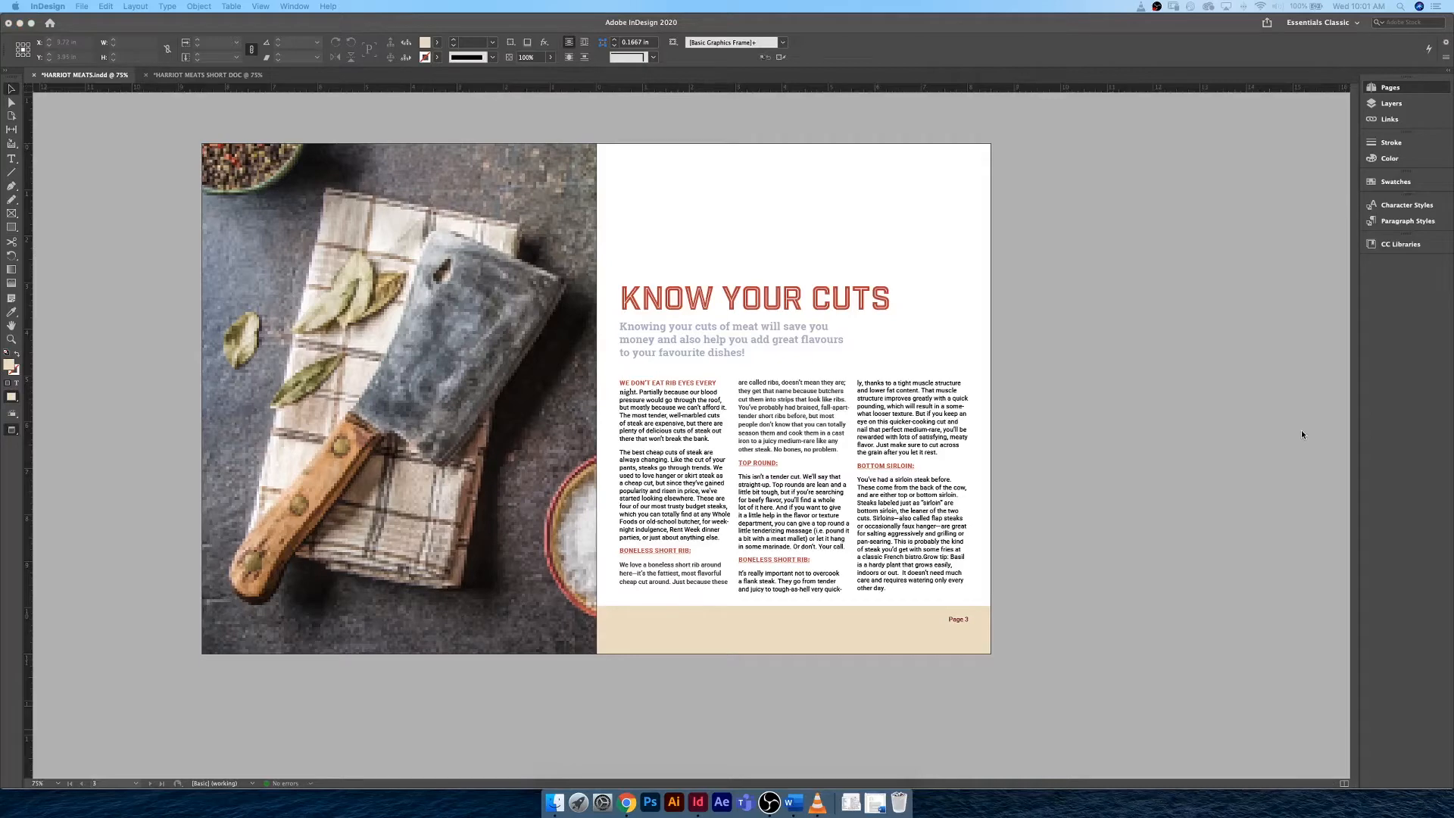
Look through the cover and both article spreads of the finished HARRIOT MEATS document
scroll(1199, 438, up, 10)
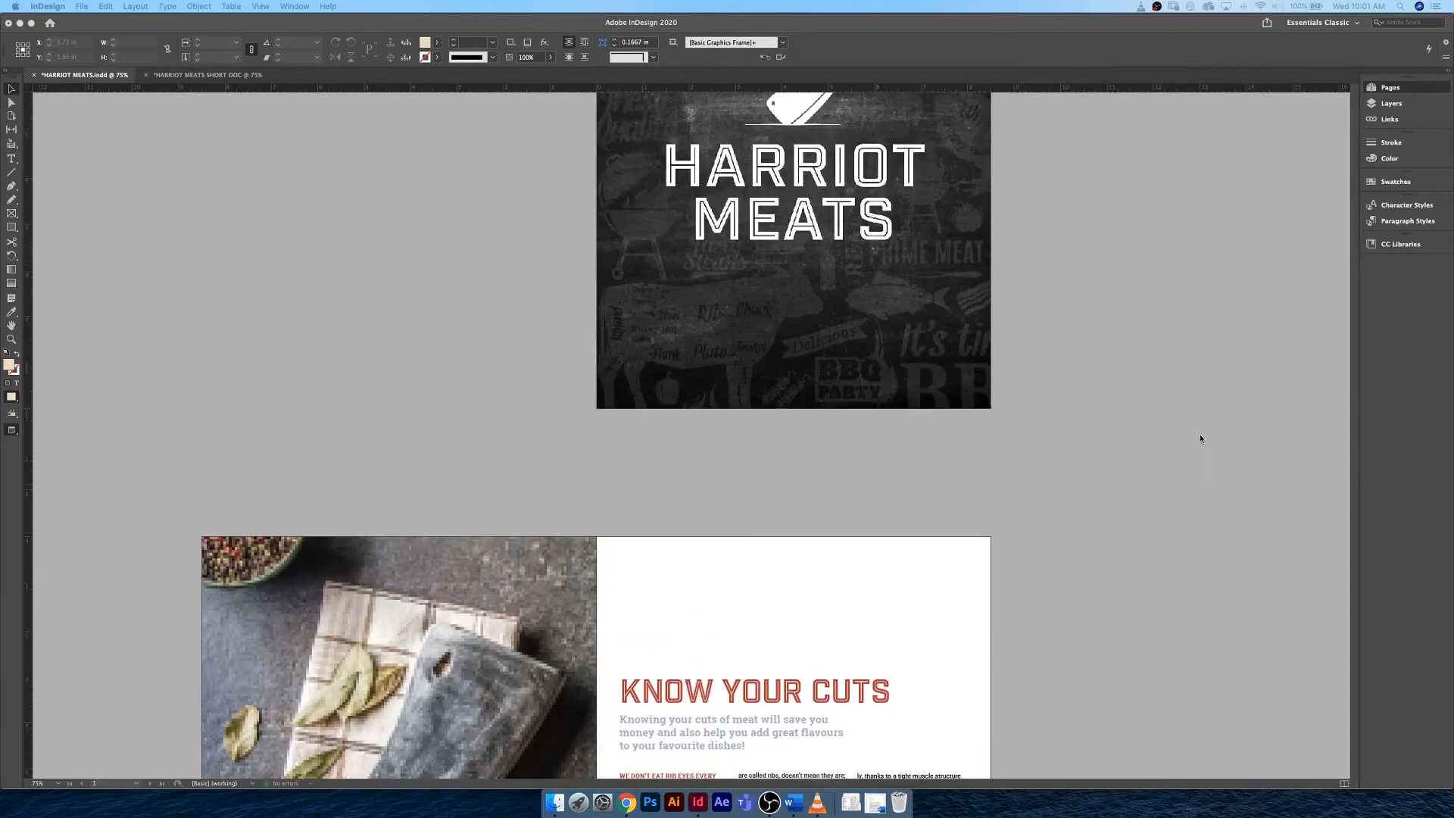
scroll(1199, 437, down, 10)
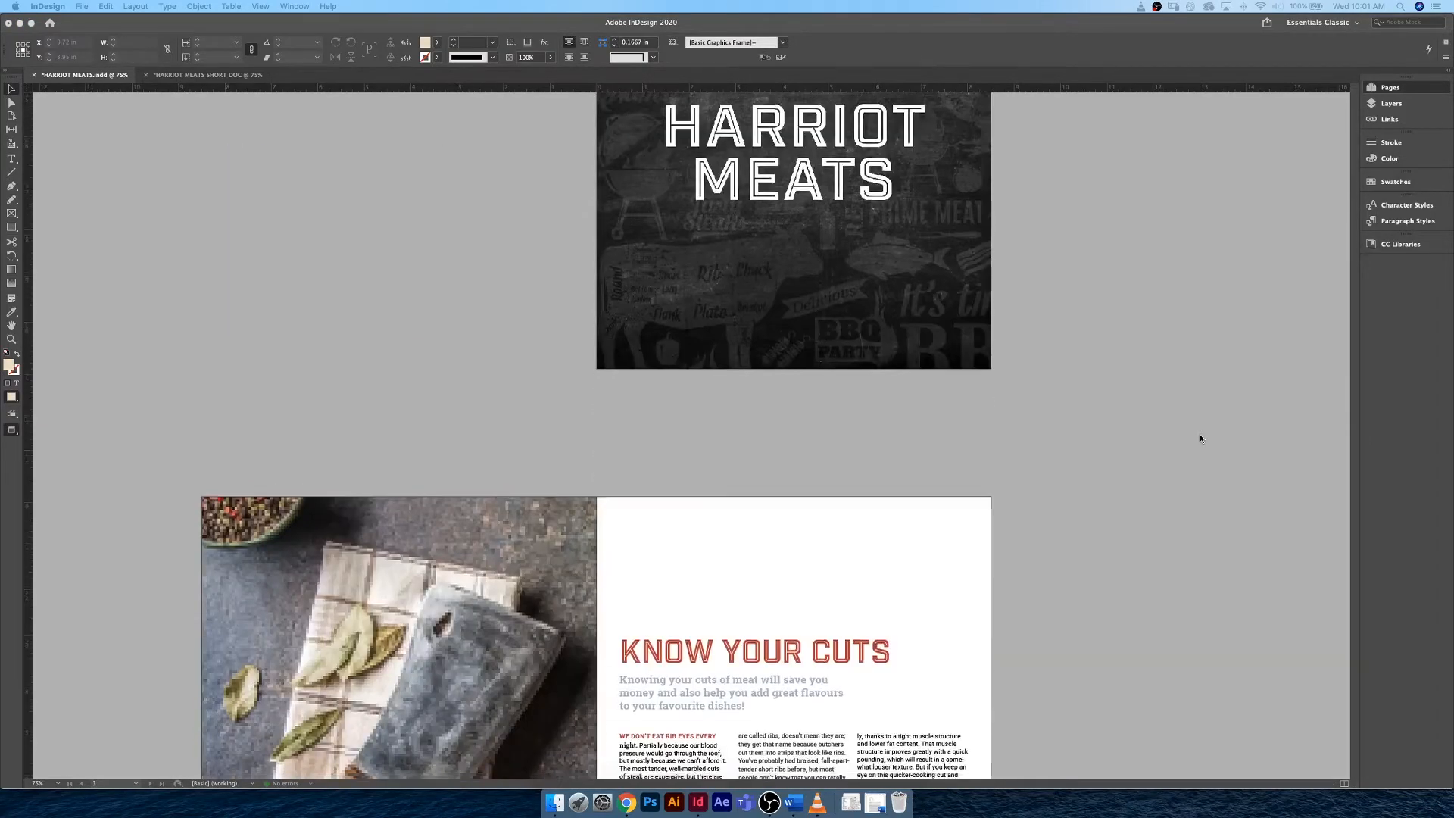
scroll(1199, 437, down, 5)
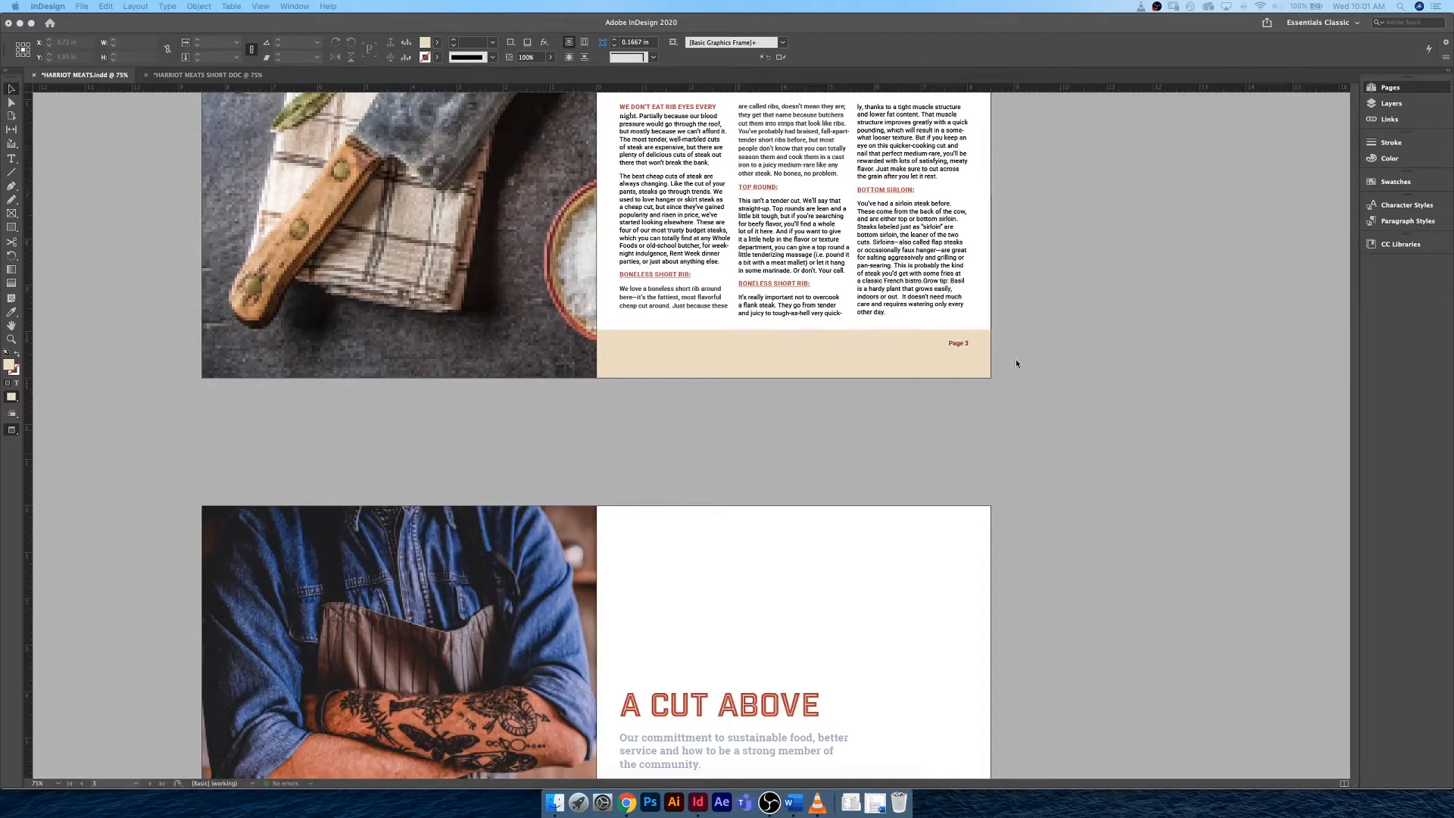
scroll(1015, 363, down, 4)
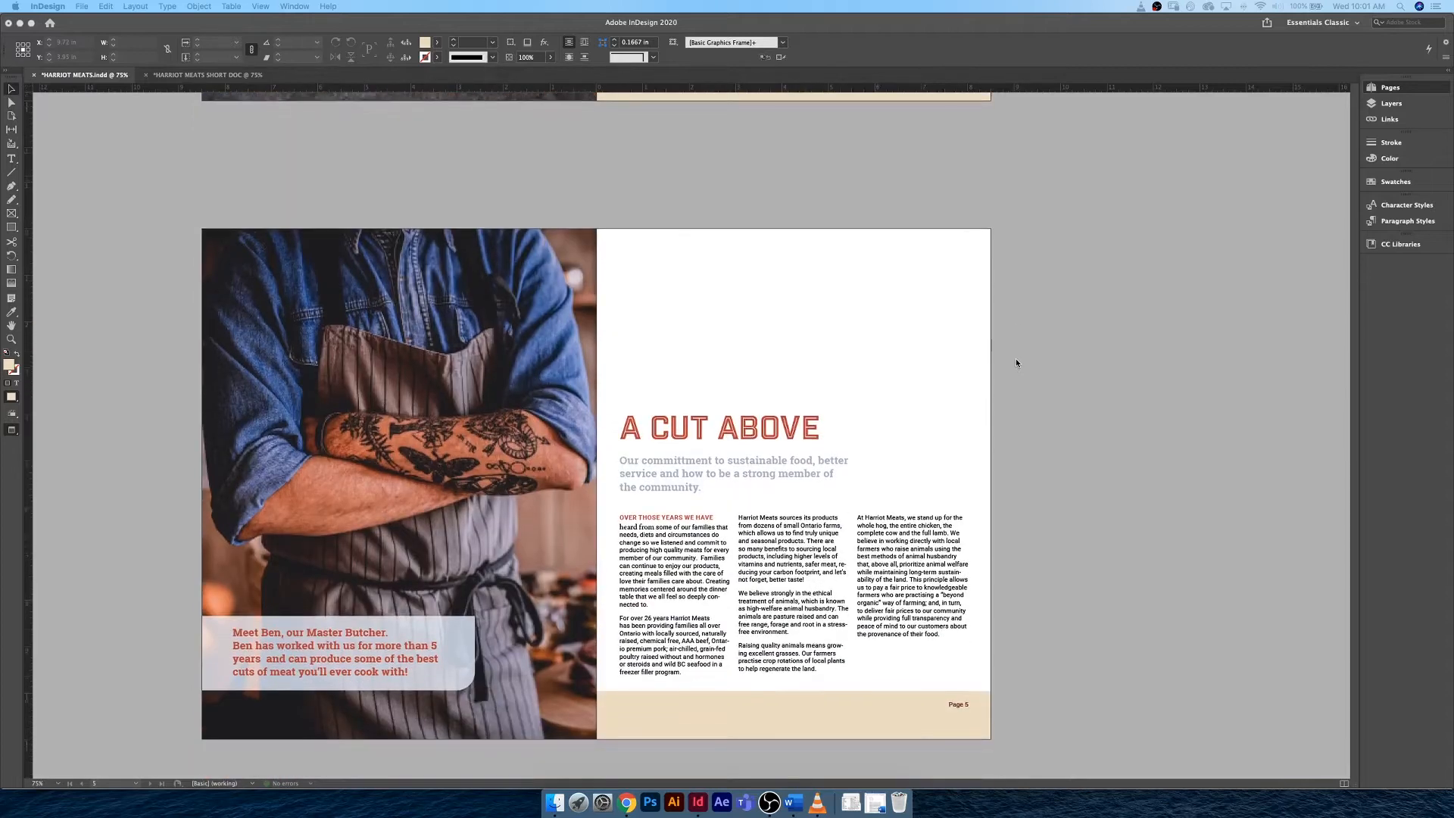
scroll(1017, 363, down, 1)
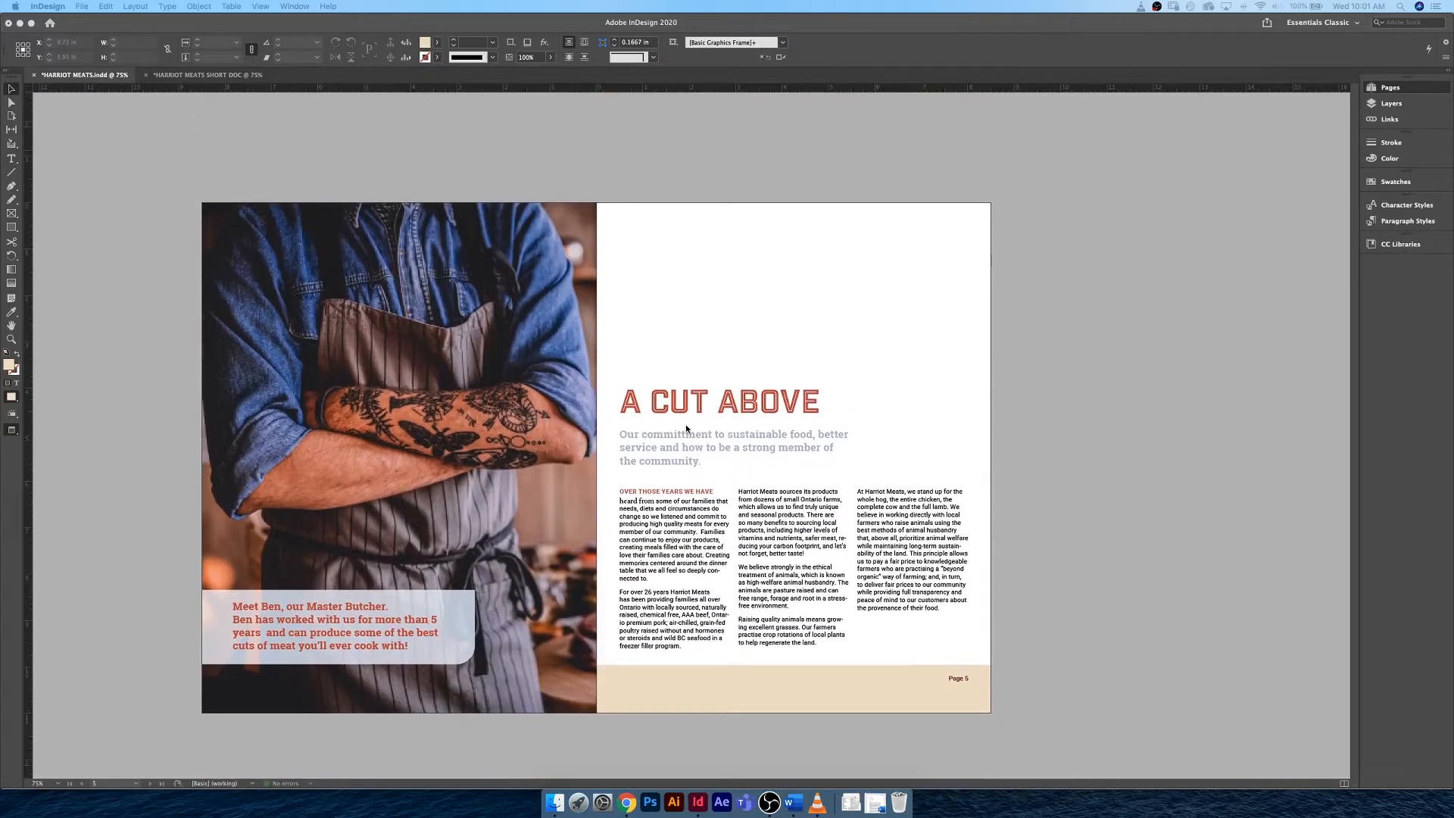
scroll(807, 479, up, 20)
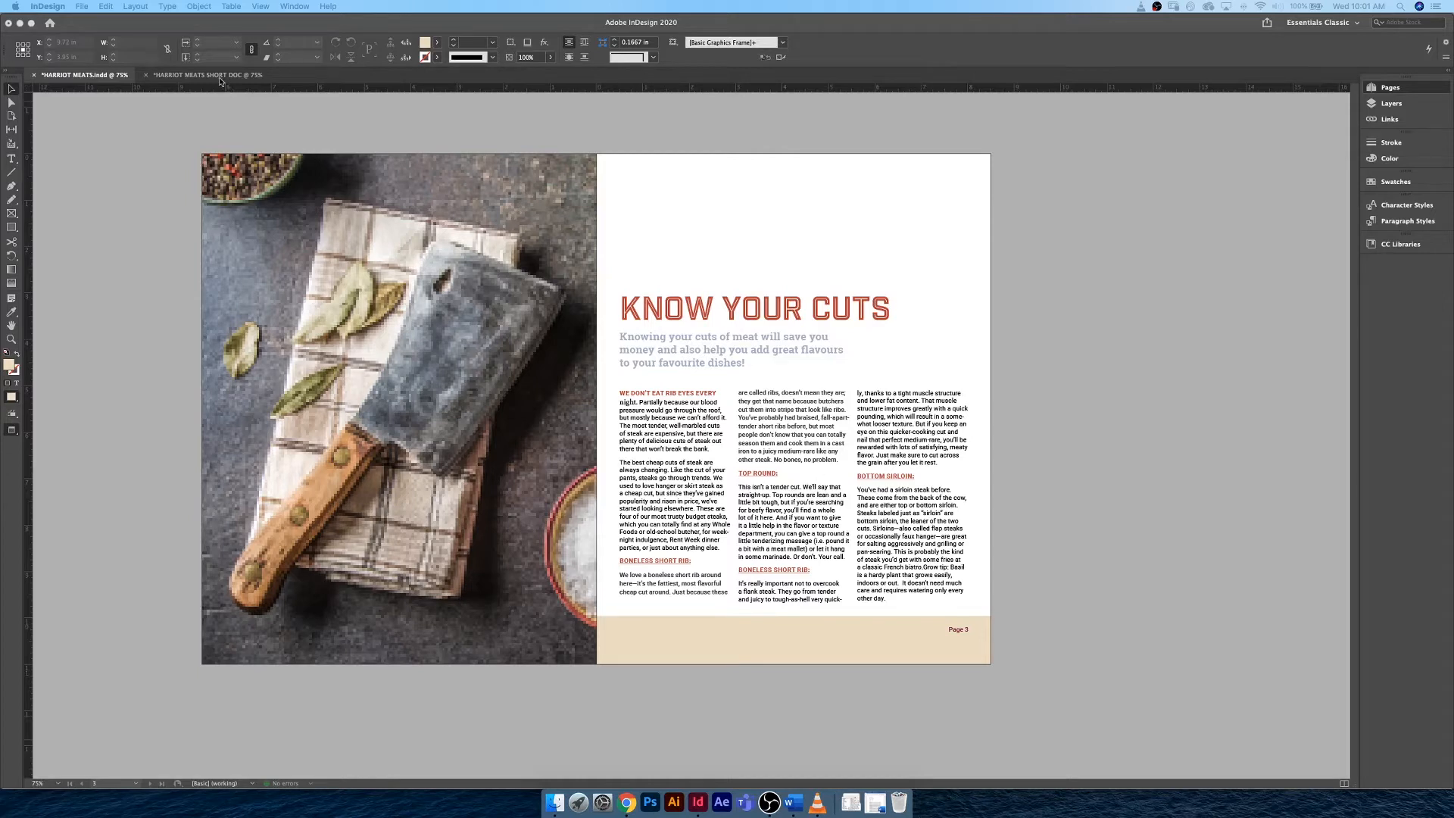
Show the page overview, switch to the HARRIOT MEATS SHORT DOC document and go to its page 2-3 spread
key(super+F12)
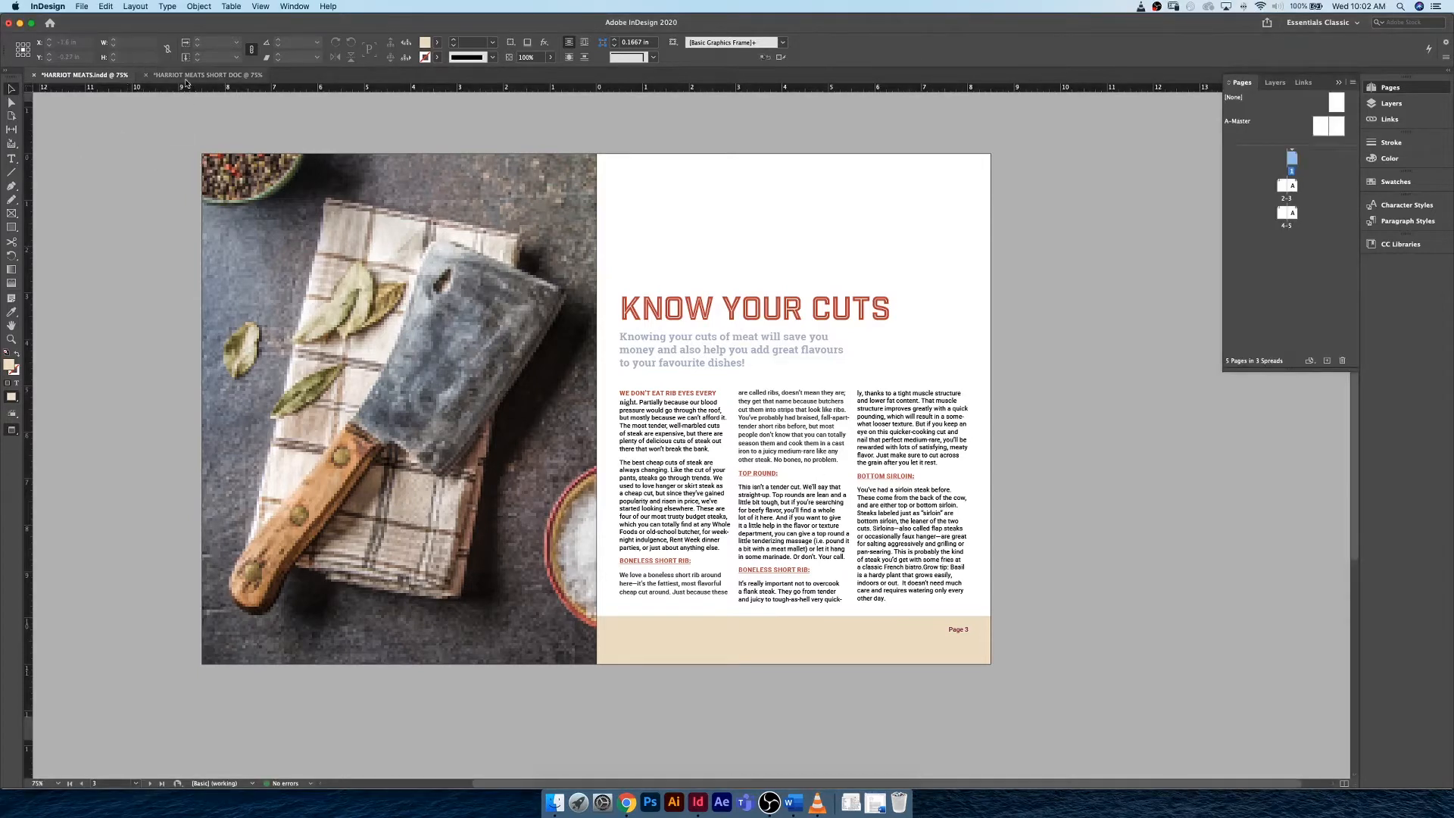
click(189, 78)
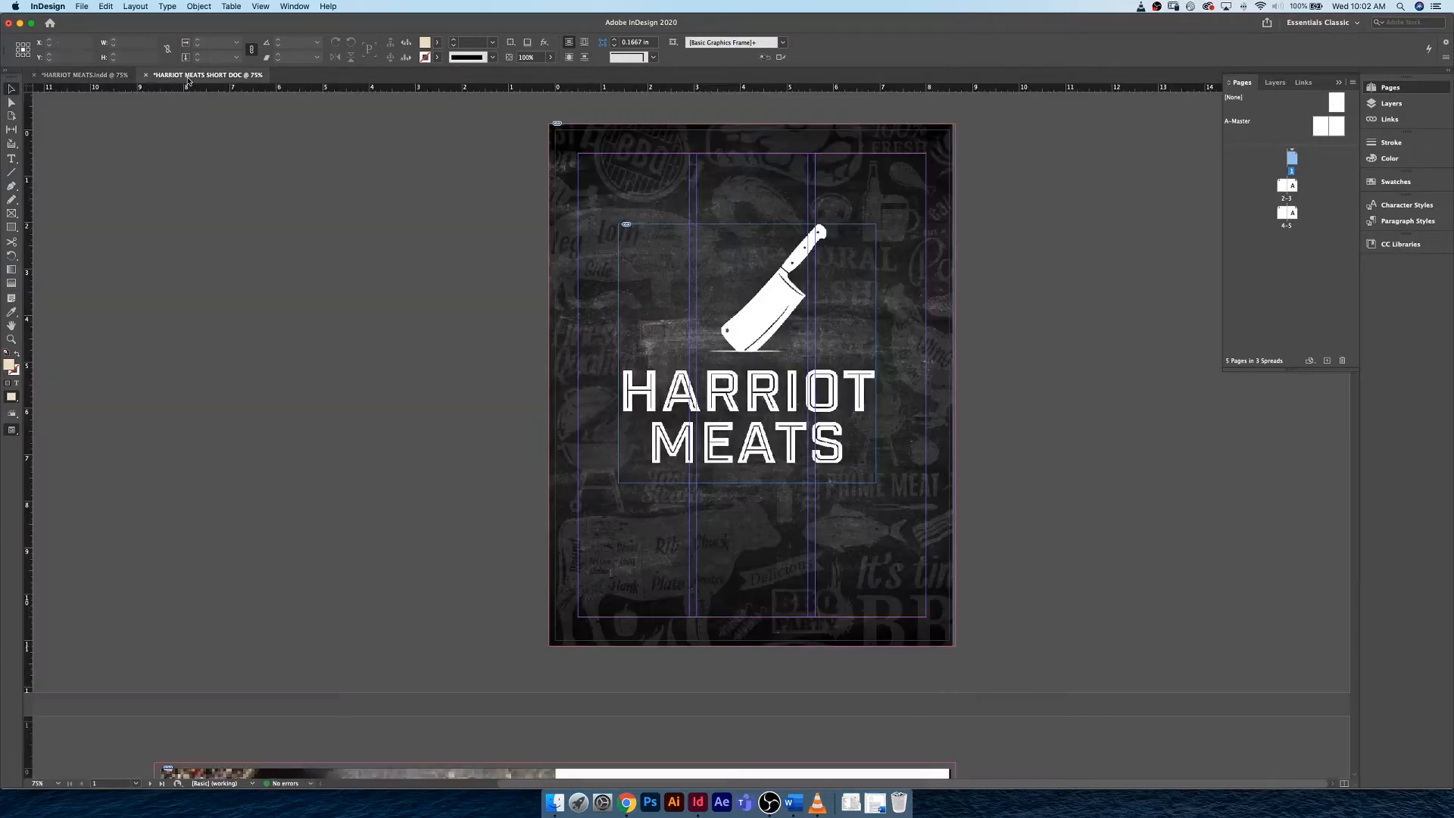
scroll(455, 300, down, 10)
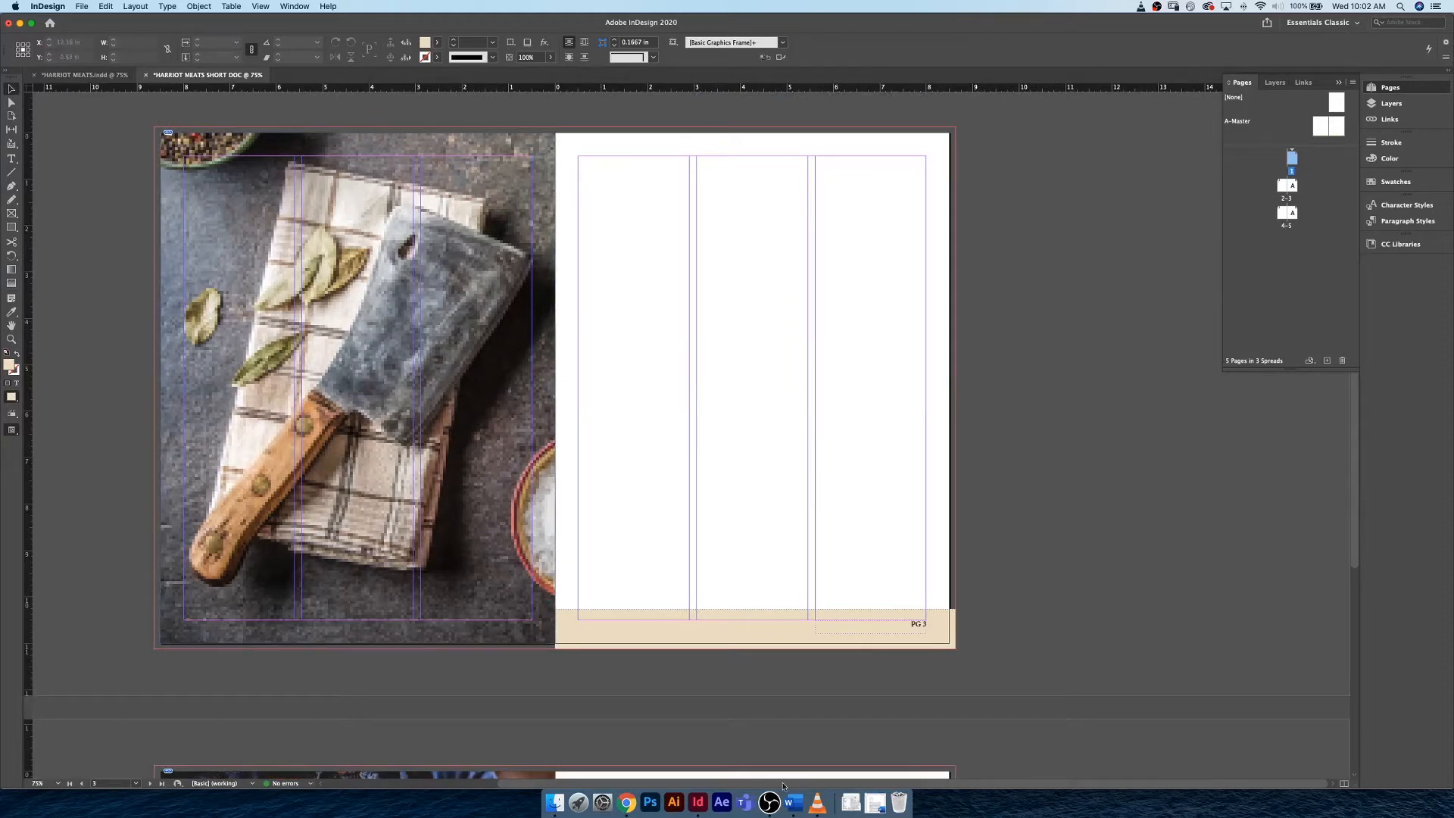
Switch to Word and copy the Know Your Cuts body text from "We Don't eat ribs every night" through the Bottom Sirloin paragraph
click(792, 803)
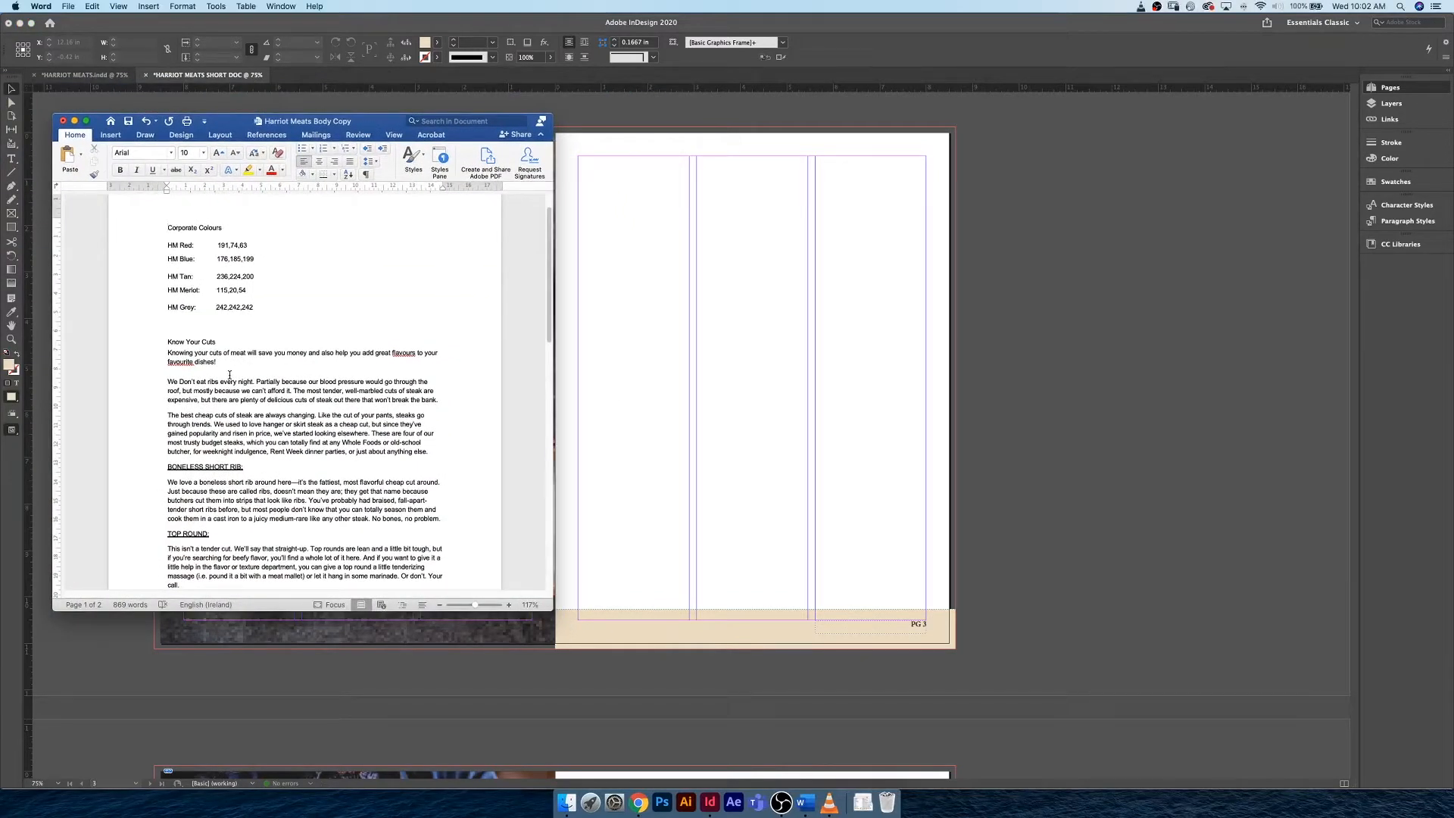
scroll(230, 375, down, 2)
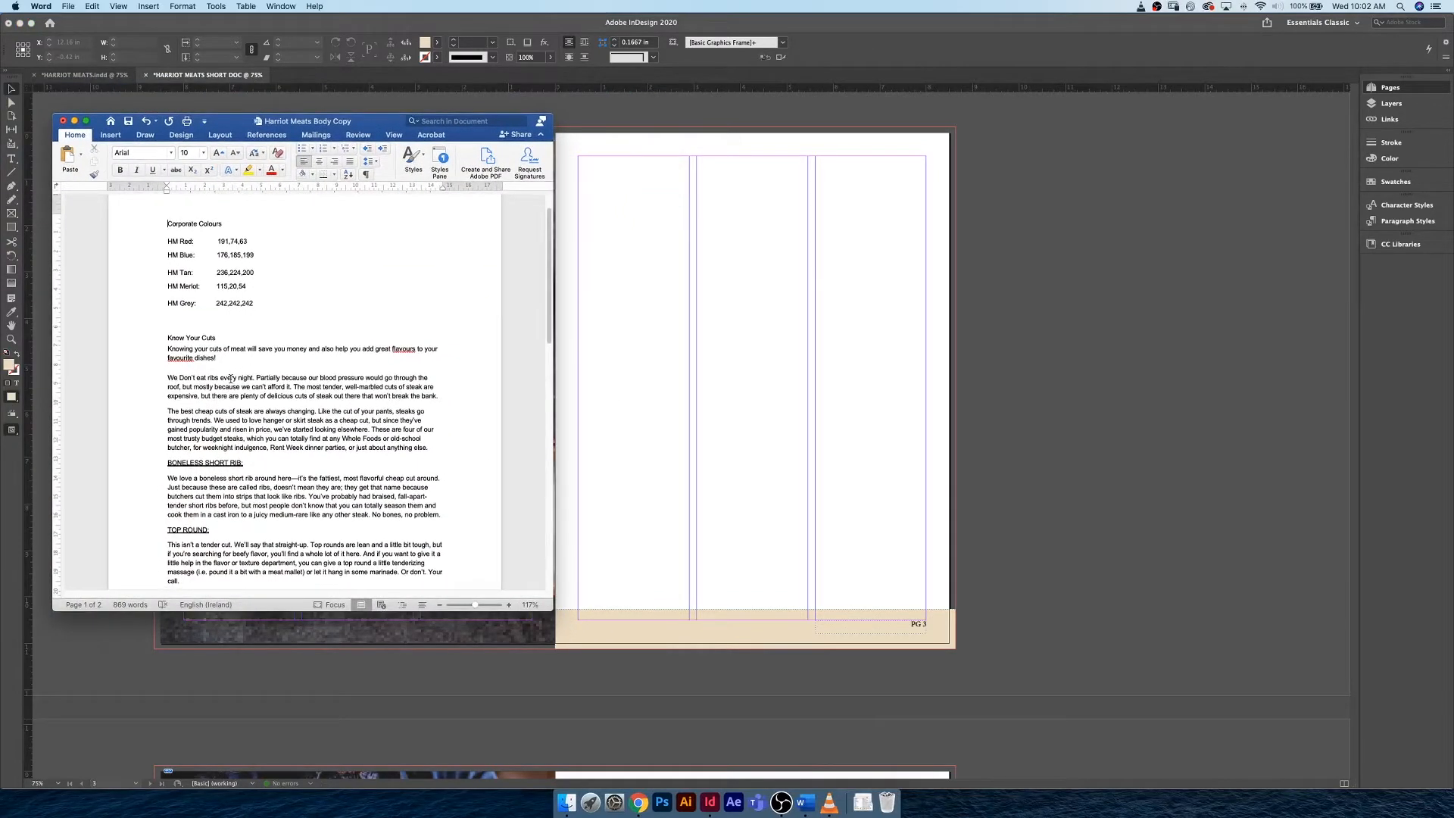
scroll(231, 379, down, 10)
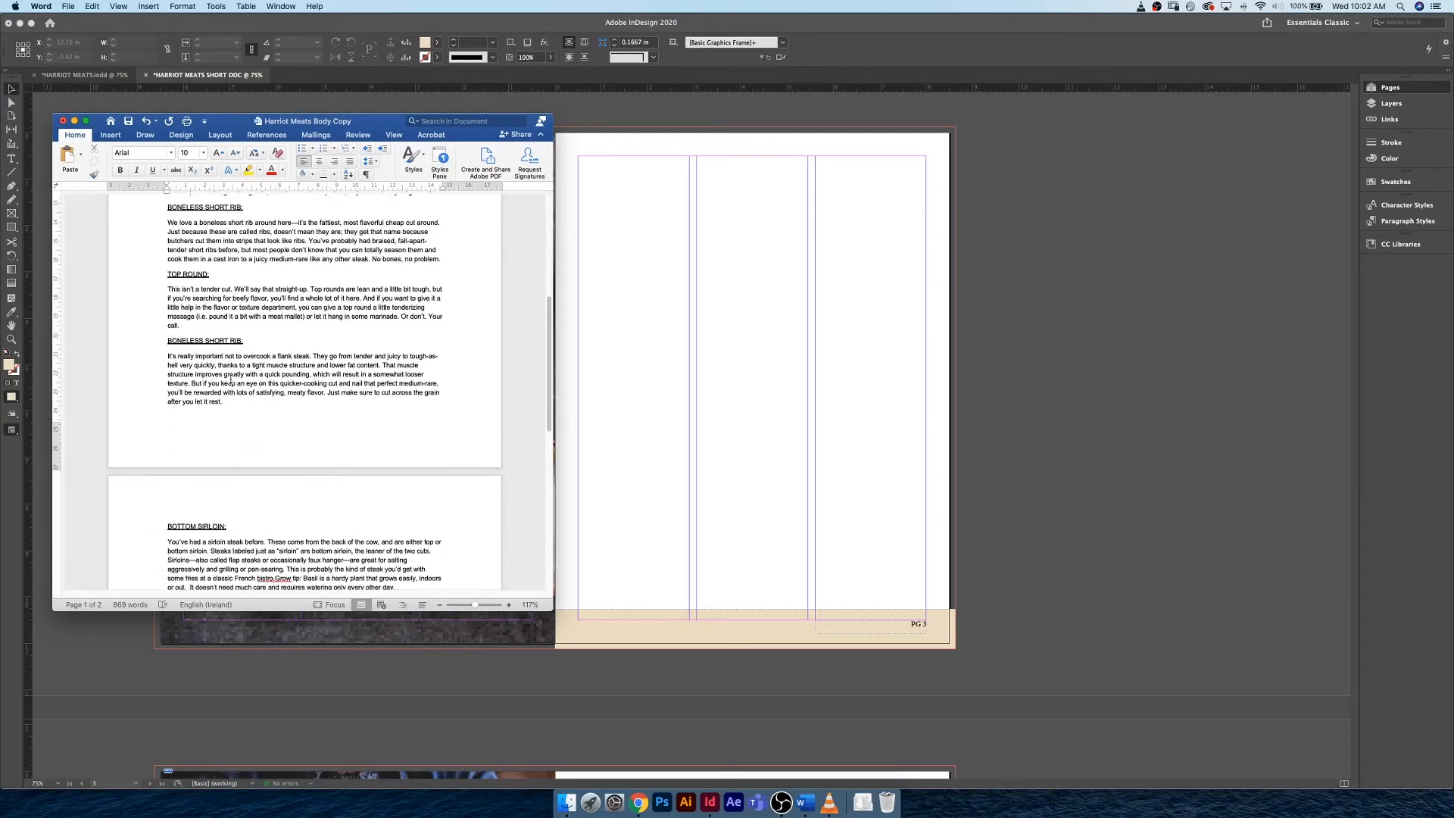
scroll(231, 379, down, 5)
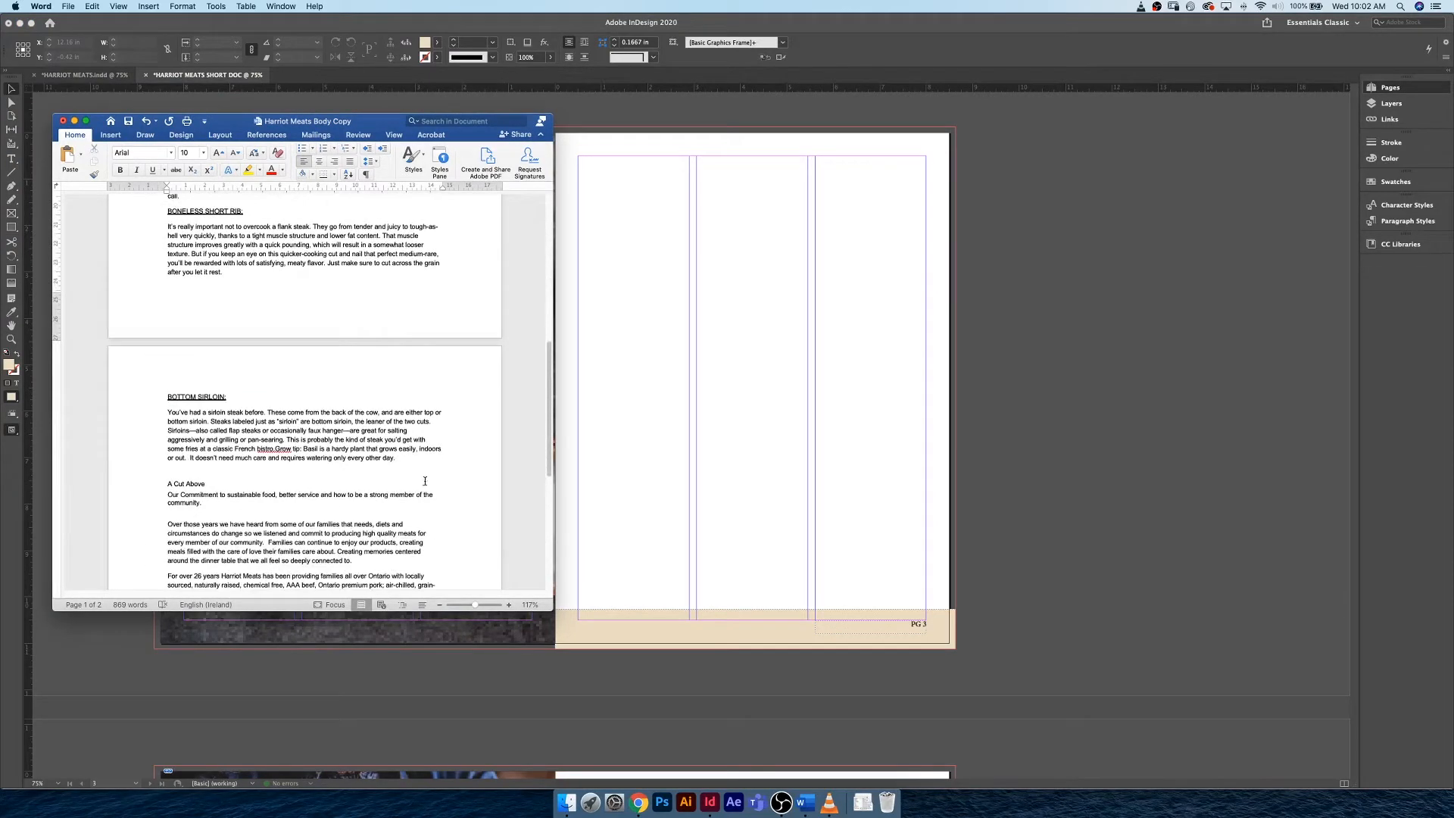
drag(398, 458, 172, 380)
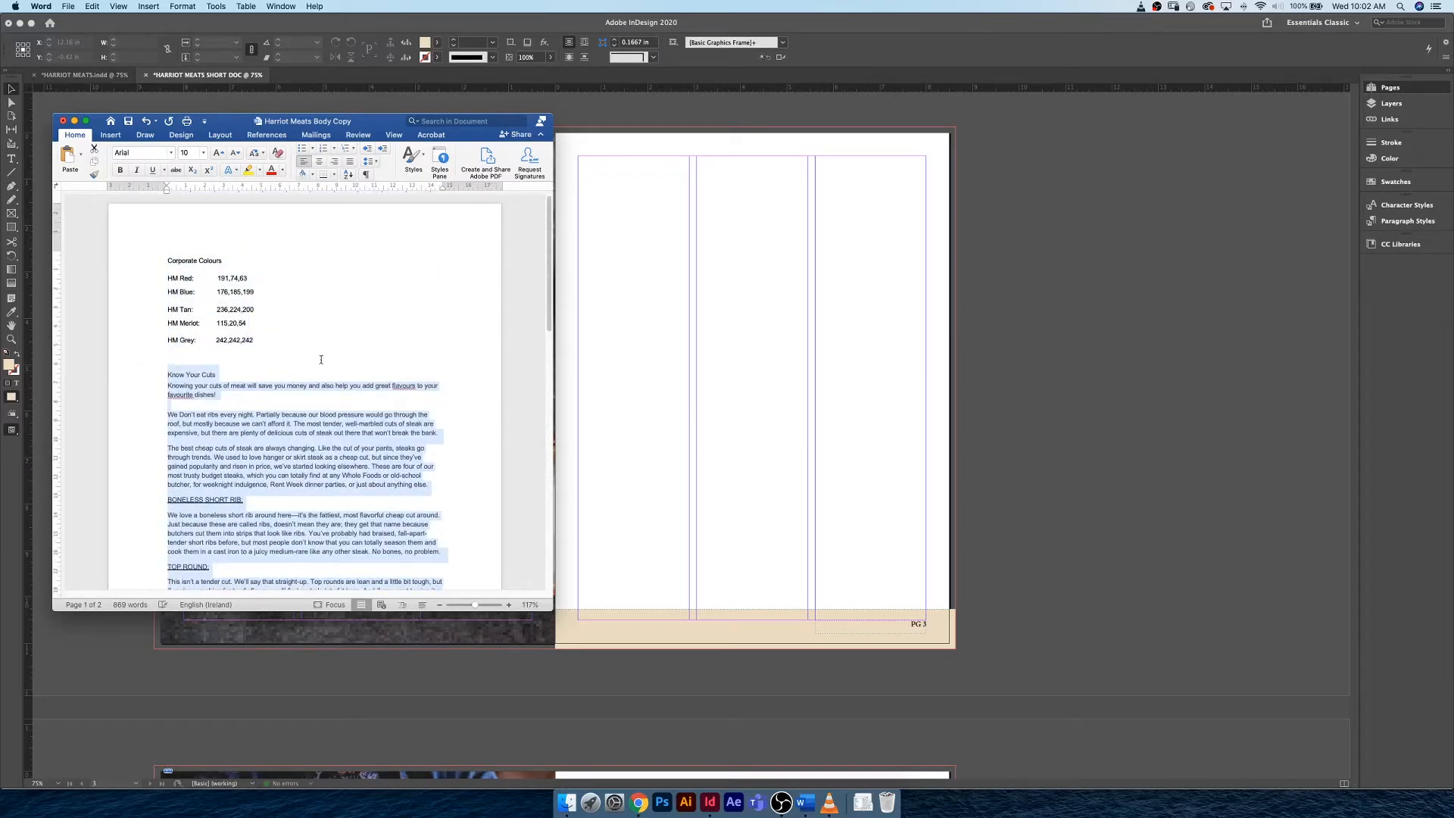
drag(321, 359, 321, 361)
click(168, 415)
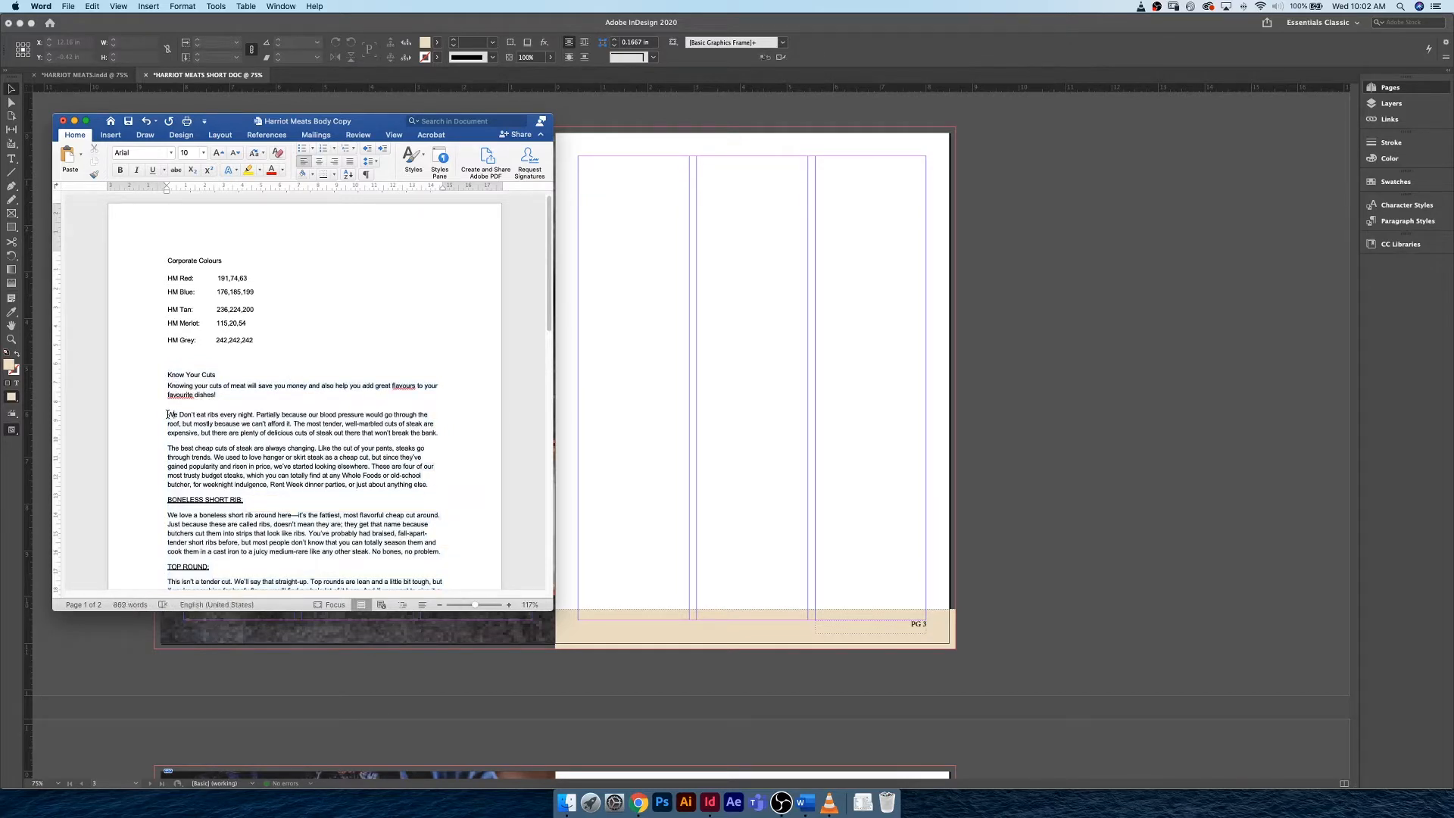
drag(167, 414, 398, 463)
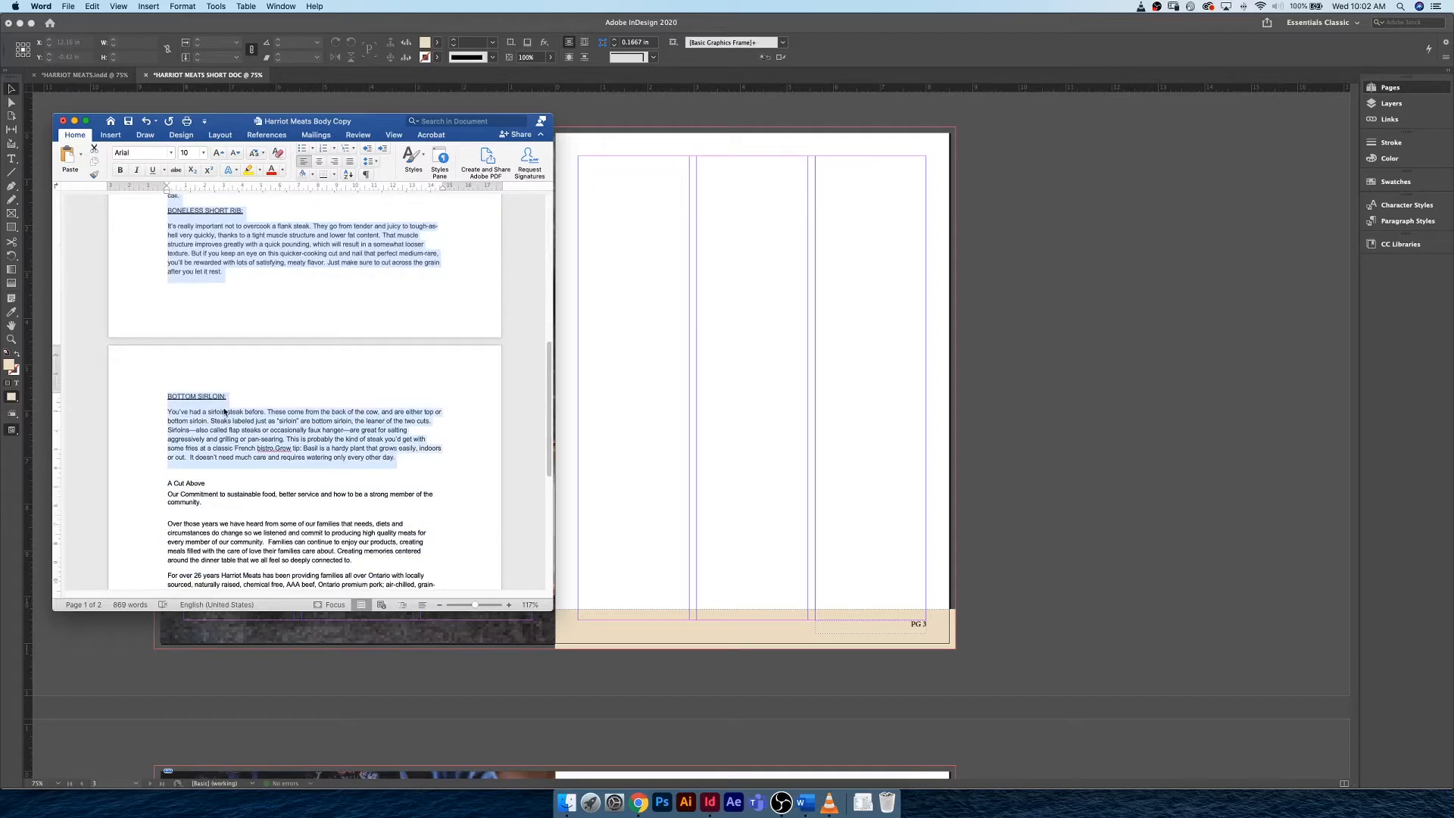
key(super+c)
Switch back to InDesign and draw a text frame about 7.5 in wide and 6.26 in tall across page 3's three column guides
click(721, 301)
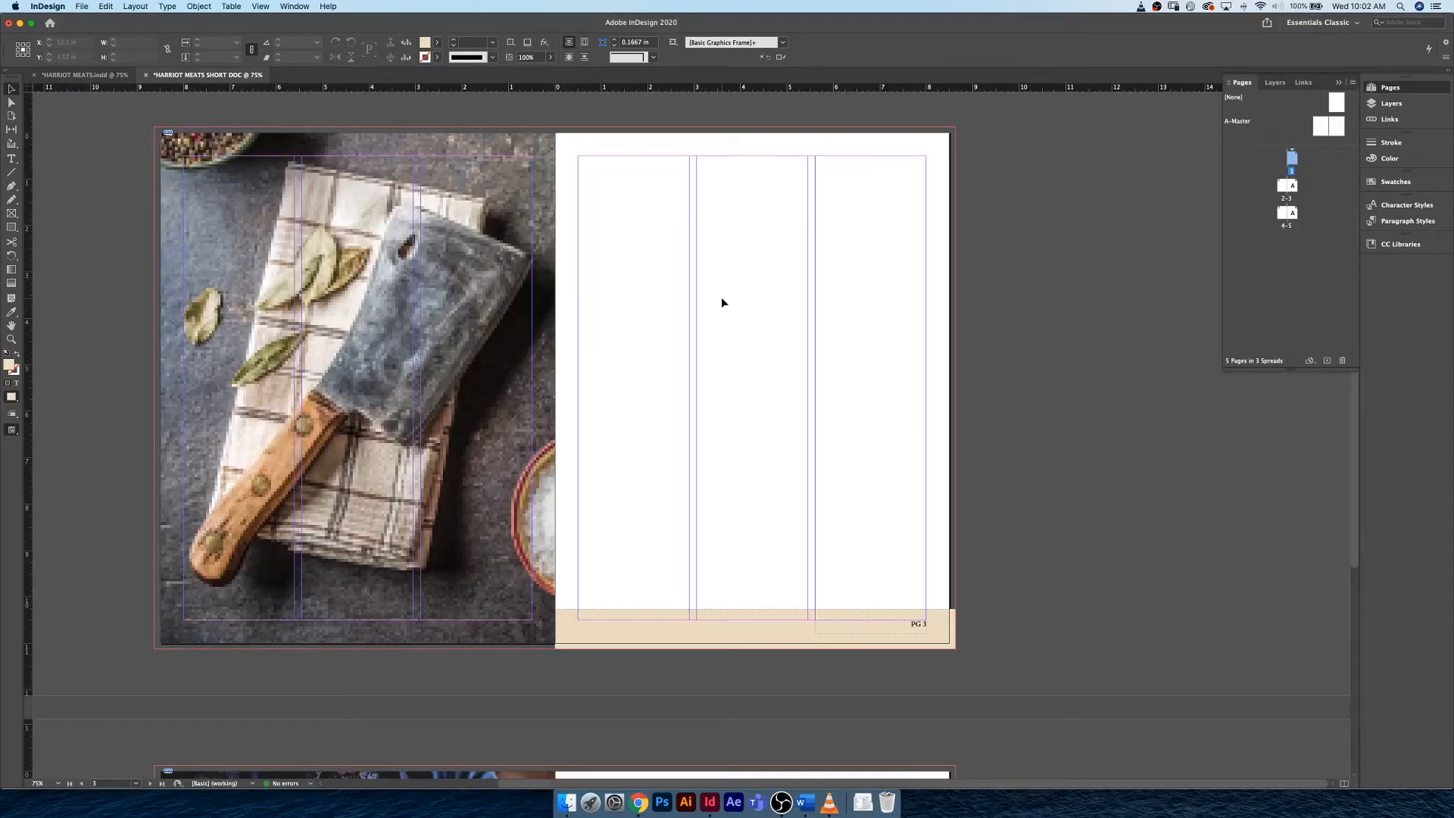
key(t)
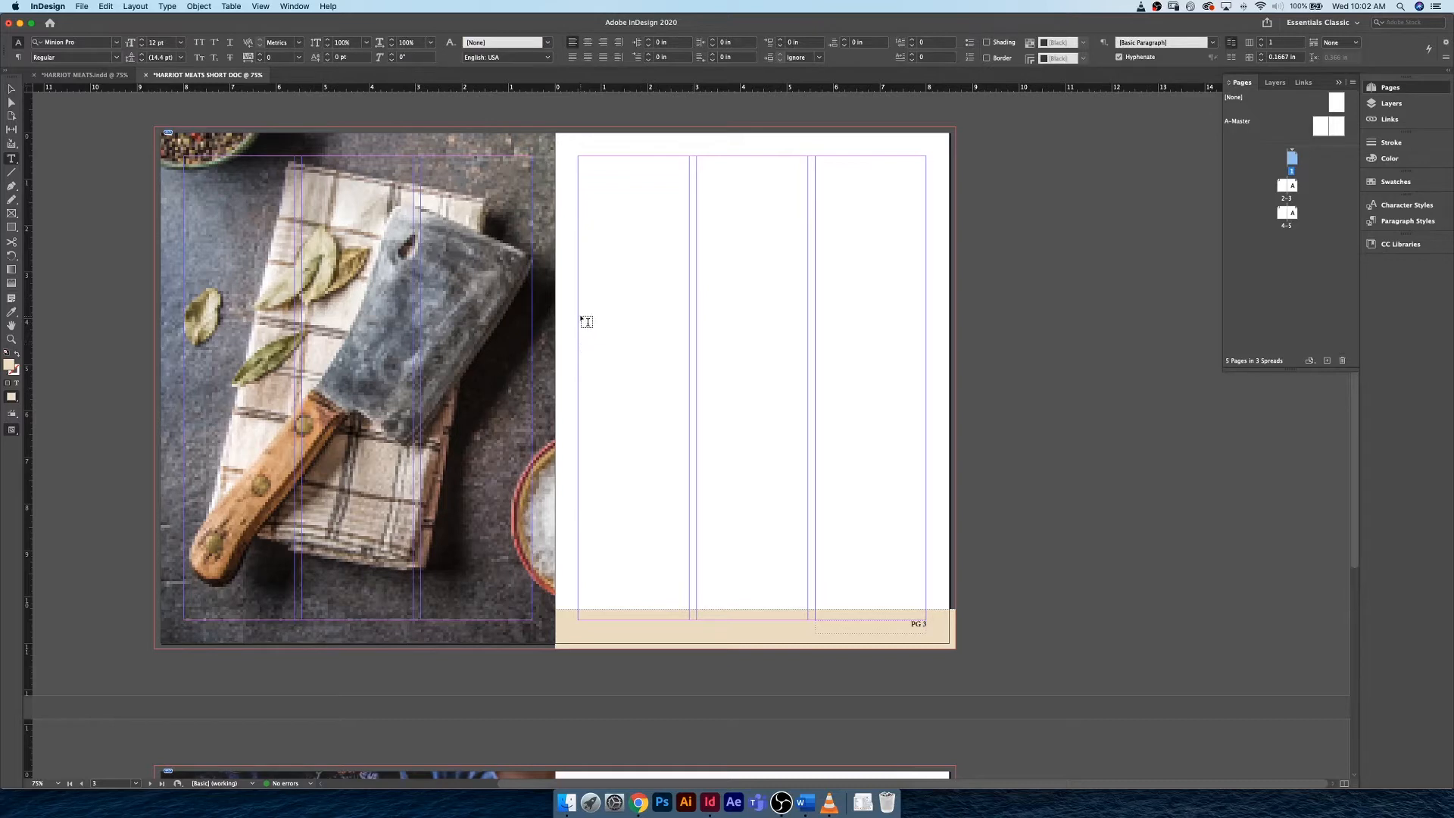
drag(582, 316, 927, 602)
key(Right)
key(Up)
key(Up)
key(Right)
key(Down)
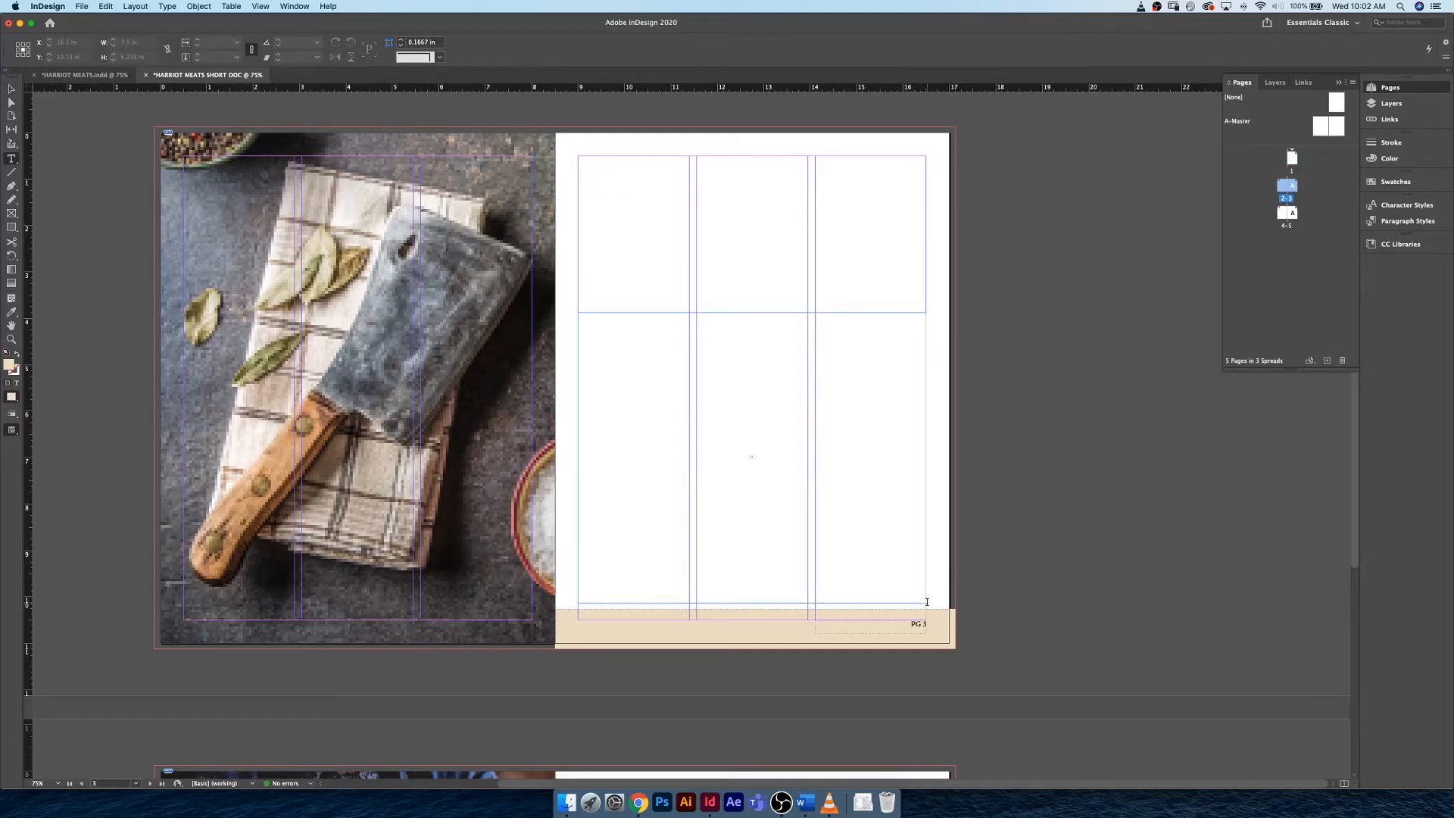
Paste the copied body text into the empty text frame on page 3
click(643, 355)
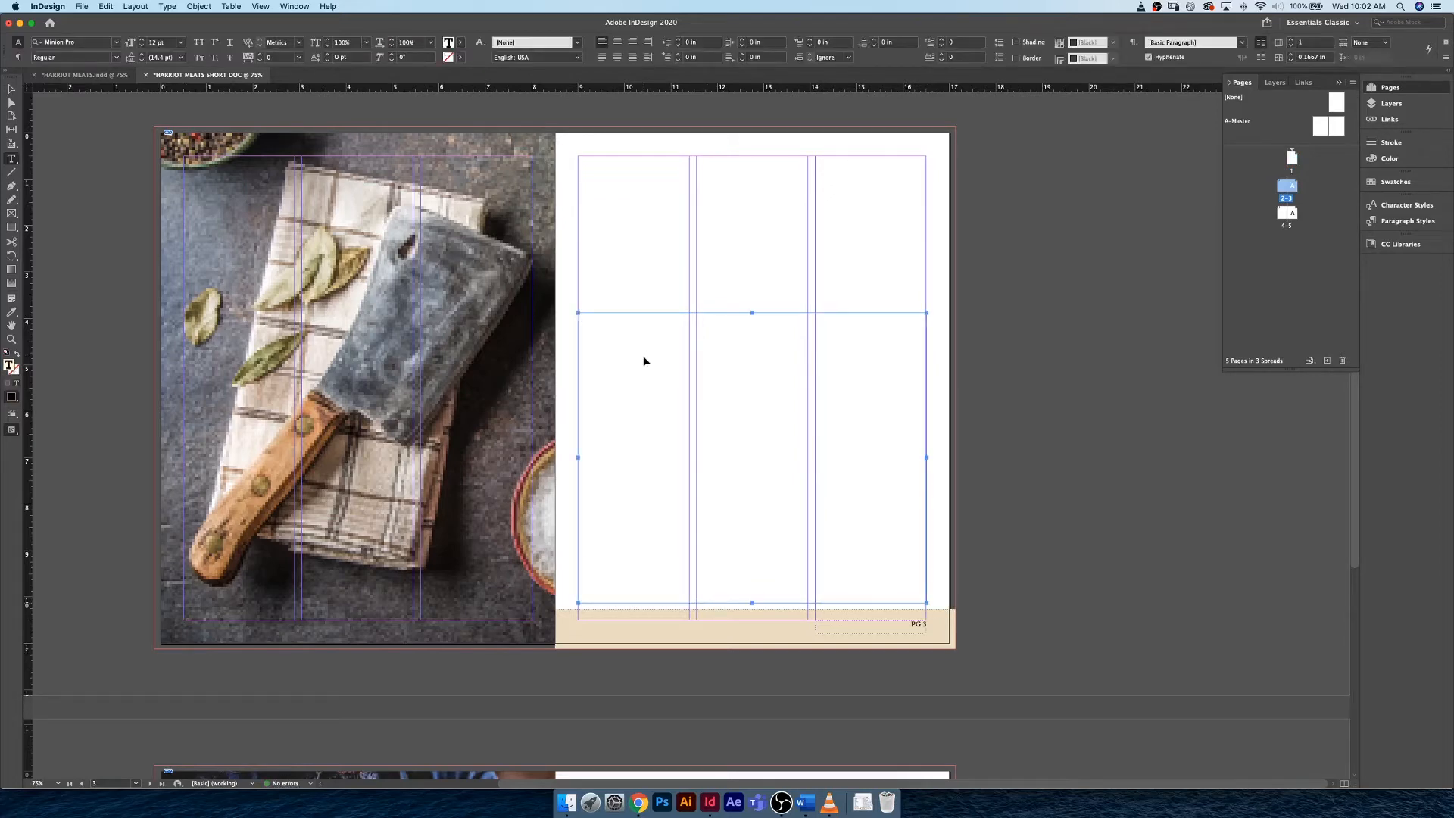
key(cmd+v)
key(cmd+a)
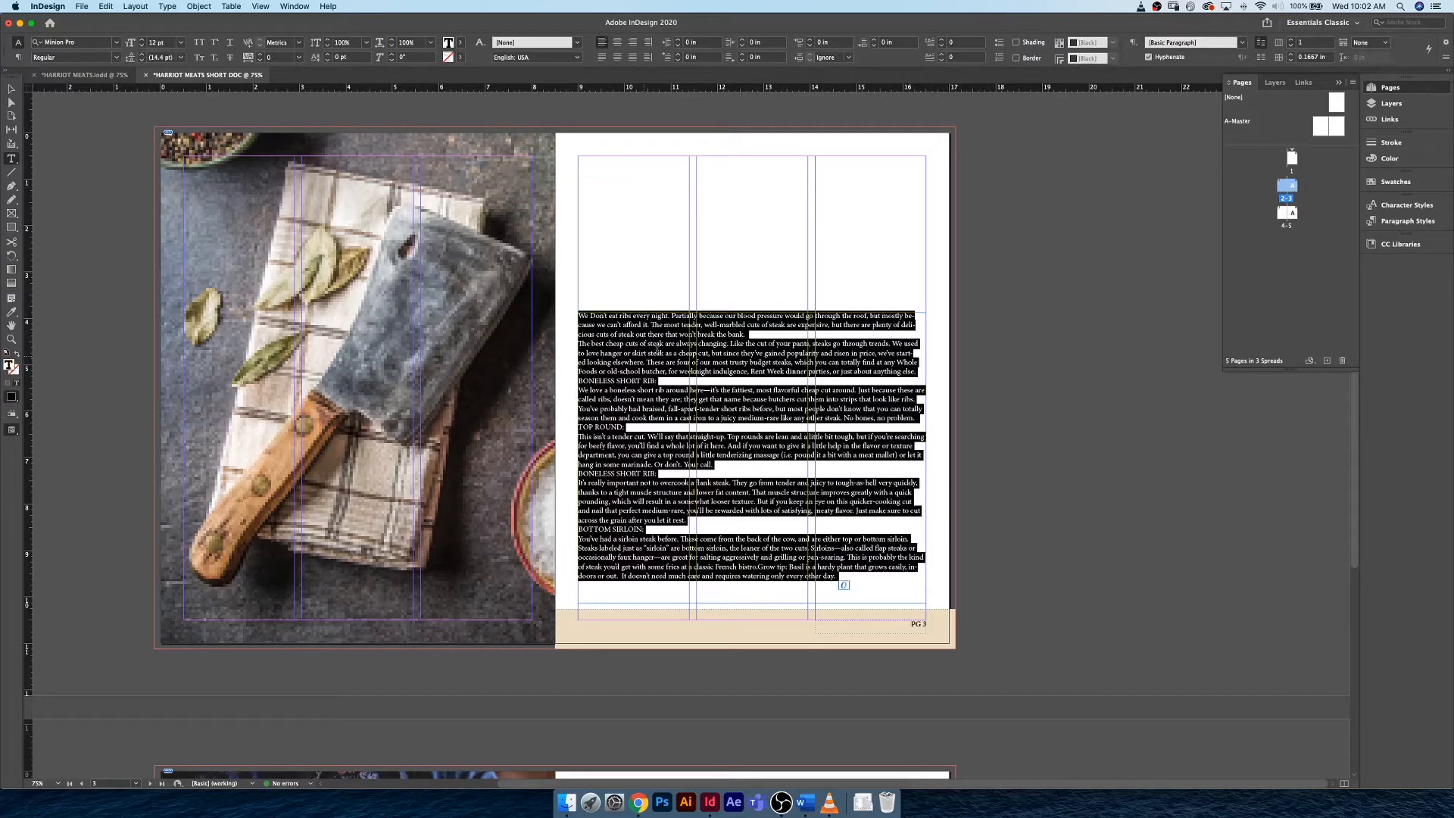
click(642, 380)
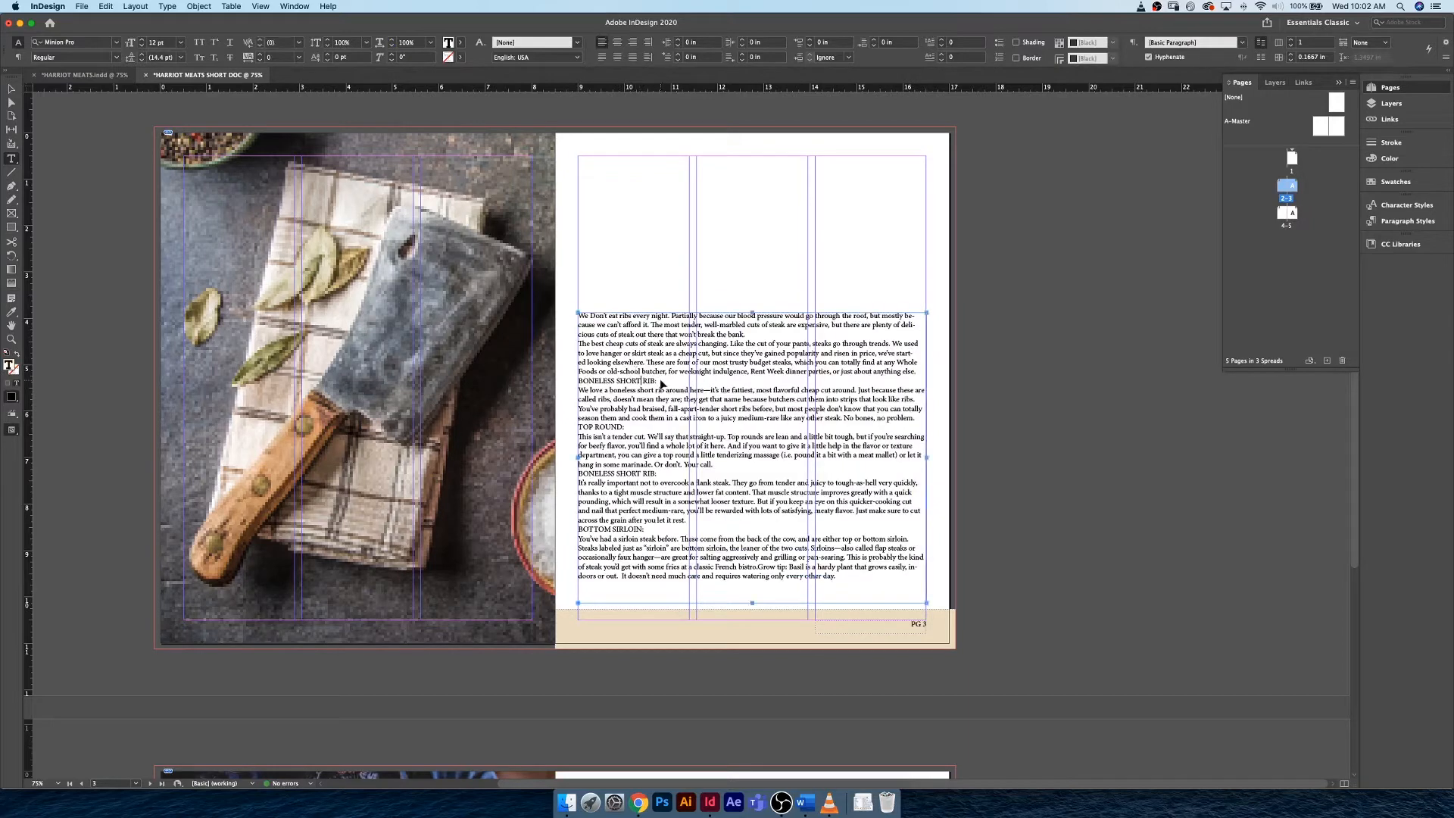
key(cmd+=)
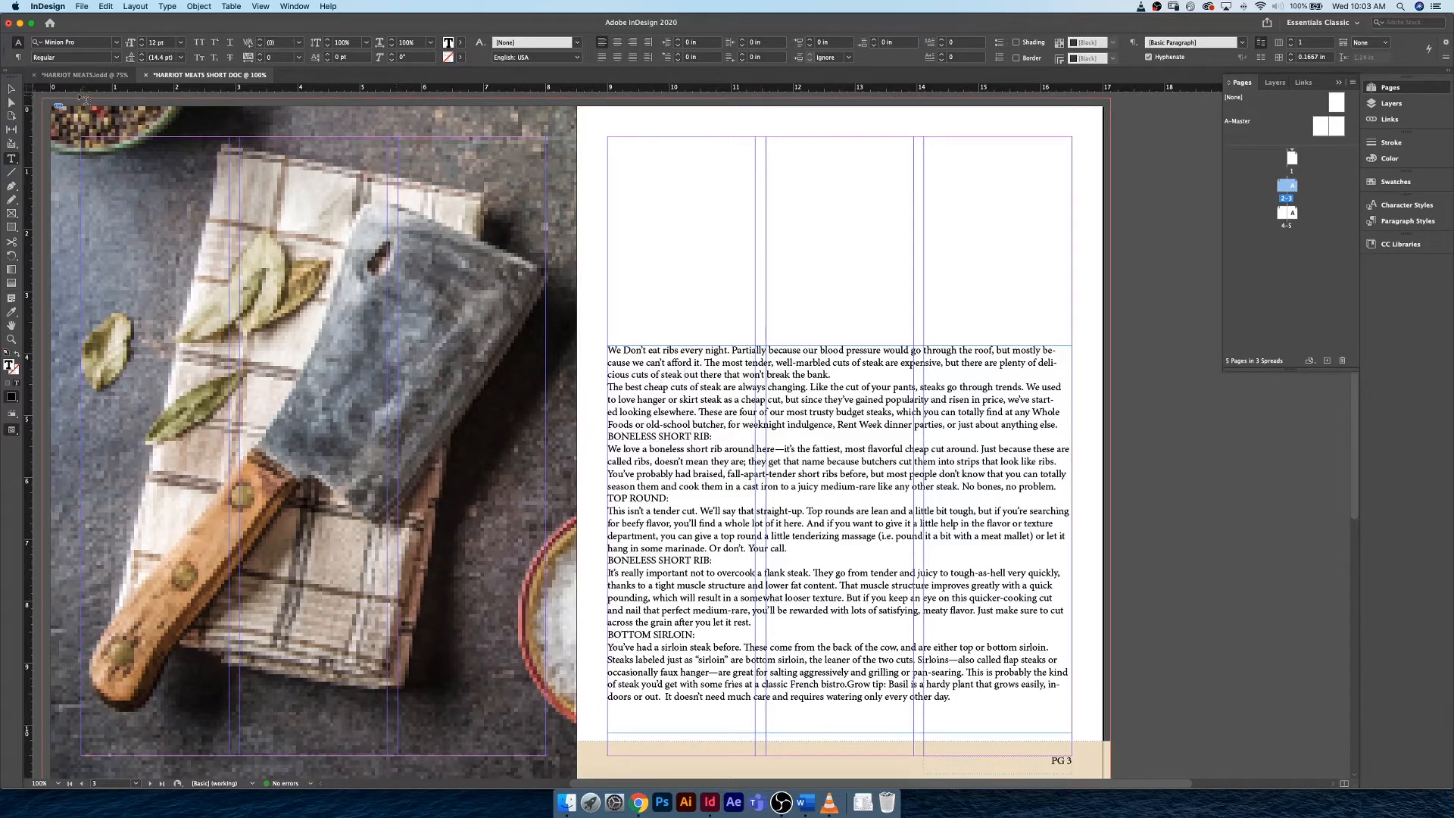
Examine the column layout of the finished HARRIOT MEATS spread with guides shown and return to the short document
click(11, 89)
click(114, 74)
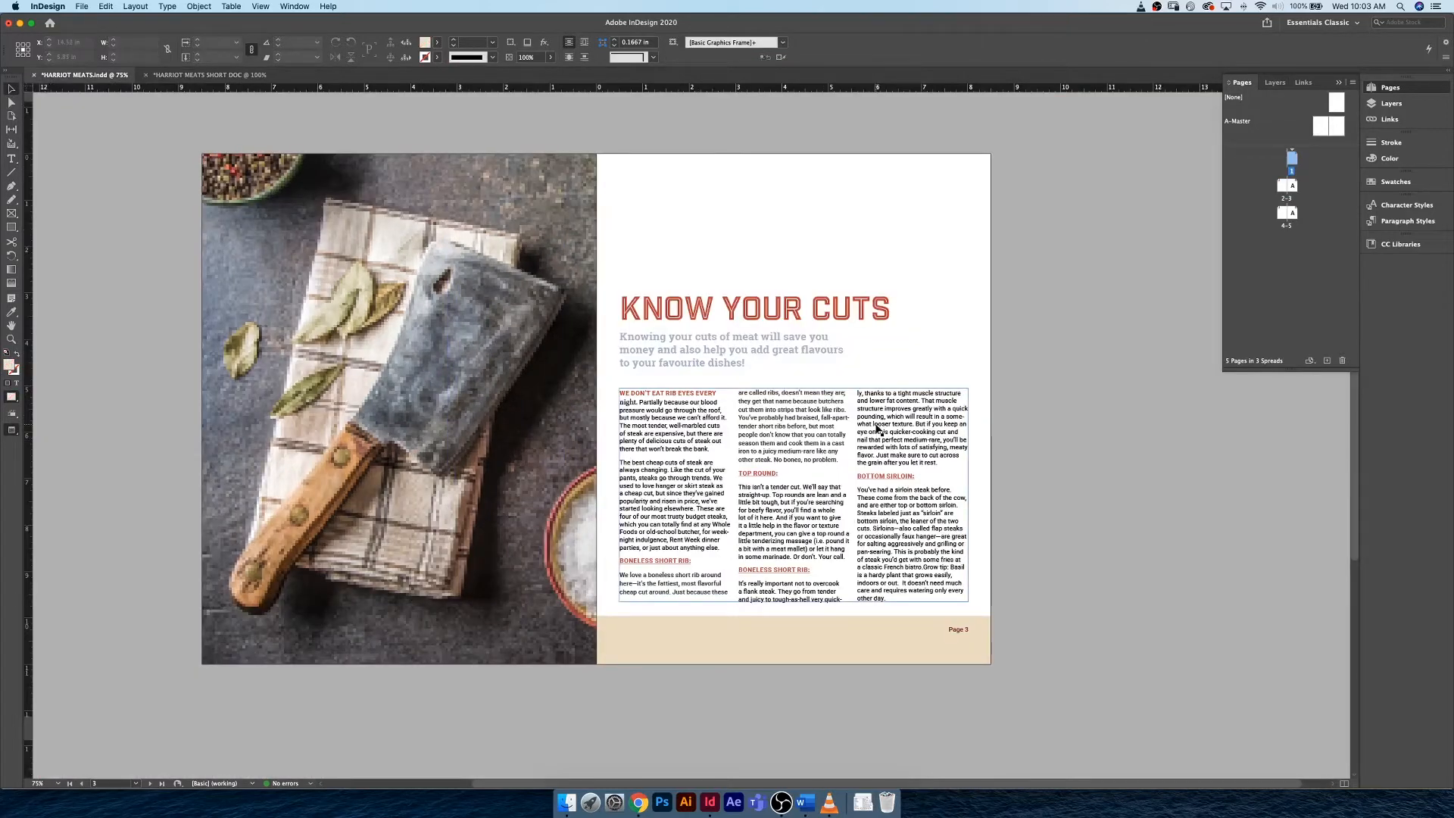
key(w)
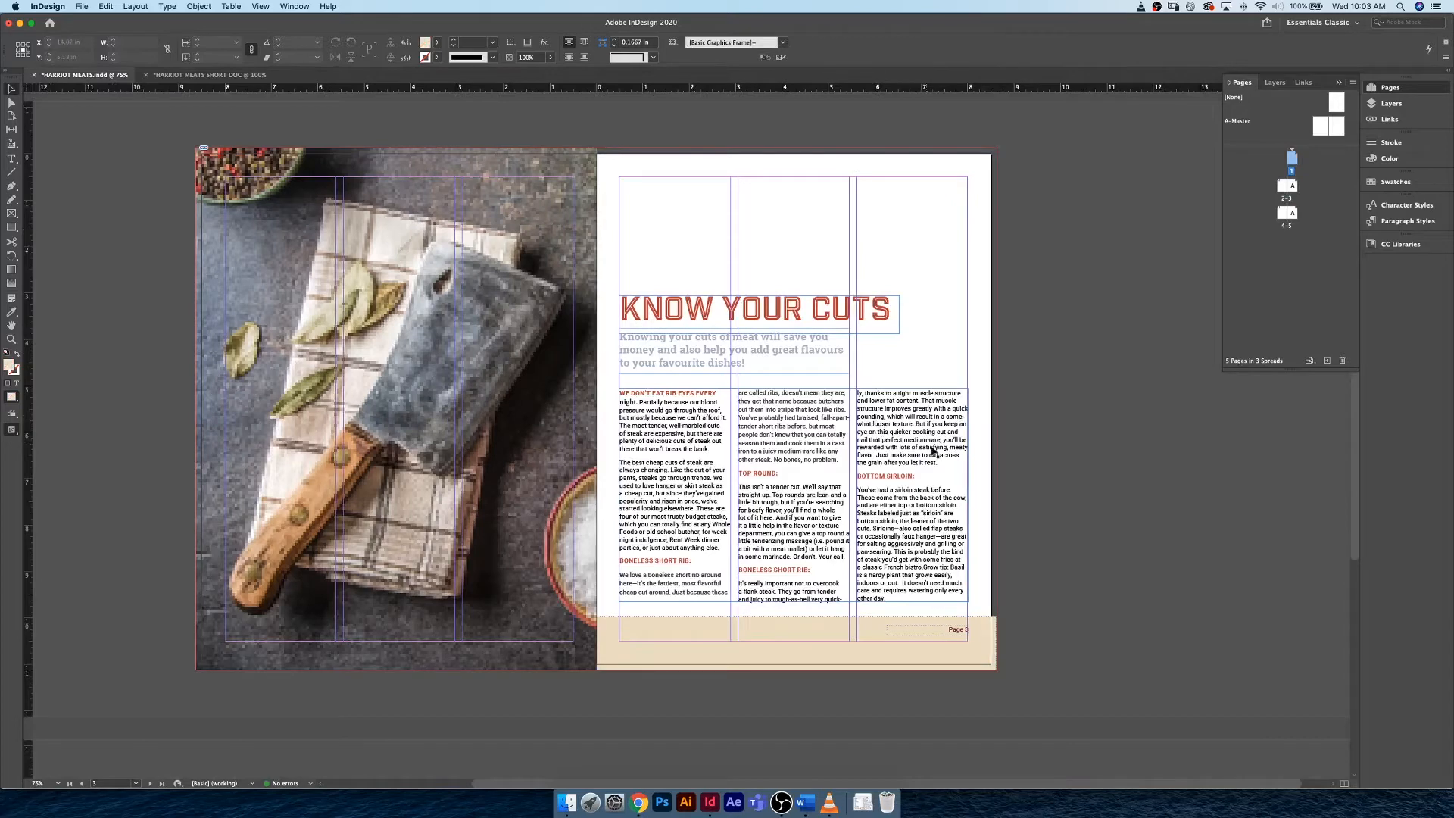
click(200, 78)
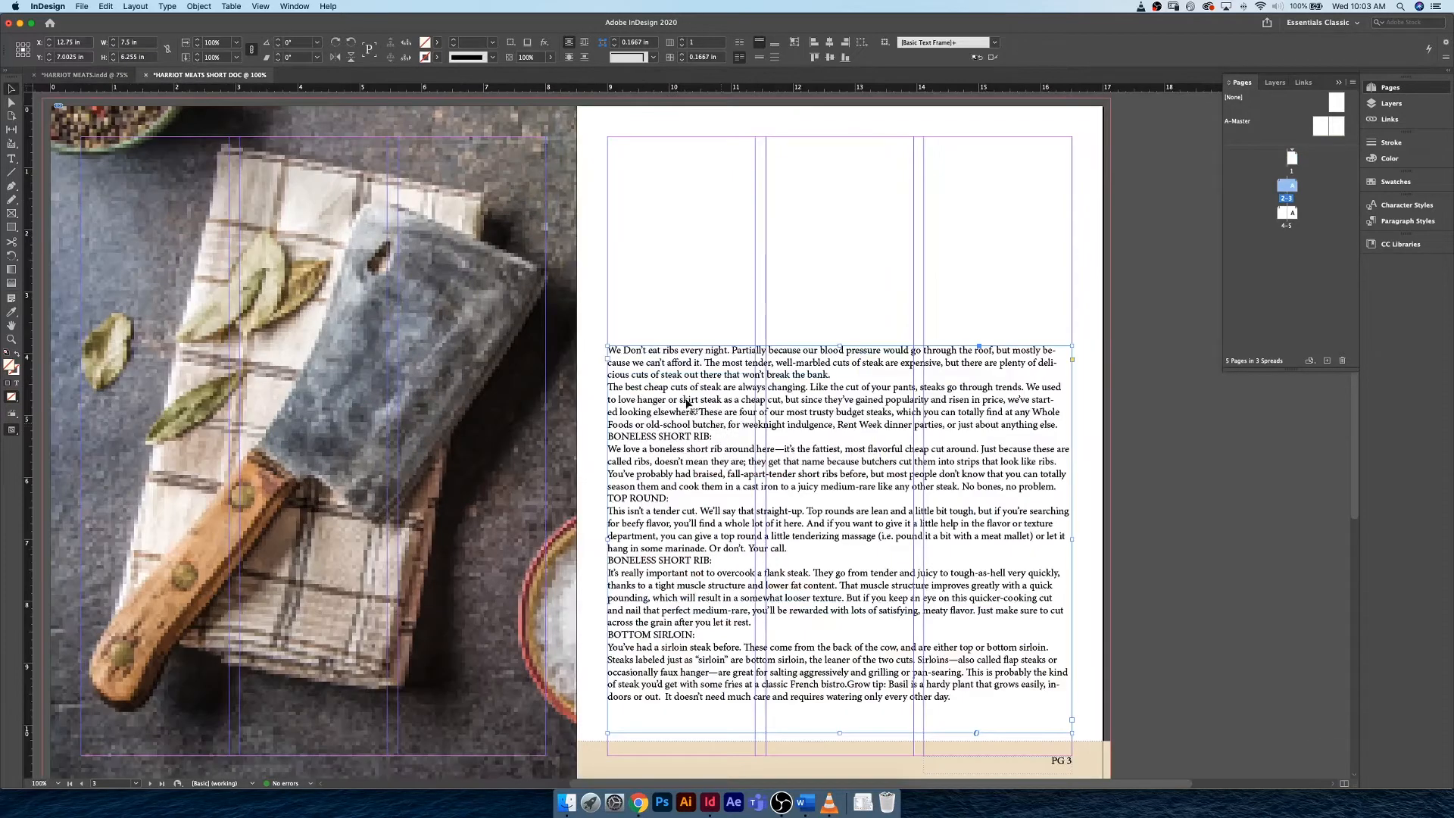
Set the body text frame on page 3 to 3 columns in its Text Frame Options
right_click(686, 404)
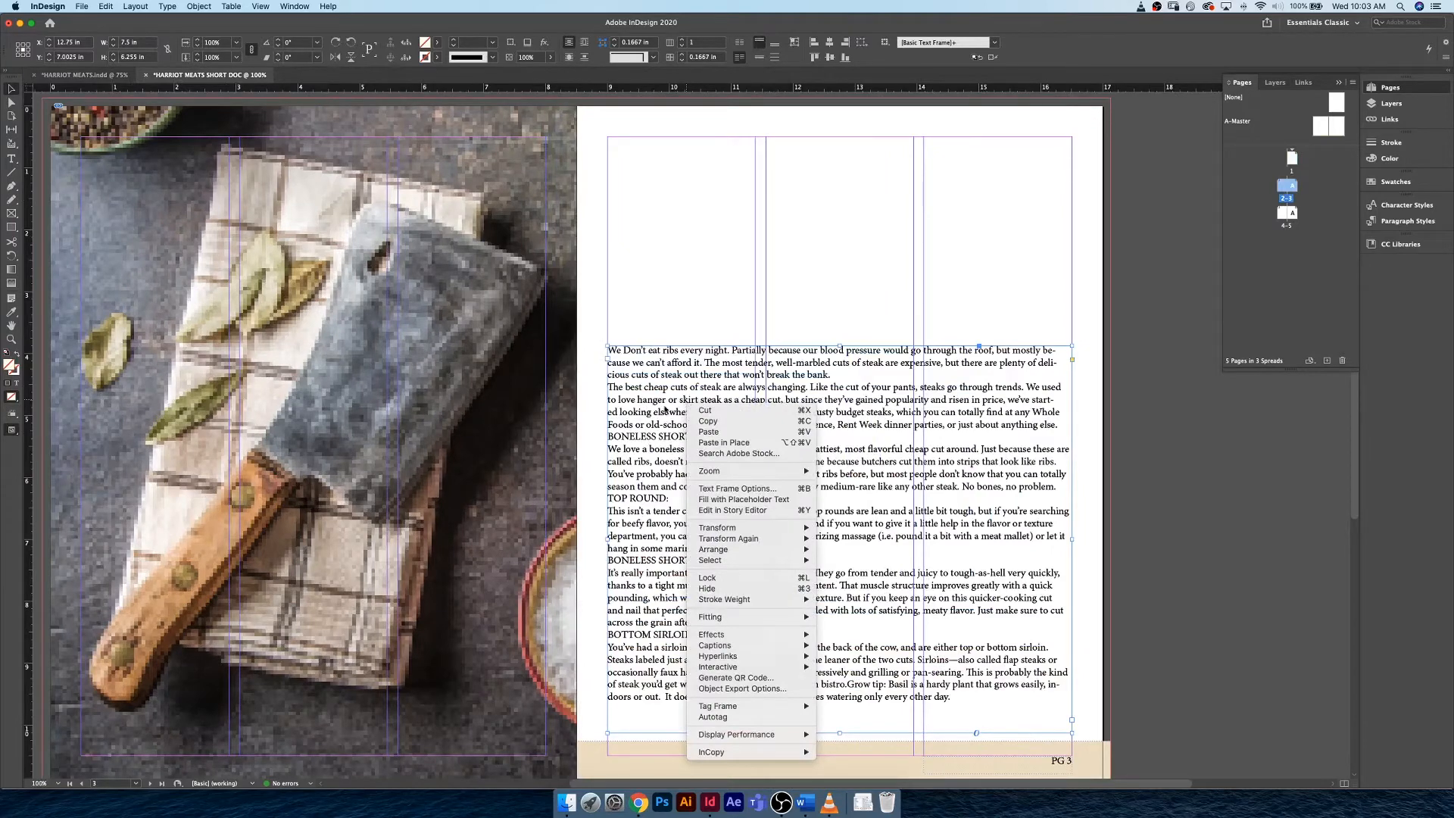
click(758, 495)
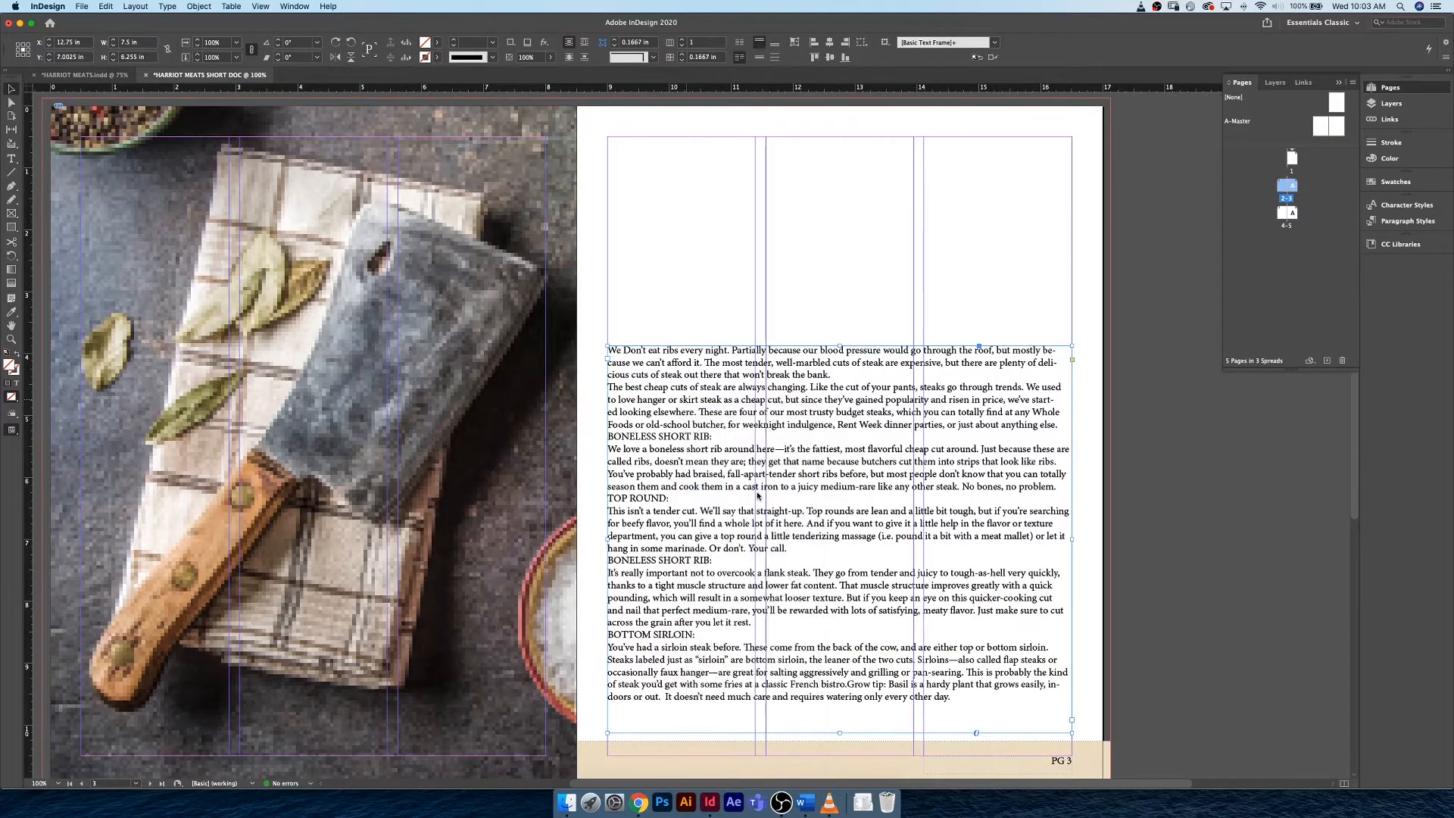
drag(1078, 314, 311, 251)
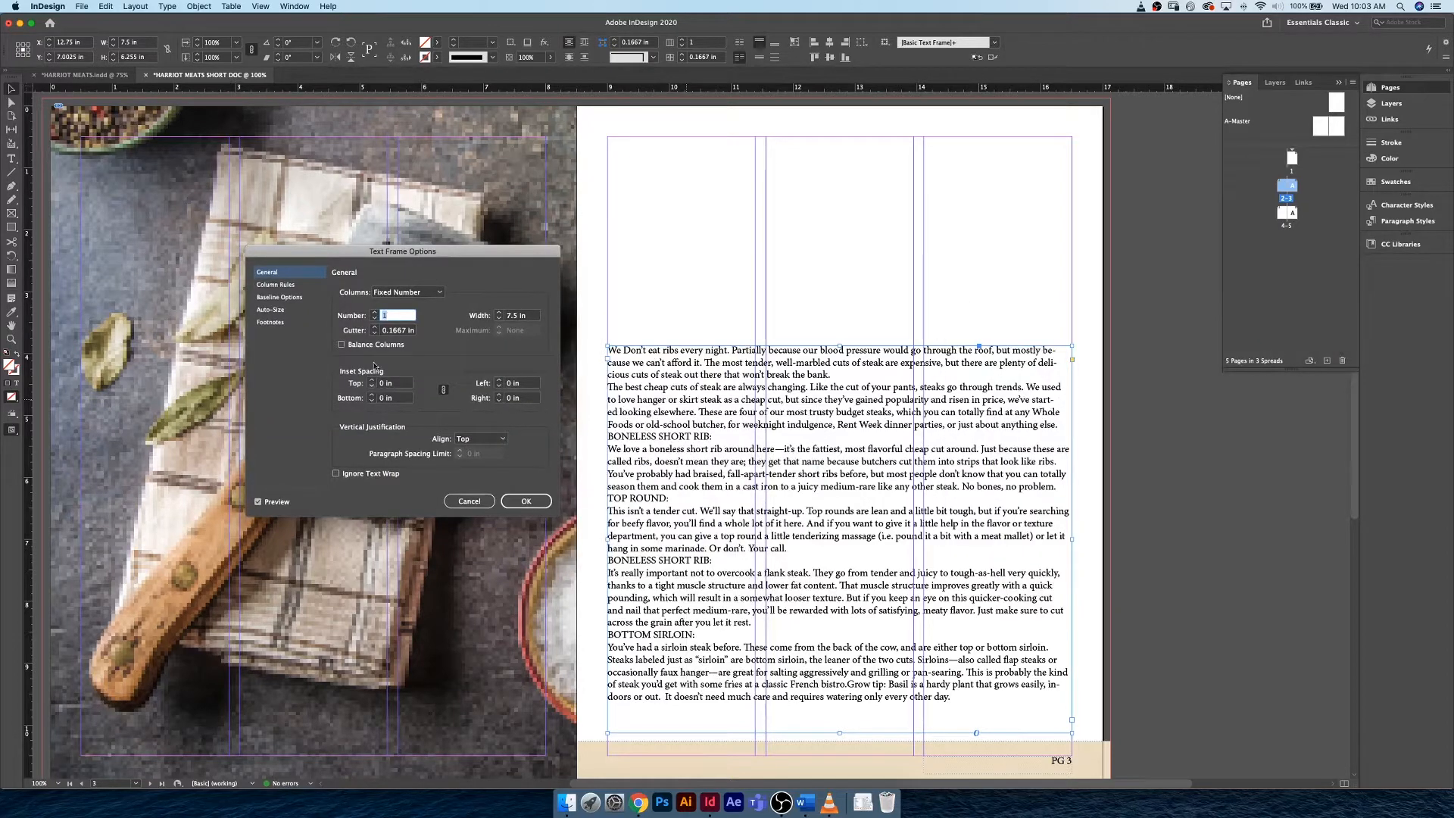
click(374, 313)
click(374, 313)
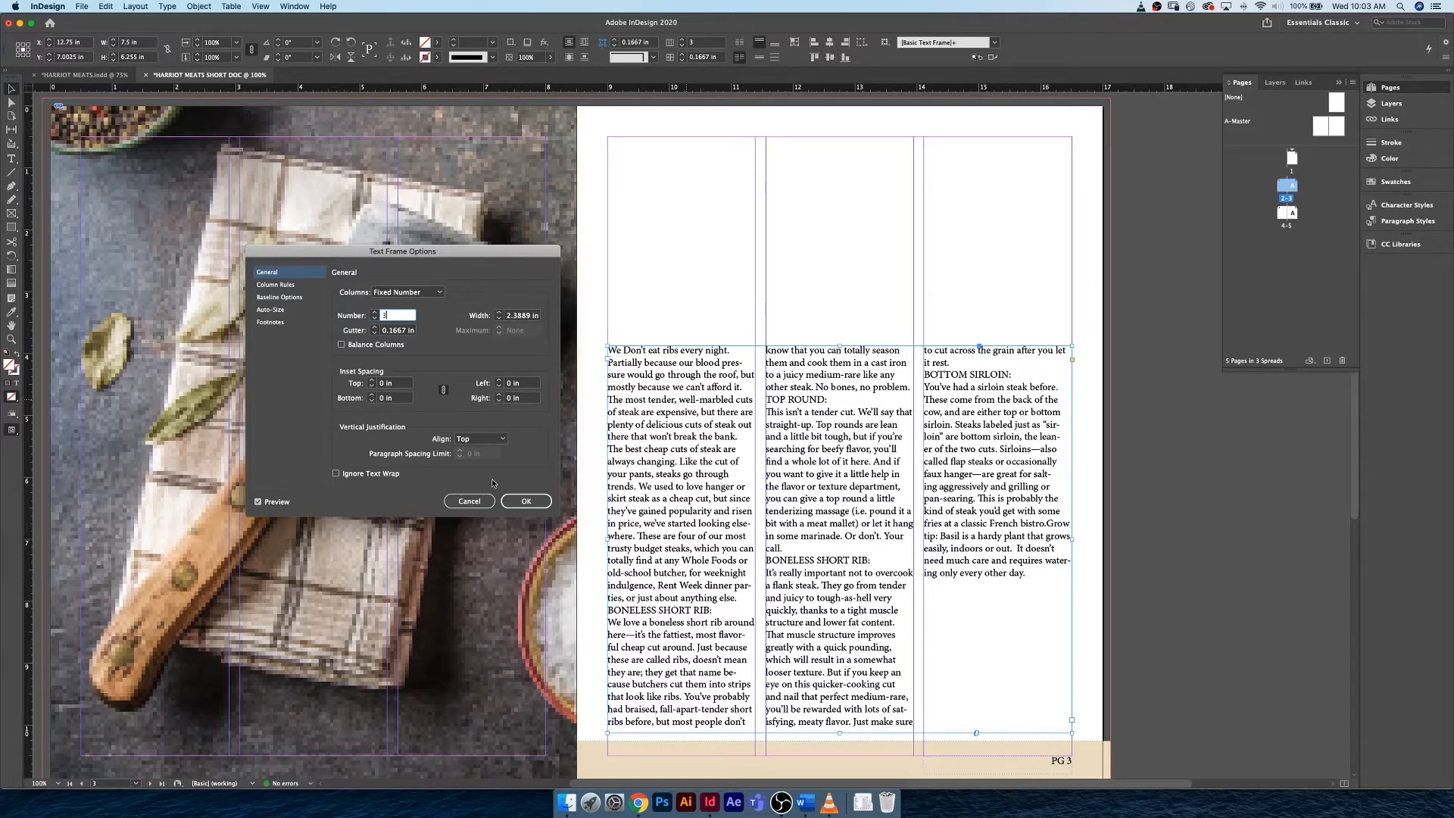
click(526, 501)
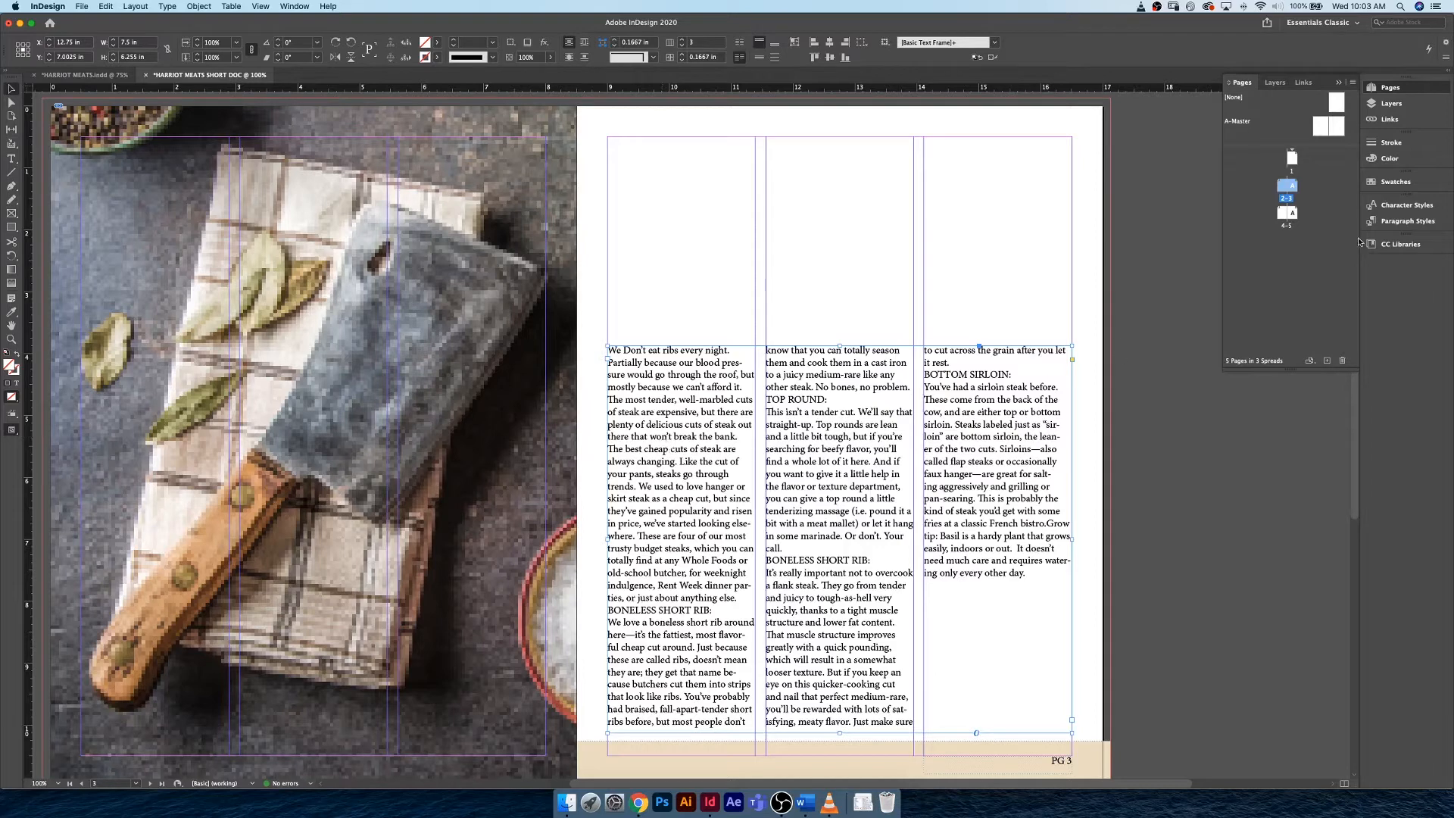
Select all the body text in page 3's three-column frame and create a new paragraph style
click(1388, 224)
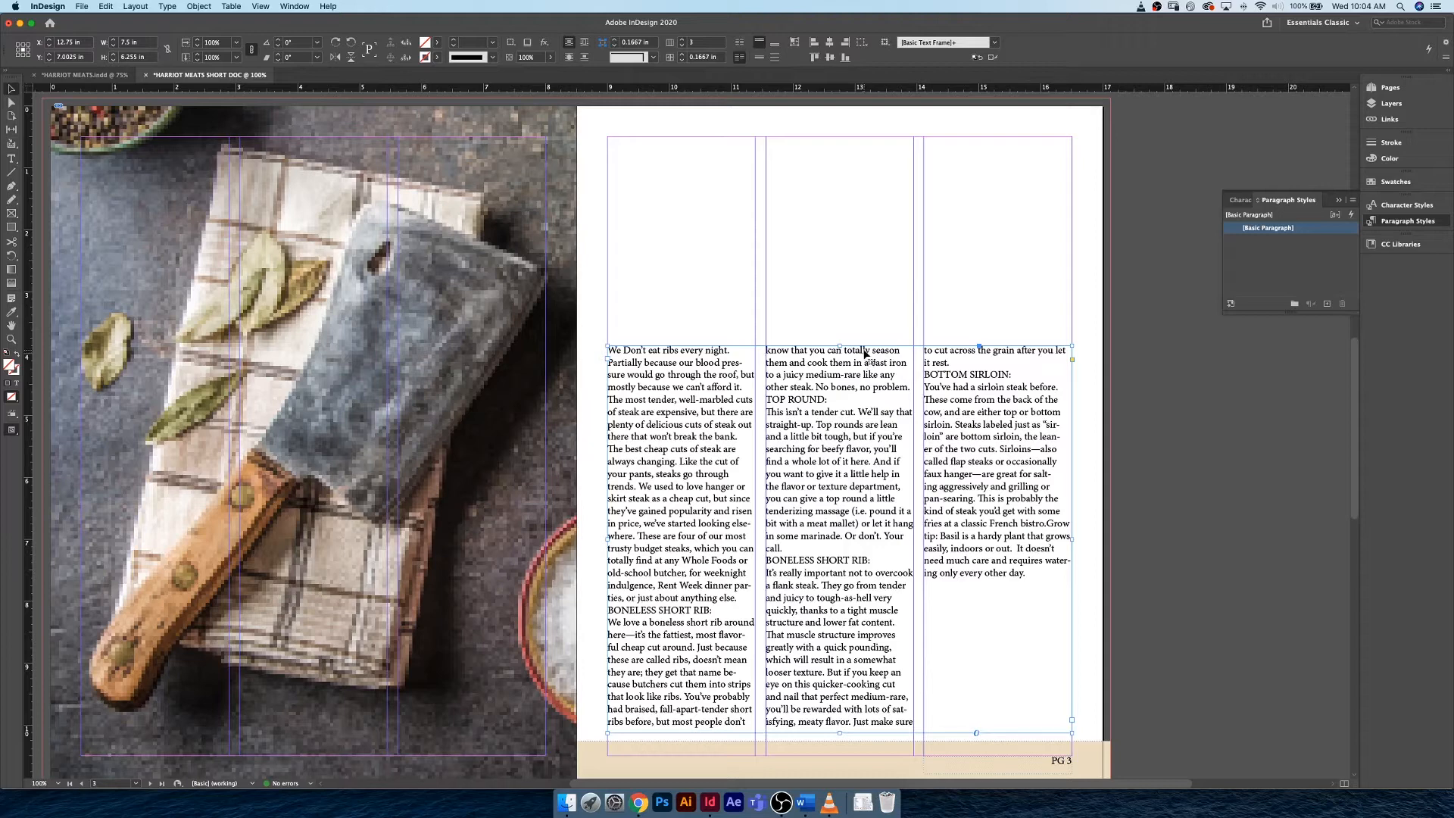
double_click(866, 353)
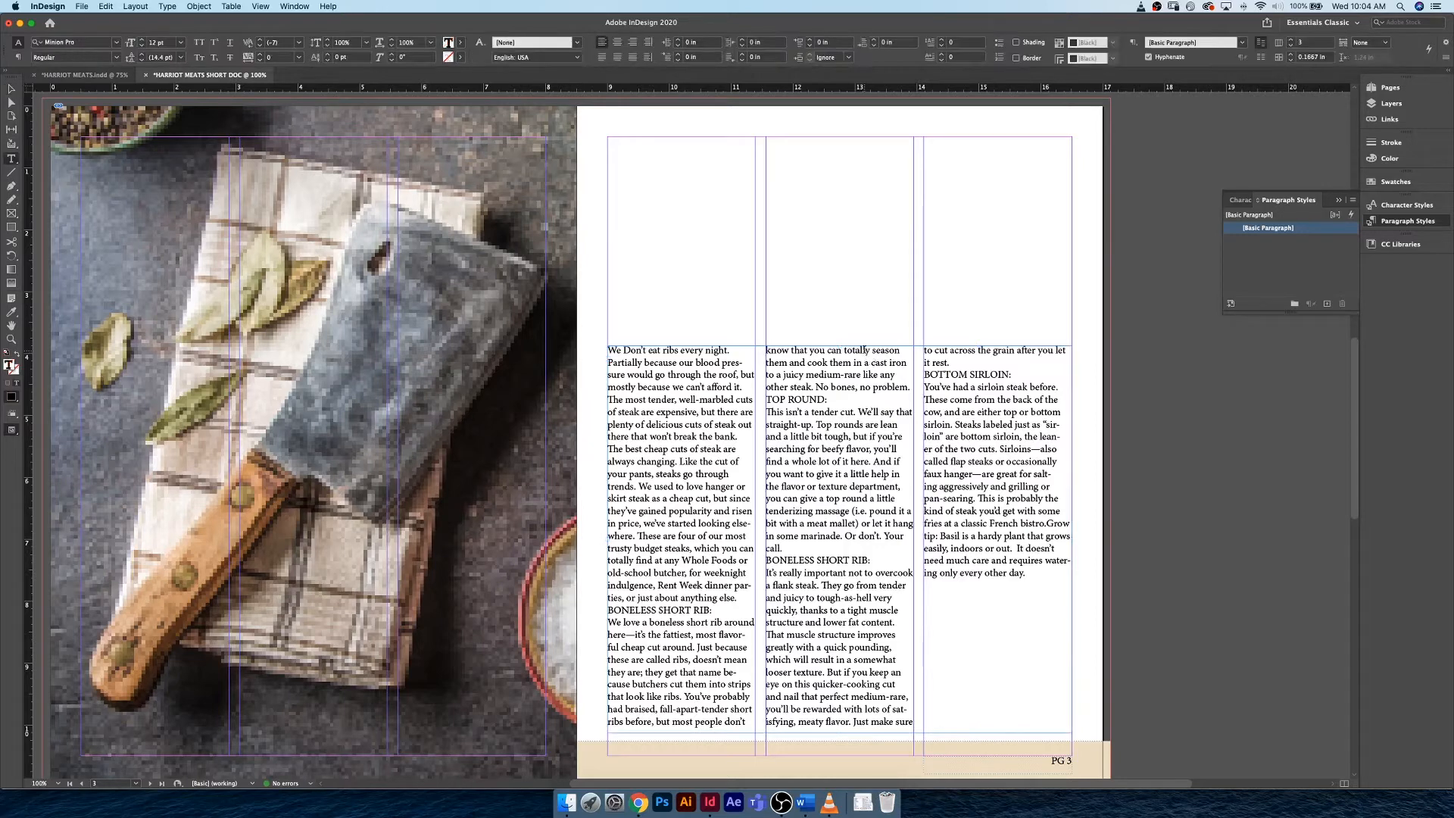
key(super+a)
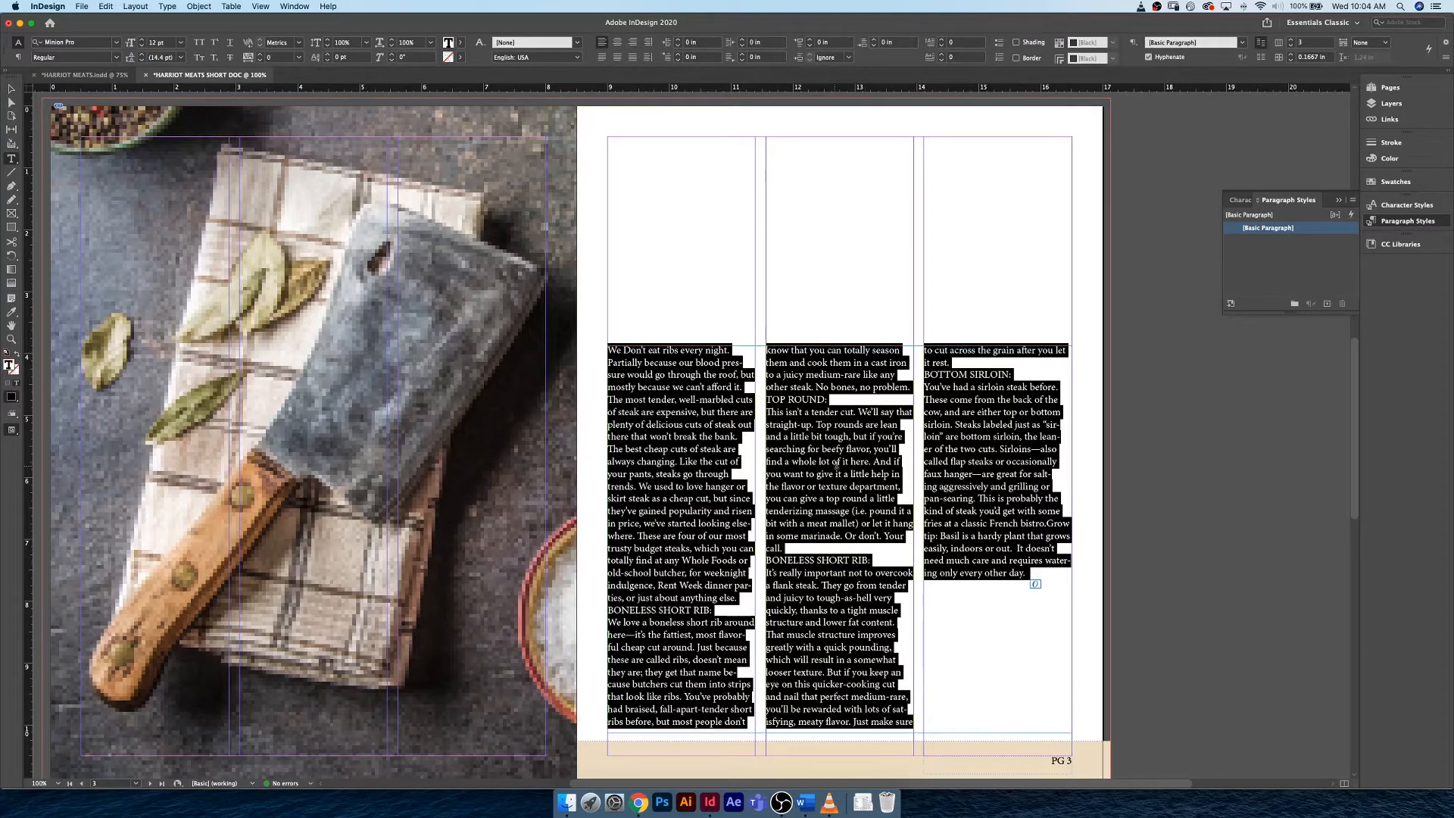
click(1328, 305)
click(294, 6)
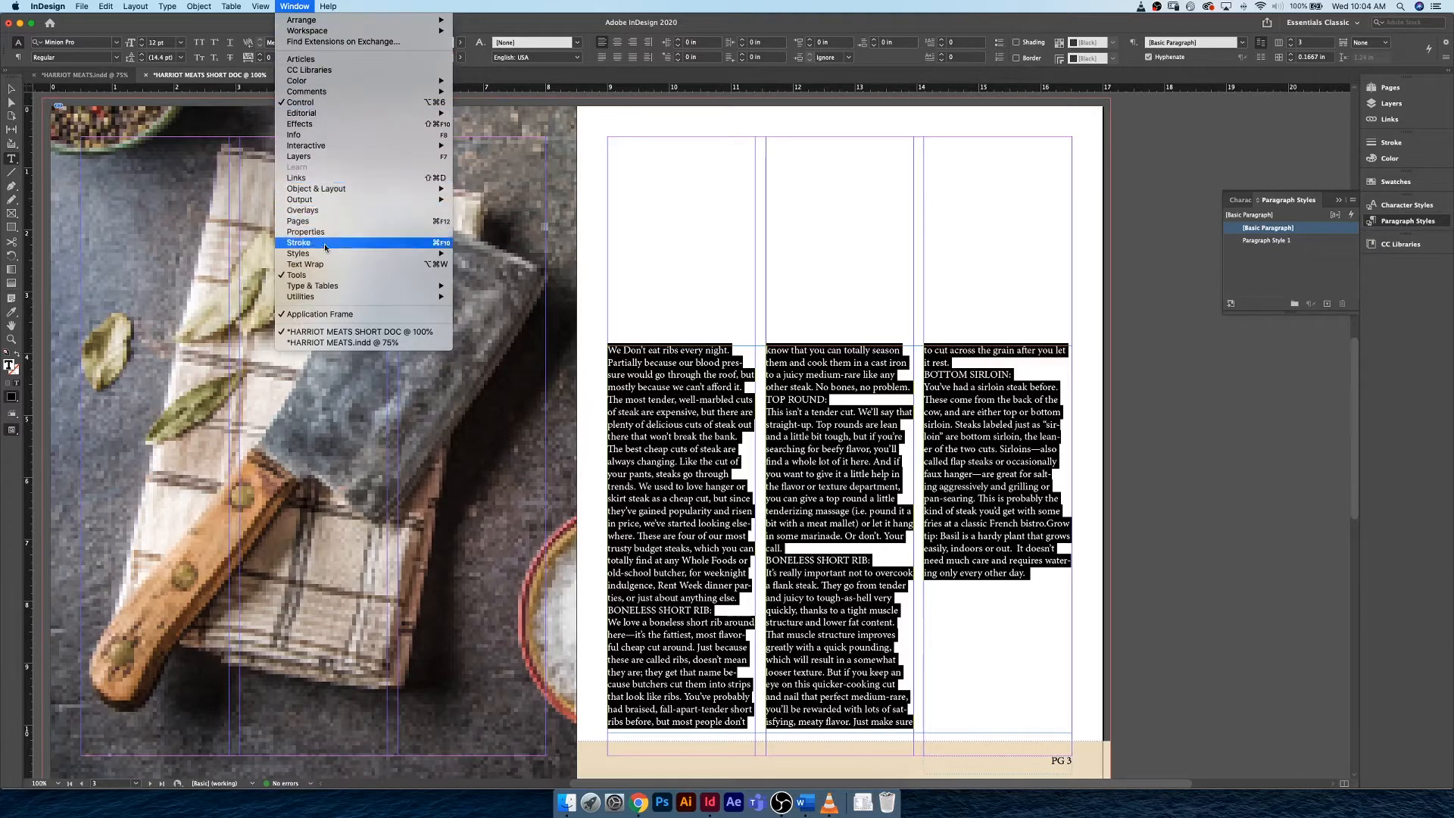
mouse_move(327, 253)
click(507, 286)
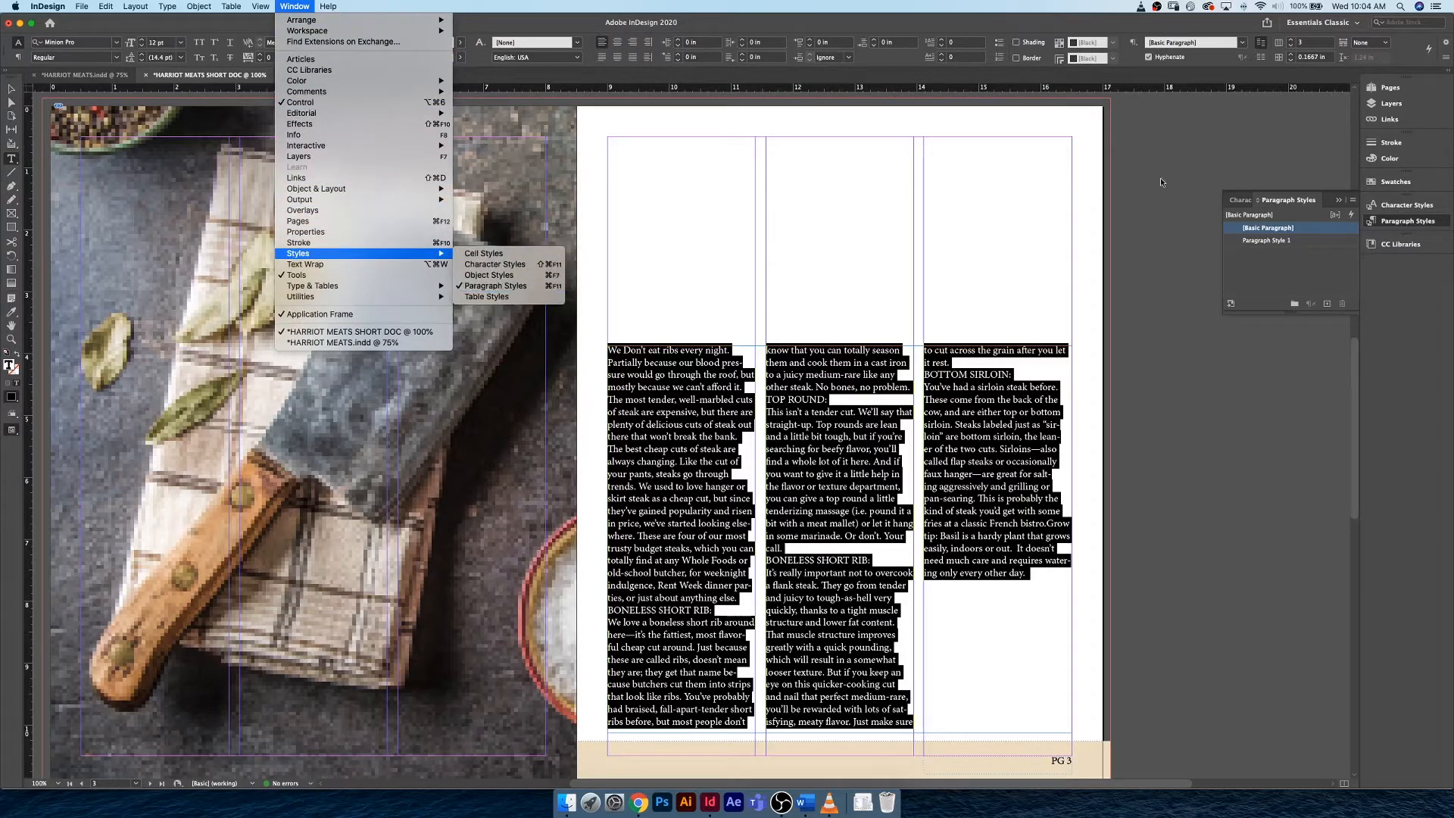
Apply the new paragraph style to the selected body text and rename the style BODY COPY
click(1332, 241)
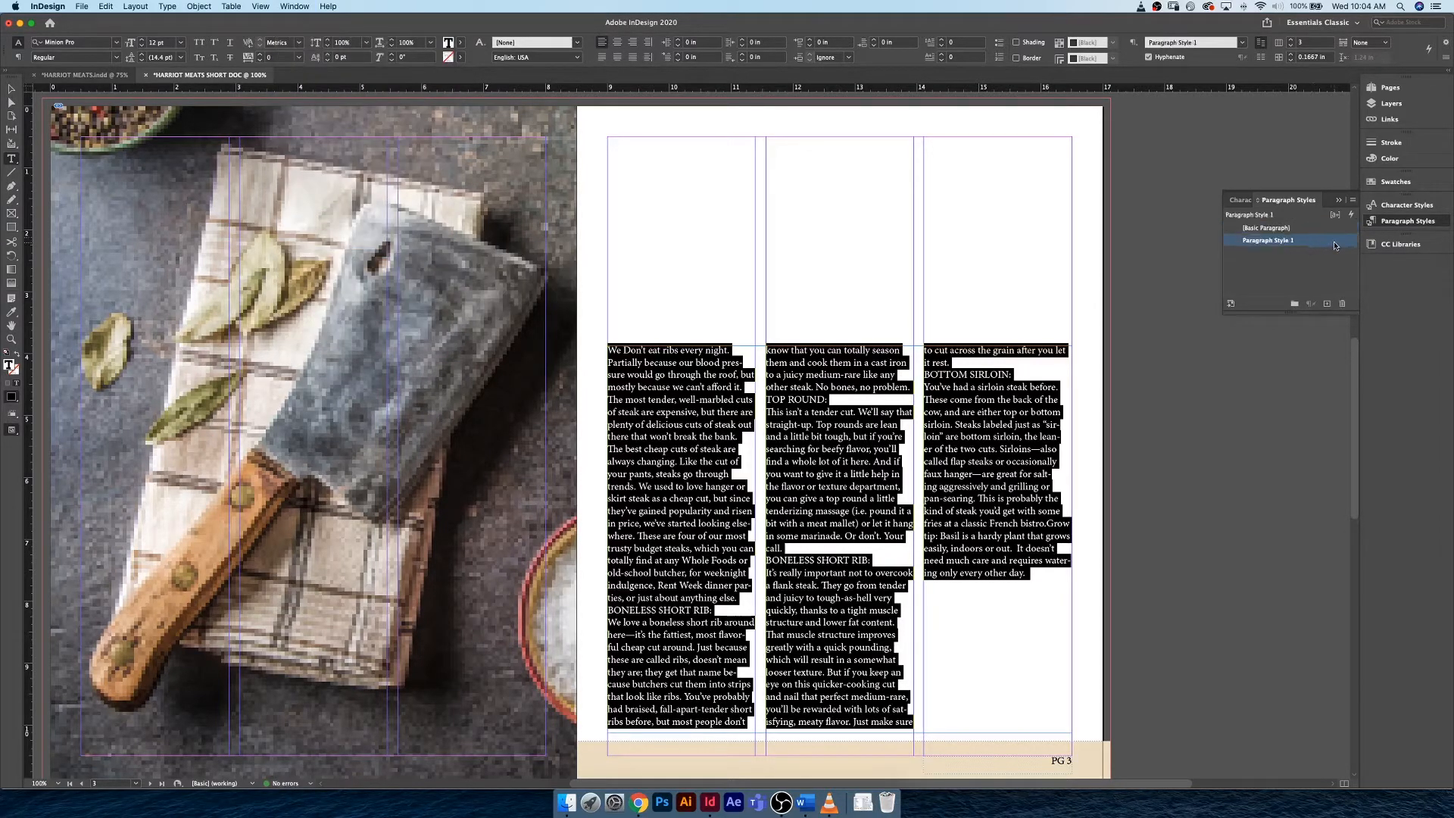
click(1333, 241)
double_click(1341, 244)
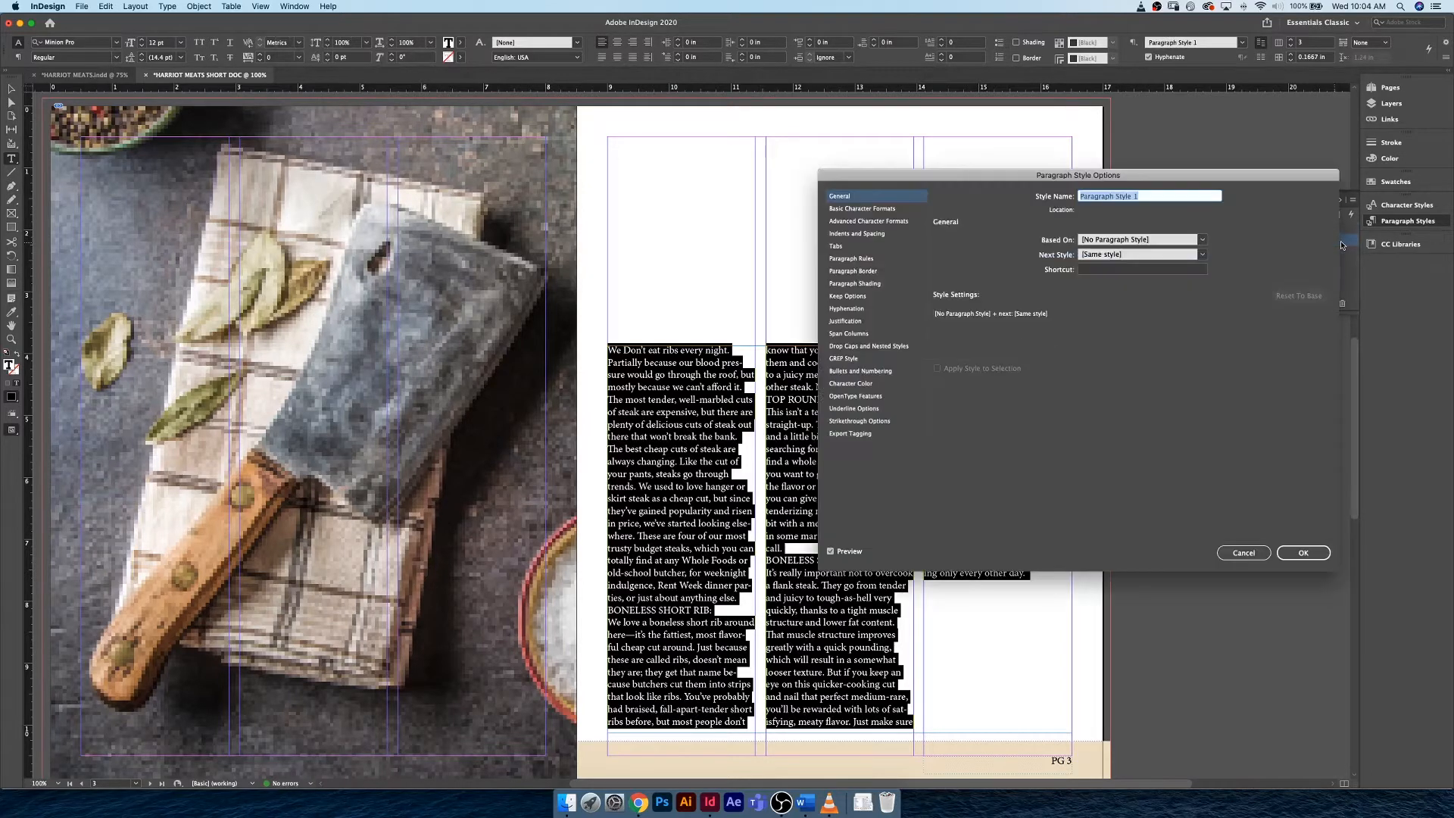
drag(1037, 172, 264, 97)
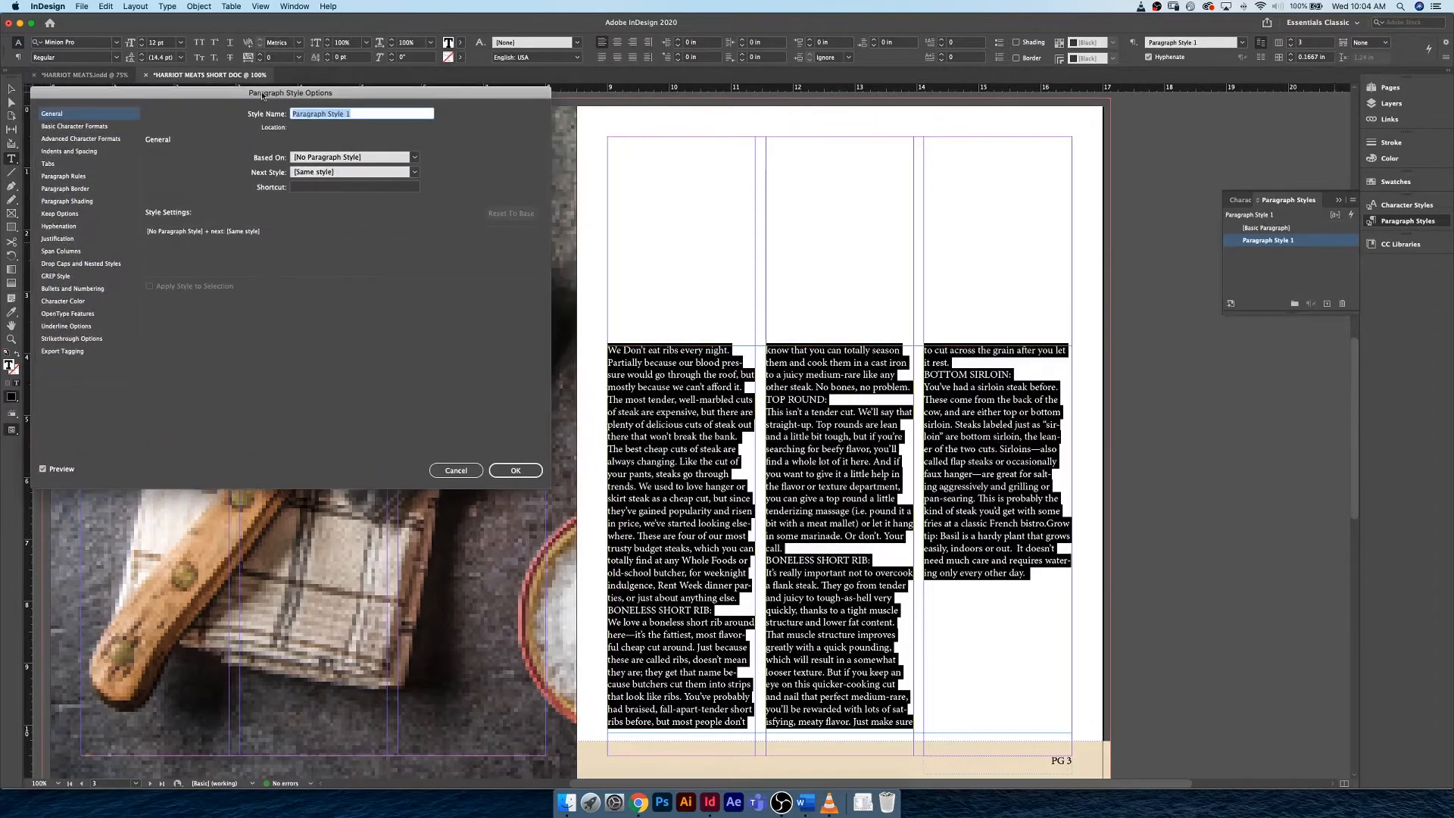
text(D)
text(ODY COP)
text(Y)
Set the BODY COPY style's font to Roboto at 10 pt with 15 pt leading
click(53, 127)
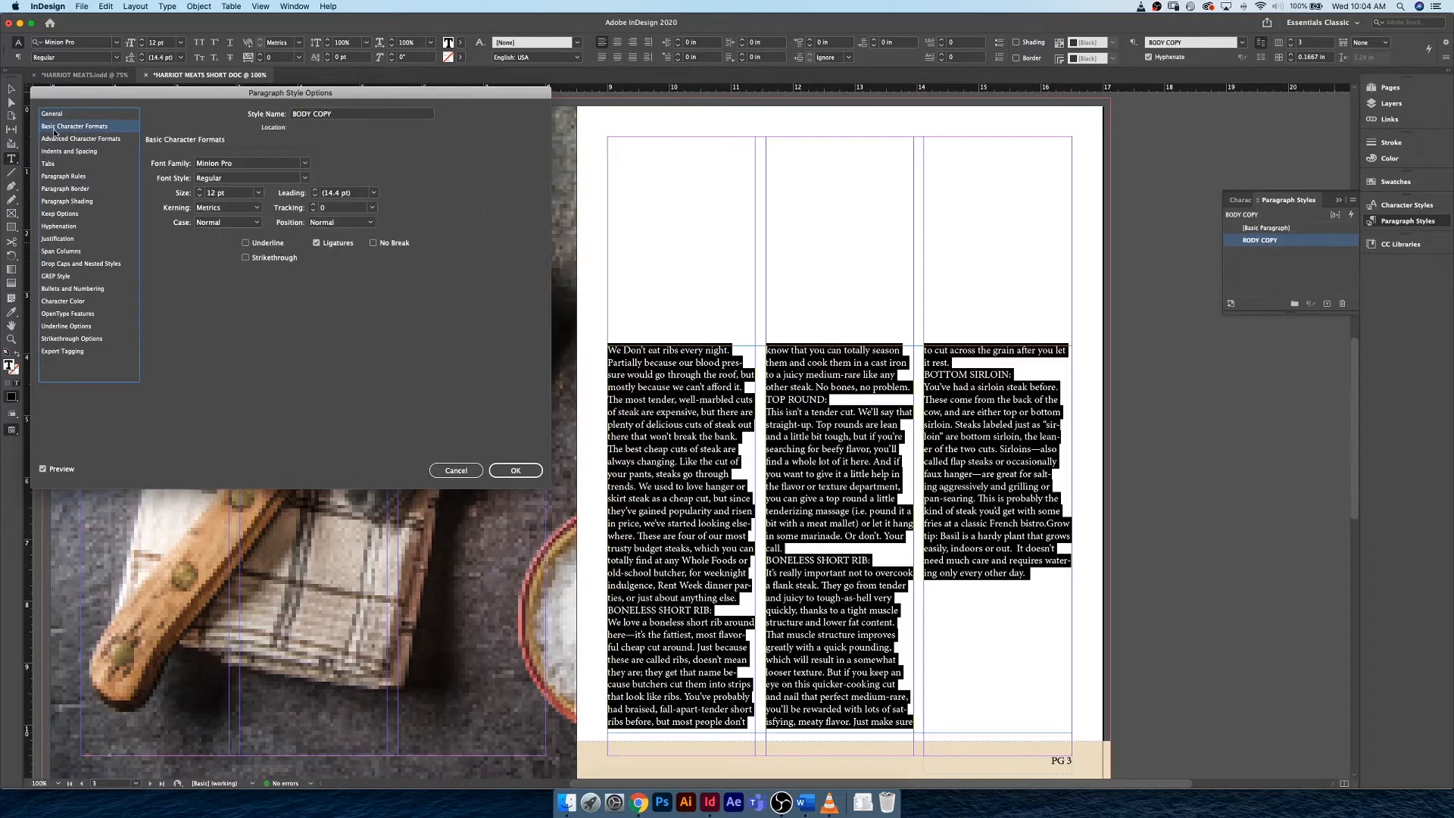
click(242, 163)
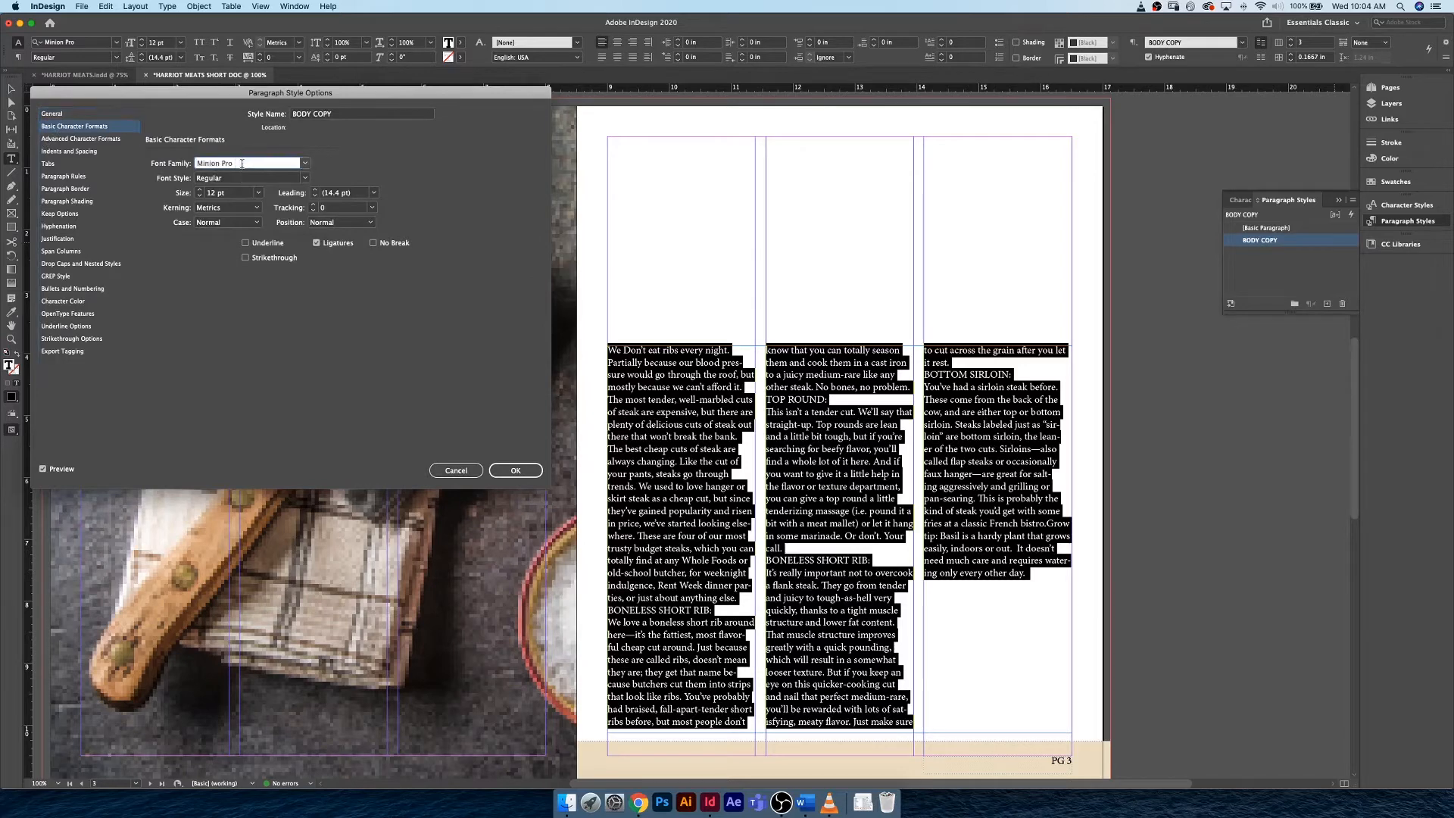
key(super+a)
text(Roboto)
click(200, 196)
click(200, 196)
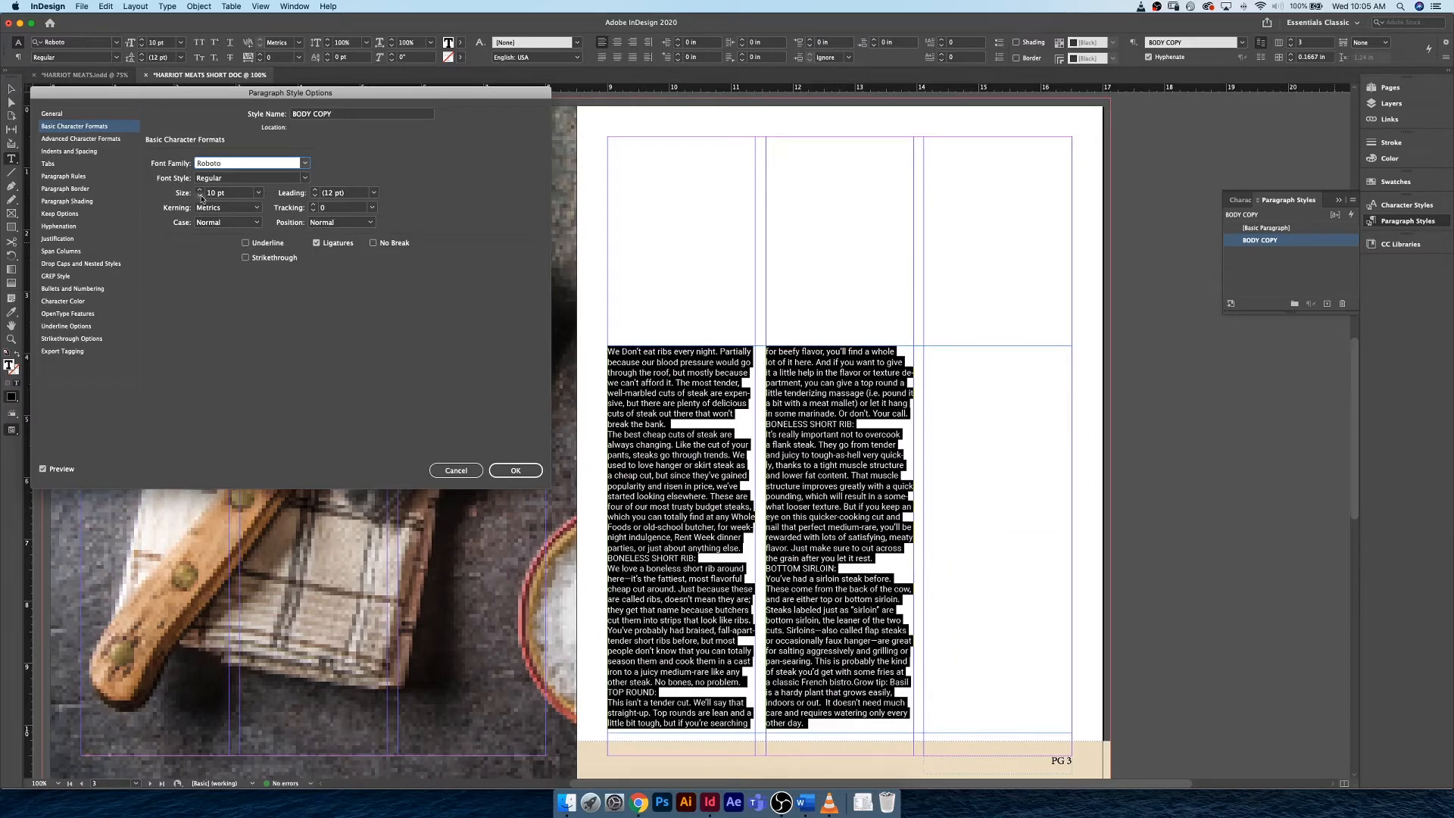
click(316, 193)
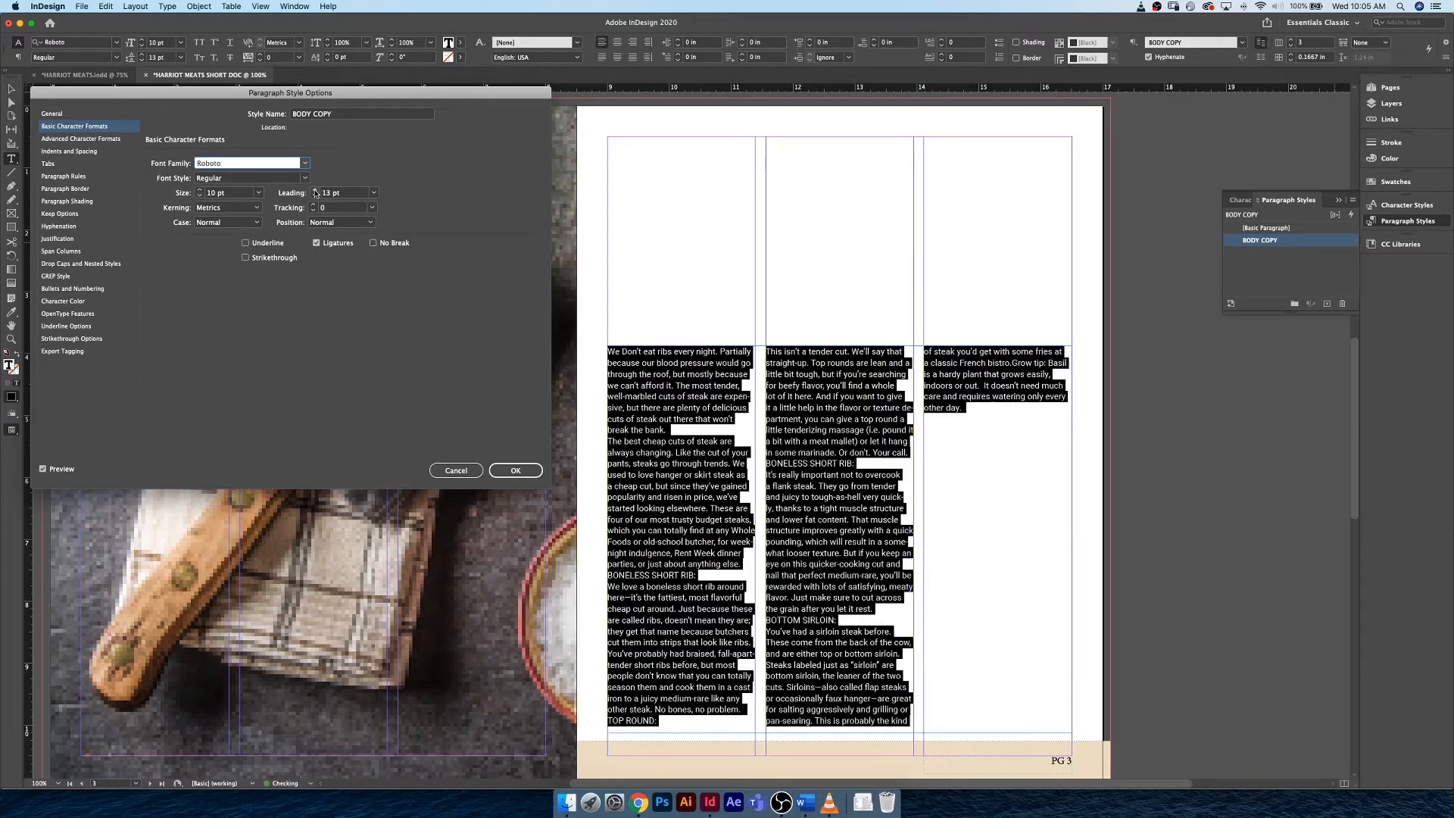
click(316, 192)
click(316, 193)
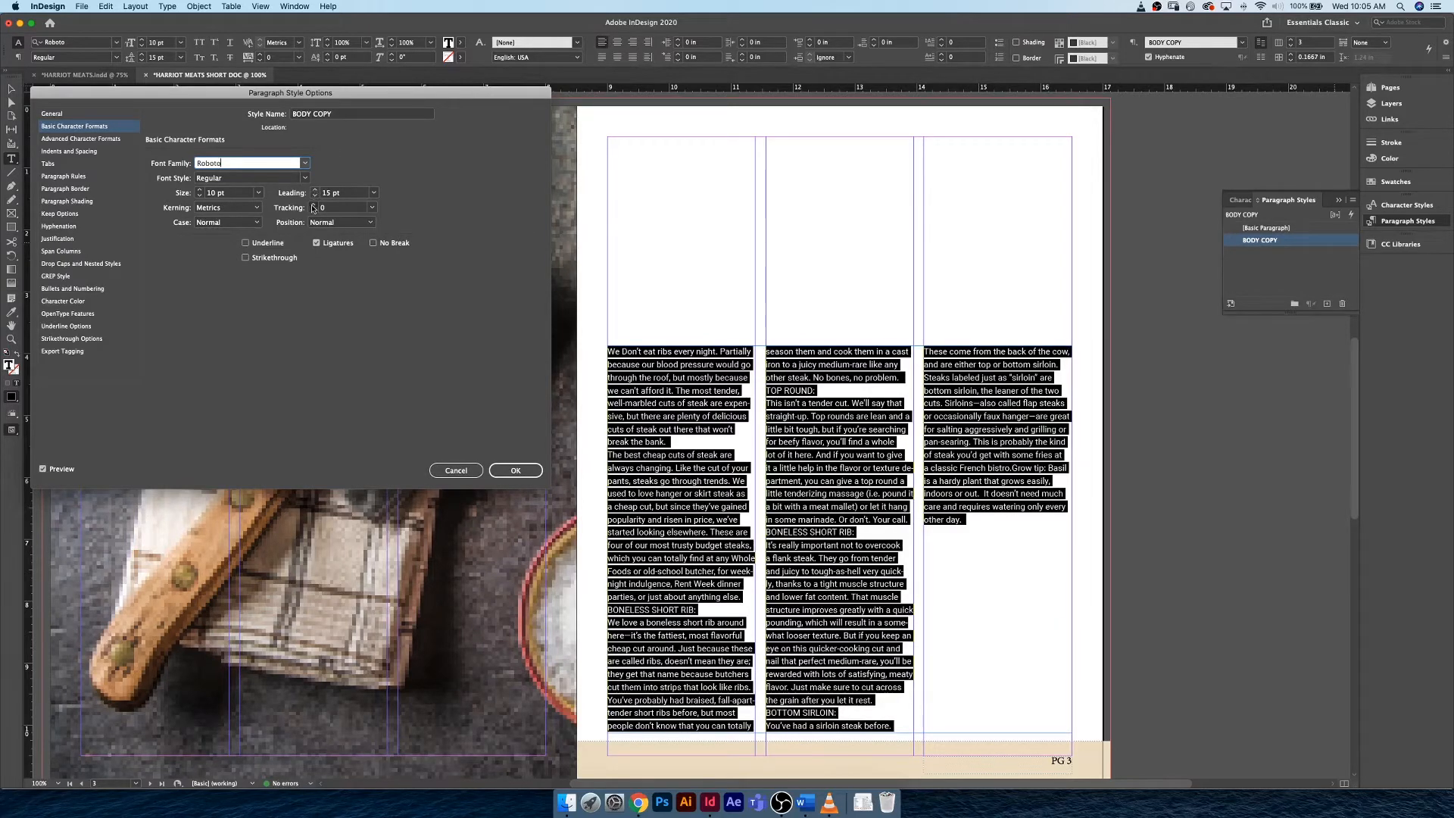
Set the BODY COPY style's tracking to 20 and its kerning to Optical
click(313, 207)
click(313, 207)
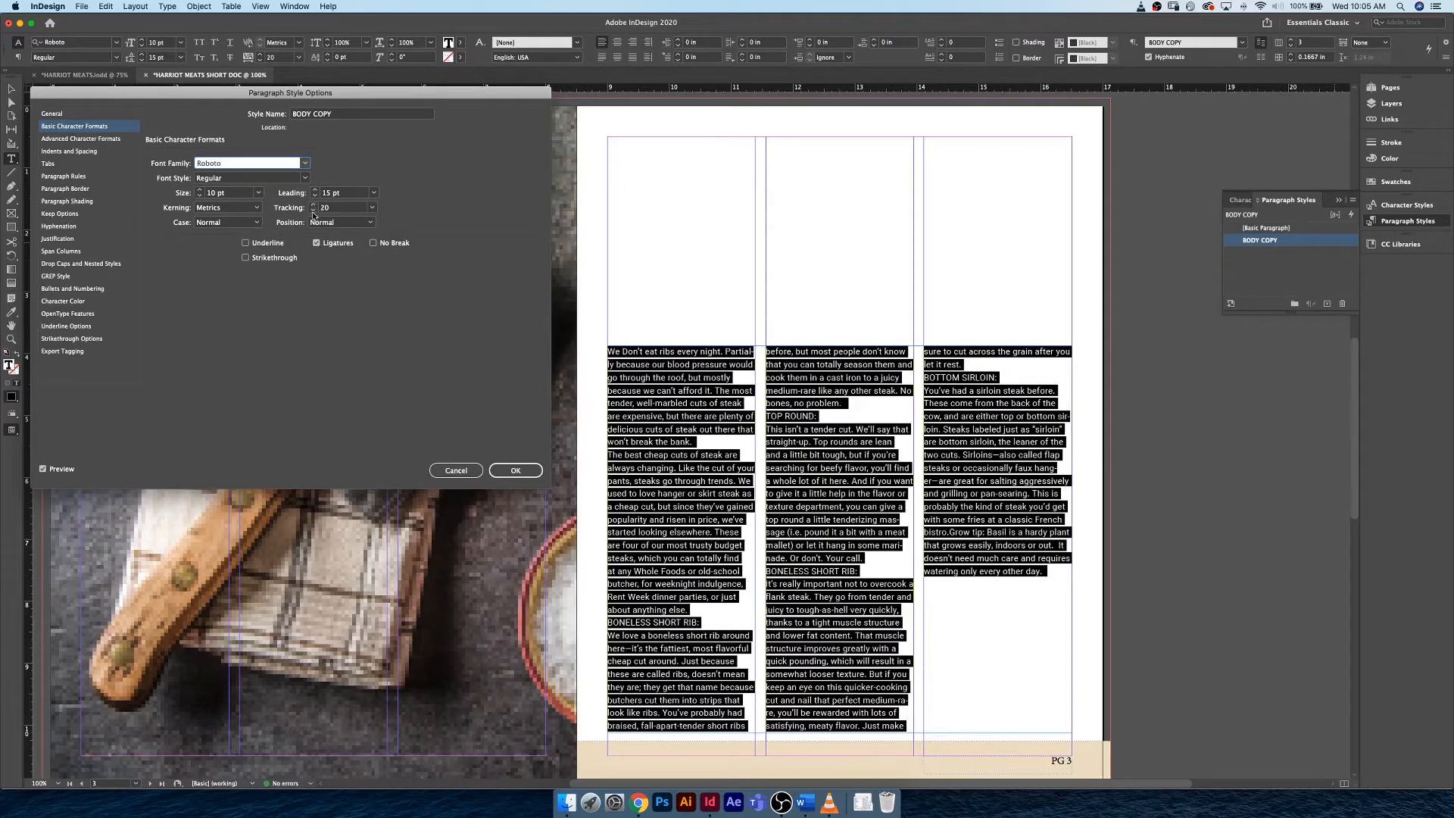
click(314, 212)
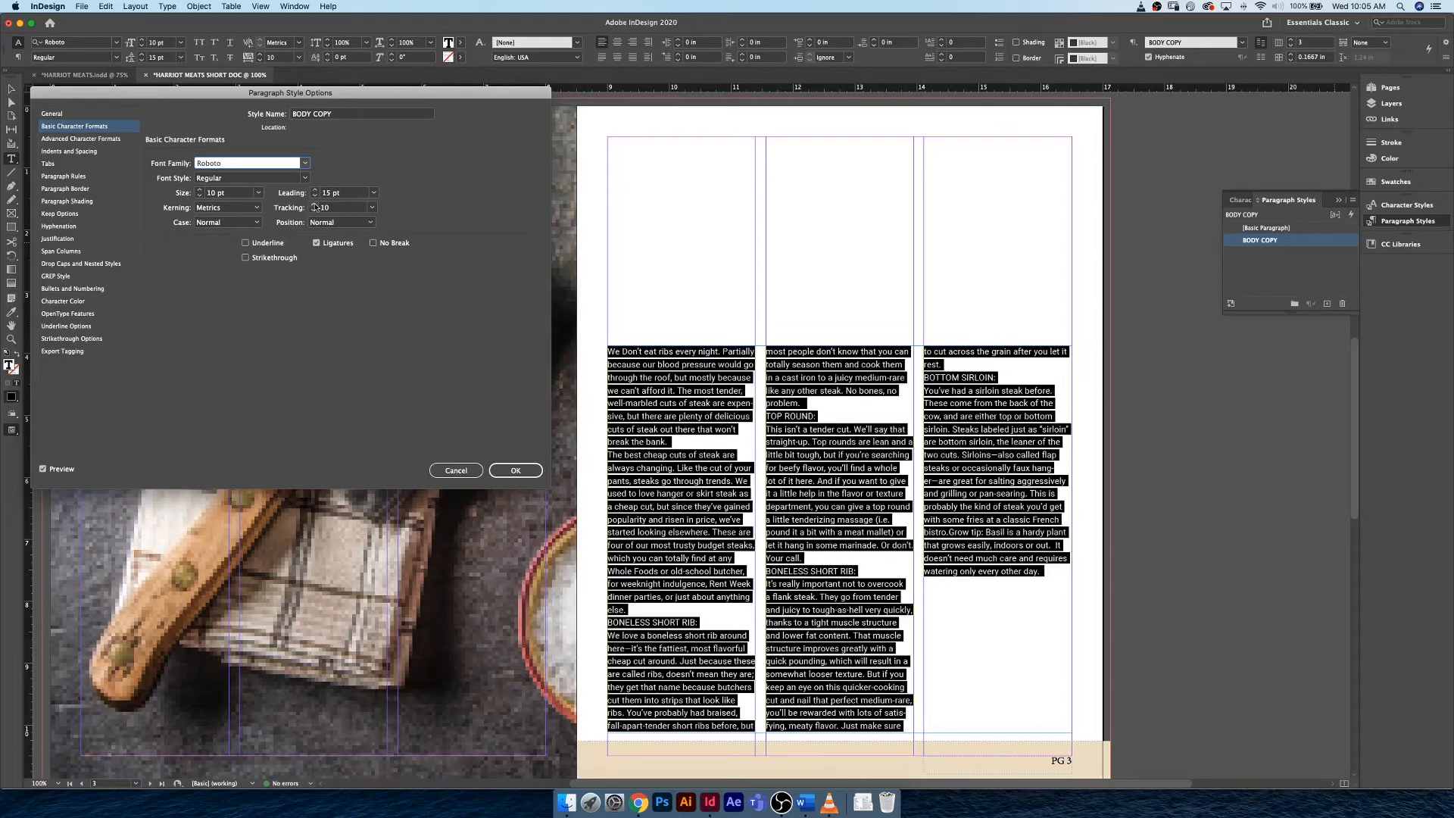
click(314, 205)
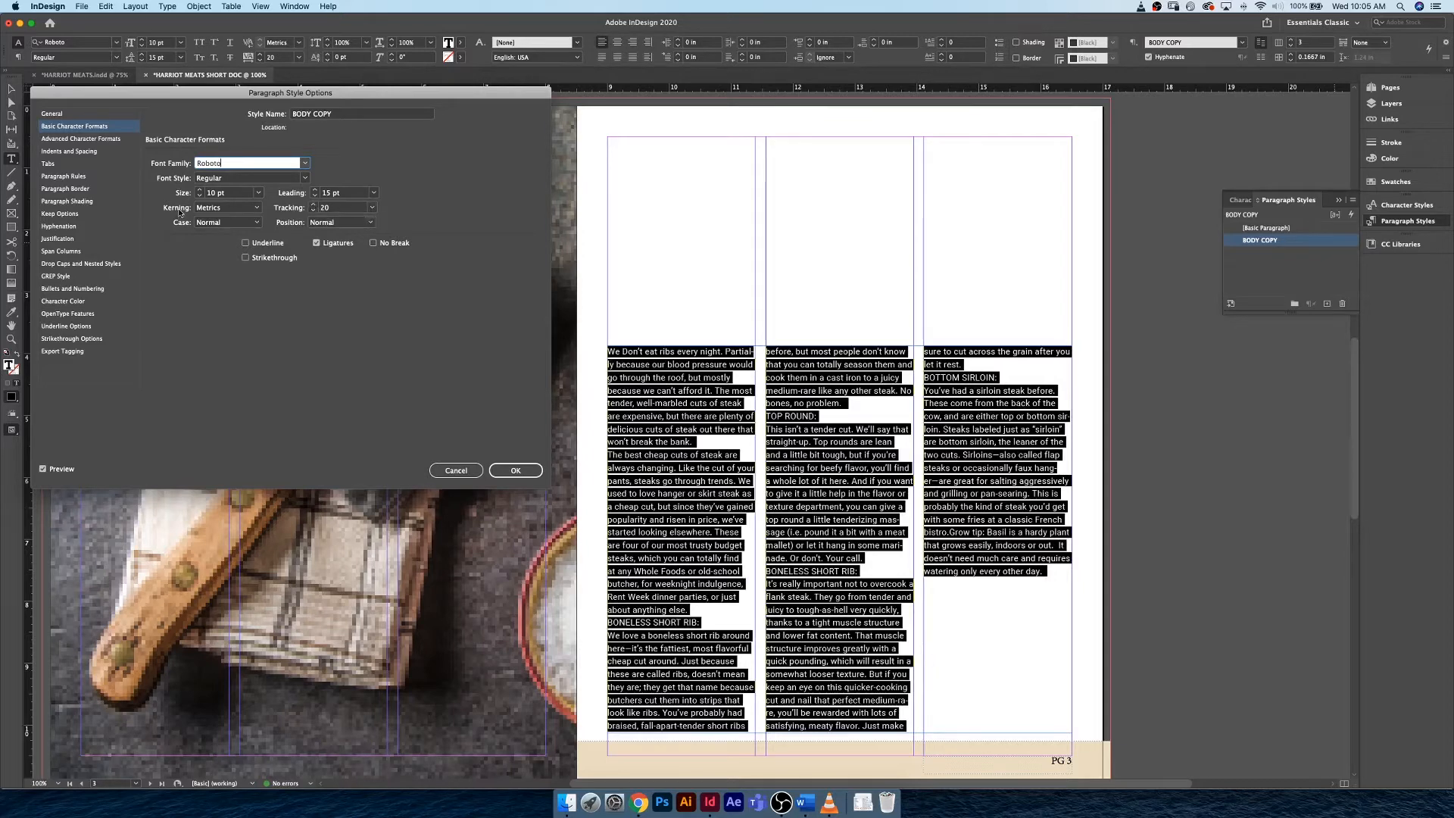
click(225, 207)
click(218, 220)
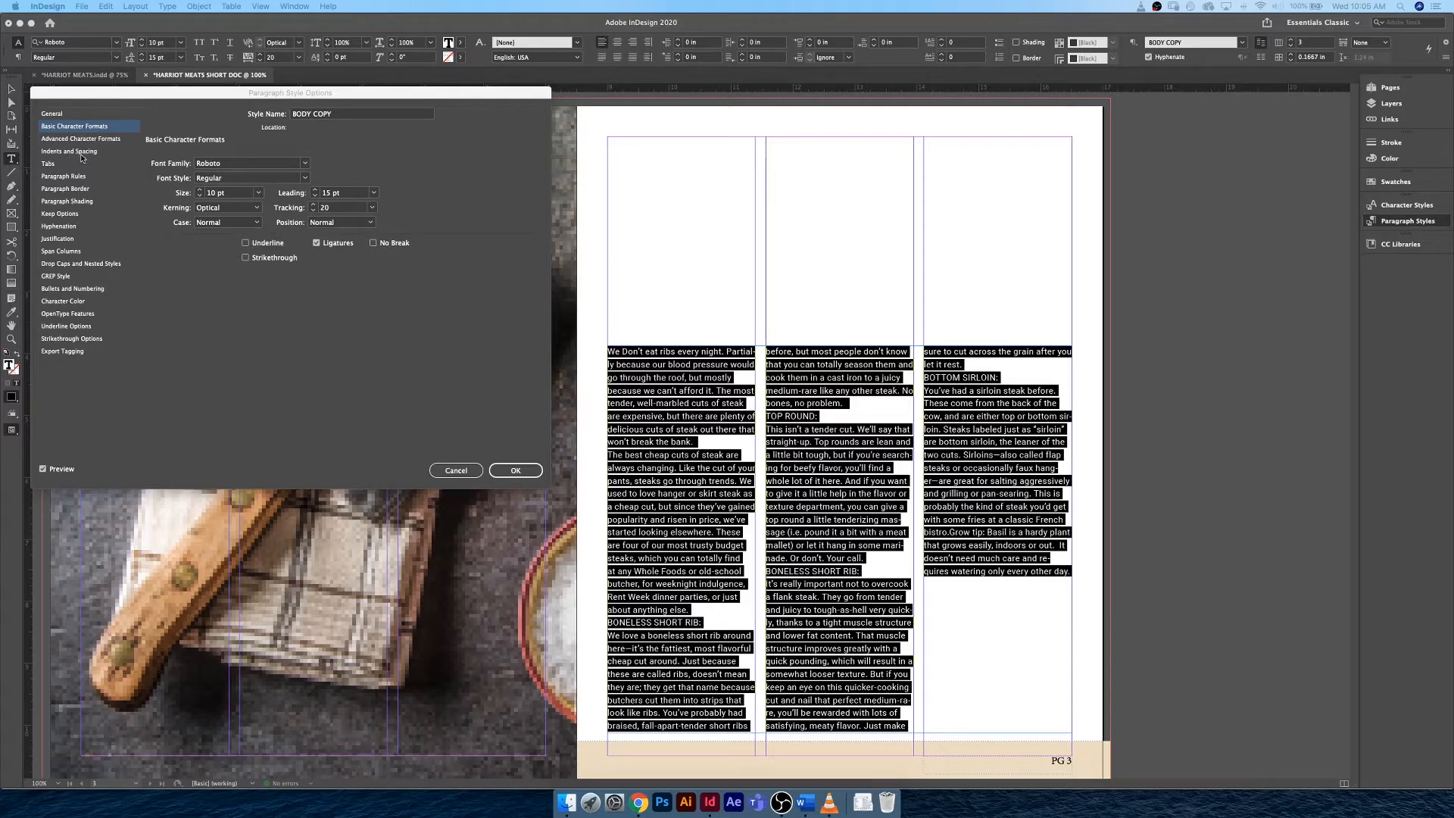
key(Return)
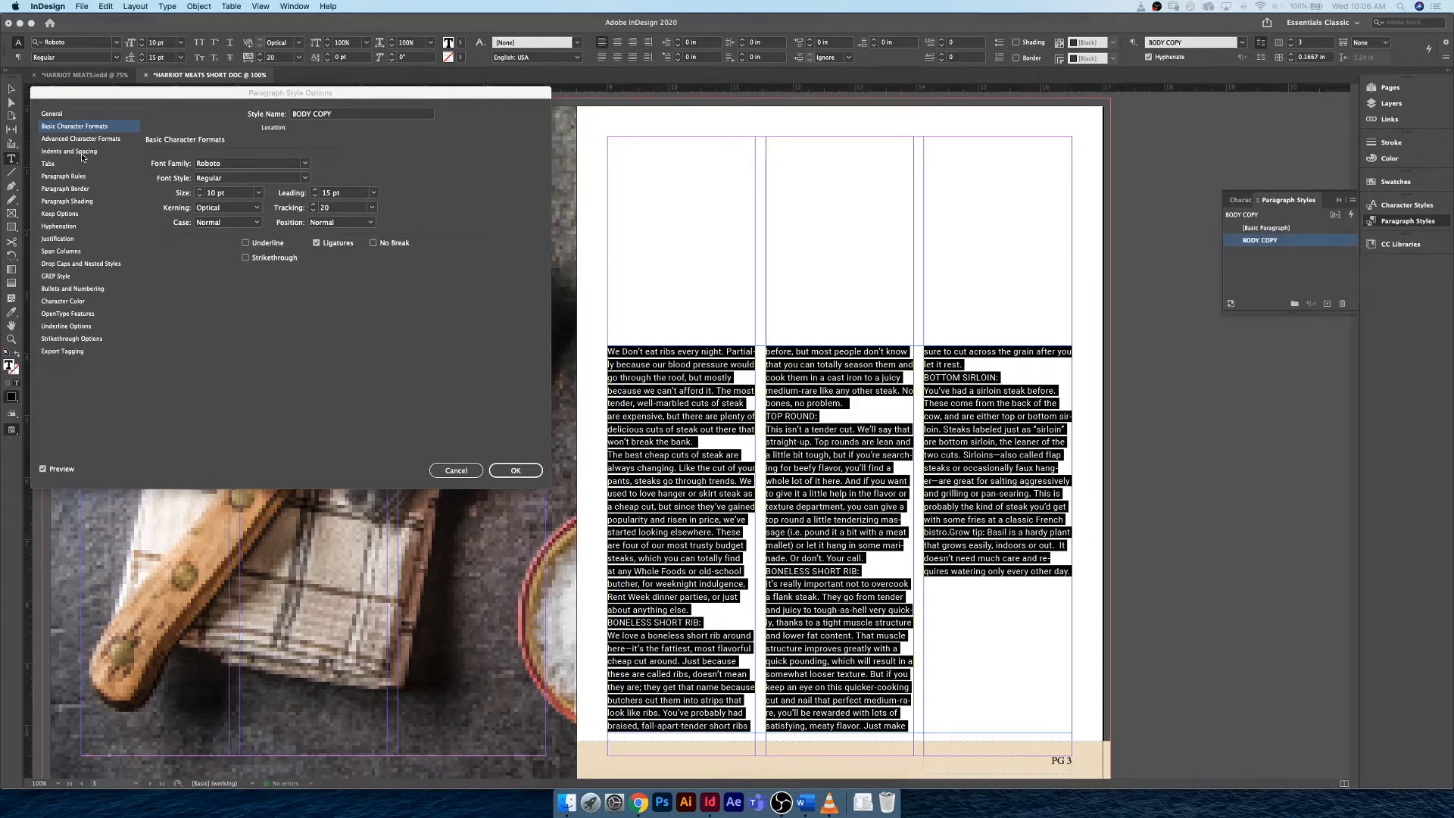
Try a 0.125 in left indent in the BODY COPY style's Indents and Spacing settings, and reset it to 0 in
click(84, 151)
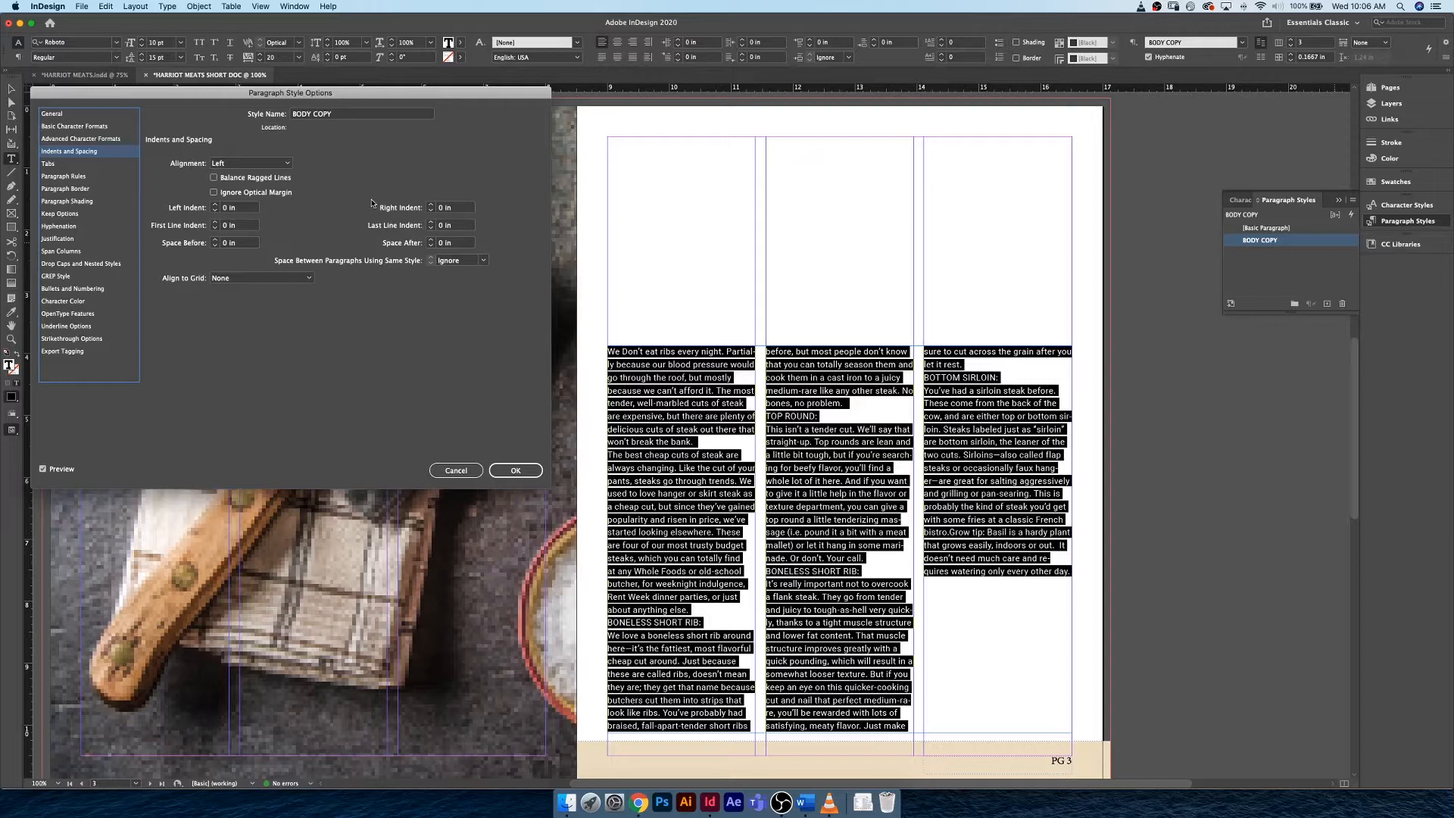
click(216, 206)
click(217, 205)
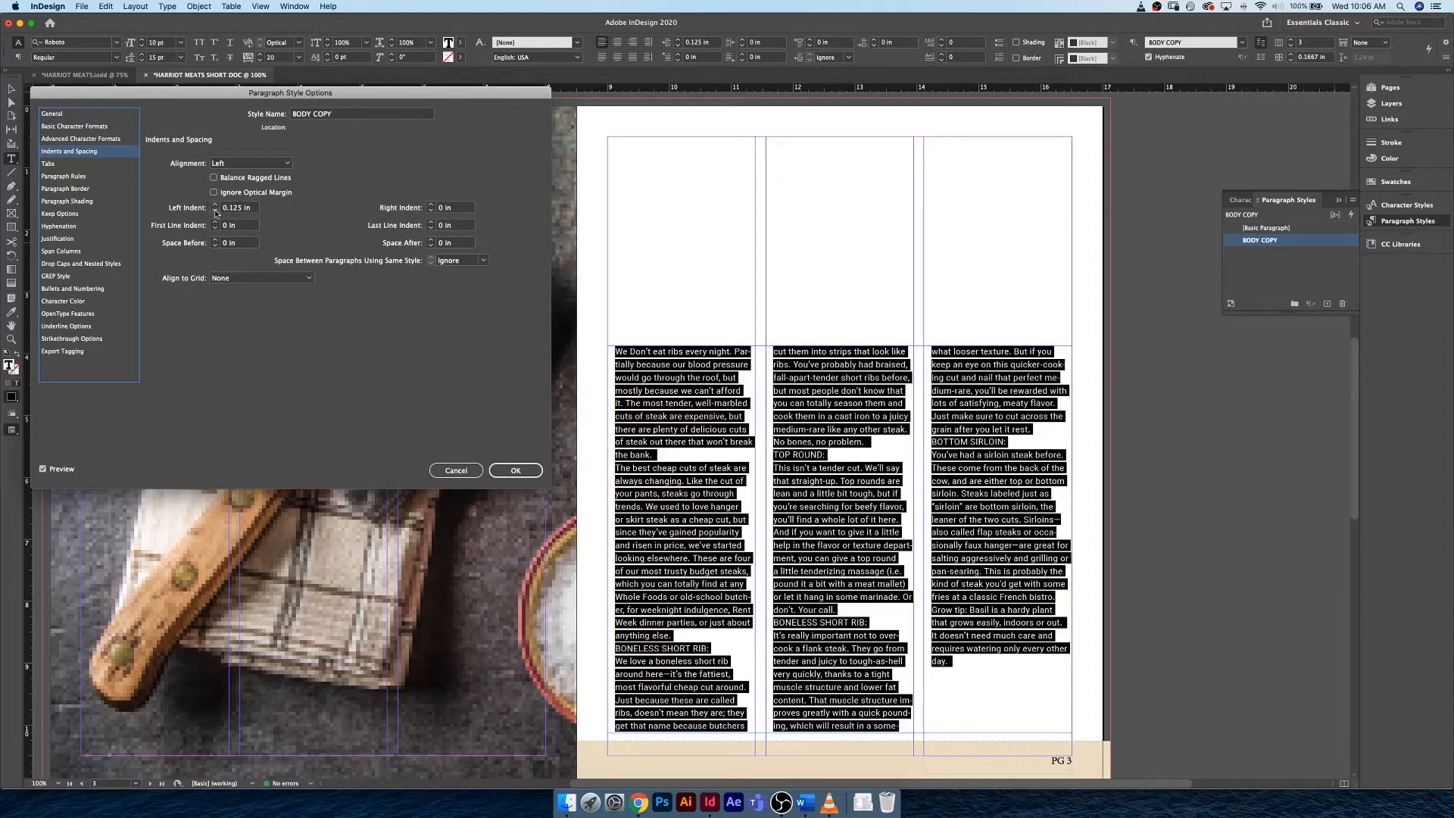
click(215, 212)
click(215, 211)
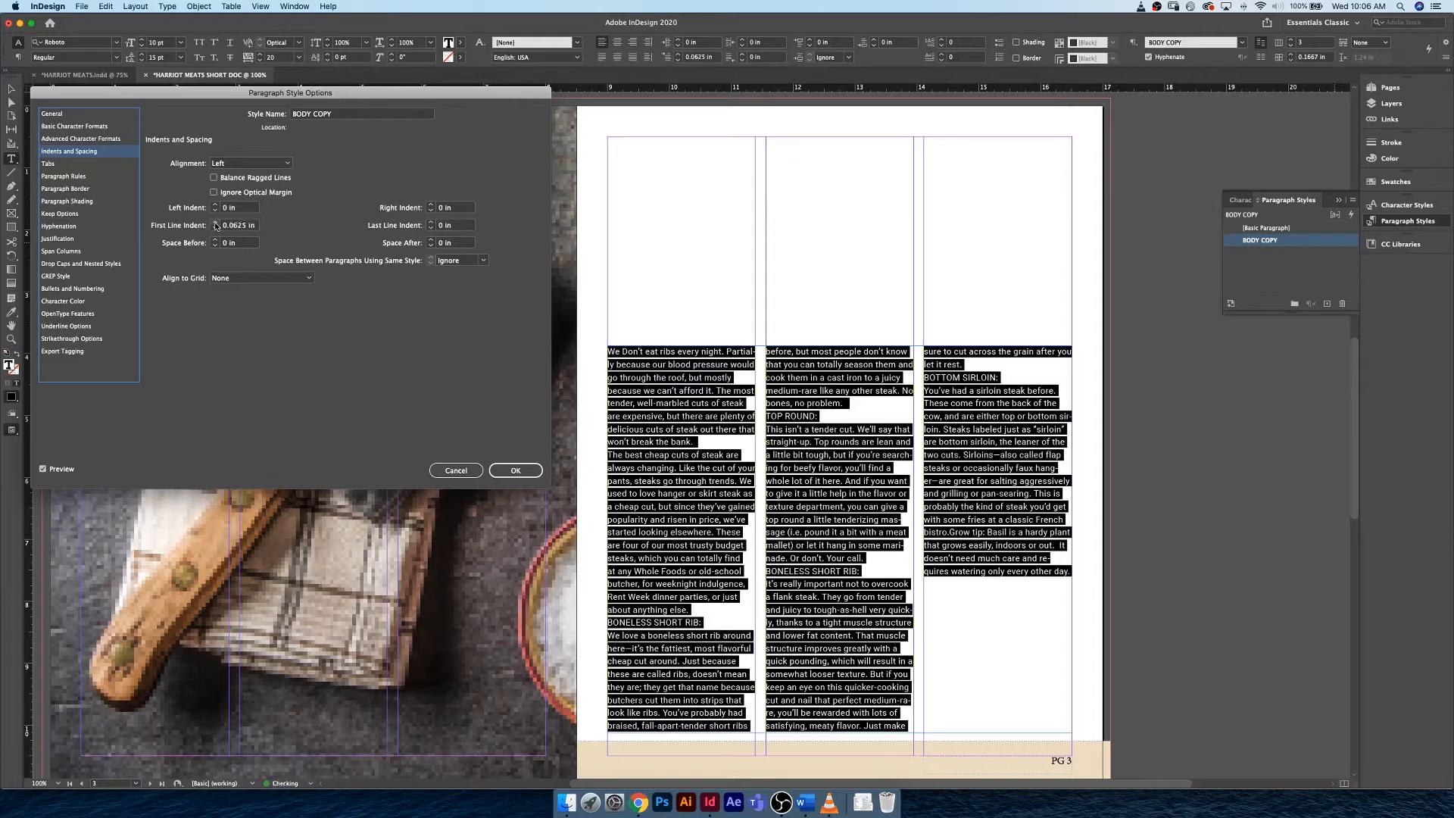
Try first line indents up to 0.25 in for the BODY COPY style, and reset the indent to 0 in
click(216, 222)
click(216, 223)
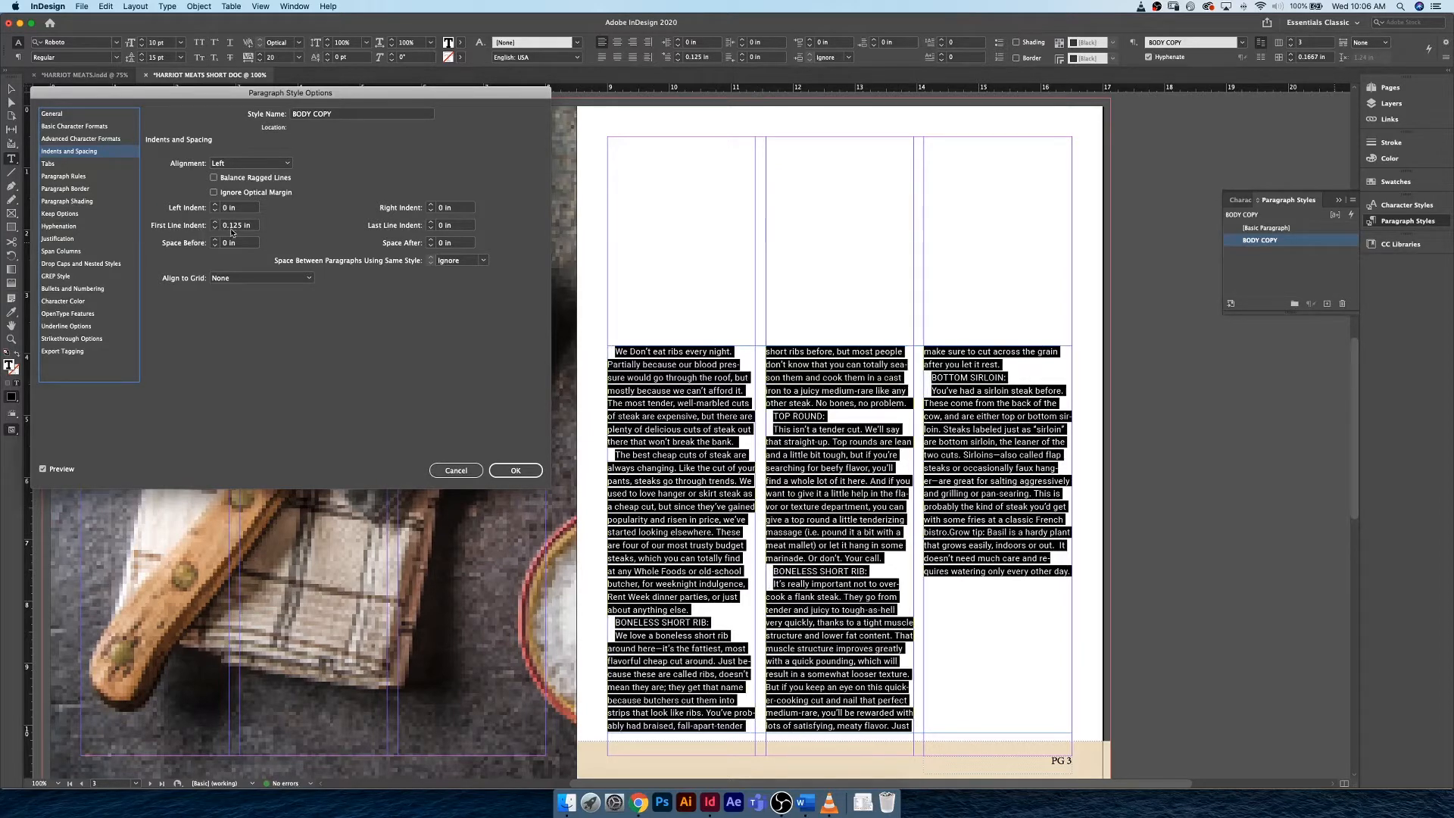
click(215, 222)
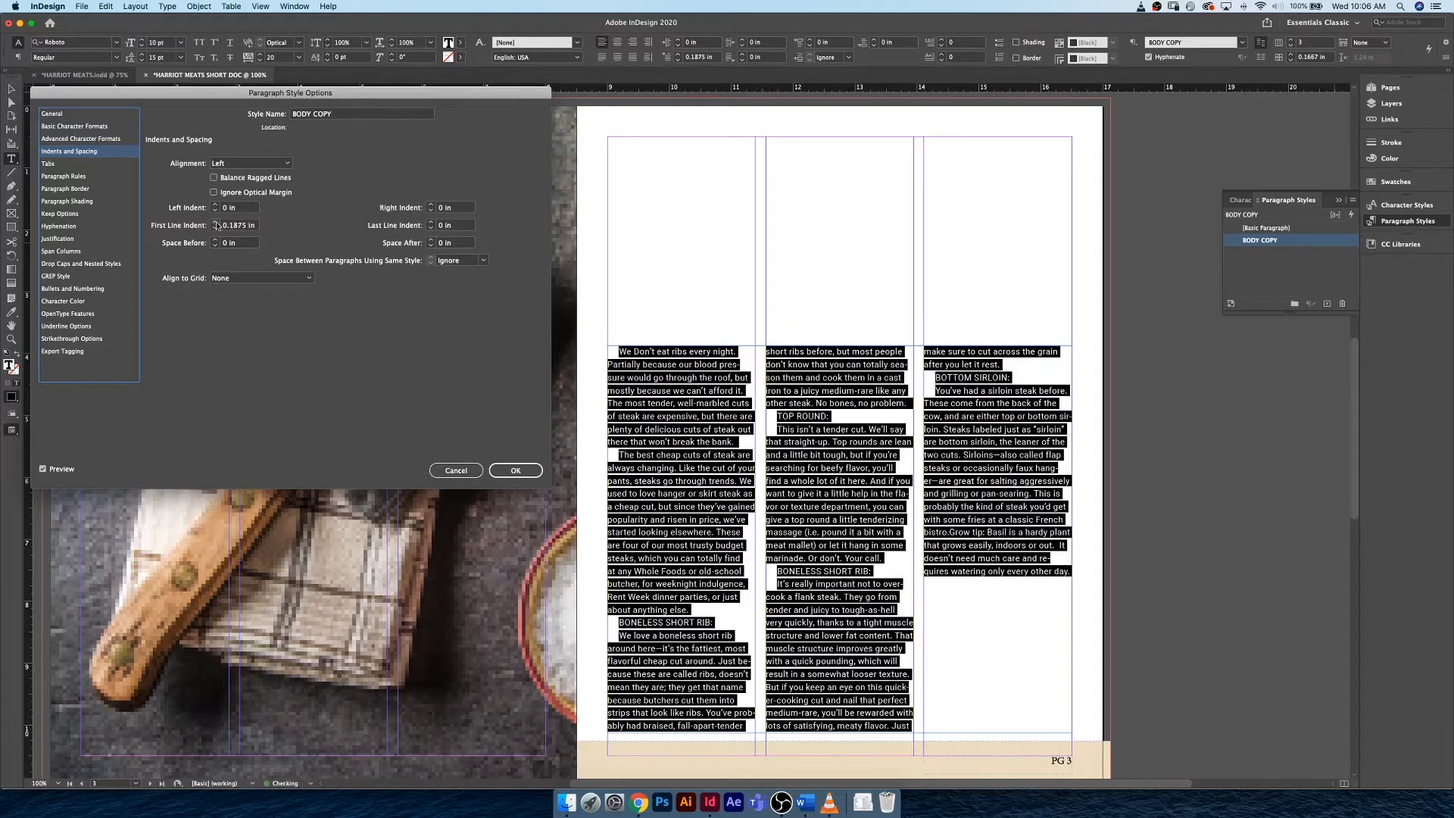
click(216, 222)
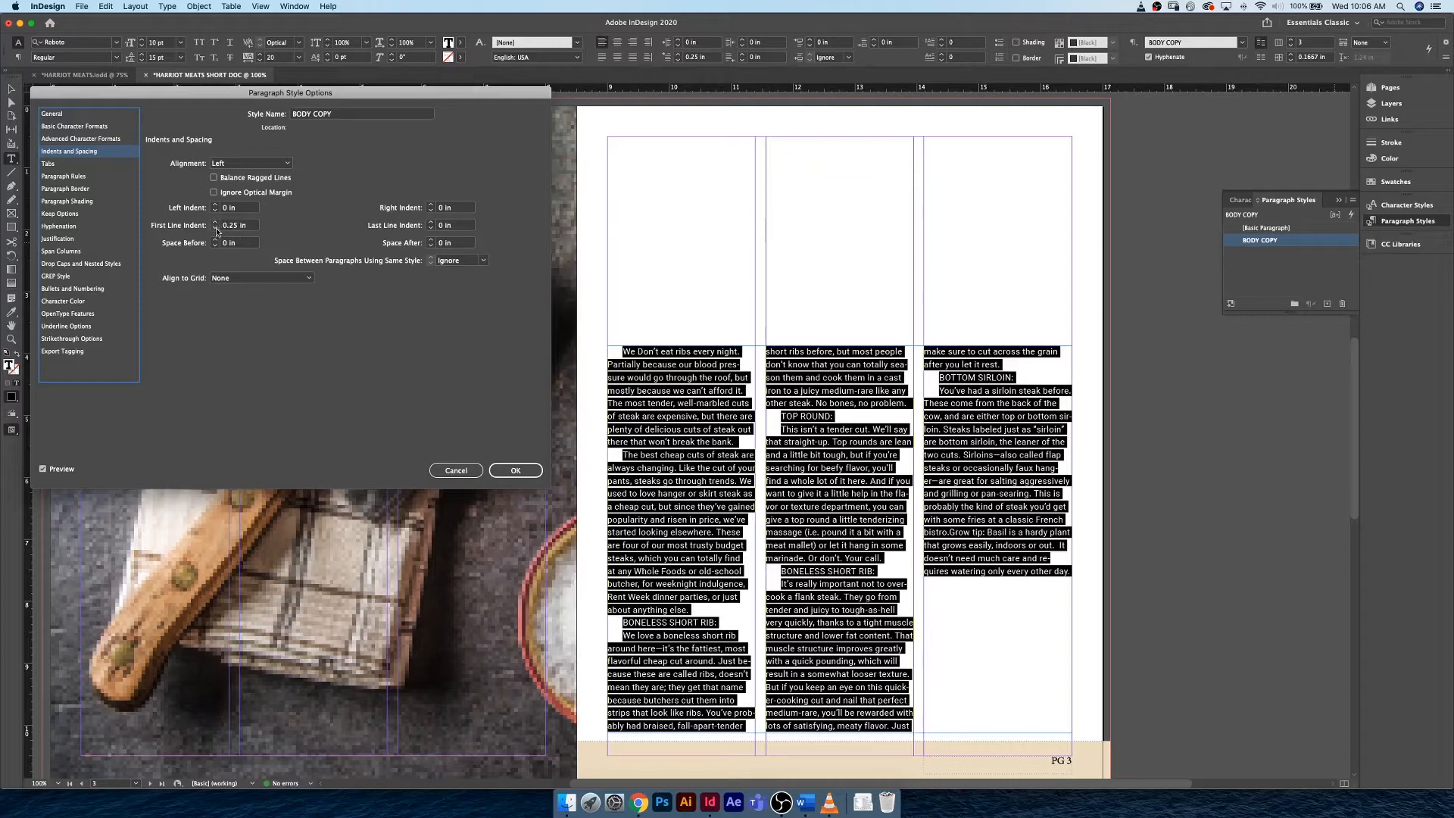
click(216, 228)
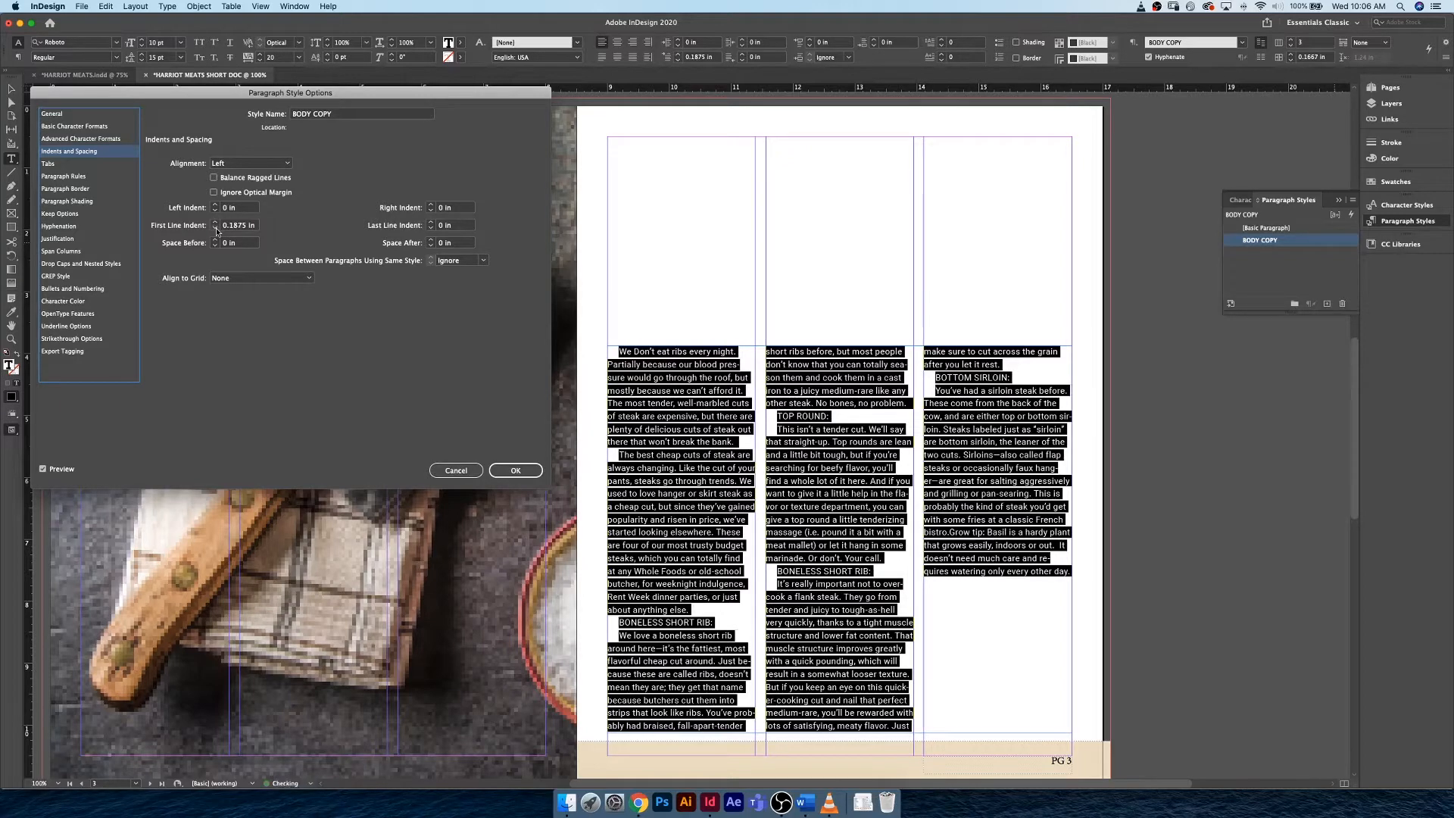
click(216, 228)
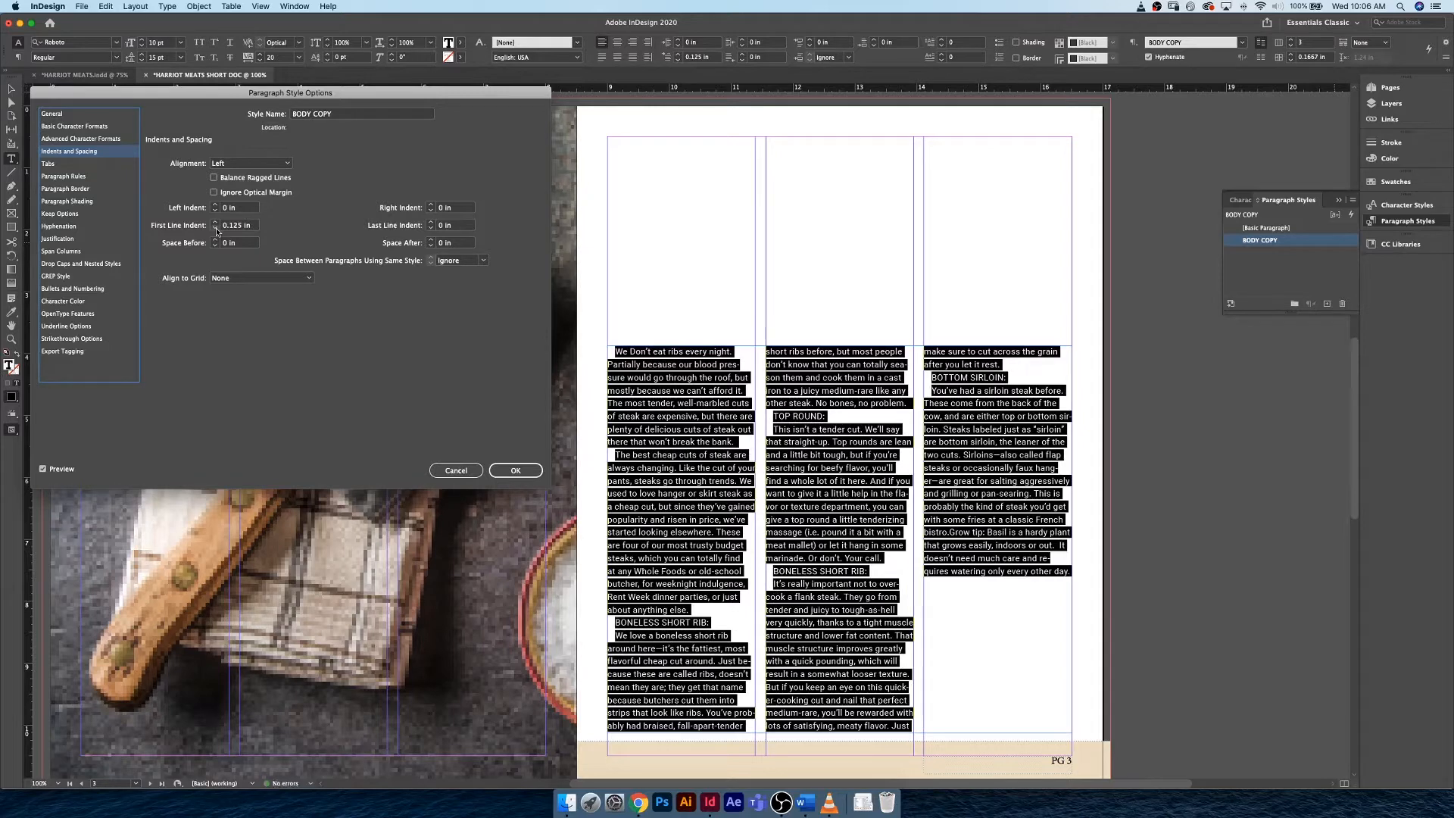
click(216, 228)
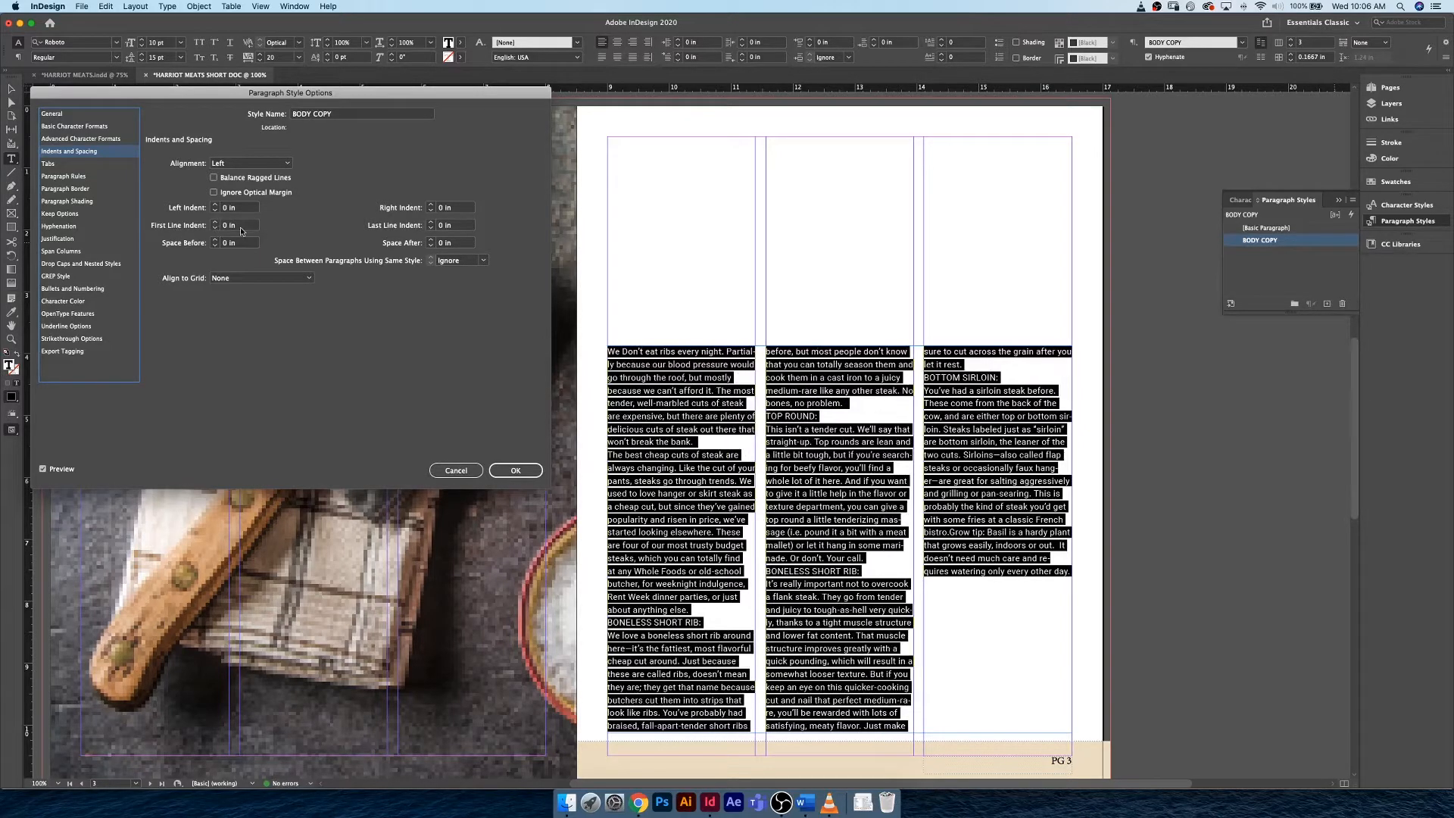
Set the BODY COPY style's Space After to 0.125 in with Left alignment, apply the style options and deselect the text frame
click(430, 240)
click(430, 240)
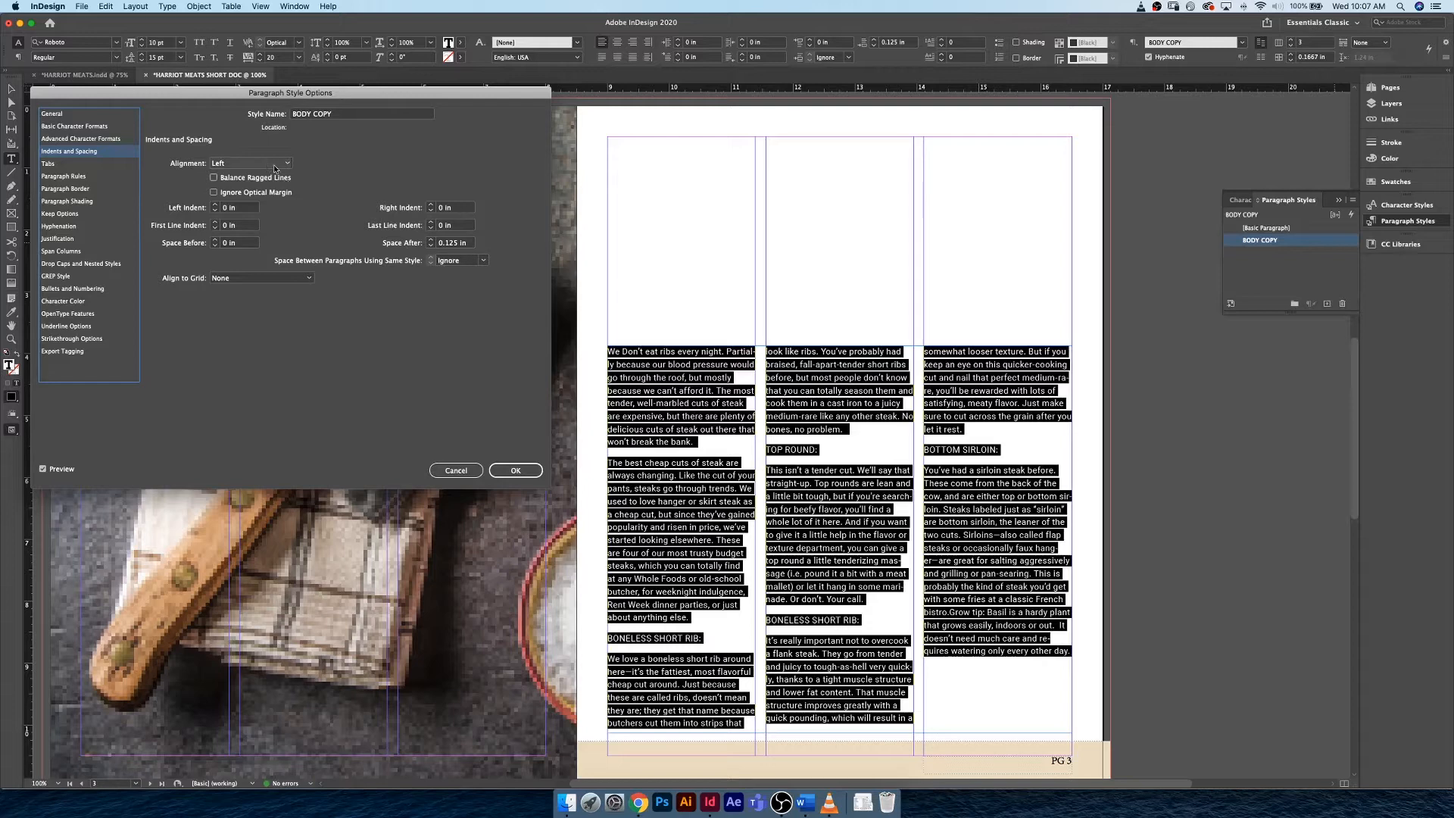
click(245, 164)
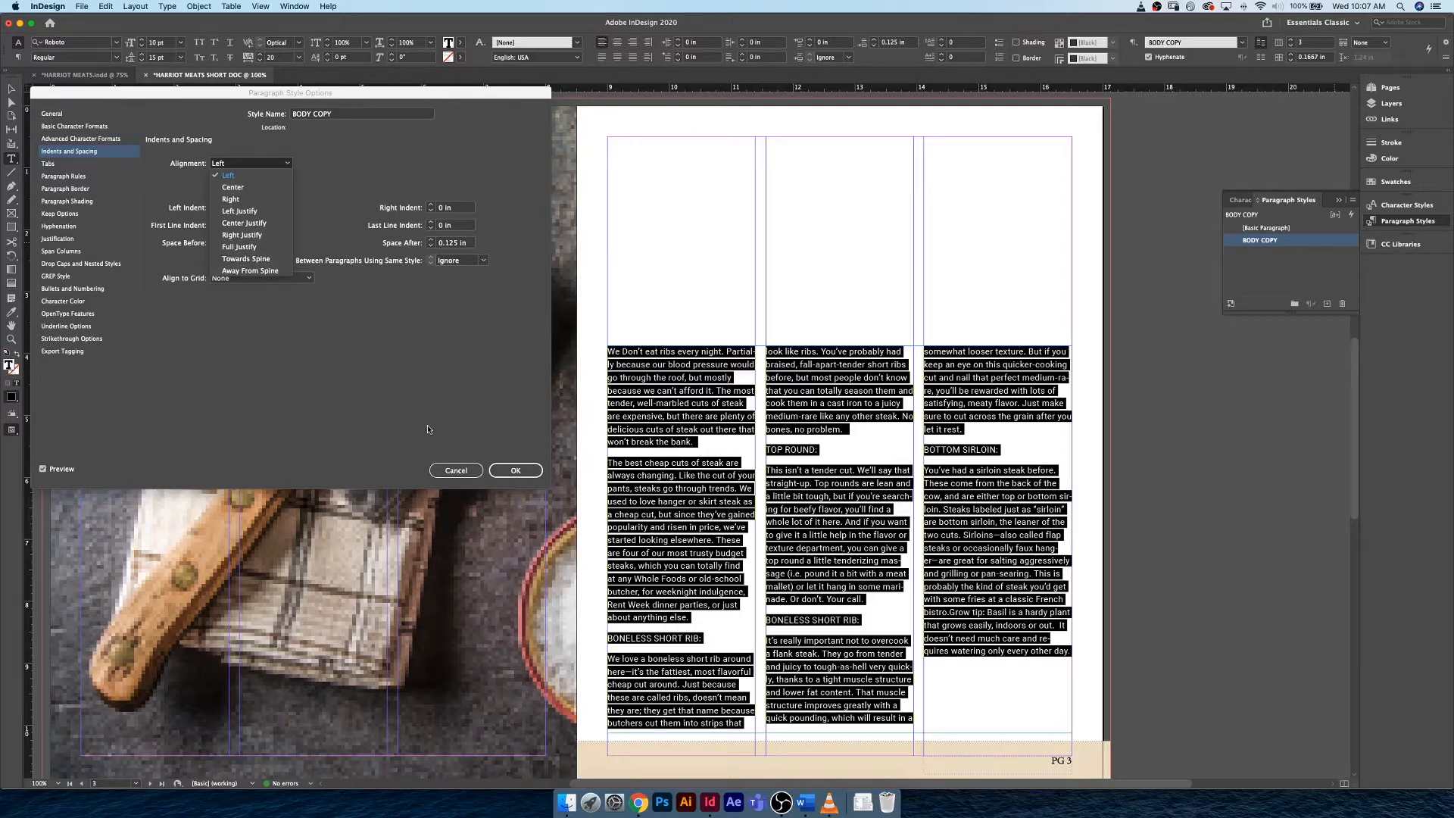
click(240, 175)
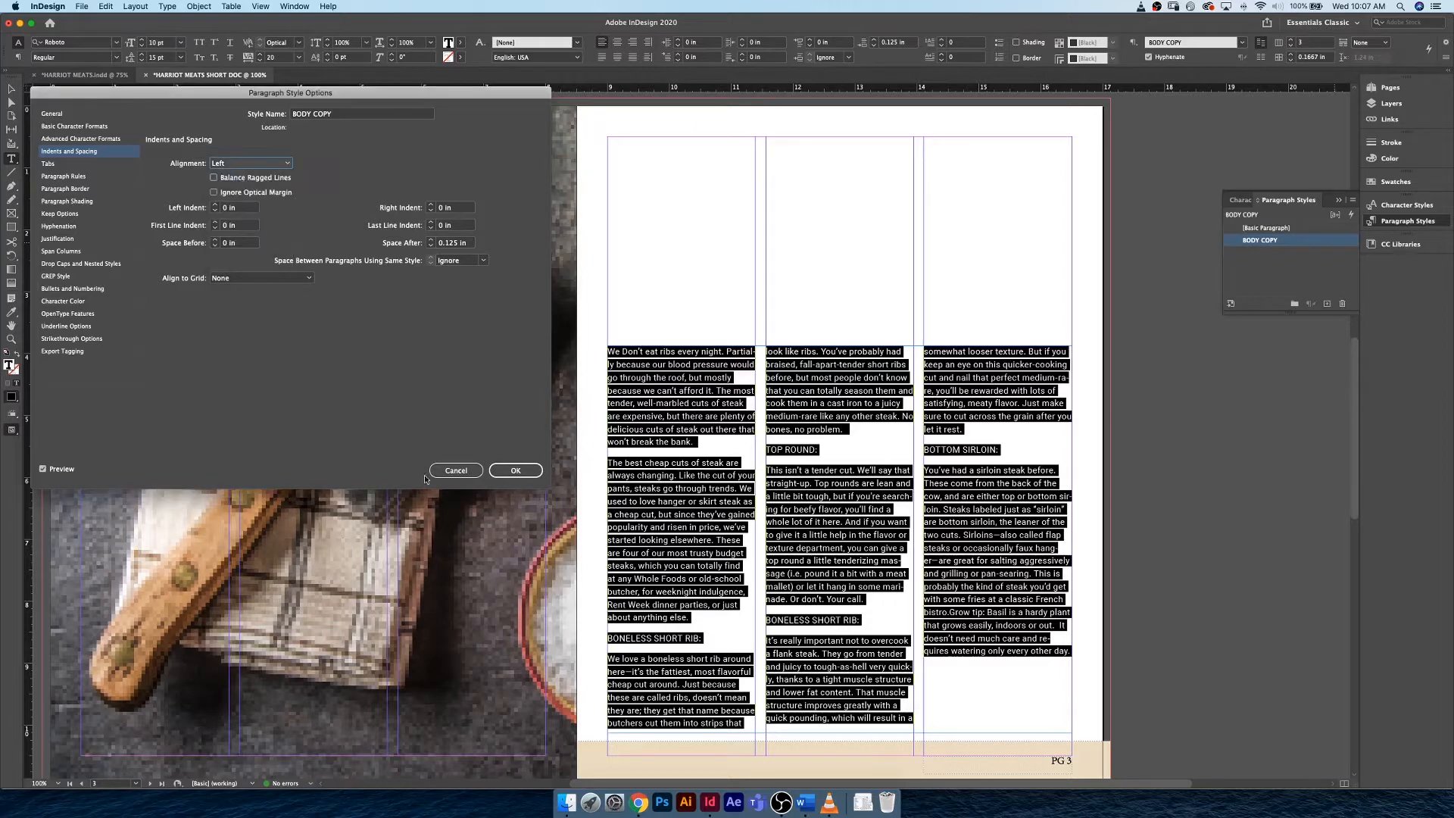
click(515, 470)
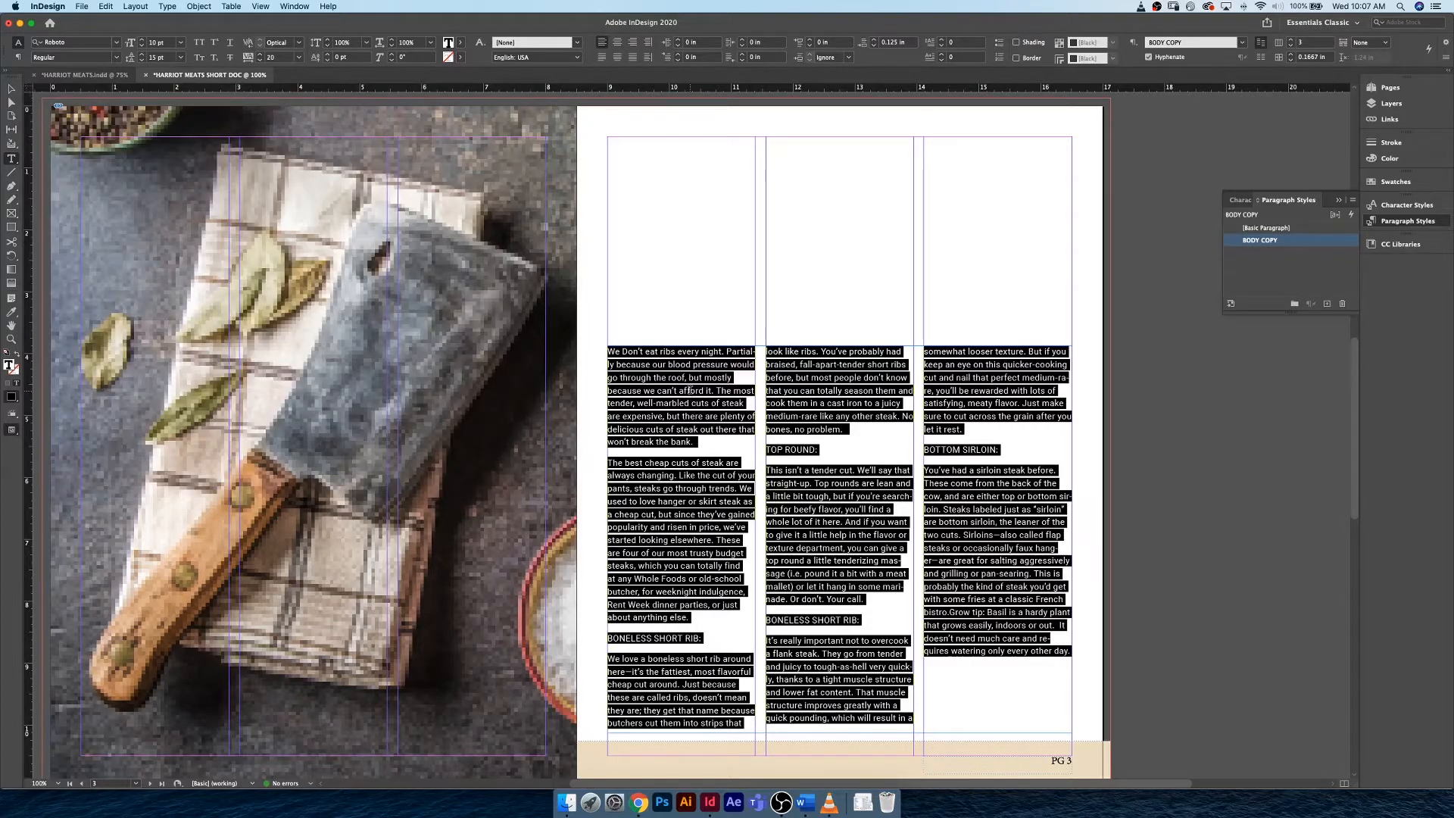
key(Escape)
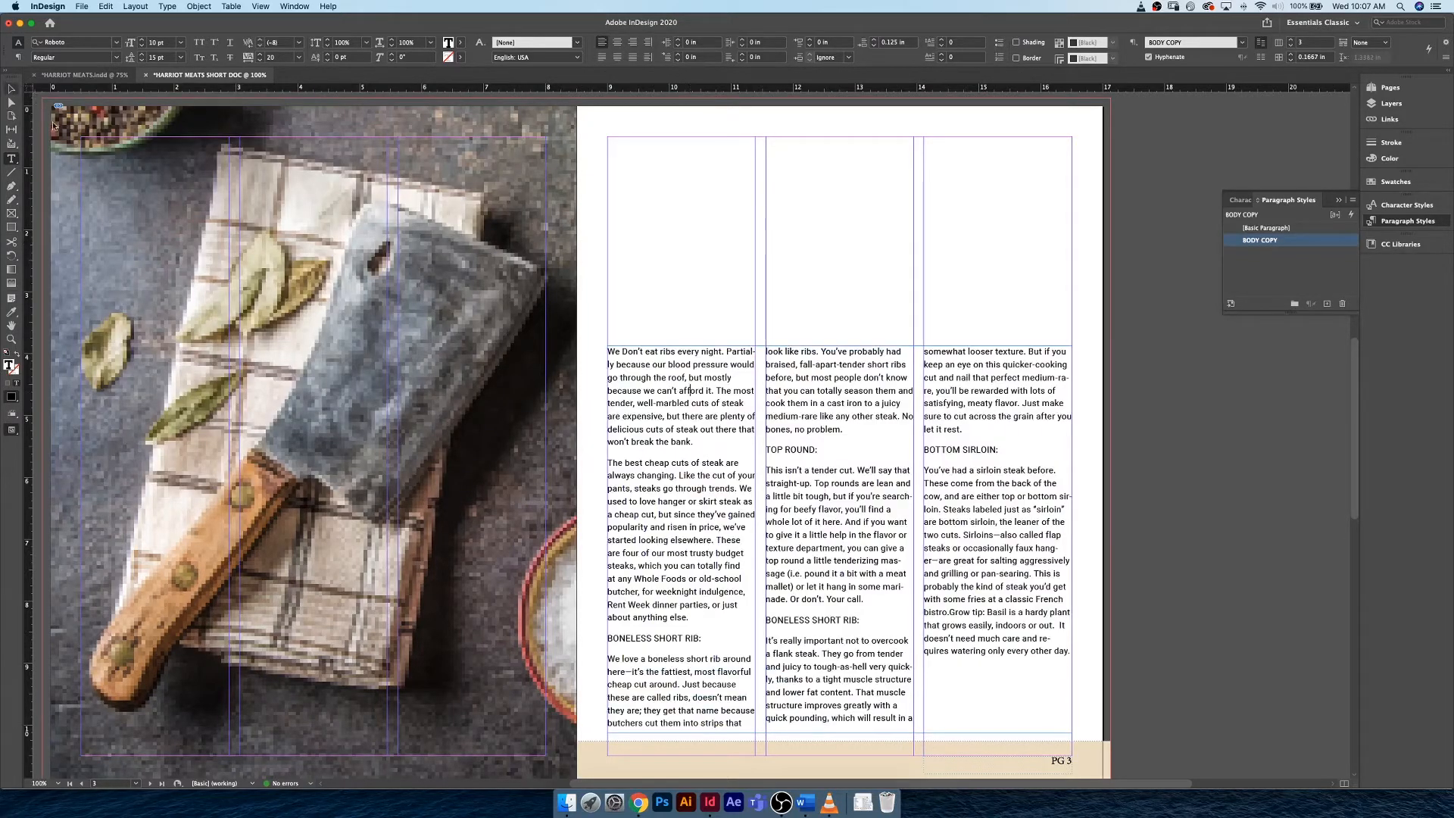
click(821, 315)
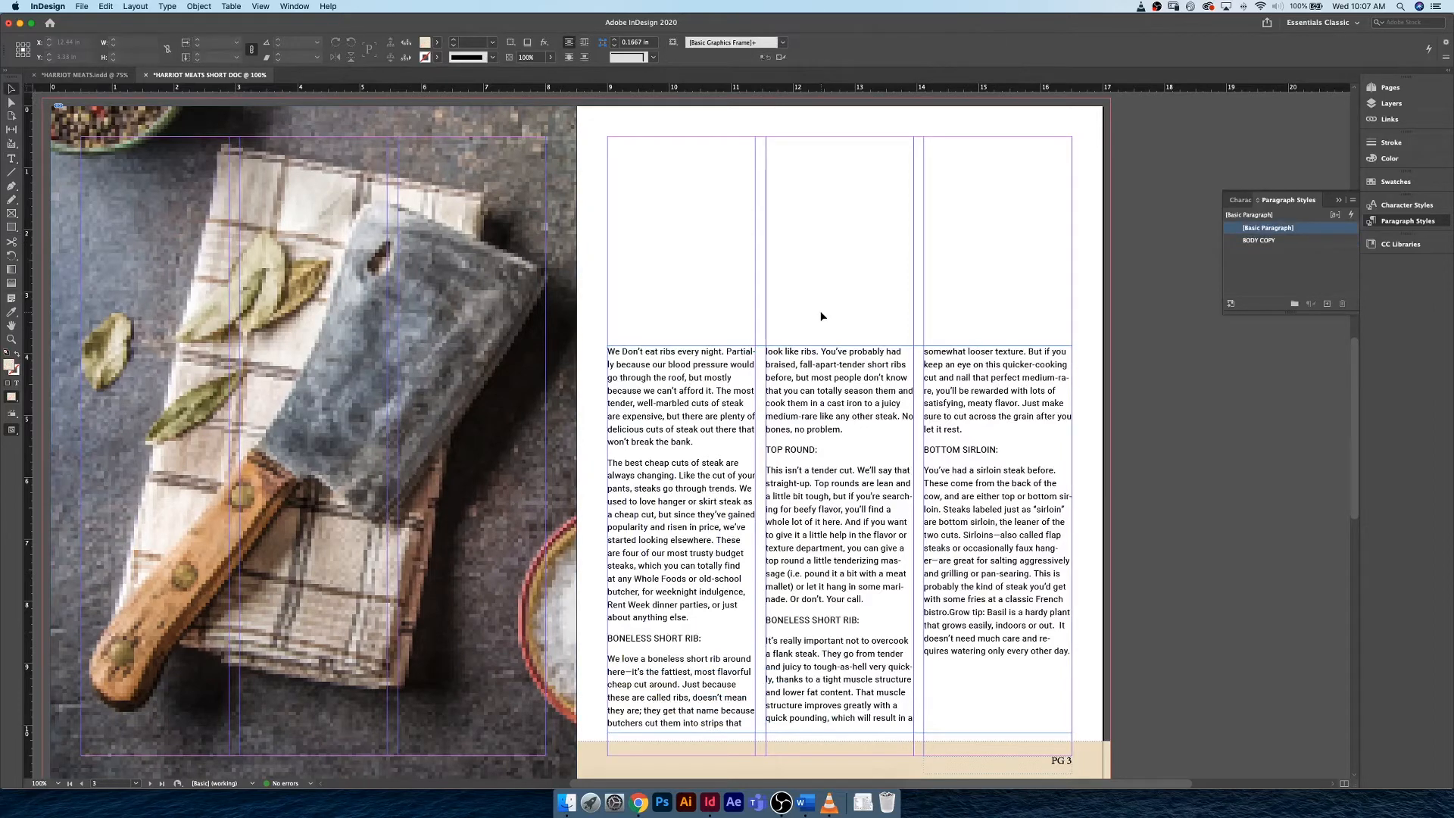
Switch to Word and copy the Know Your Cuts heading from the Harriot Meats Body Copy document
key(super+Tab)
key(super+Tab)
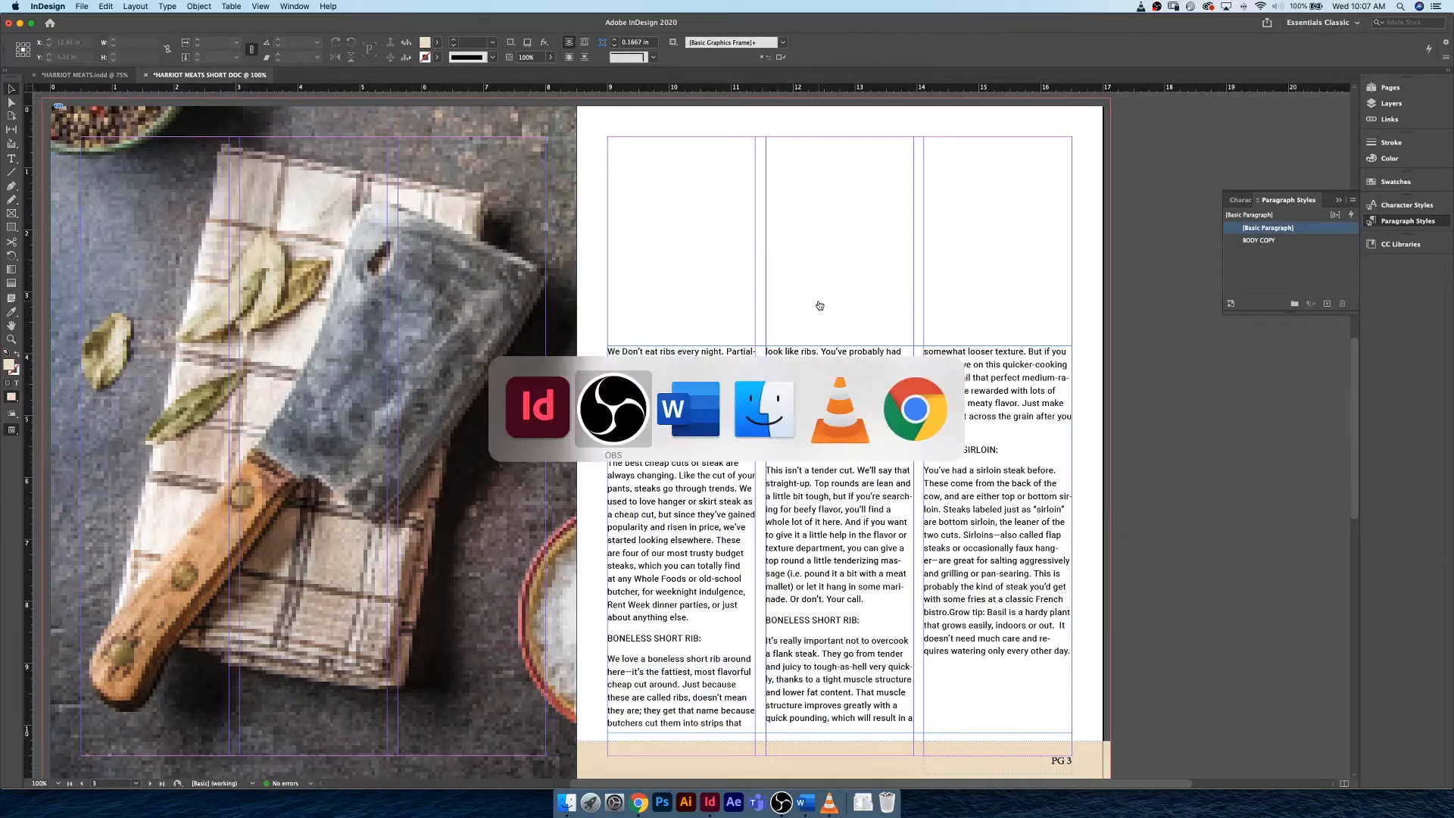
scroll(279, 293, up, 10)
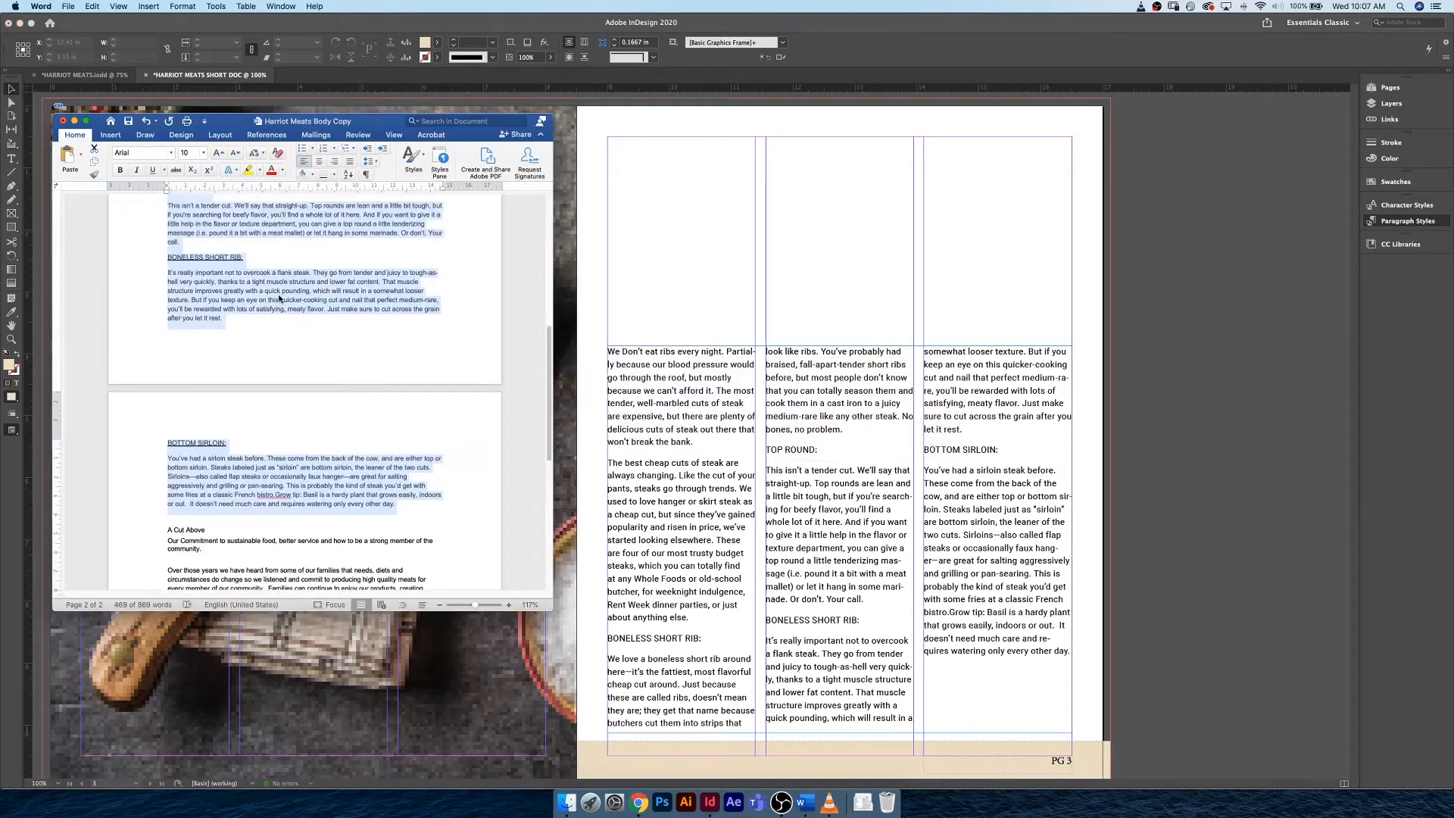
scroll(278, 299, up, 2)
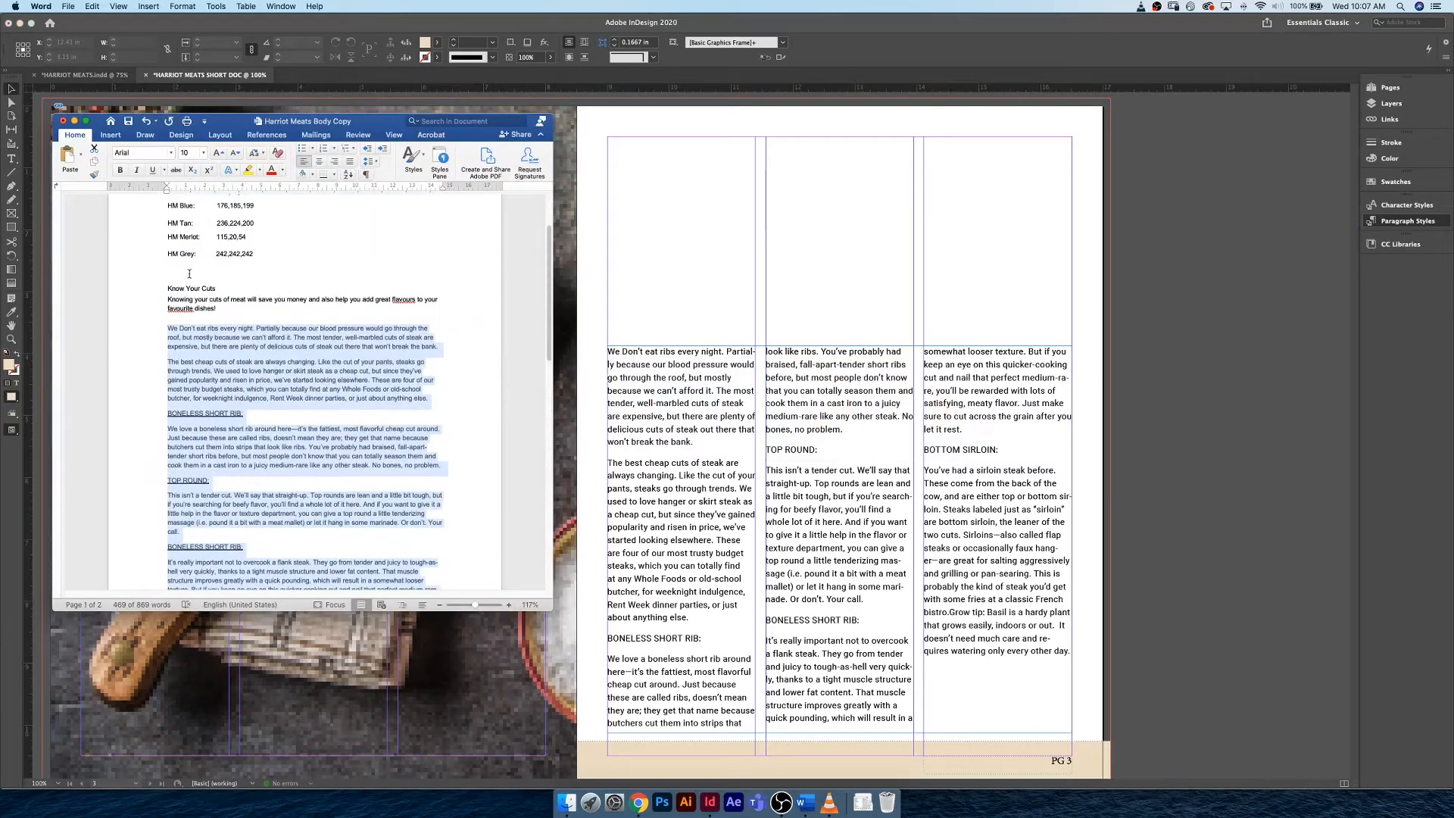
drag(167, 289, 221, 289)
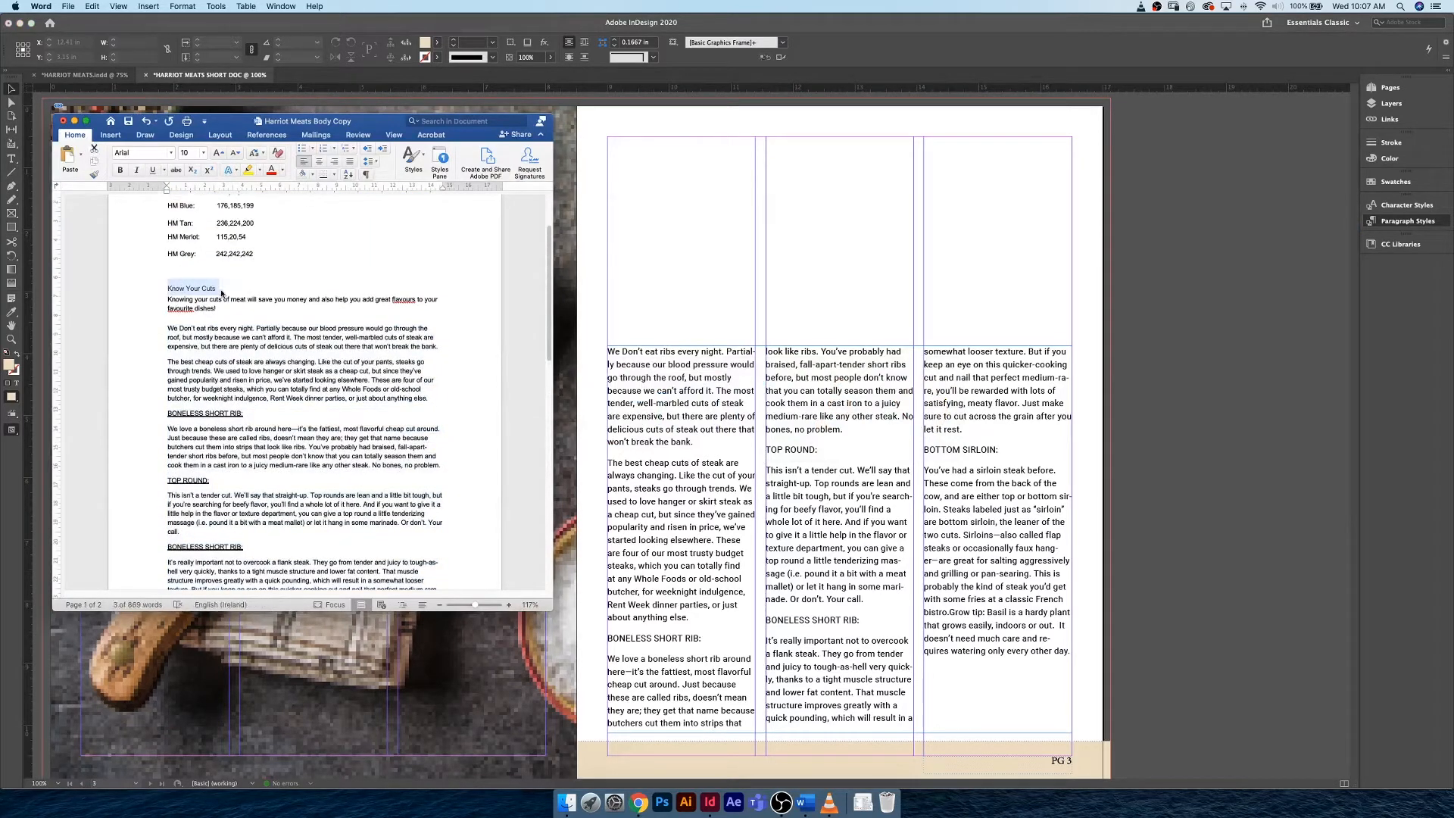
key(super+c)
Return to InDesign and paste the heading into a new text frame, about 4.94 by 0.96 in, spanning the first two columns above the body copy
key(super+Tab)
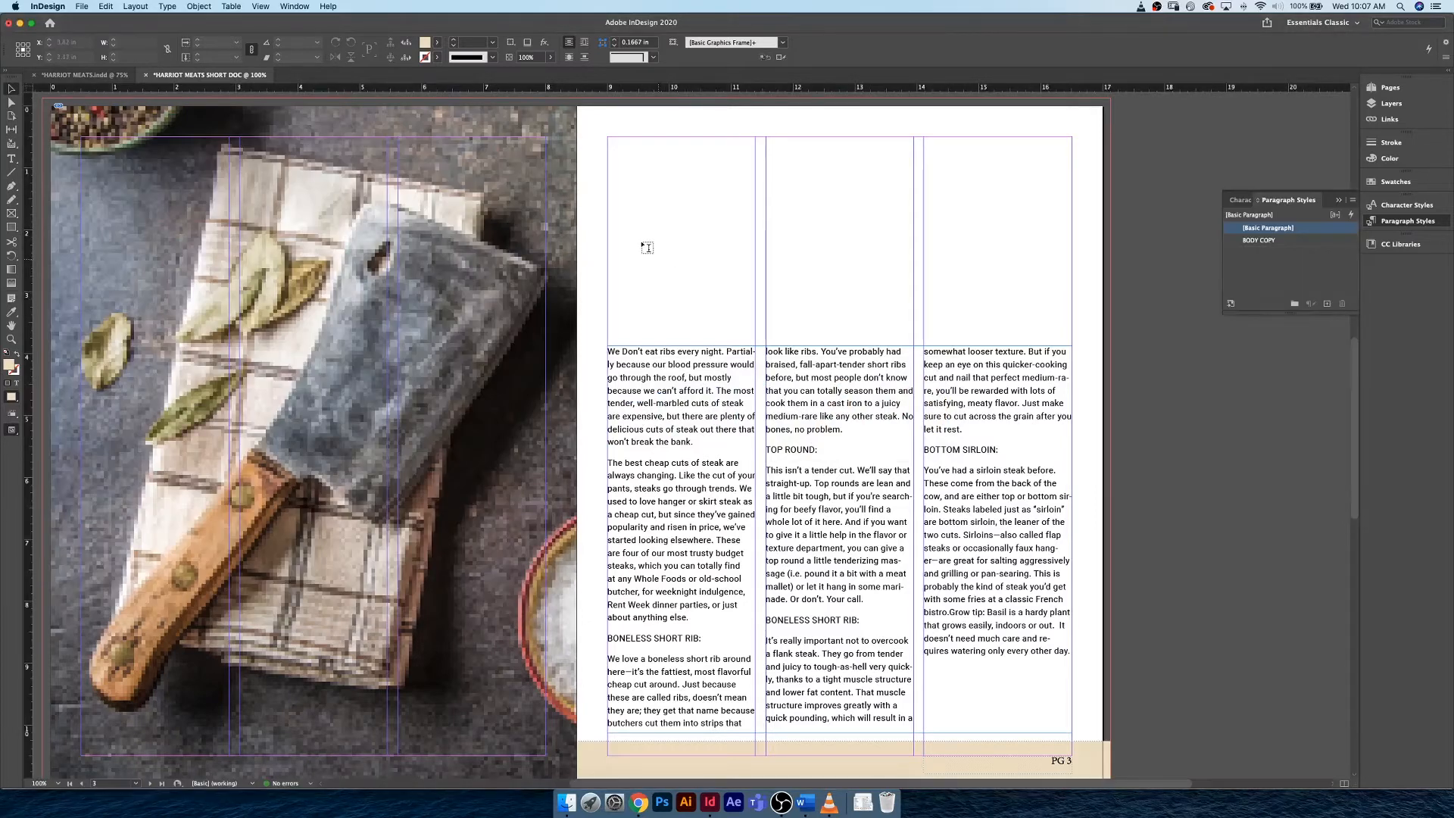
key(t)
mouse_move(607, 203)
mouse_down()
mouse_move(807, 261)
mouse_move(913, 262)
mouse_up()
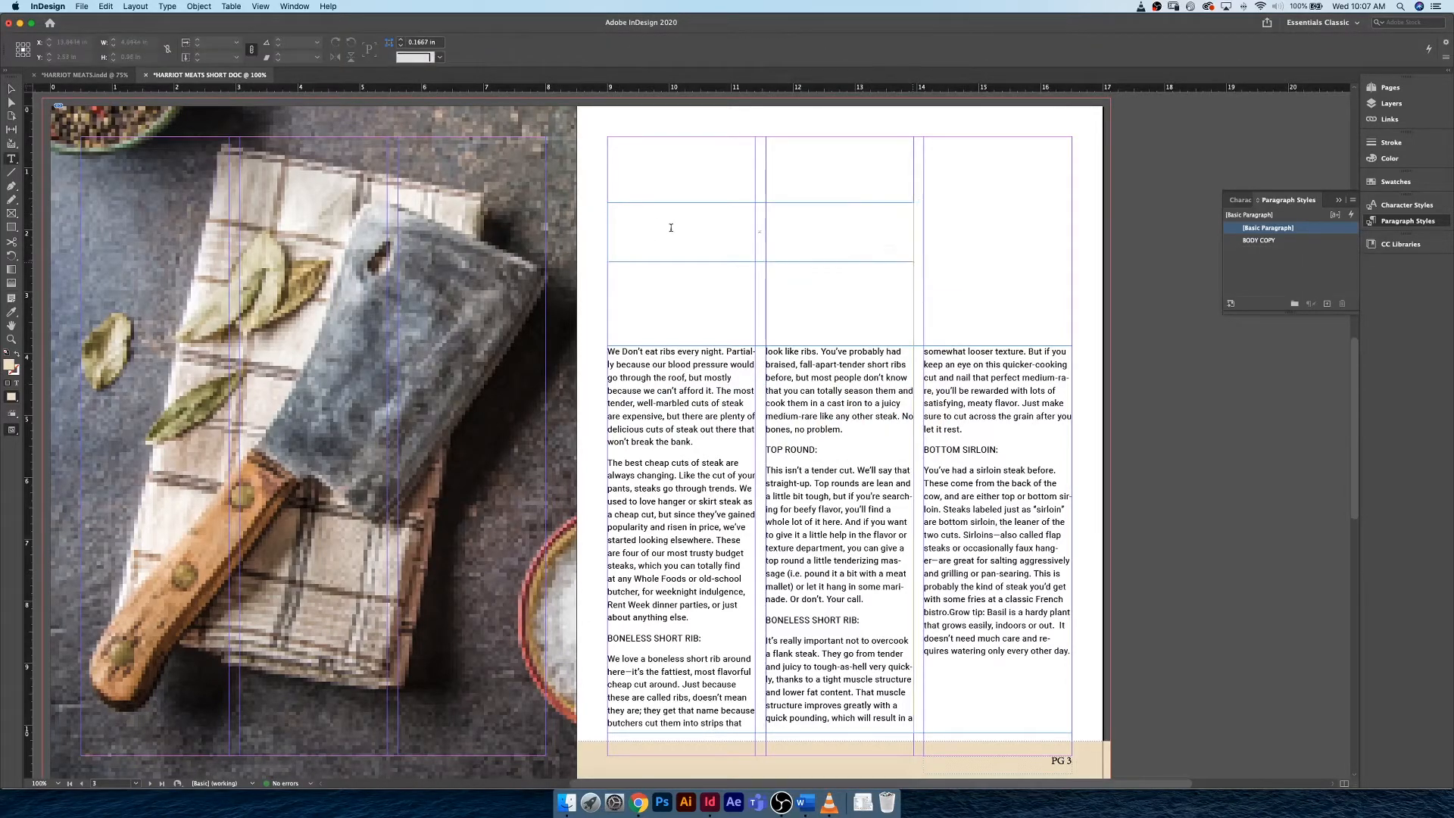
key(super+v)
Create a paragraph style named TITLE for the whole Know Your Cuts heading
key(super+a)
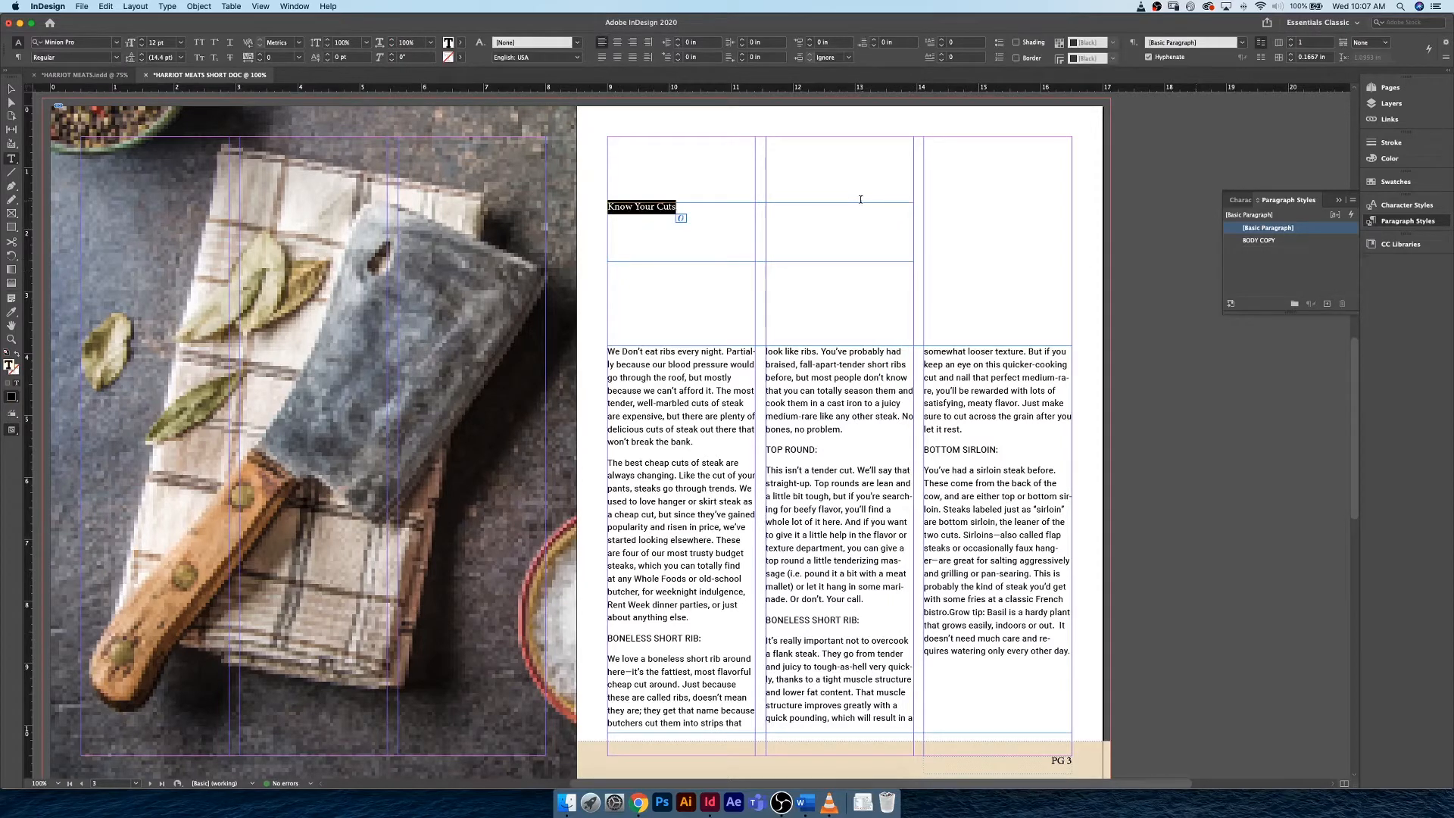
click(1326, 303)
double_click(1320, 241)
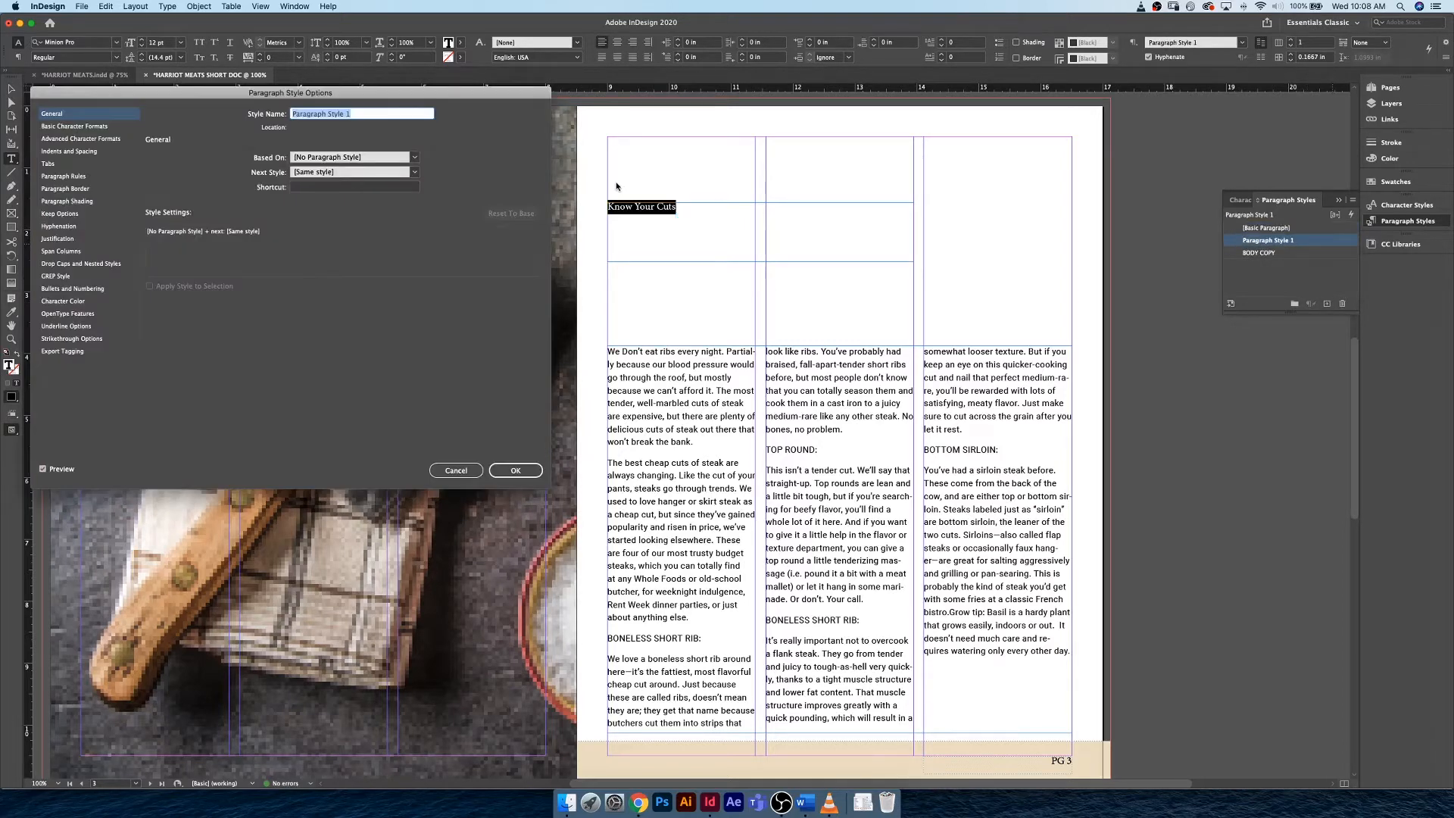
text(TITLE)
Set the TITLE style's font to Roboto Slab in Bold
click(52, 126)
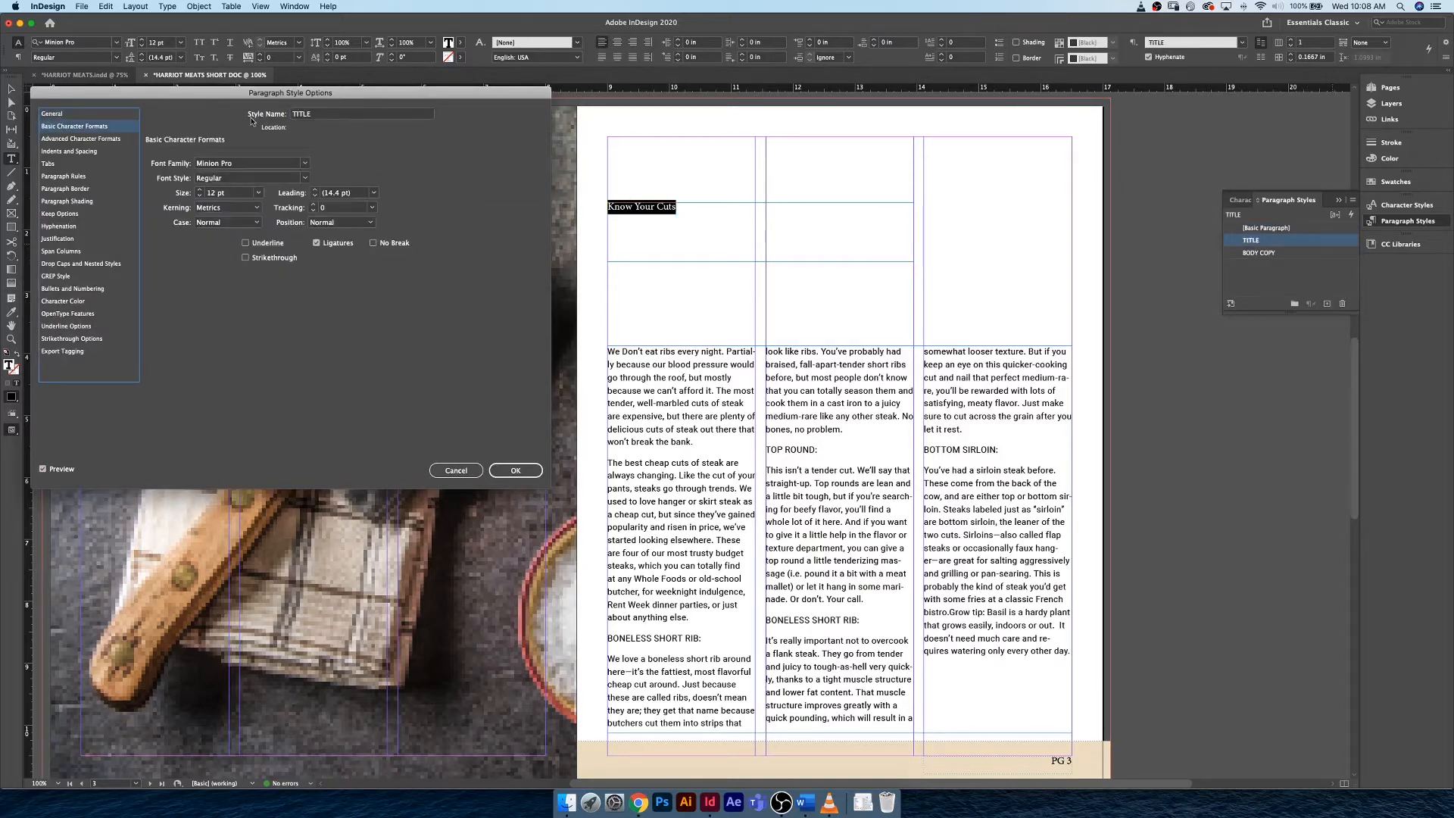
click(256, 163)
triple_click(256, 166)
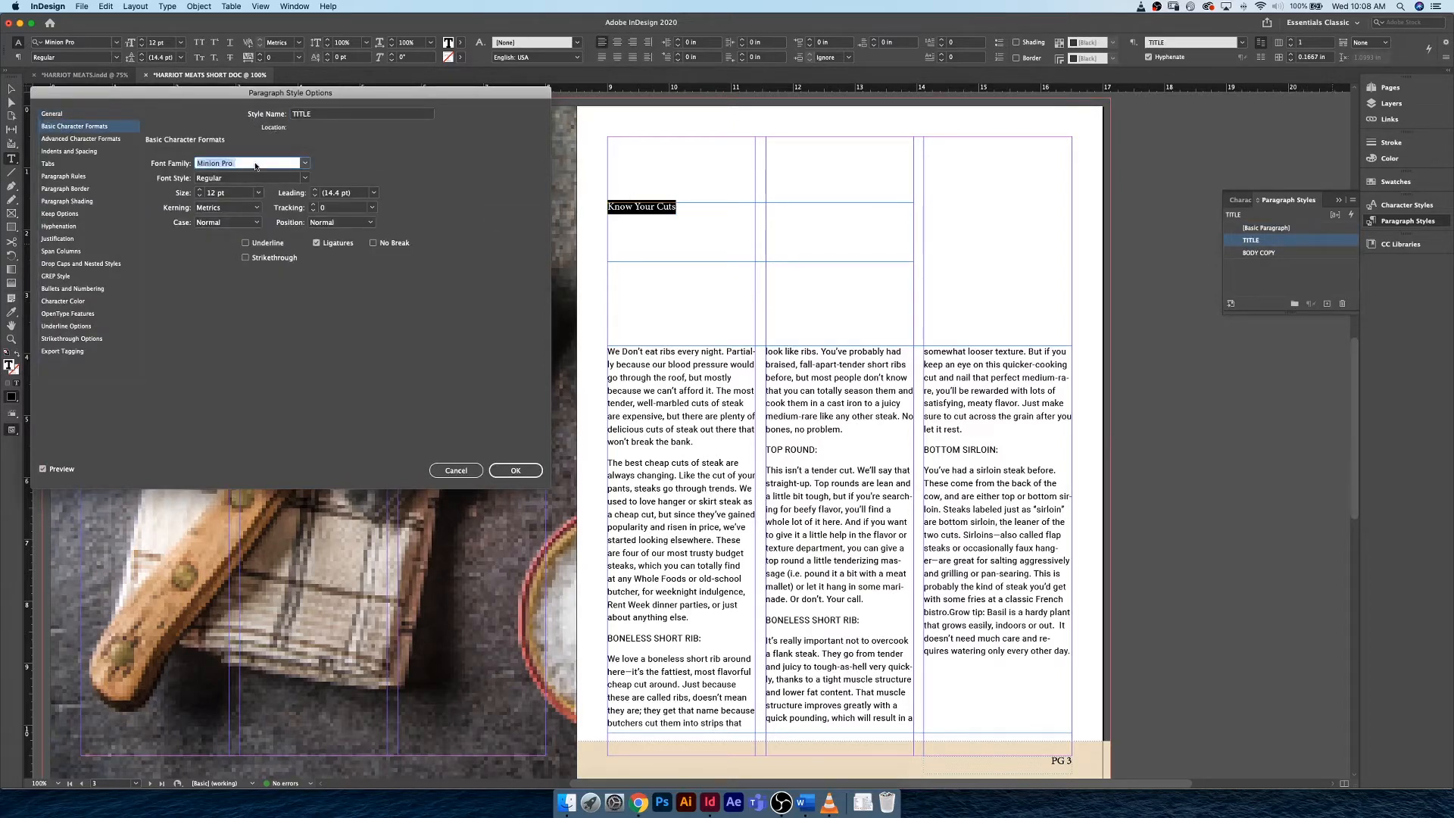
text(Roboto)
key(Tab)
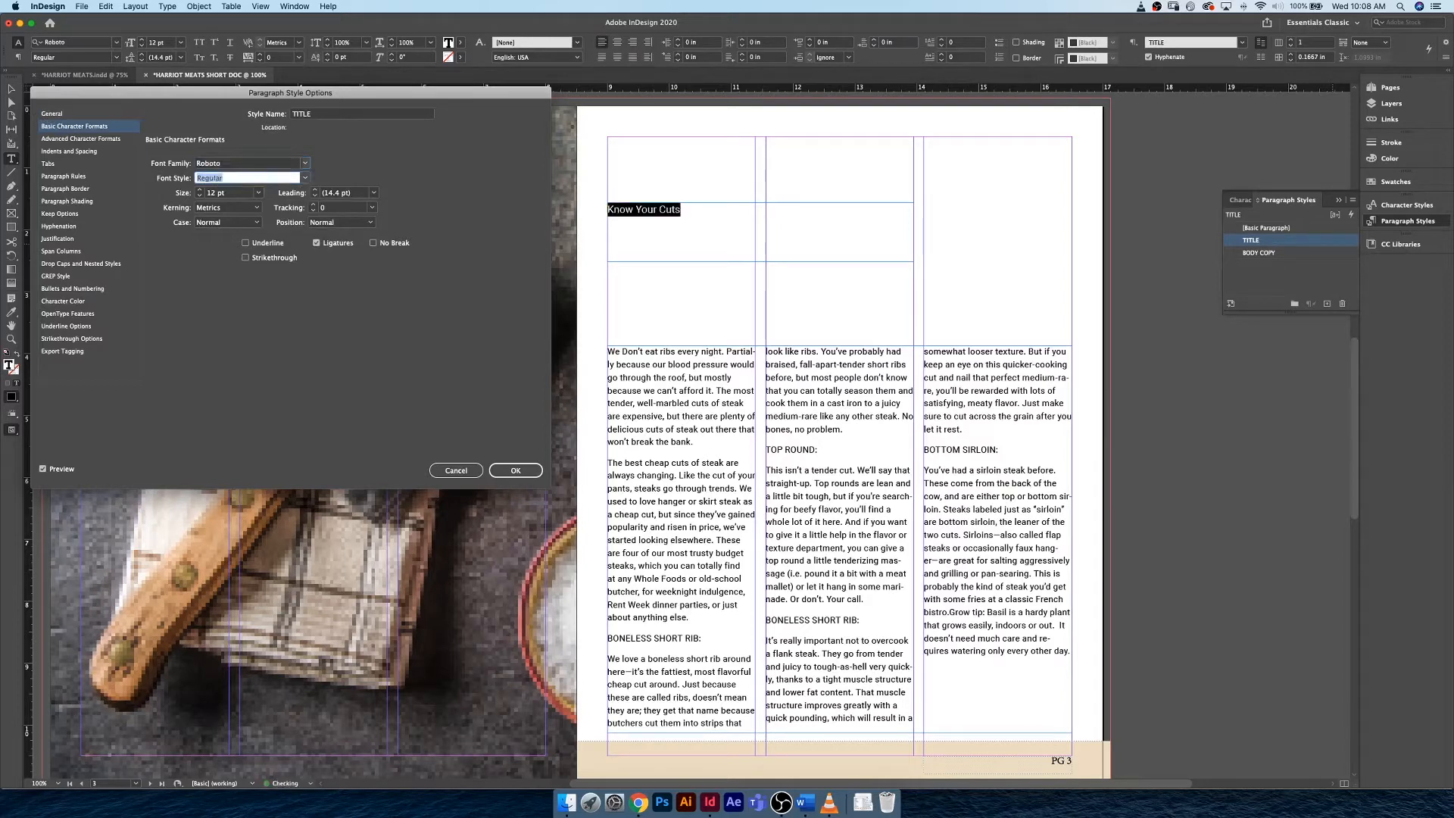
click(243, 164)
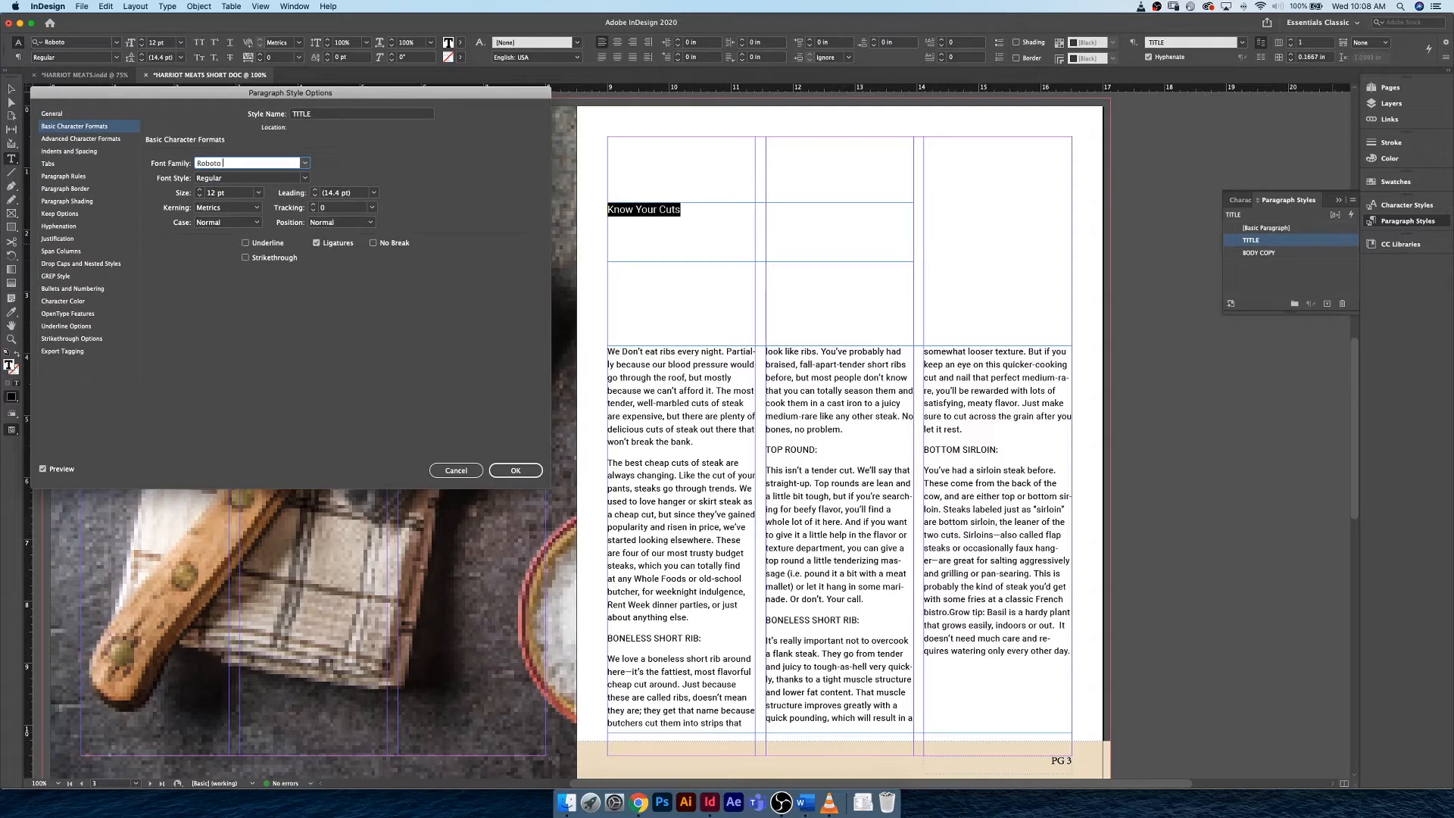
text(Slab)
click(265, 178)
click(265, 190)
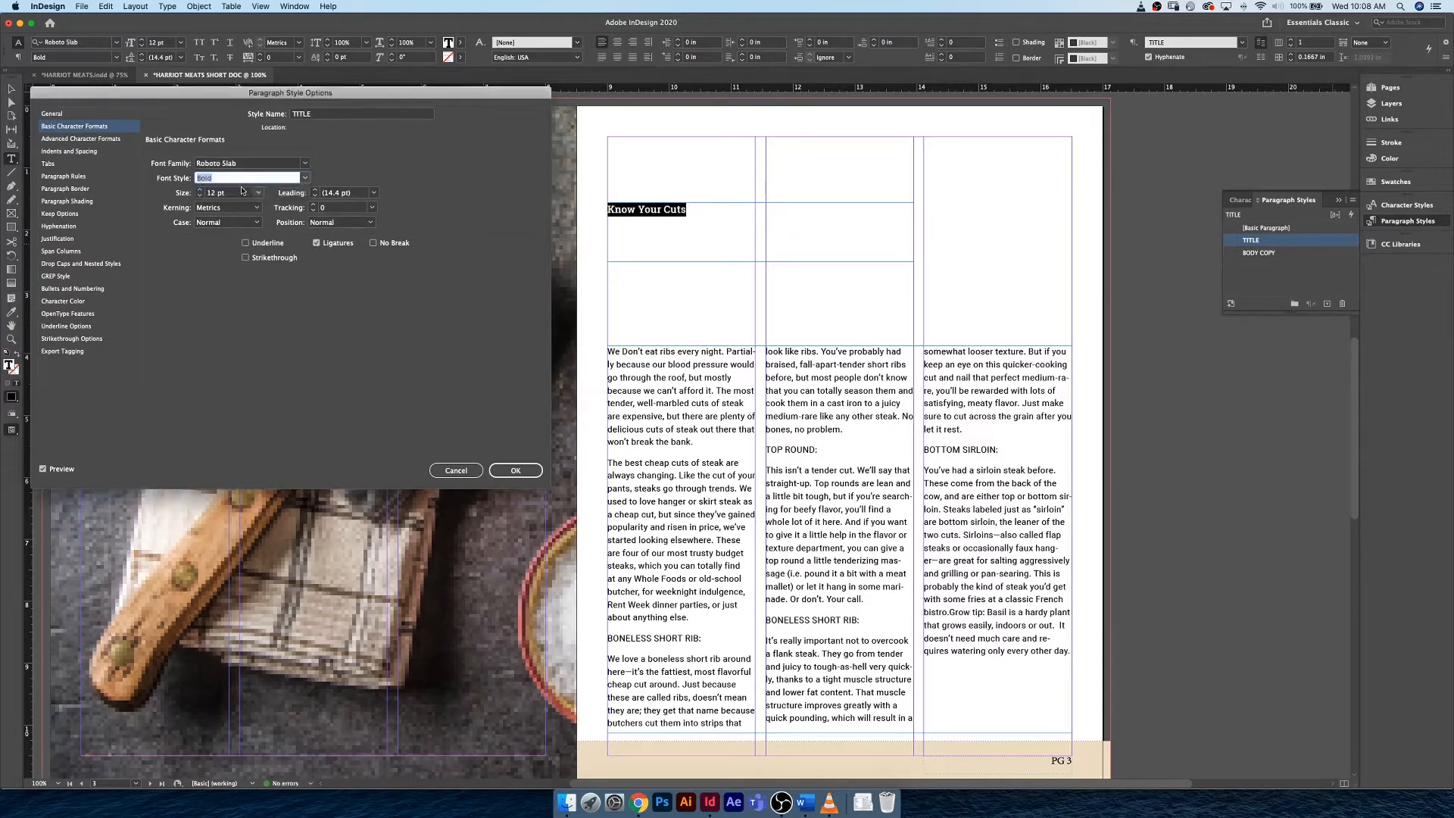
Set the TITLE style's font size to 30 pt and apply the style options
click(200, 190)
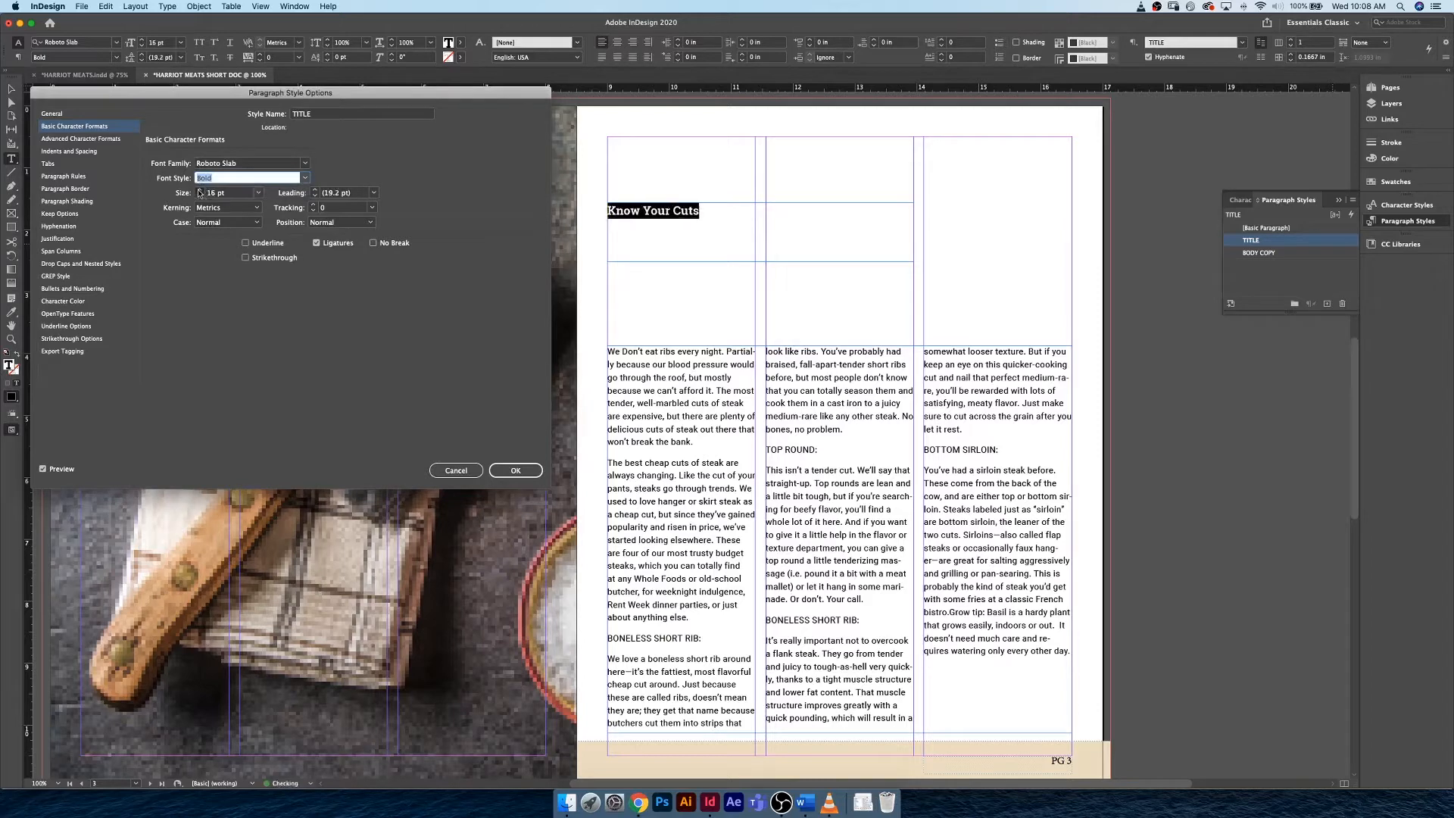
click(200, 190)
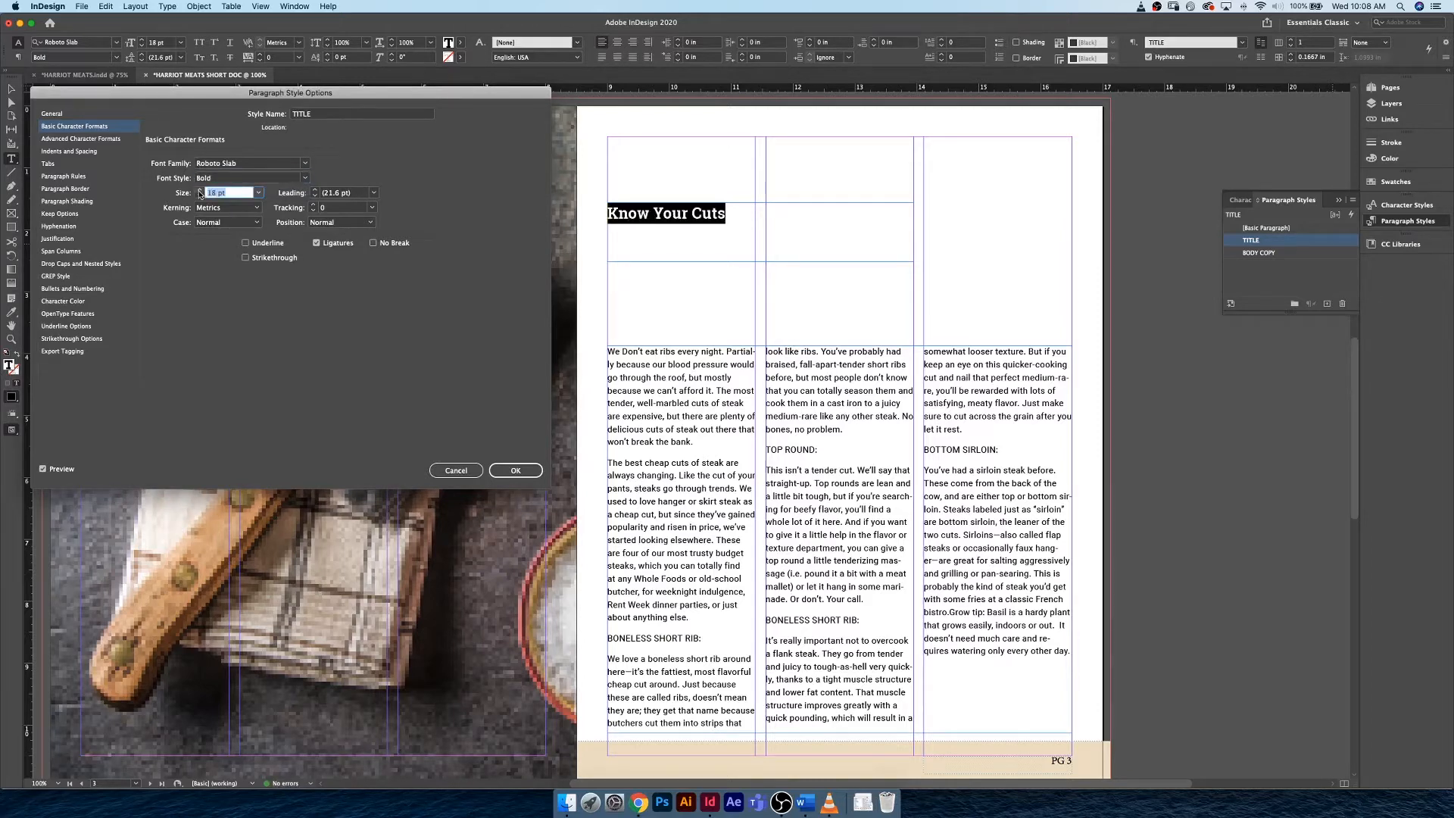
text(30)
key(Return)
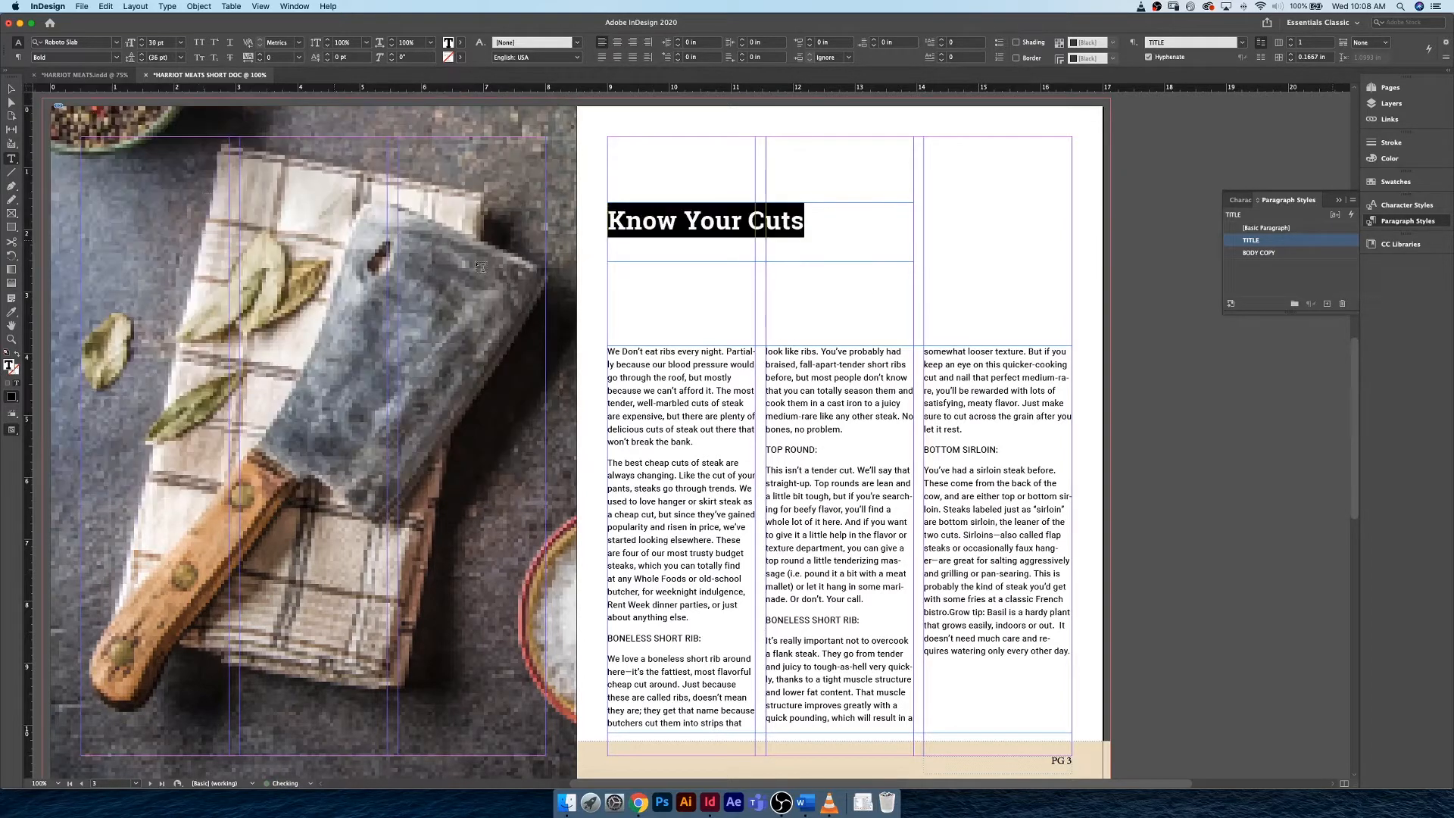
Reopen the TITLE style's options and set its font size to 40 pt
click(1330, 243)
double_click(1335, 244)
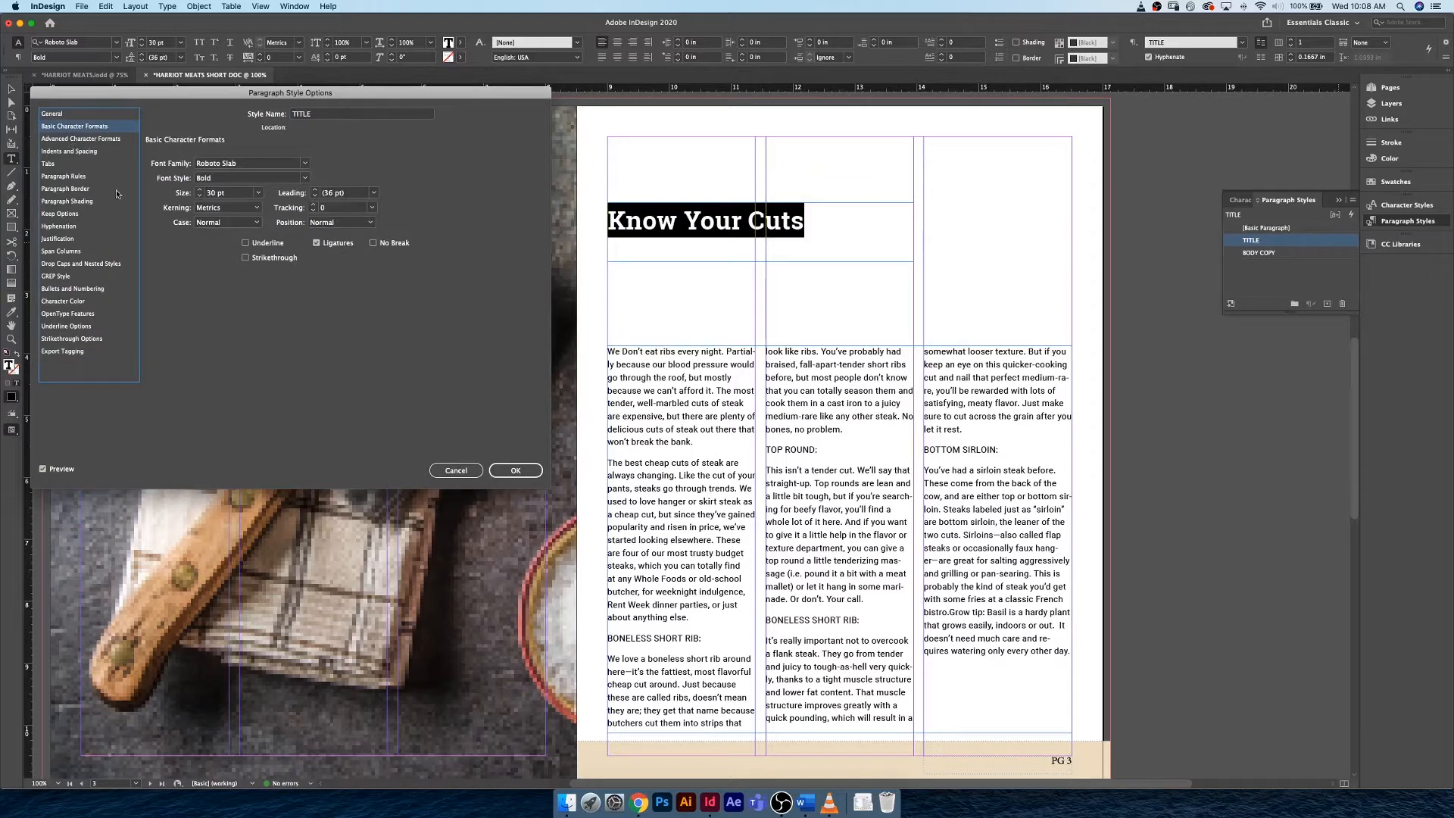
click(254, 193)
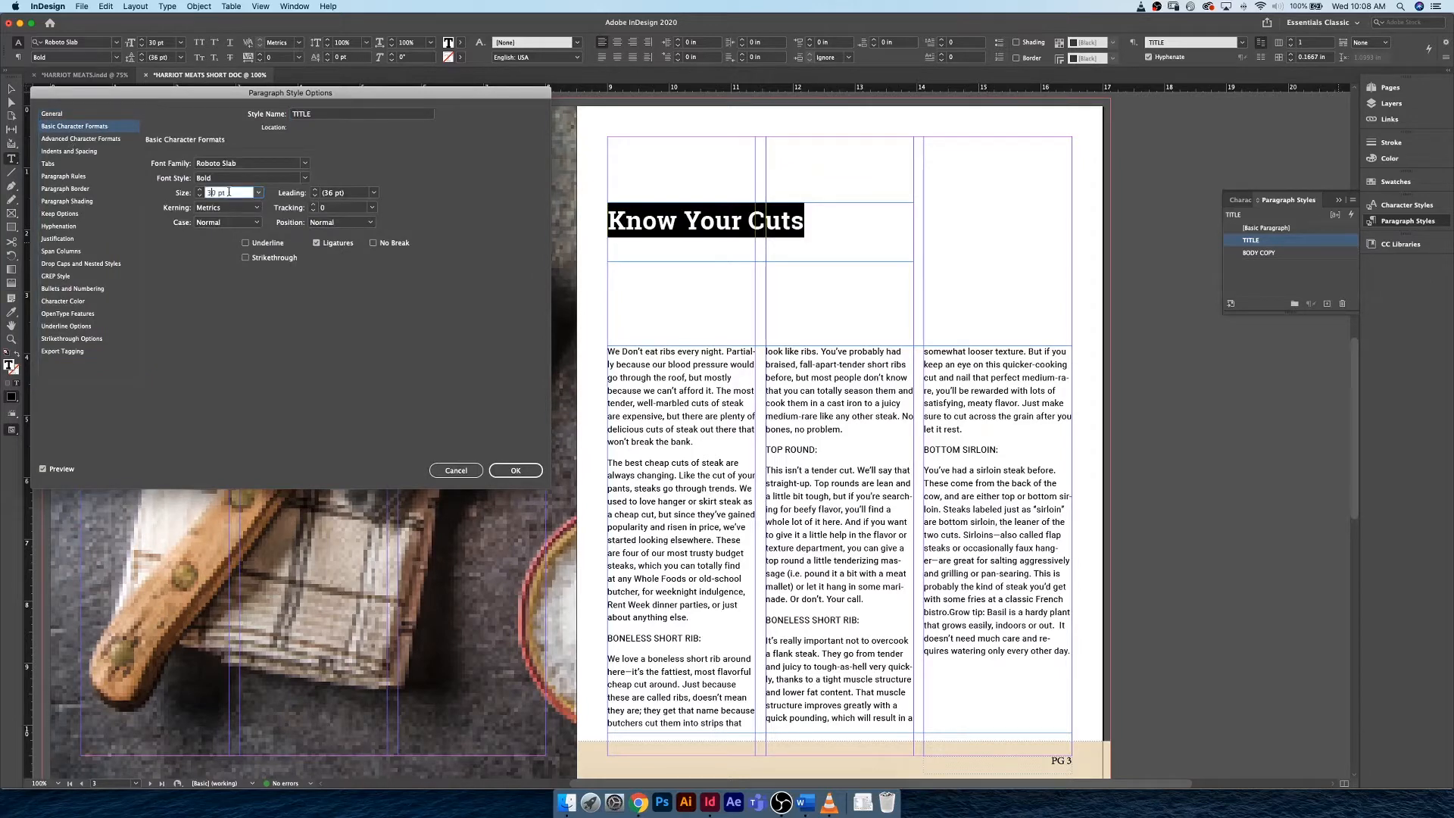
text(40)
click(344, 194)
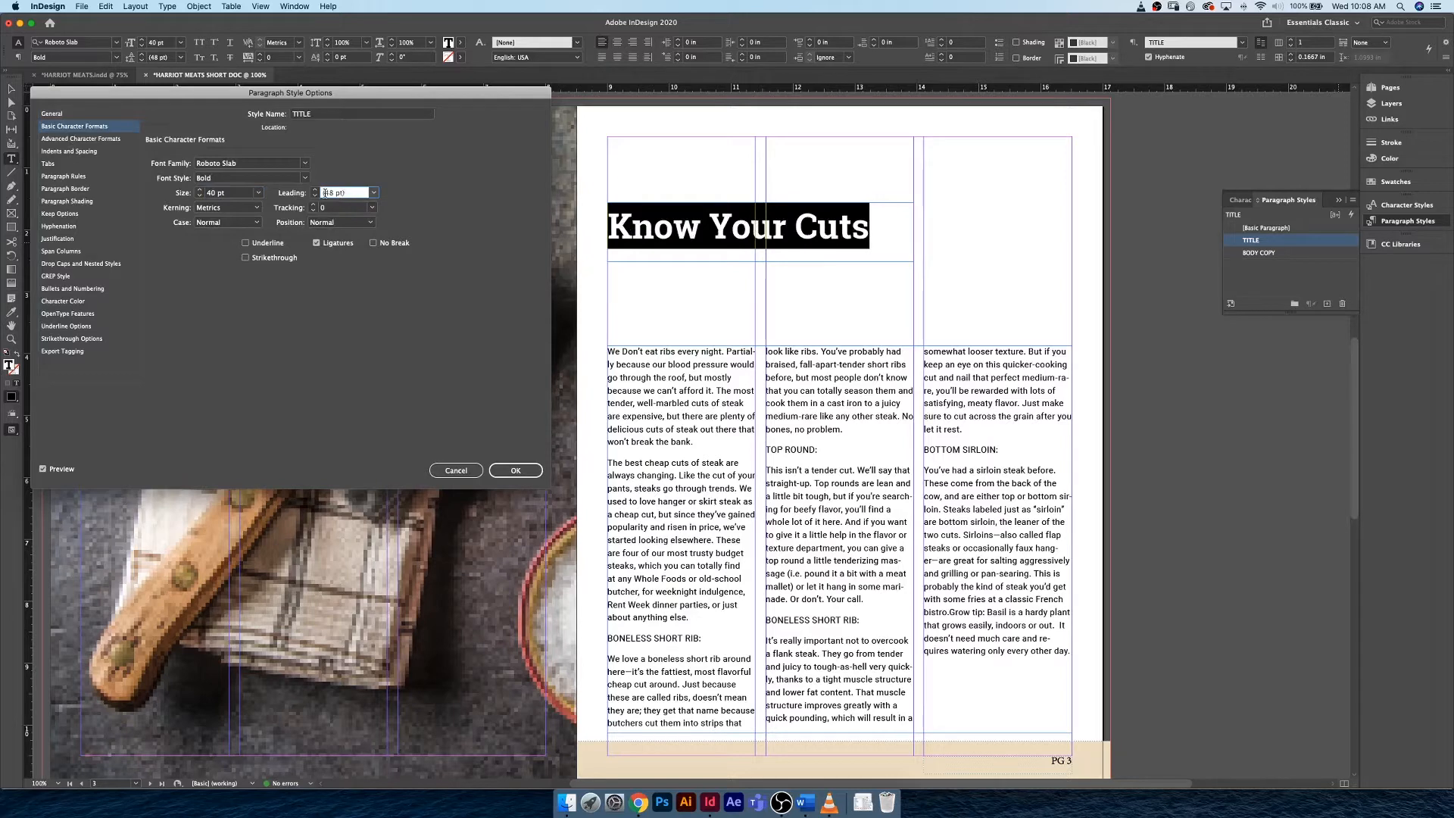
Set the TITLE style's kerning to Optical and its tracking to 30
click(217, 208)
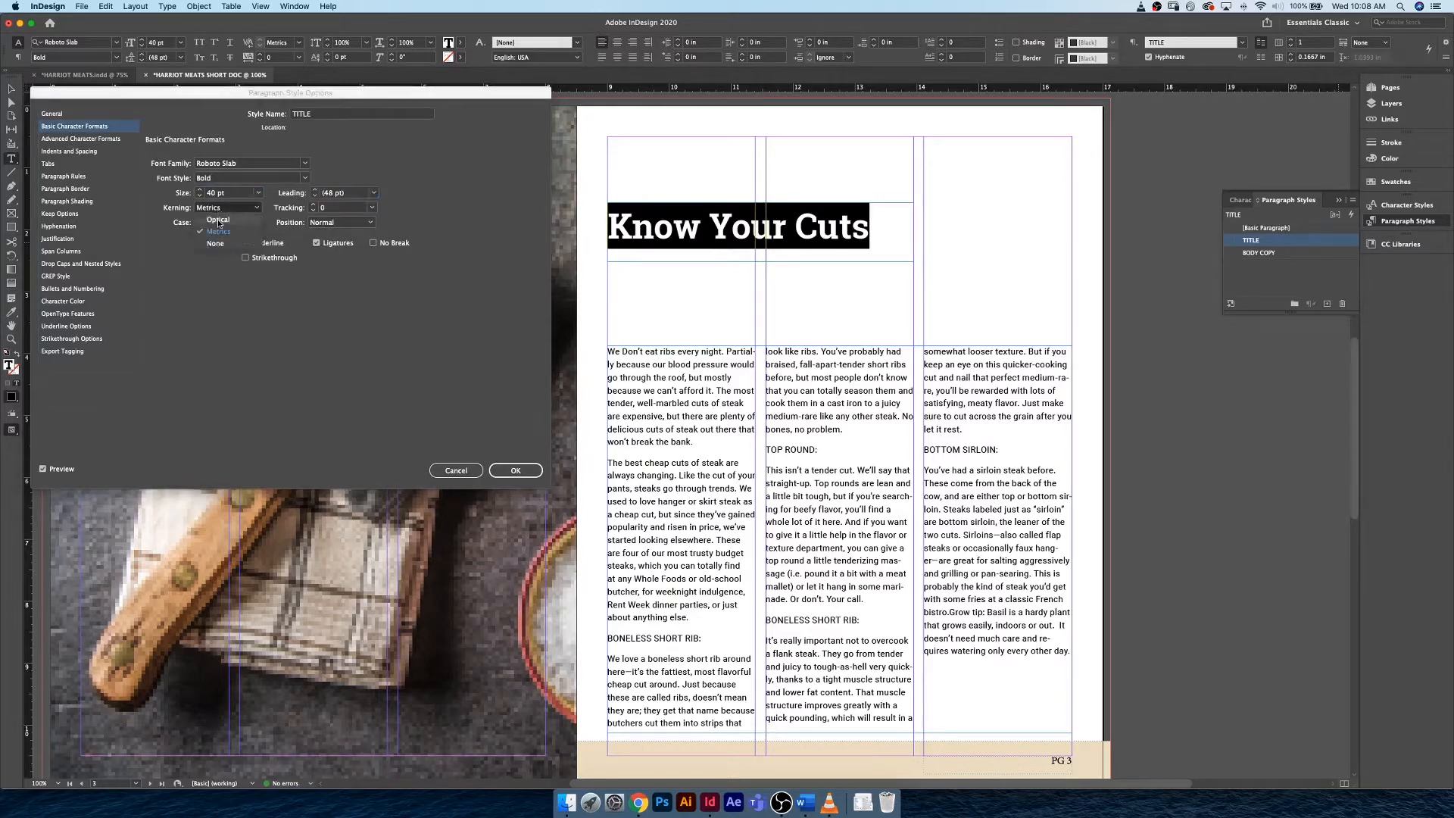
click(227, 221)
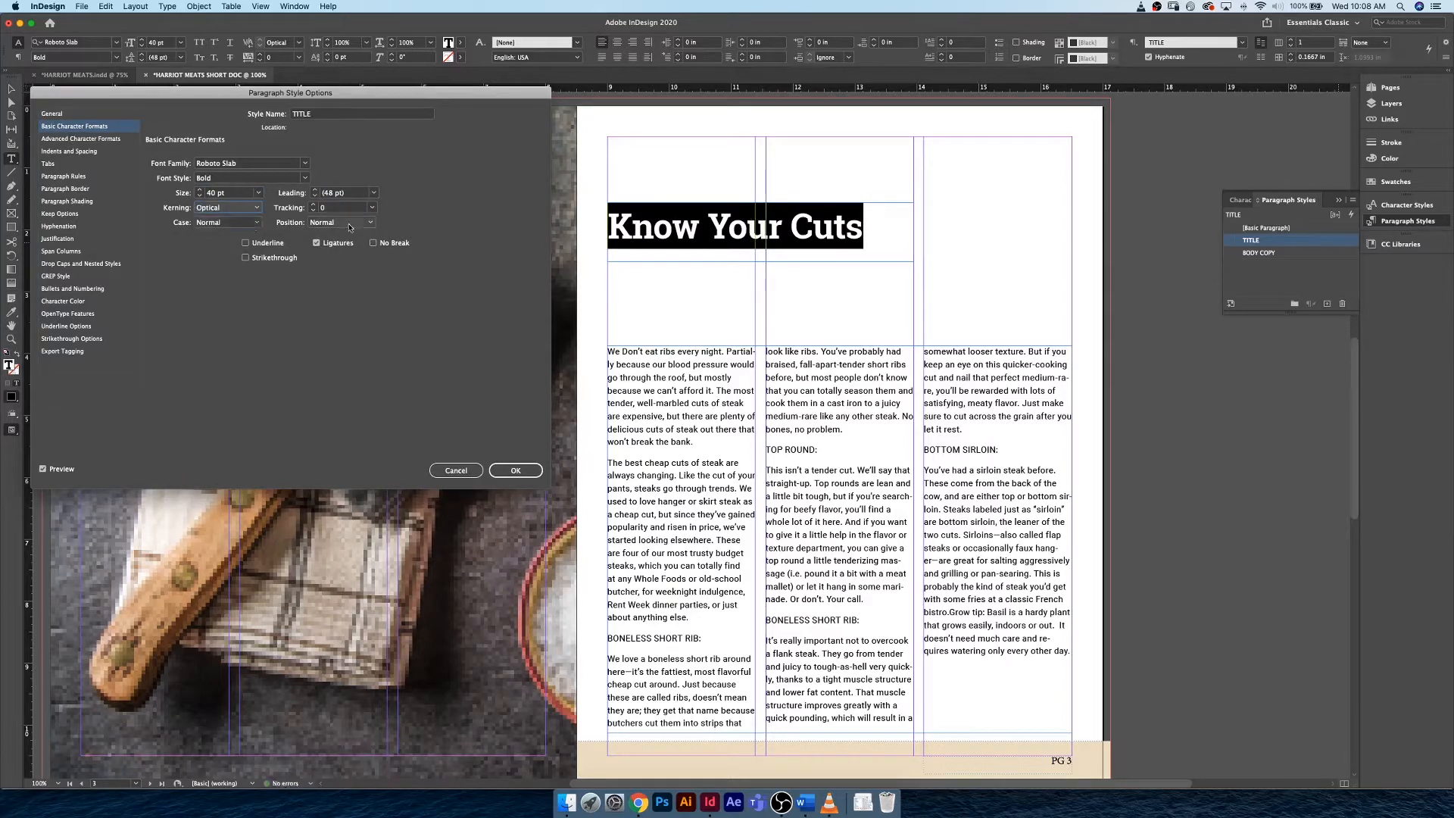
click(313, 205)
click(314, 204)
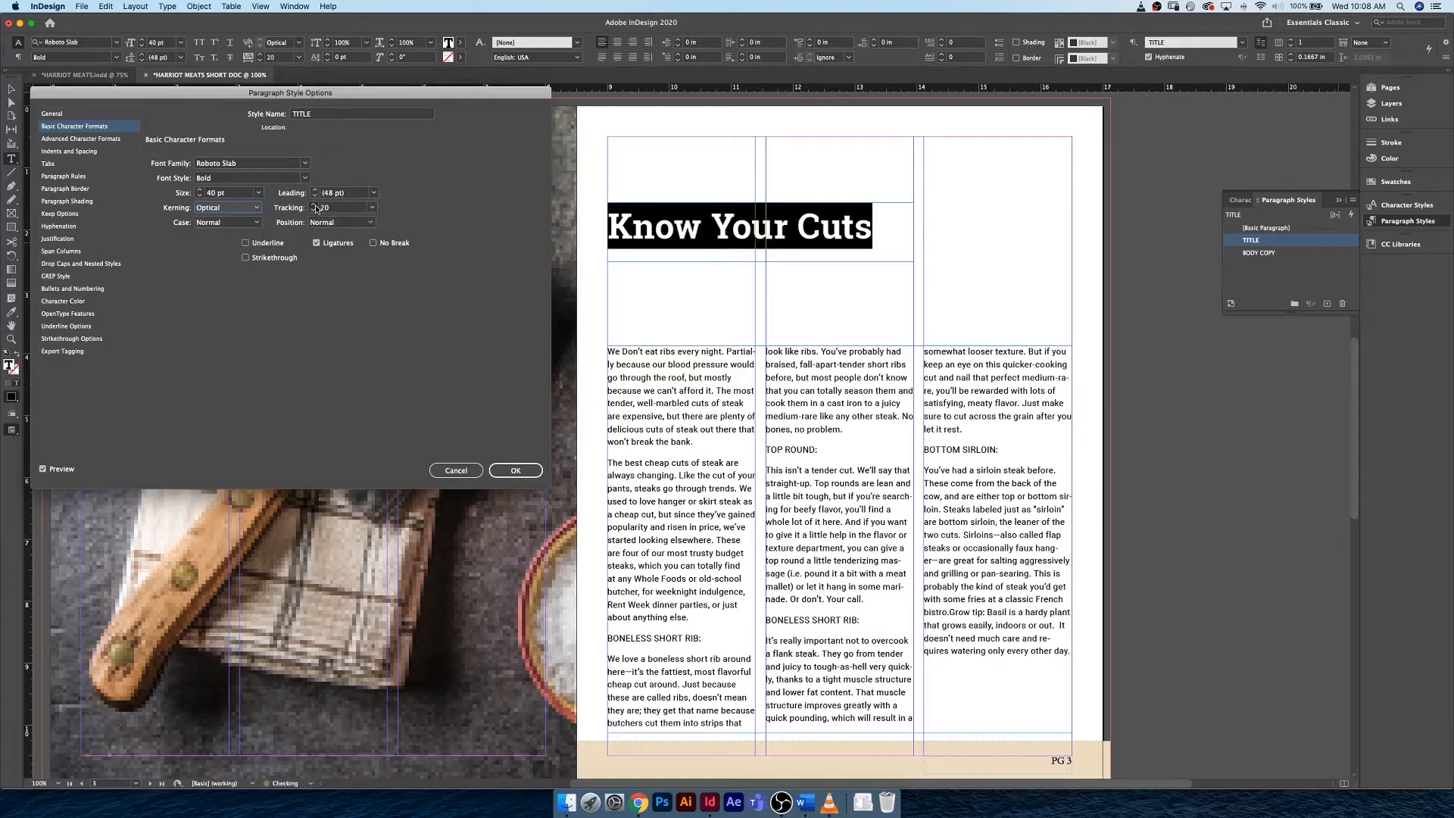
click(313, 204)
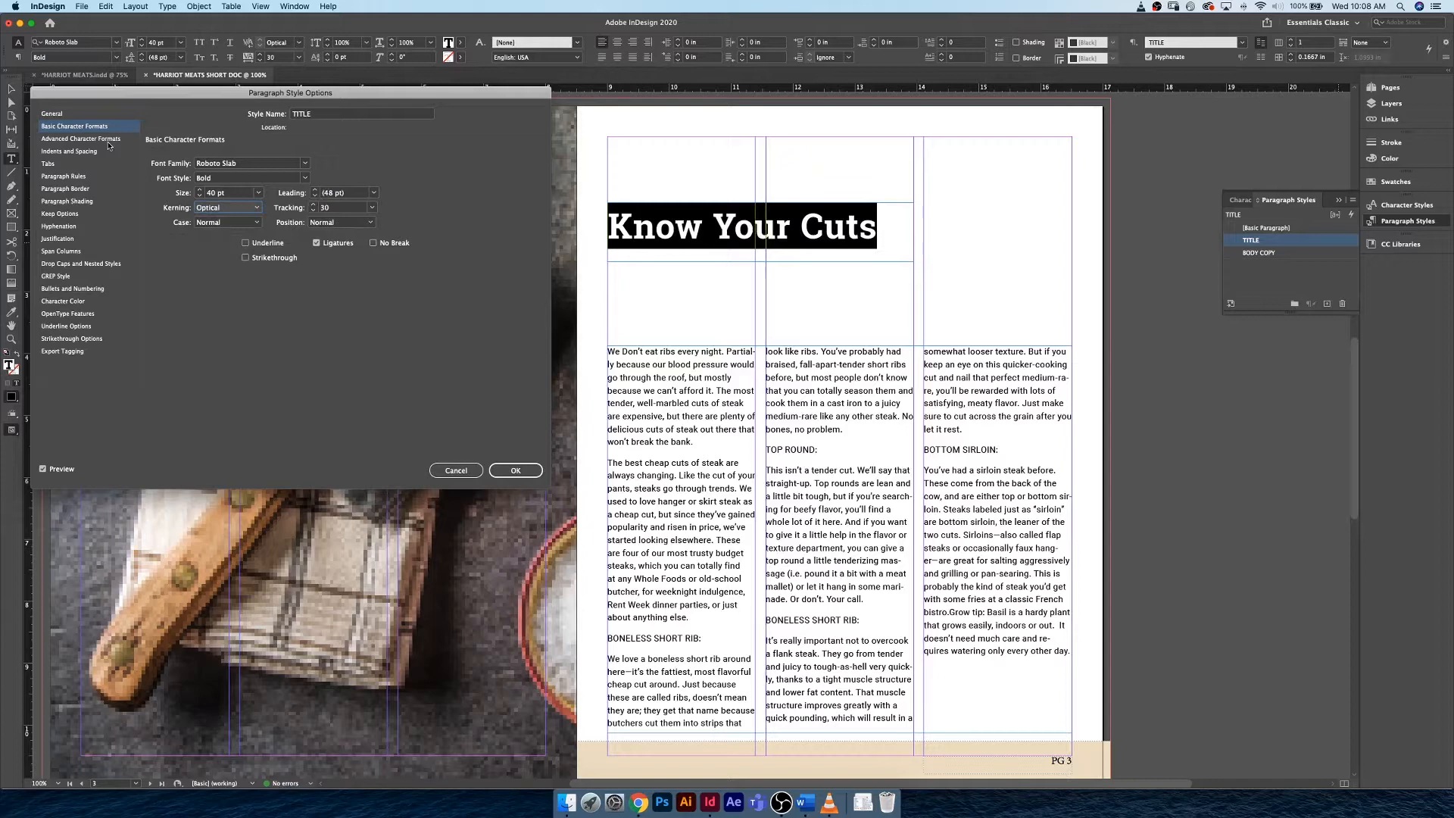
Set the TITLE style's character color to HM Red, apply the options and leave text editing
click(84, 304)
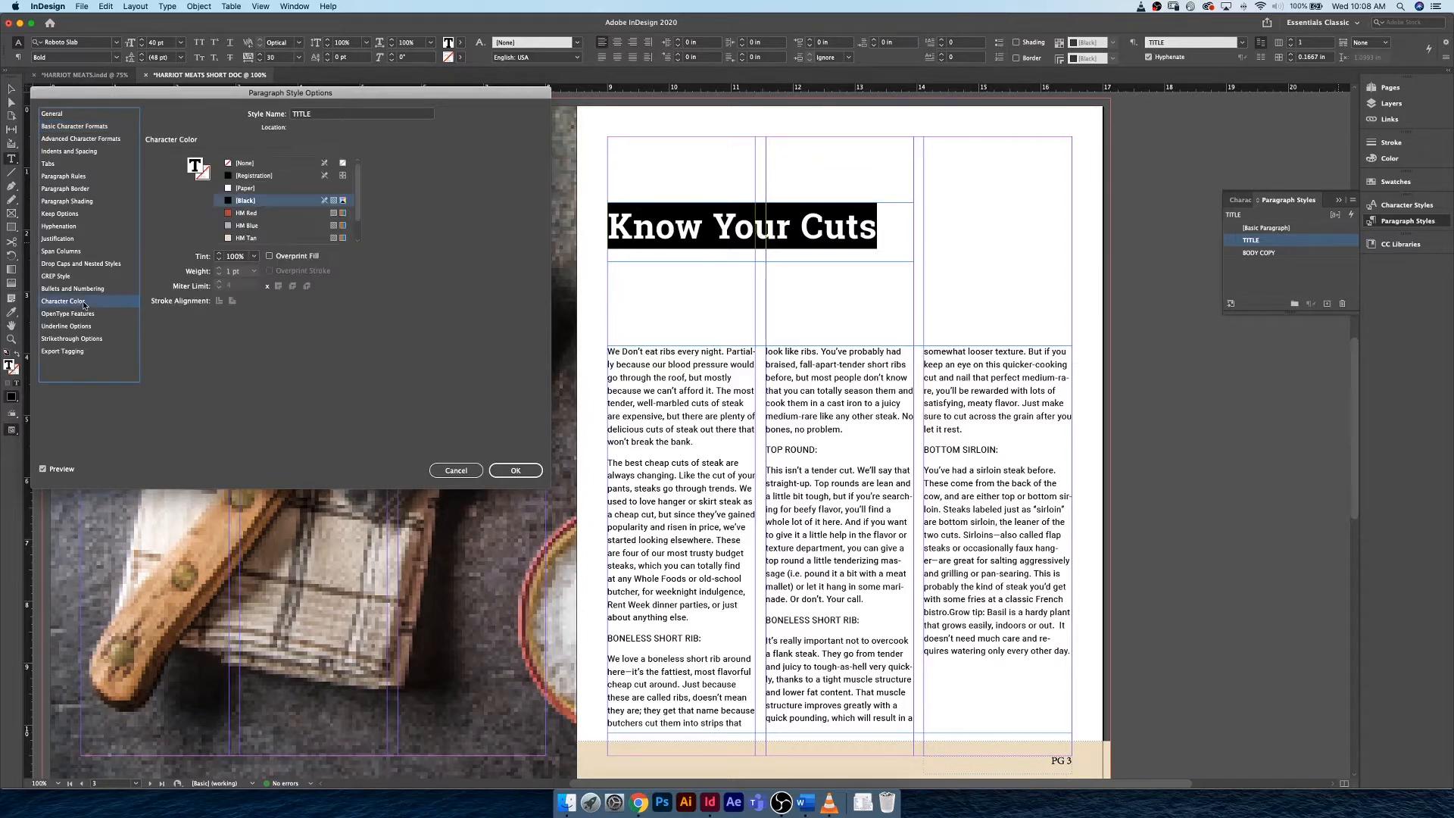
click(249, 213)
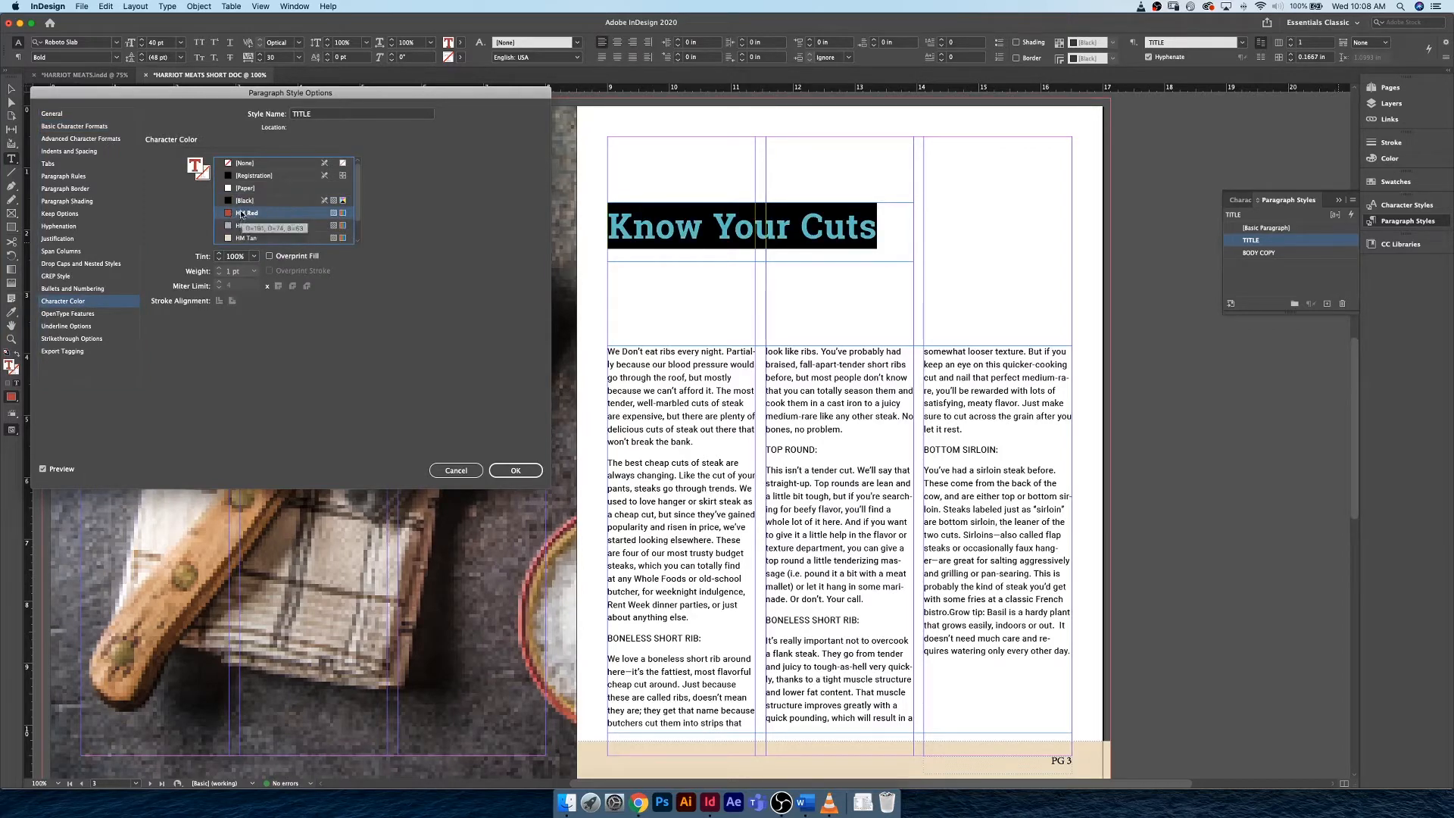
click(504, 470)
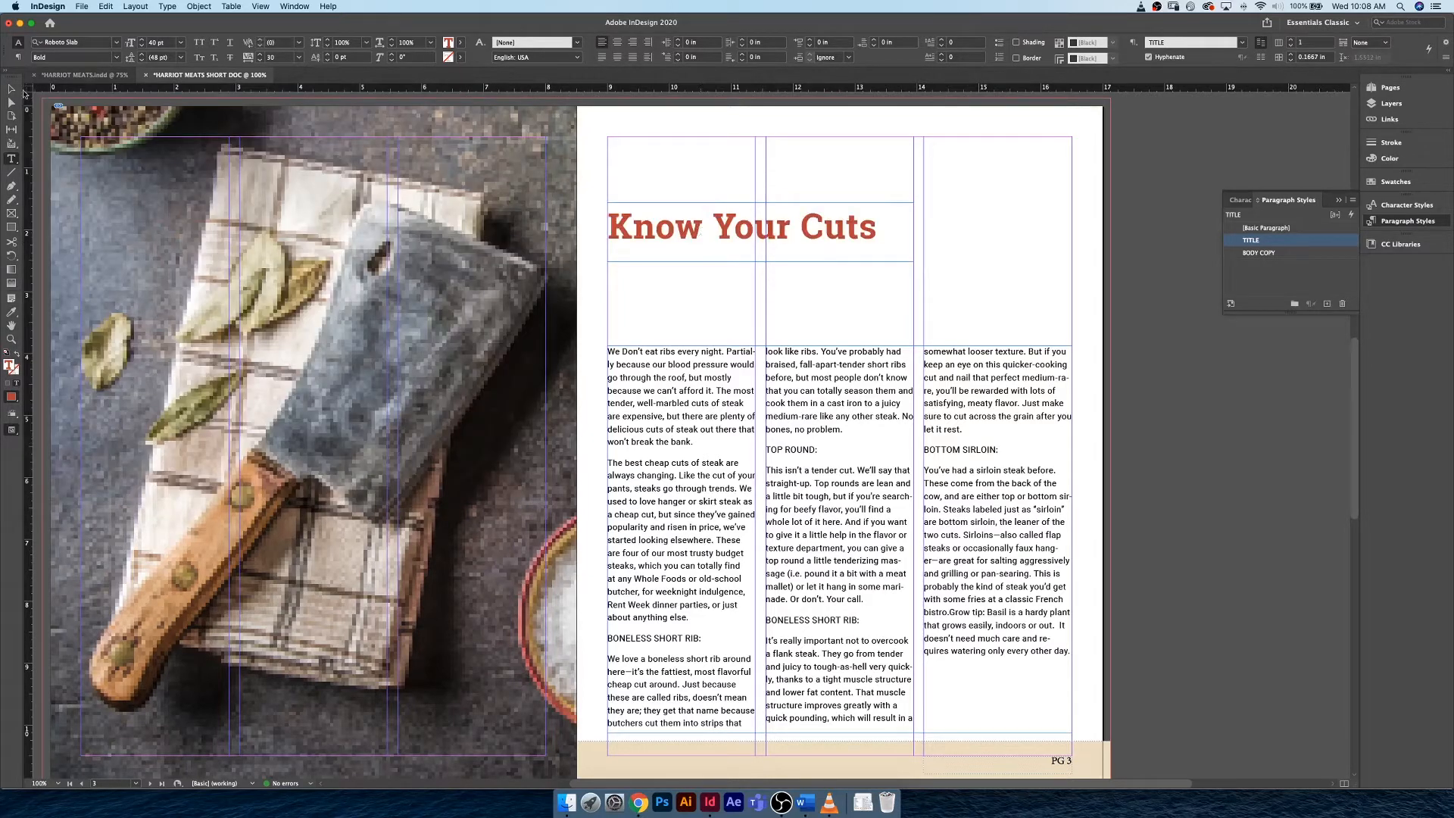
click(12, 89)
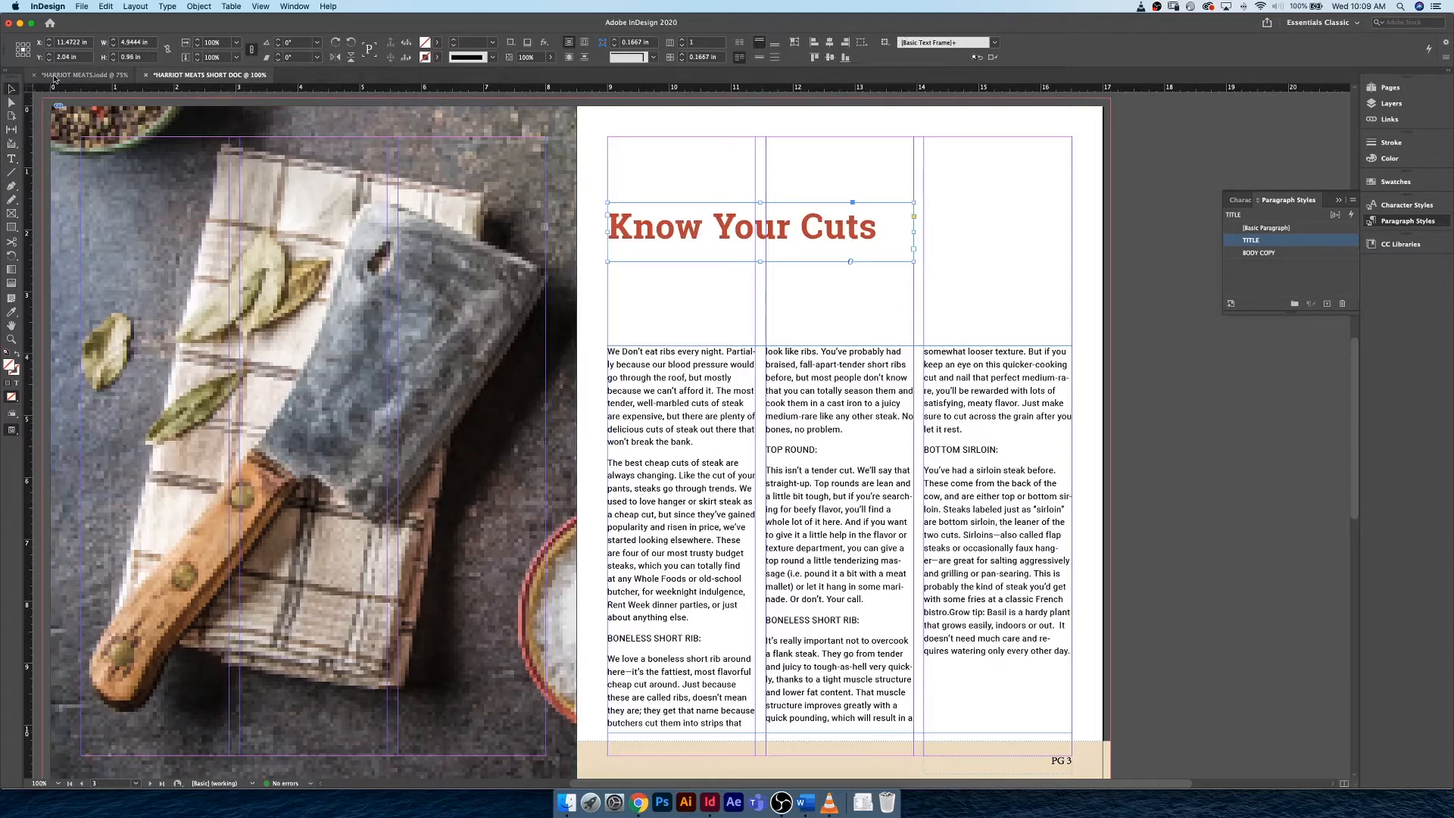
Check the other HARRIOT MEATS document, and change the TITLE style's font family to Industry Inc in the short document
click(78, 75)
double_click(1323, 244)
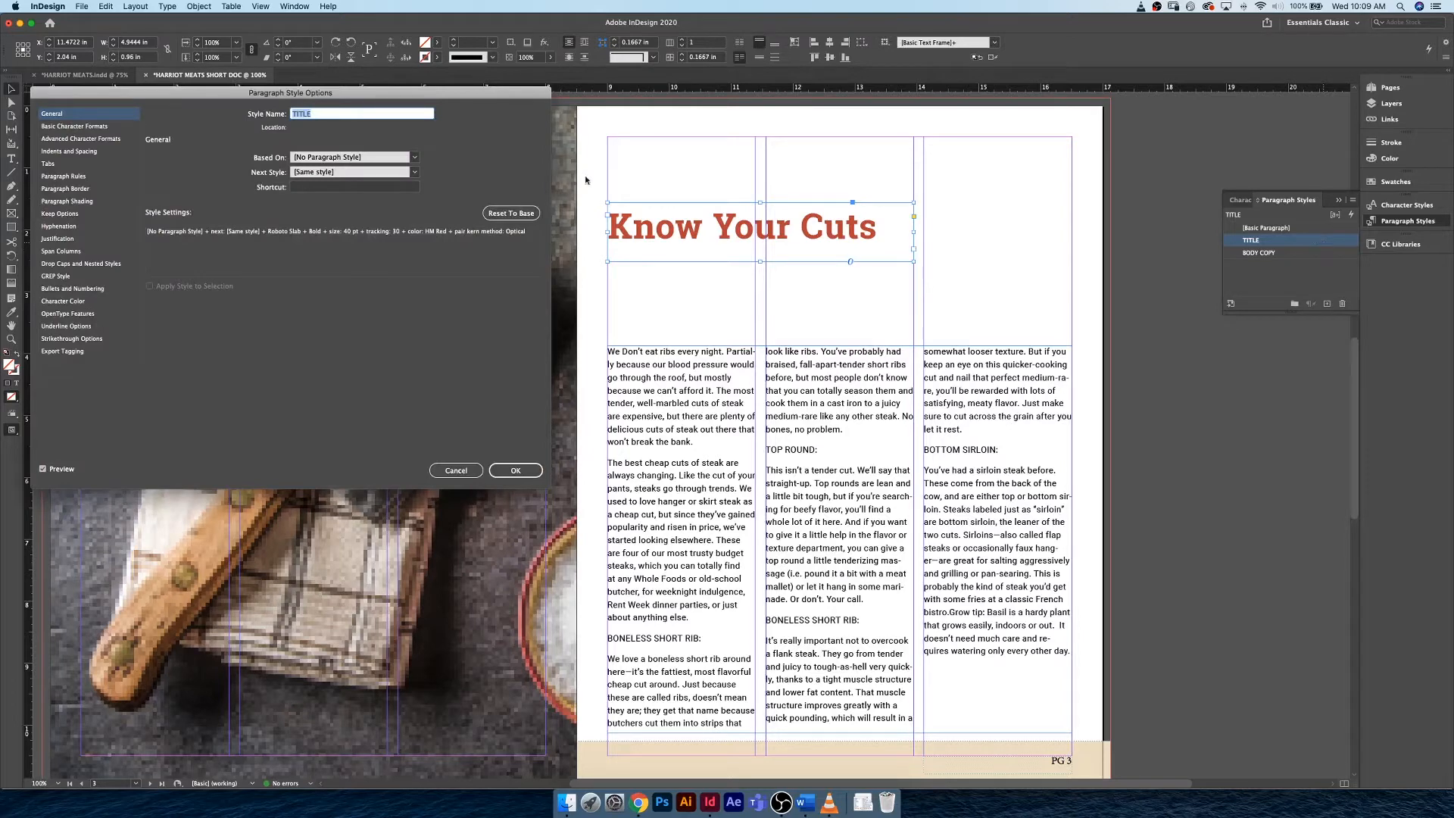
click(96, 127)
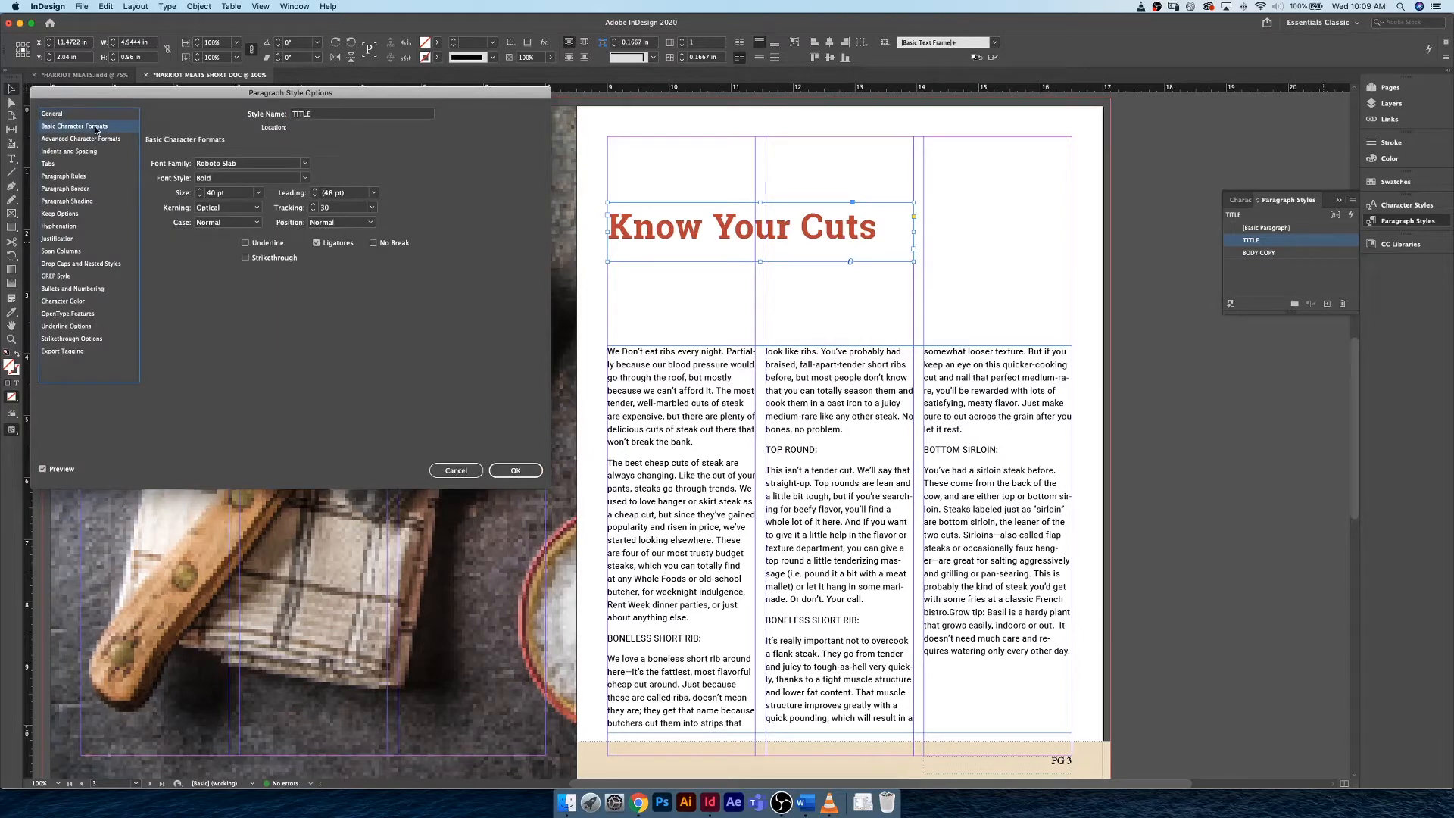
click(267, 164)
triple_click(267, 165)
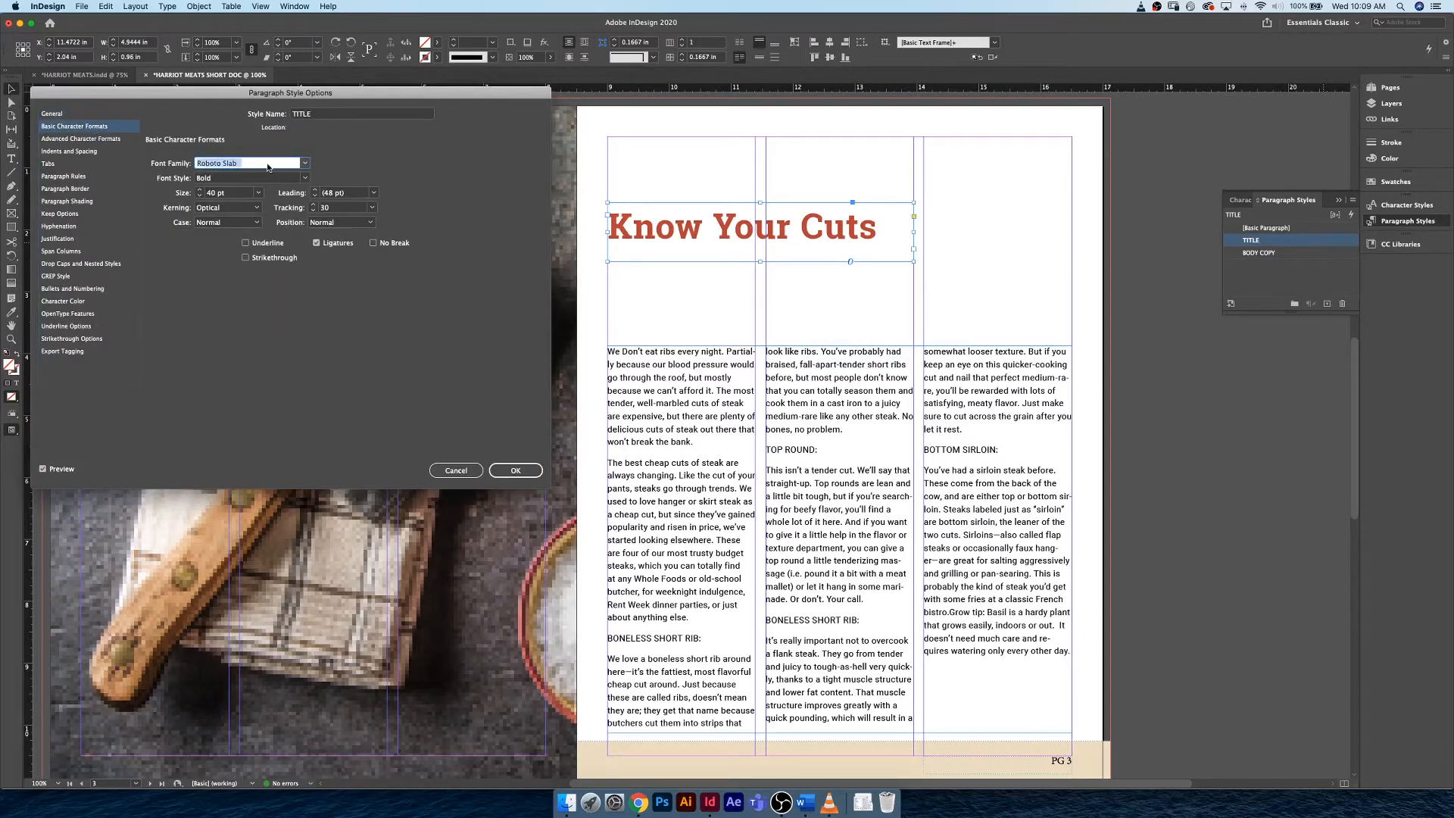
text(Industry Inc)
key(Tab)
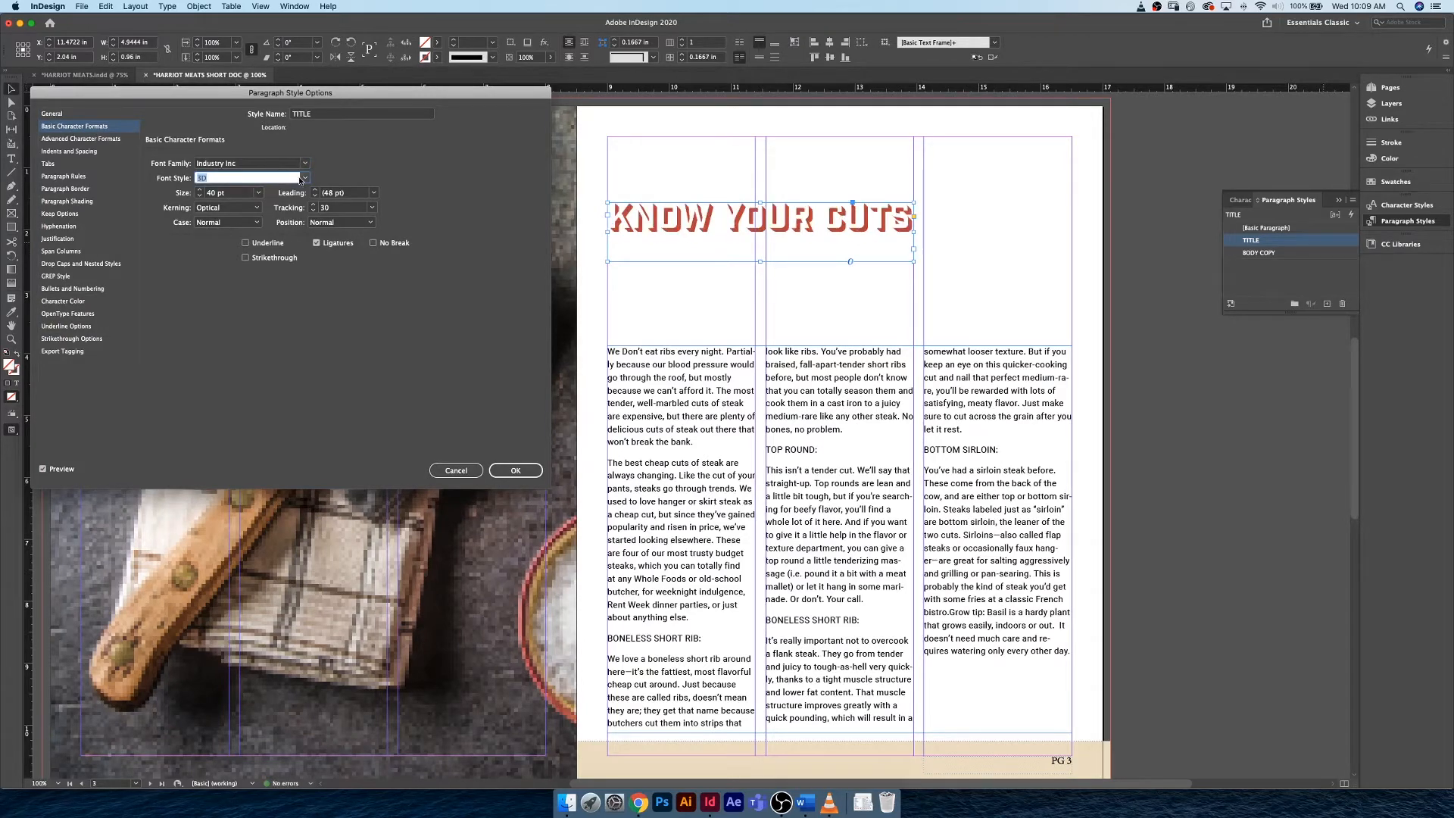
Set the TITLE style's font style to Inline, and try a 41 pt size before resetting it to 40 pt
click(304, 178)
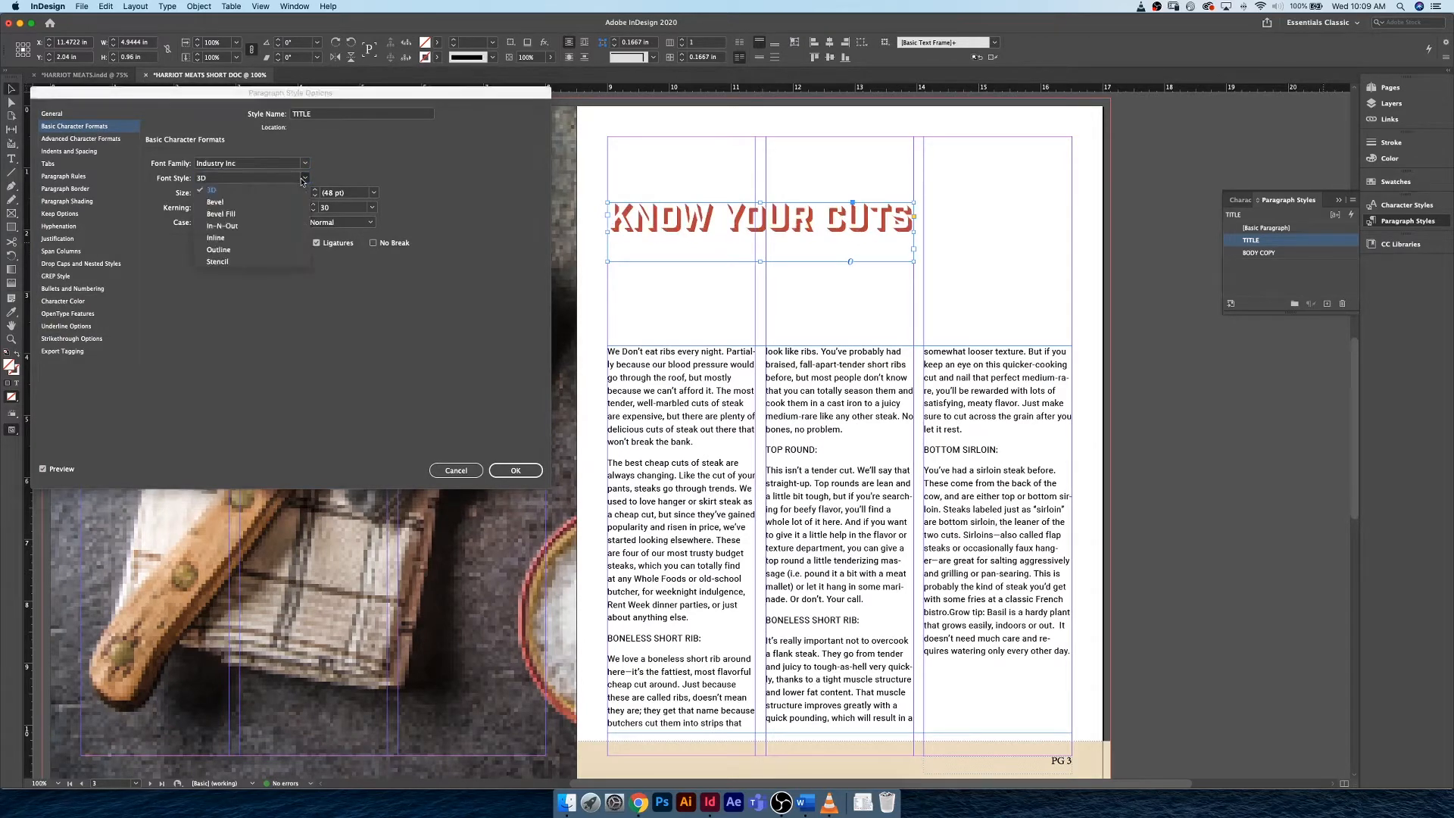
click(250, 238)
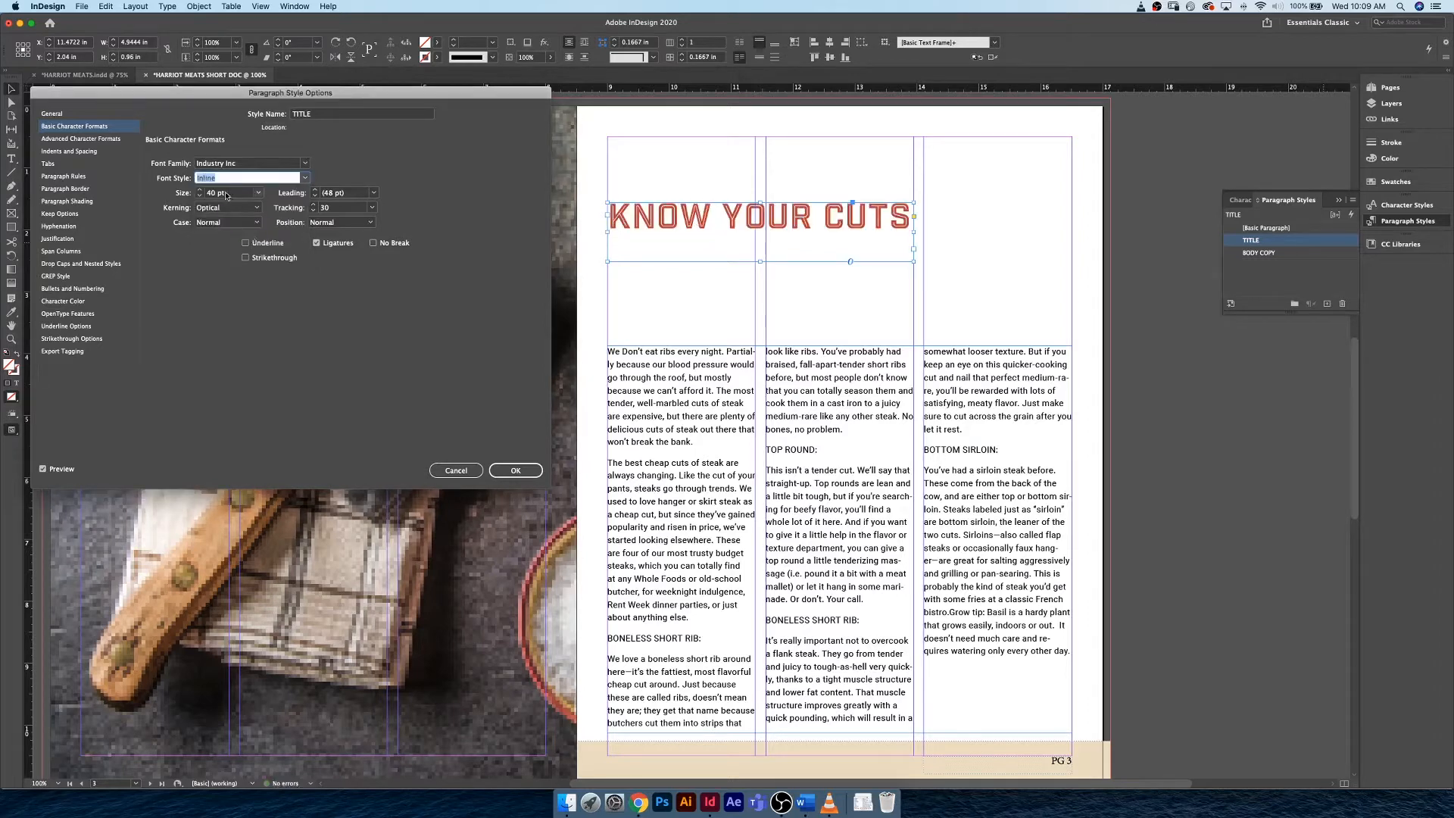
click(200, 190)
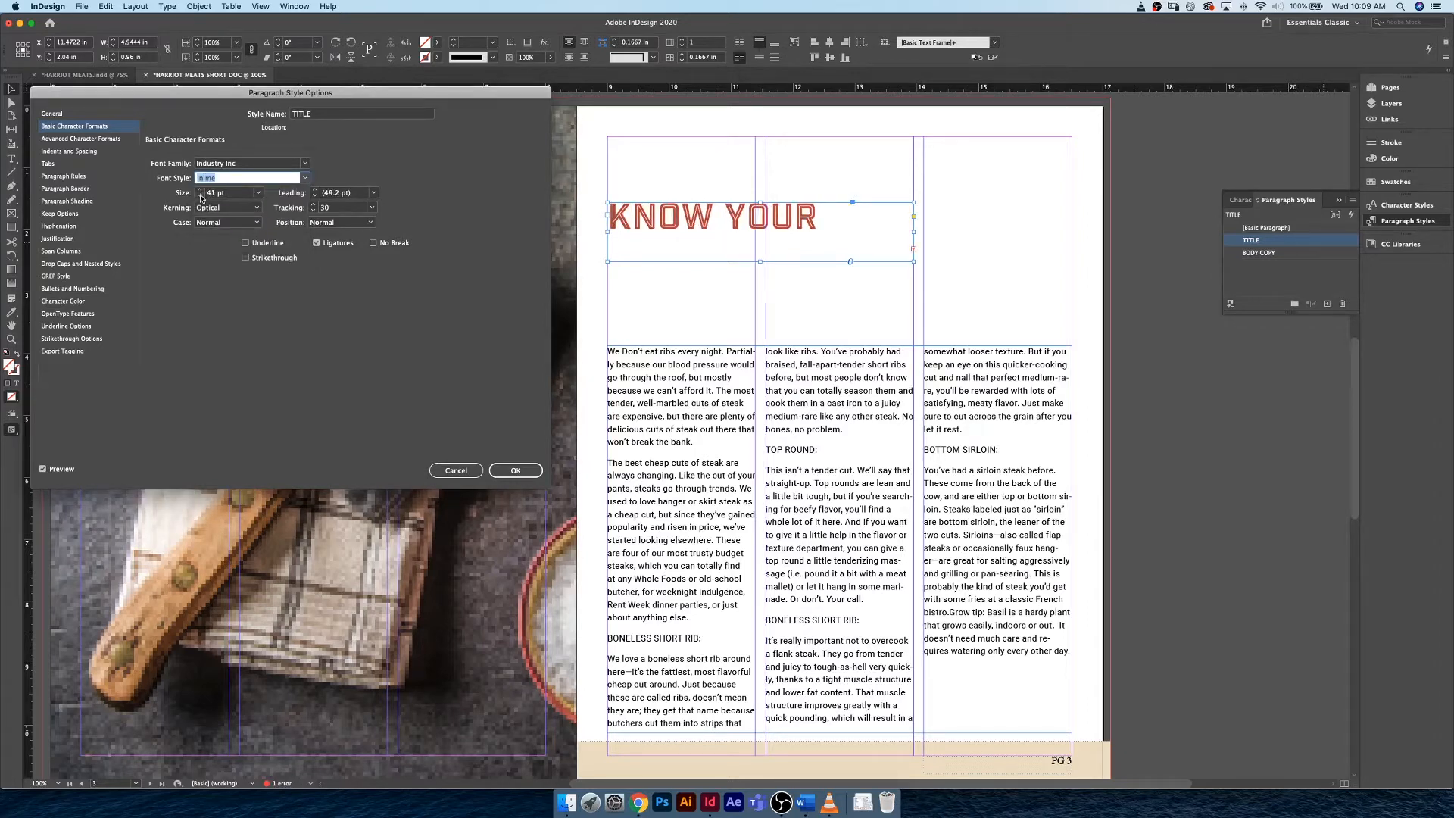
click(200, 197)
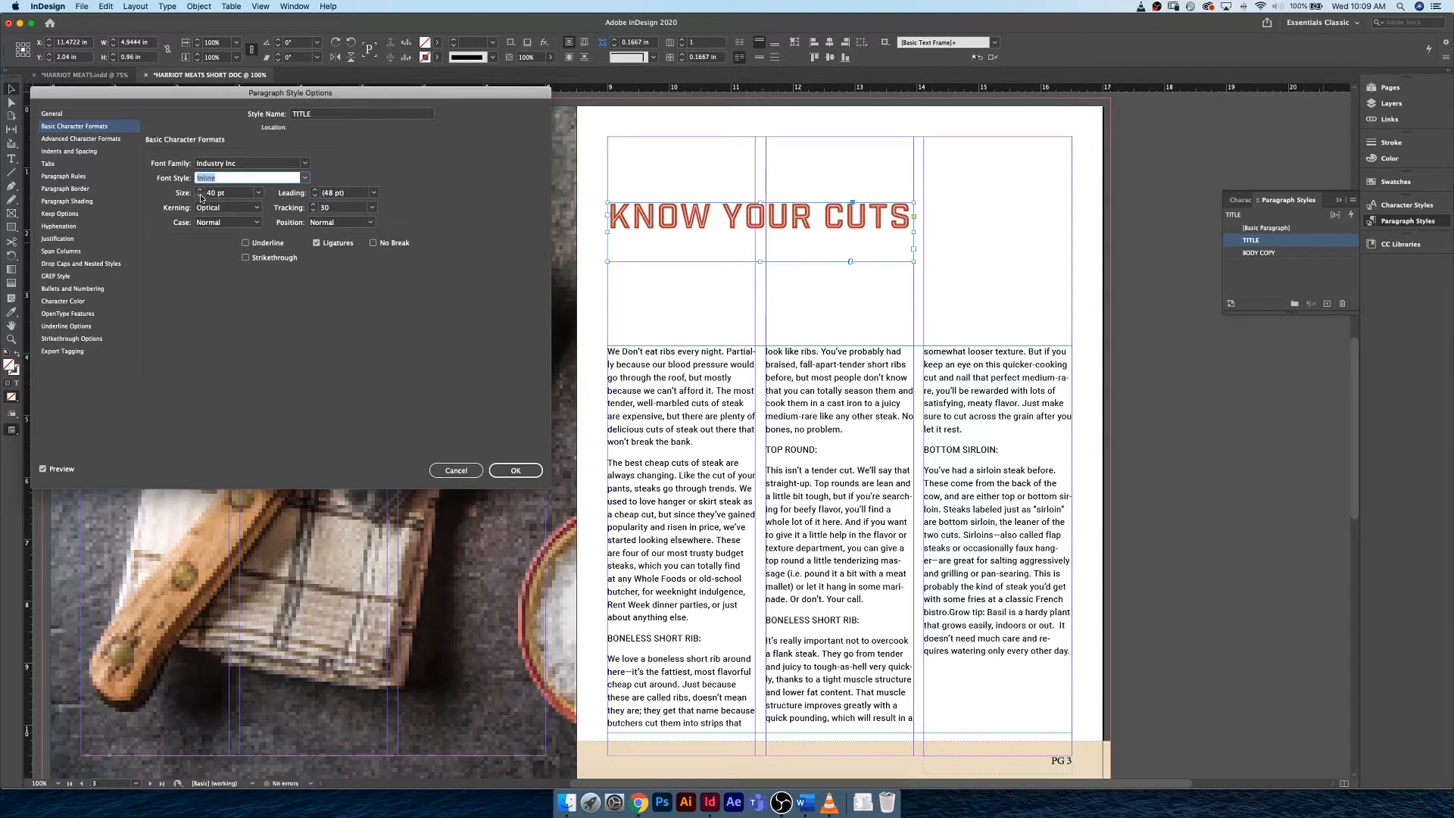
Apply the TITLE style options and widen the KNOW YOUR CUTS frame to about 5.11 in, reaching the third column's edge
click(520, 474)
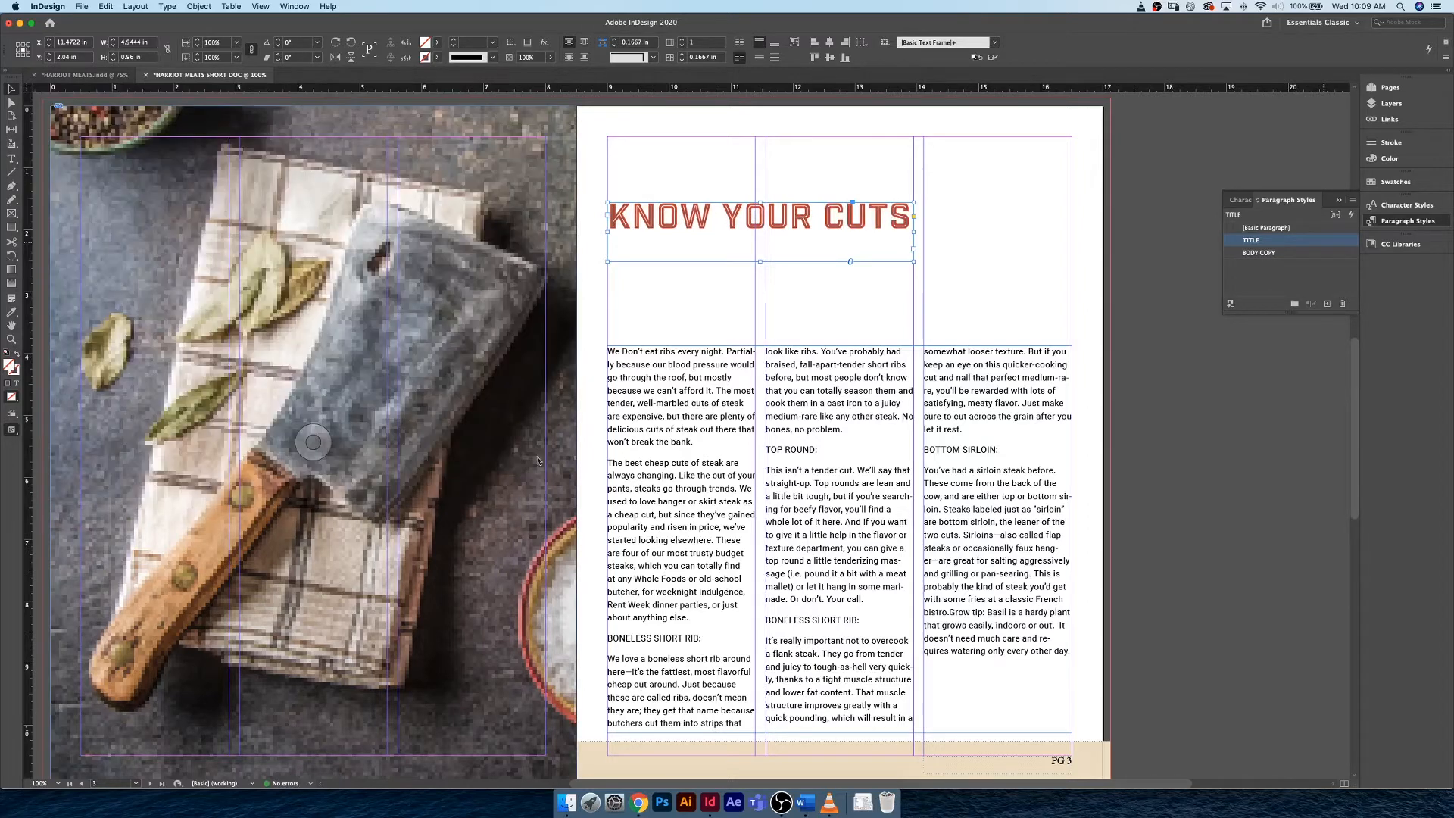
click(91, 75)
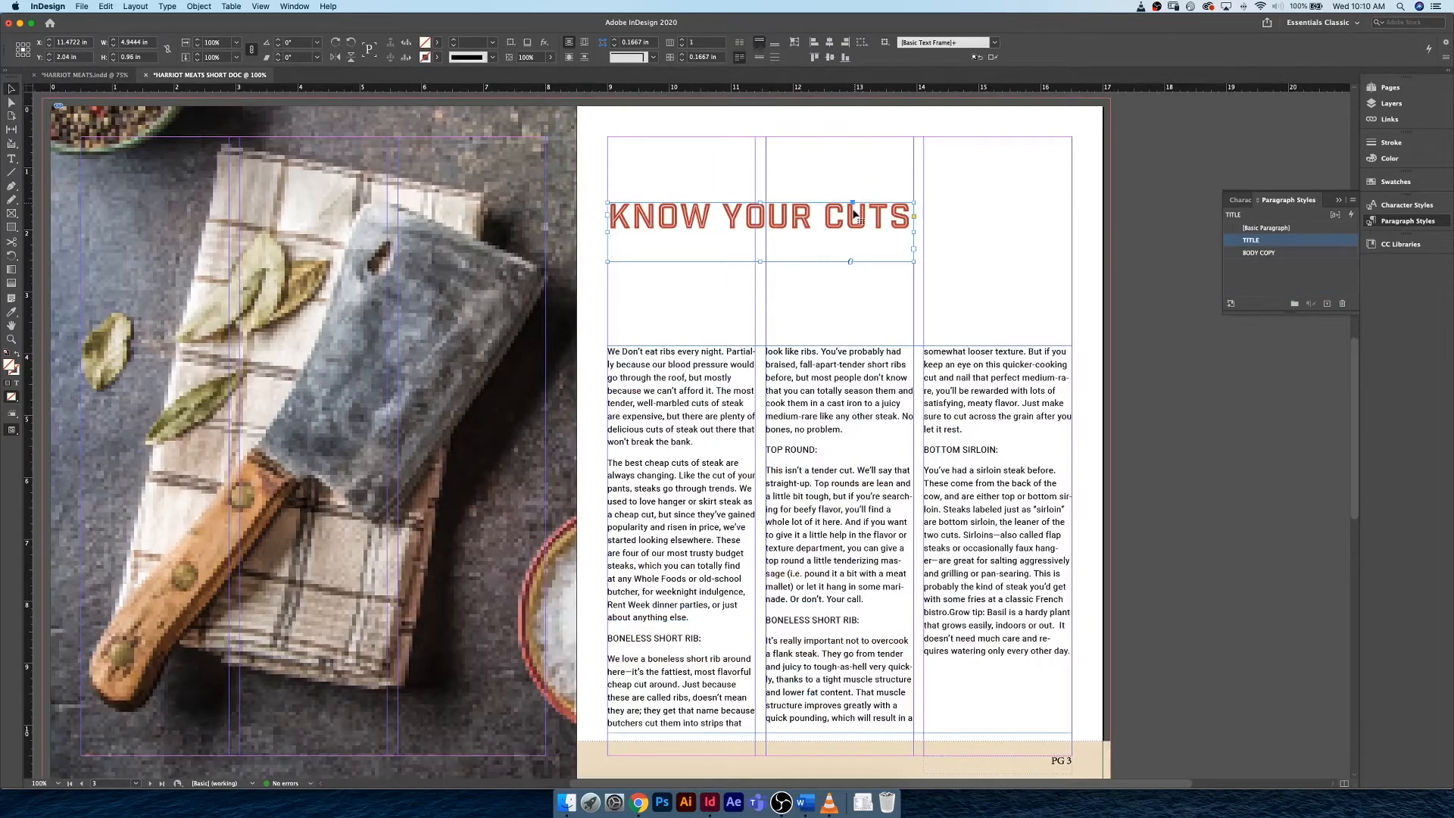
drag(911, 263, 925, 263)
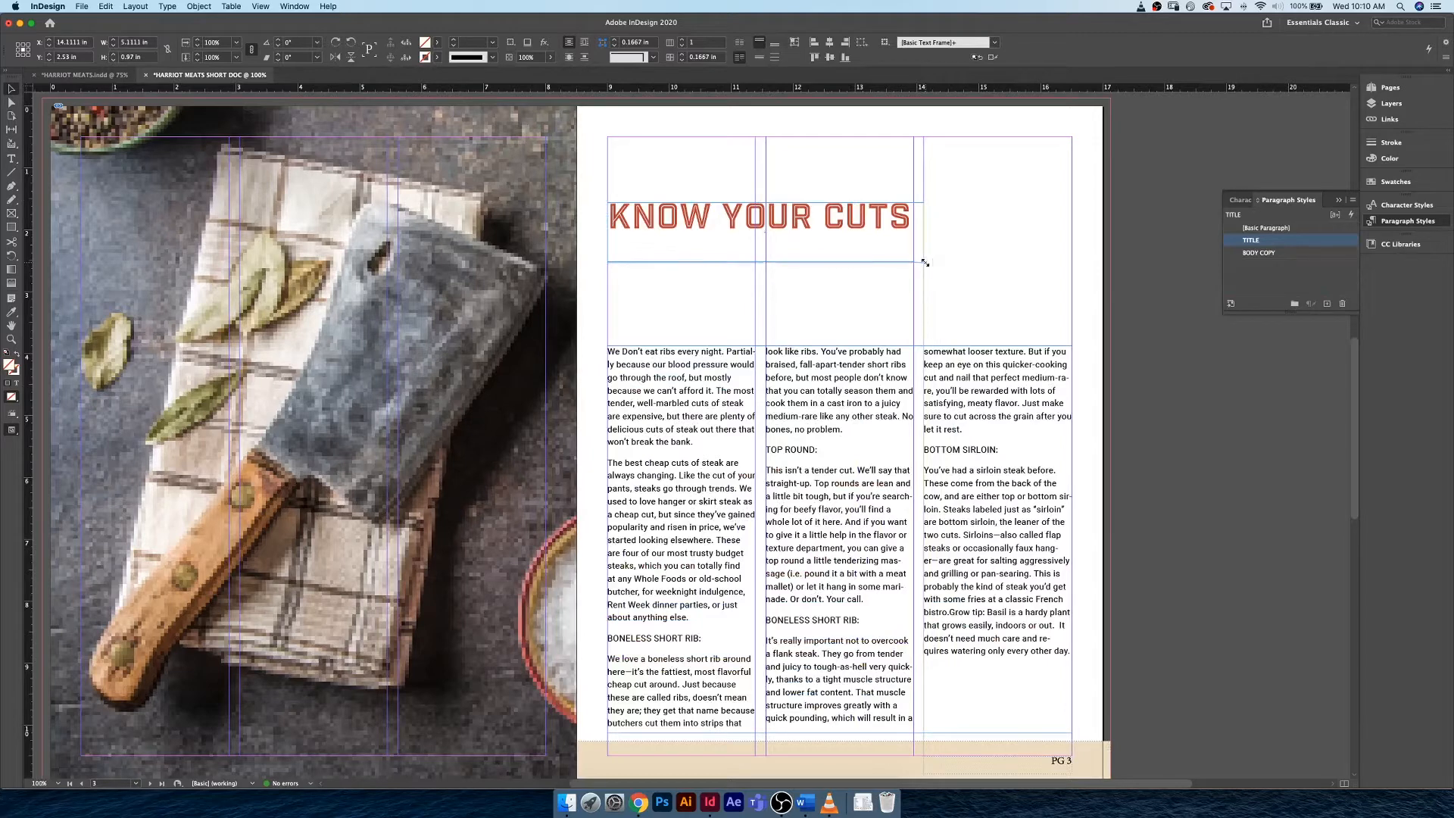
Edit the TITLE style for the selected heading, setting its size to 42 pt and its tracking to 0
double_click(844, 229)
key(super+a)
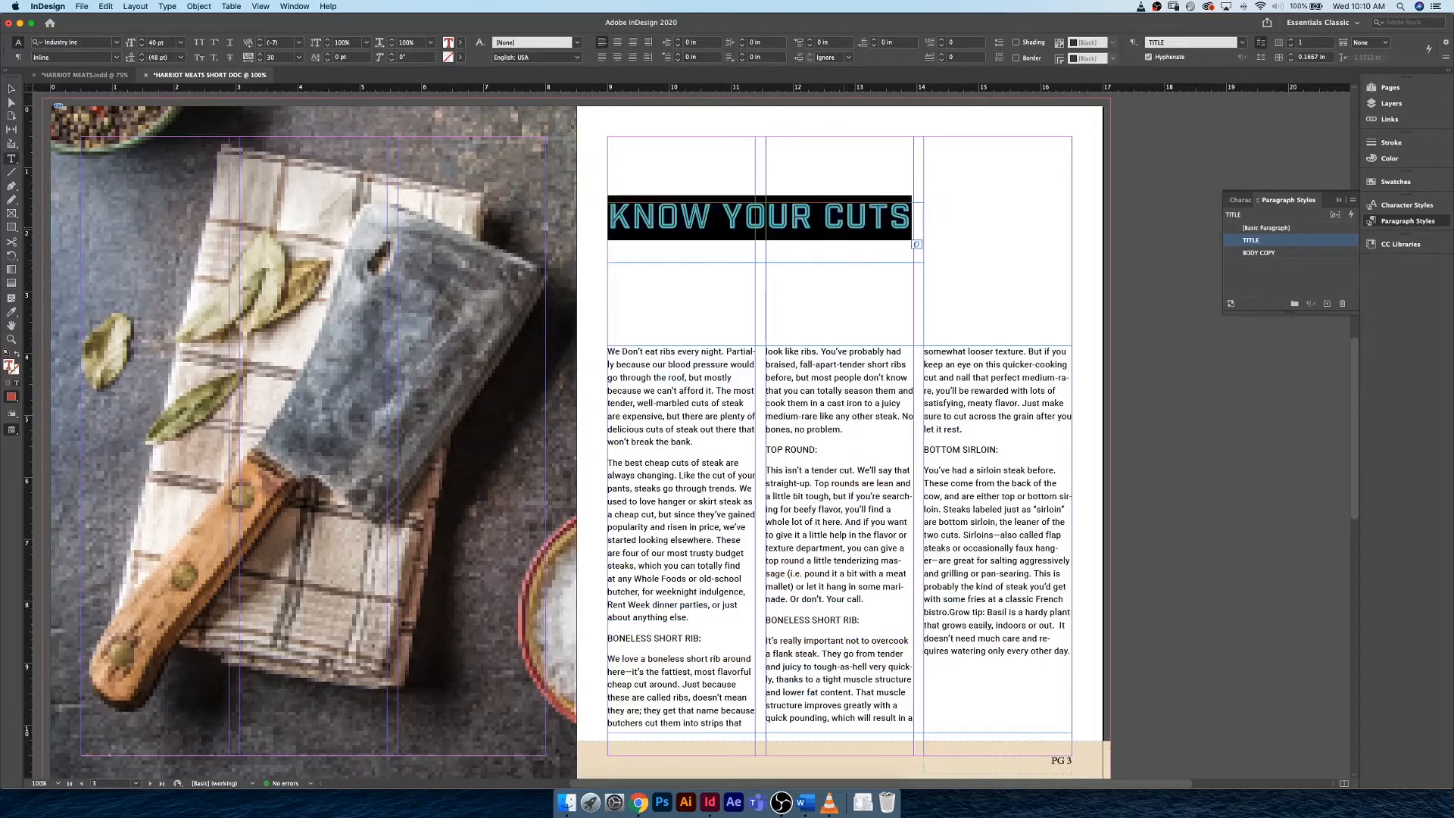
click(1330, 245)
double_click(1337, 245)
click(118, 126)
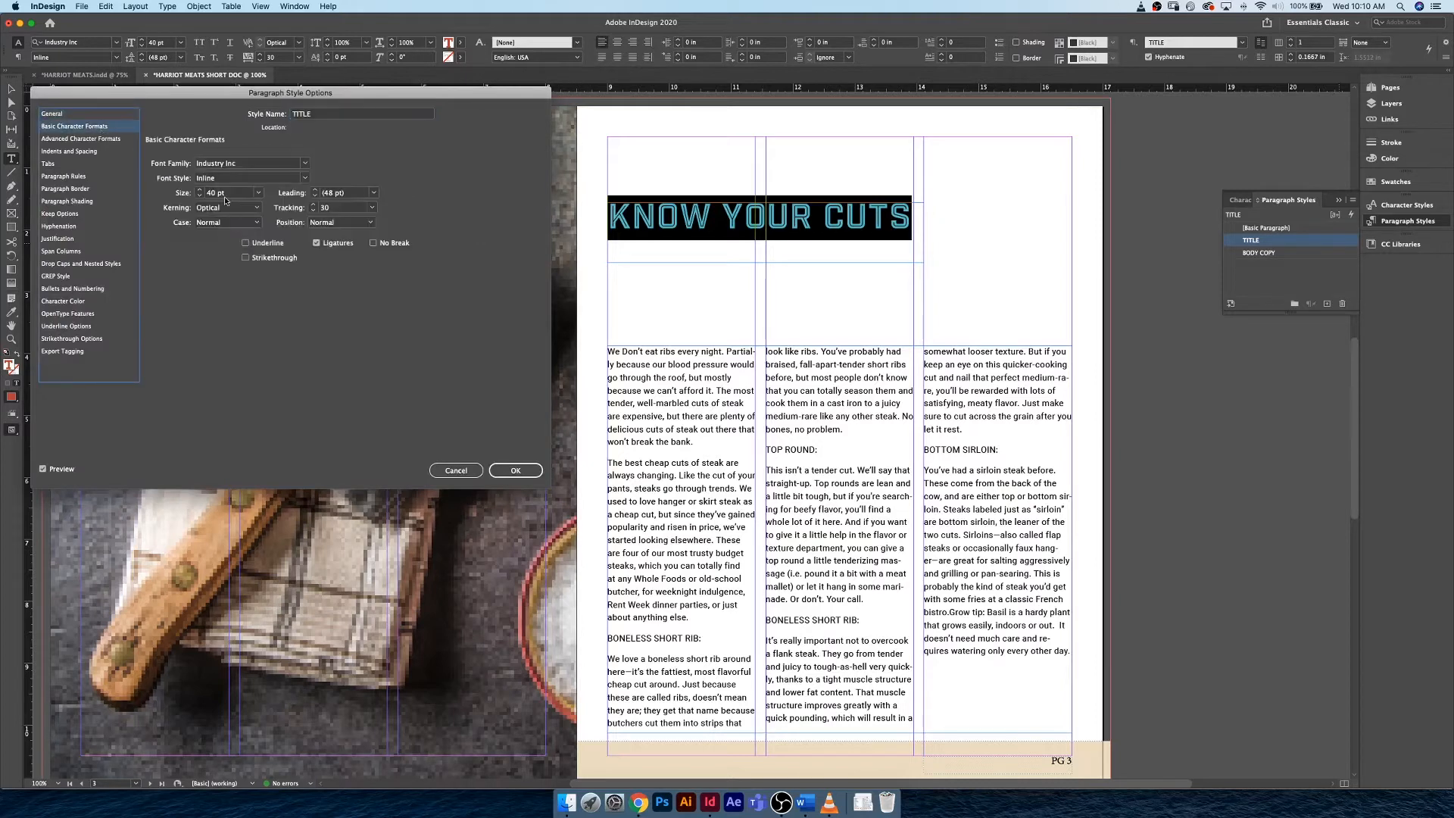
click(199, 189)
click(199, 189)
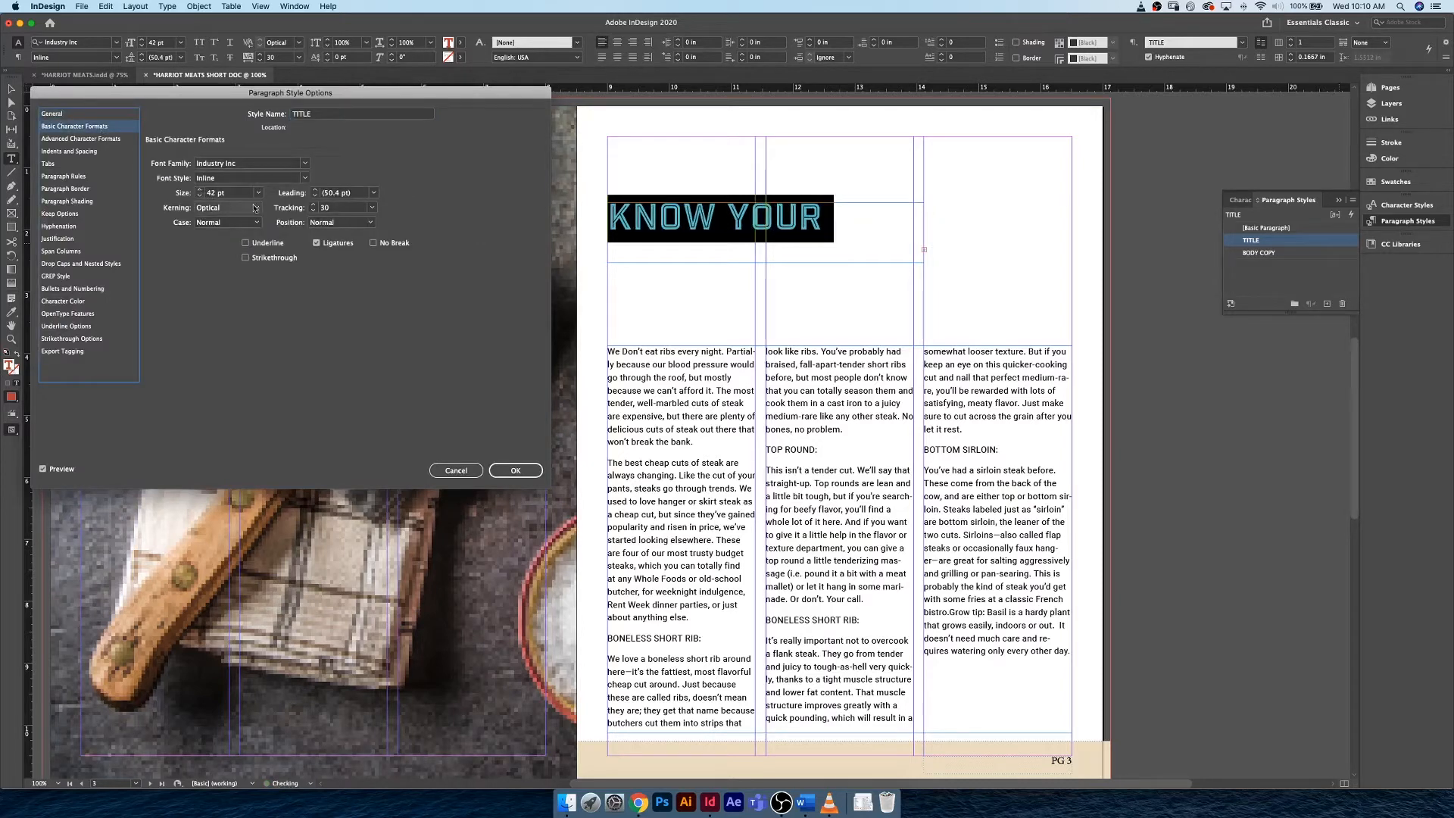
click(313, 212)
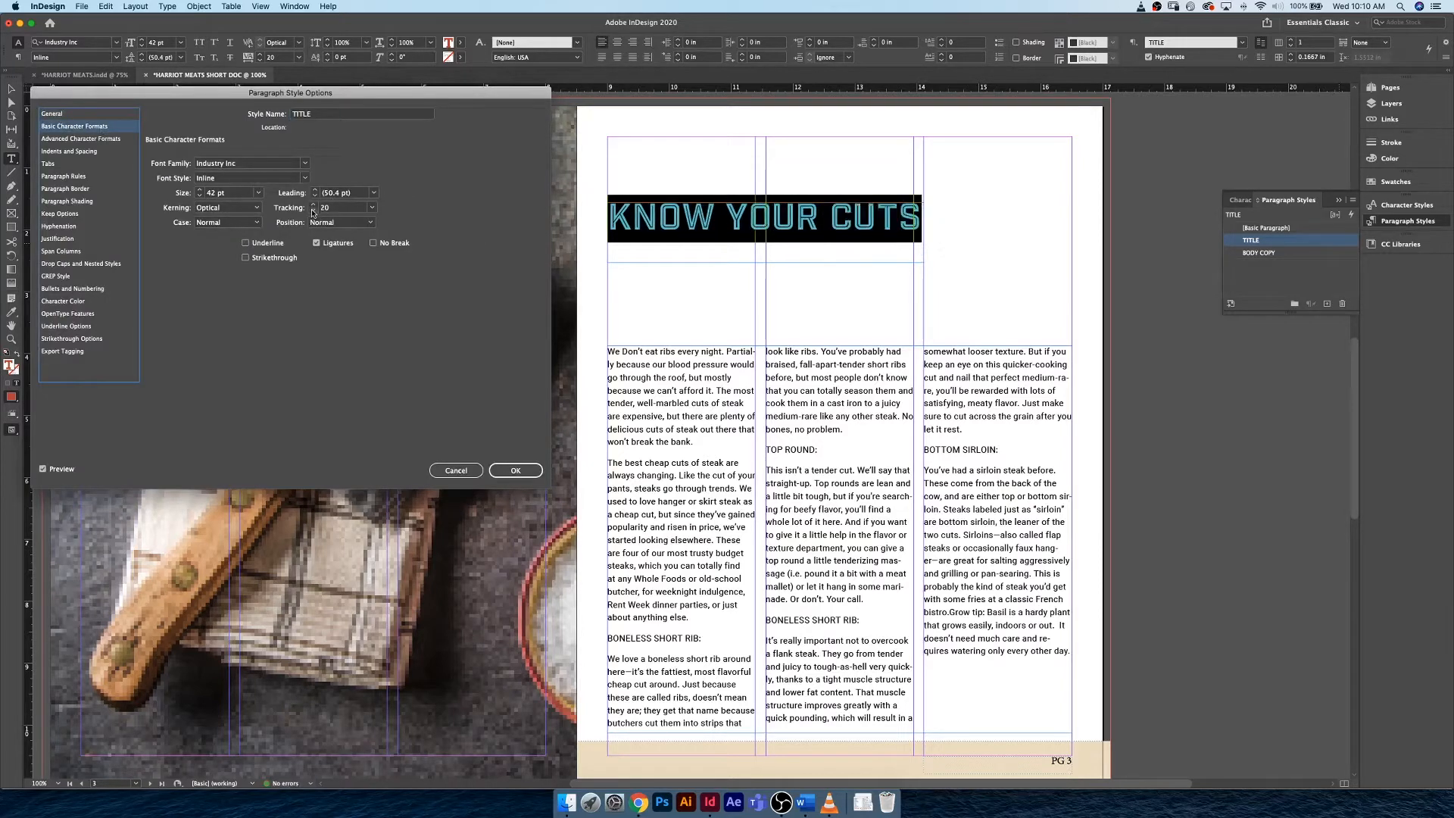
click(313, 212)
click(313, 212)
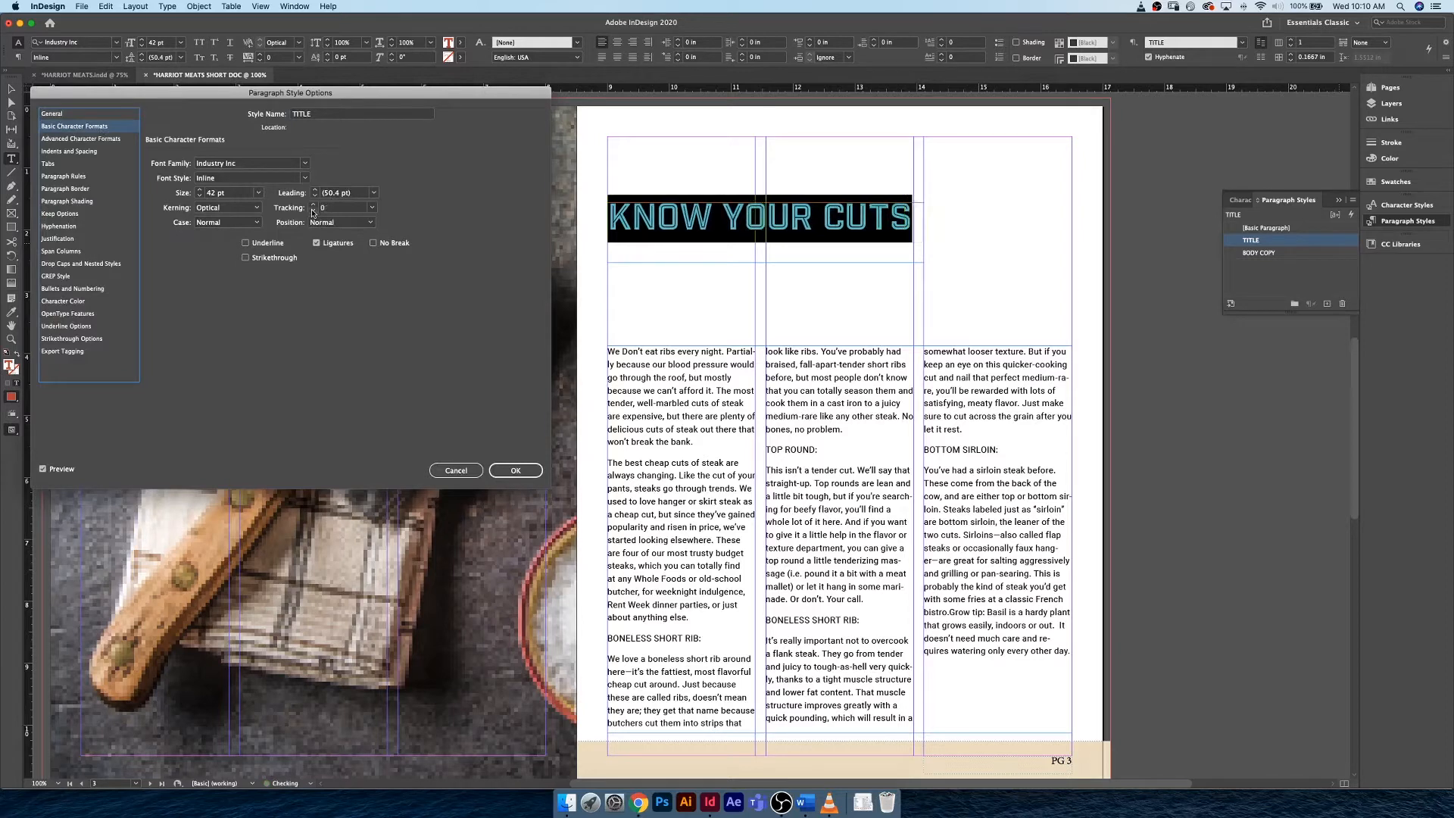
Try a 44 pt size for the TITLE style, settle on 43 pt, apply the options and leave text editing
click(199, 190)
click(200, 190)
click(200, 190)
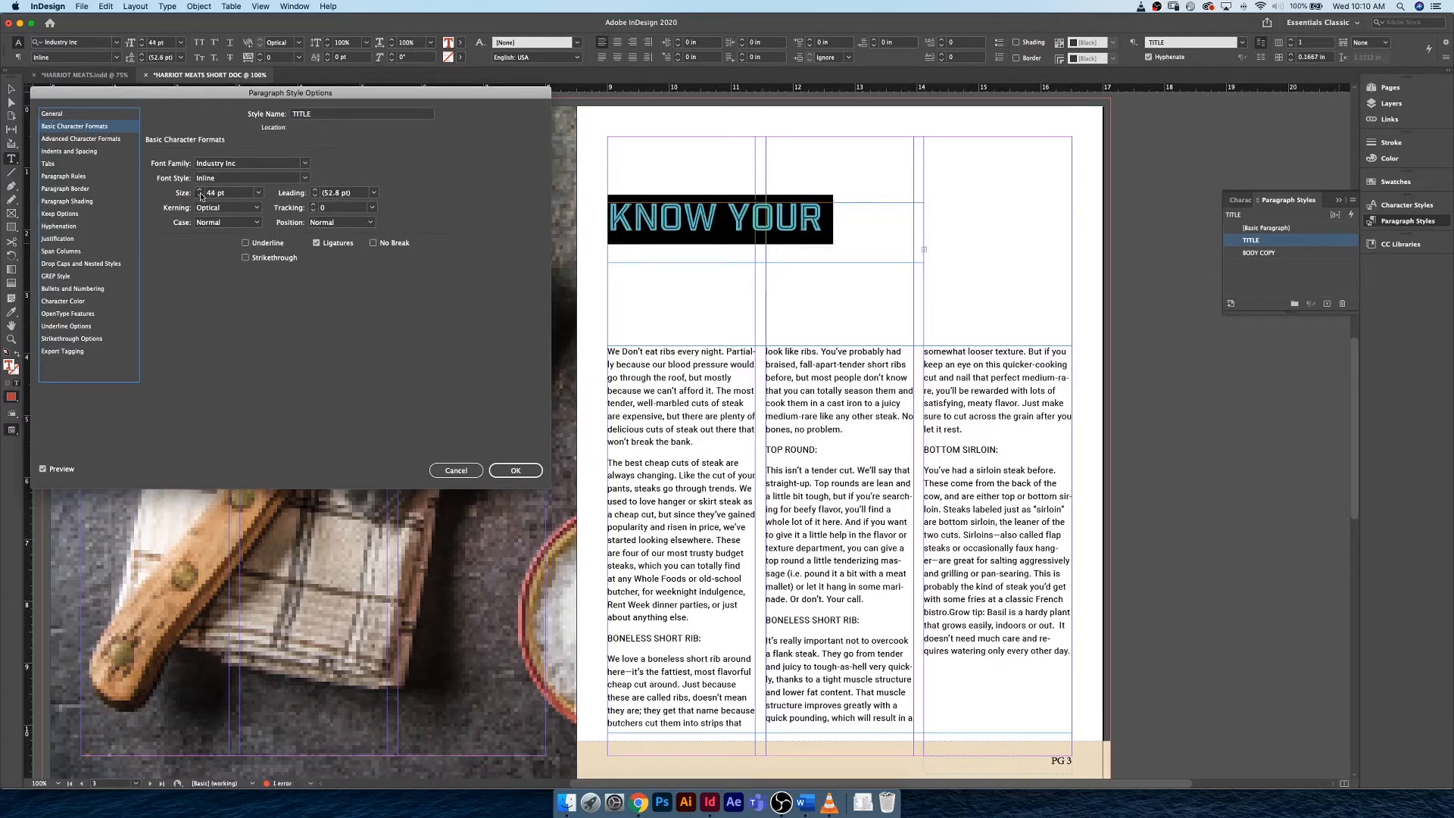
click(201, 196)
click(201, 195)
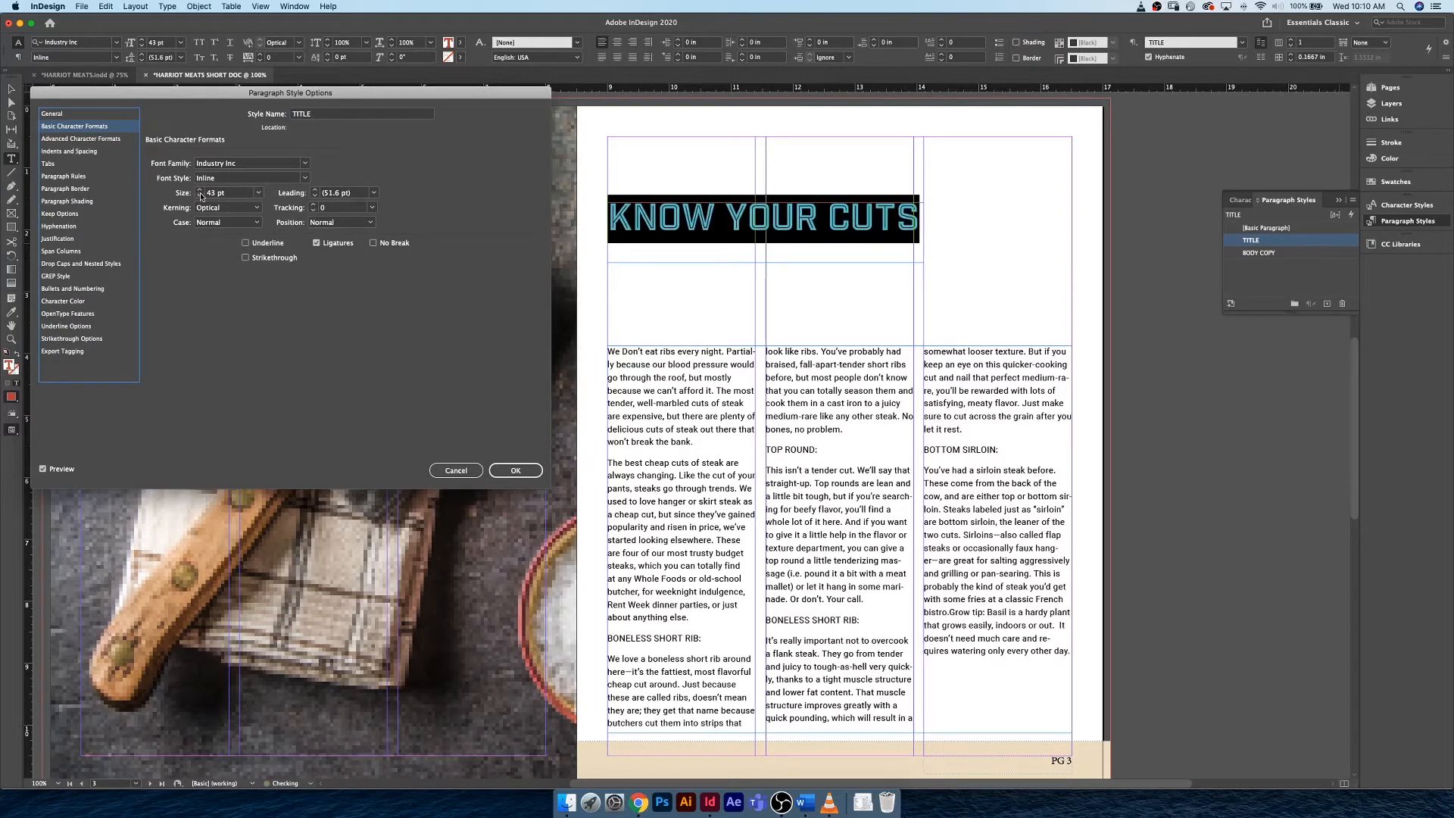
click(523, 470)
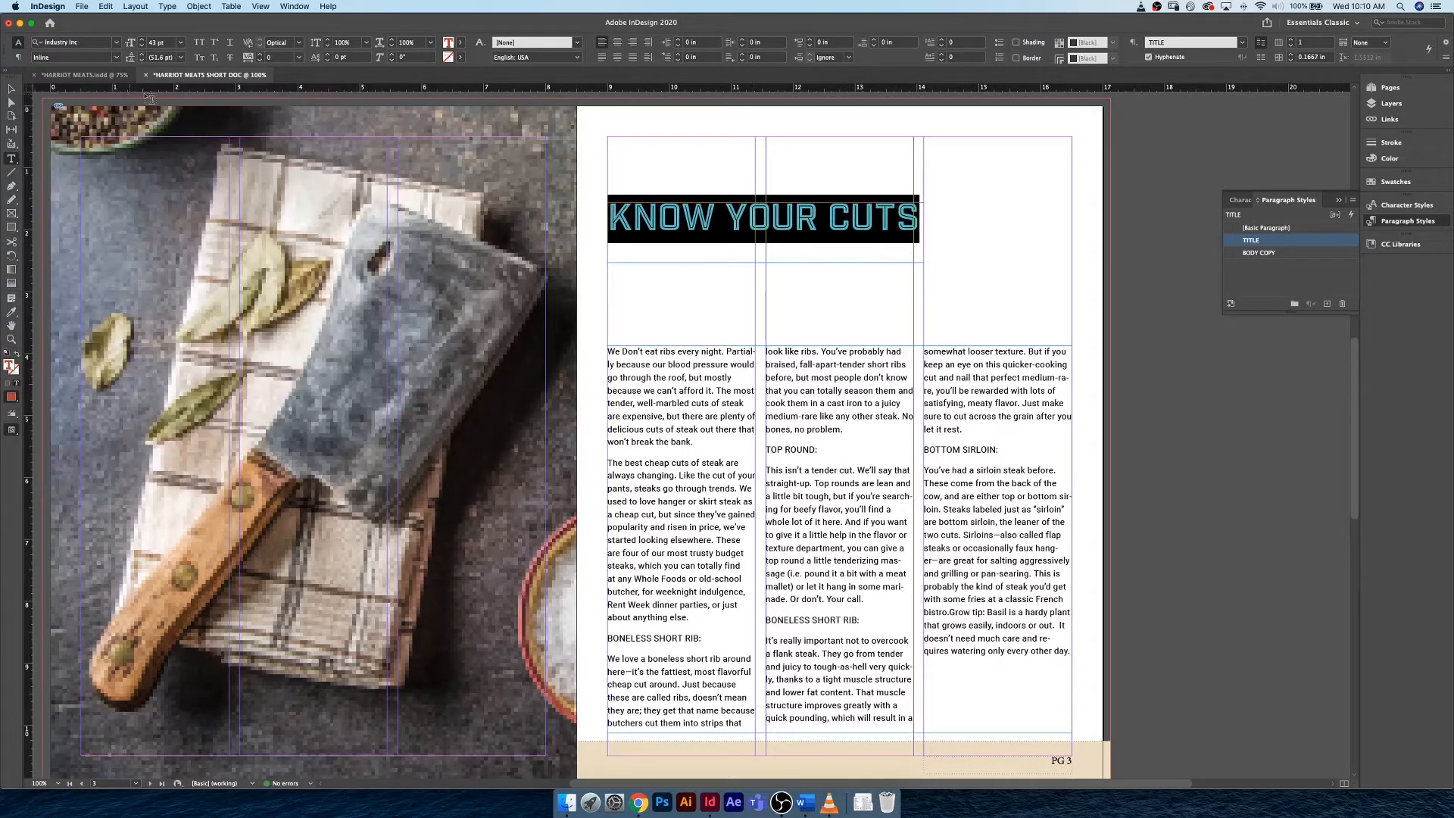
click(11, 90)
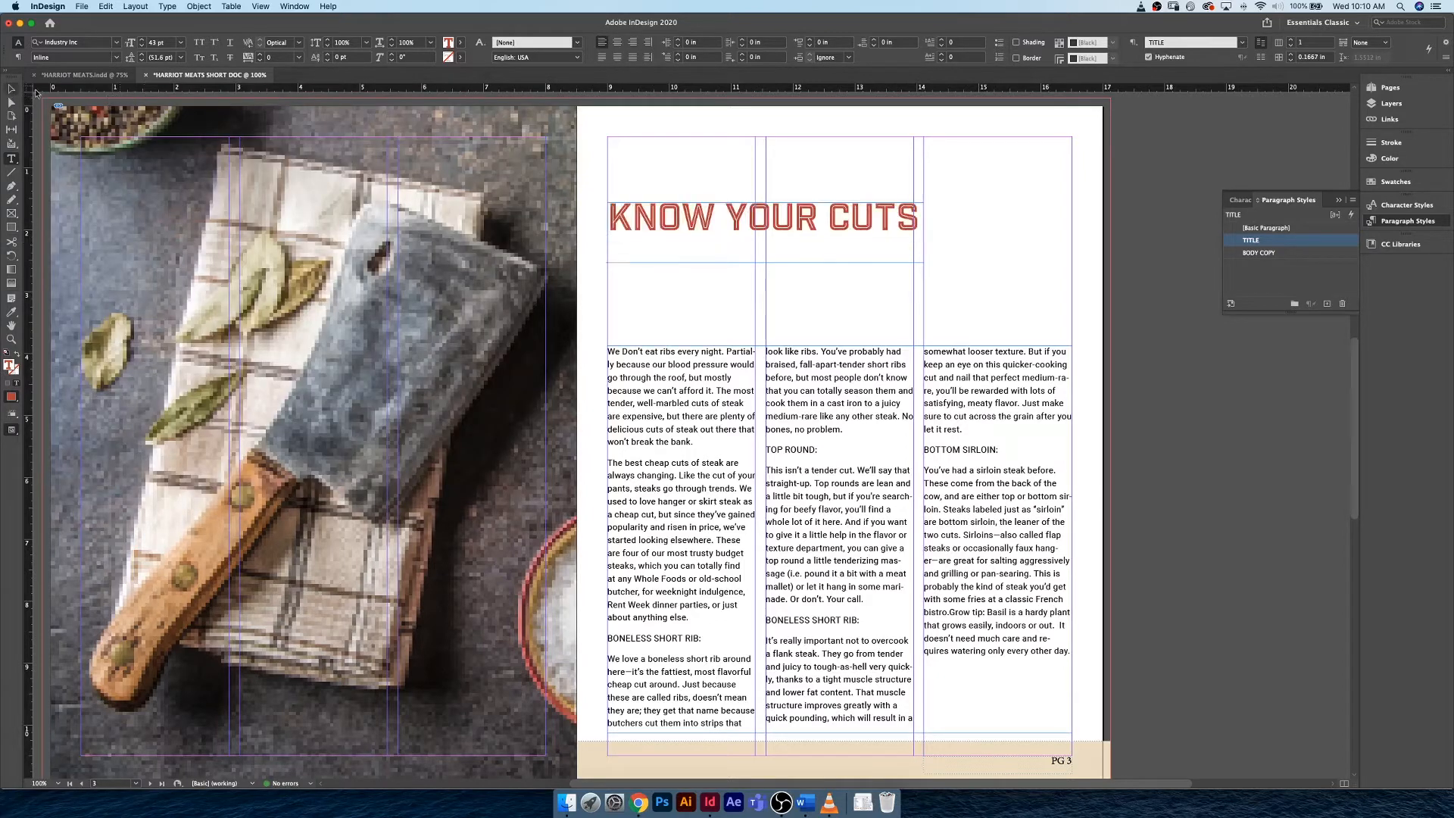
Draw a text frame about 5.11 in wide between the KNOW YOUR CUTS heading and the body copy, matching the heading's width
click(729, 307)
key(t)
drag(610, 267, 923, 334)
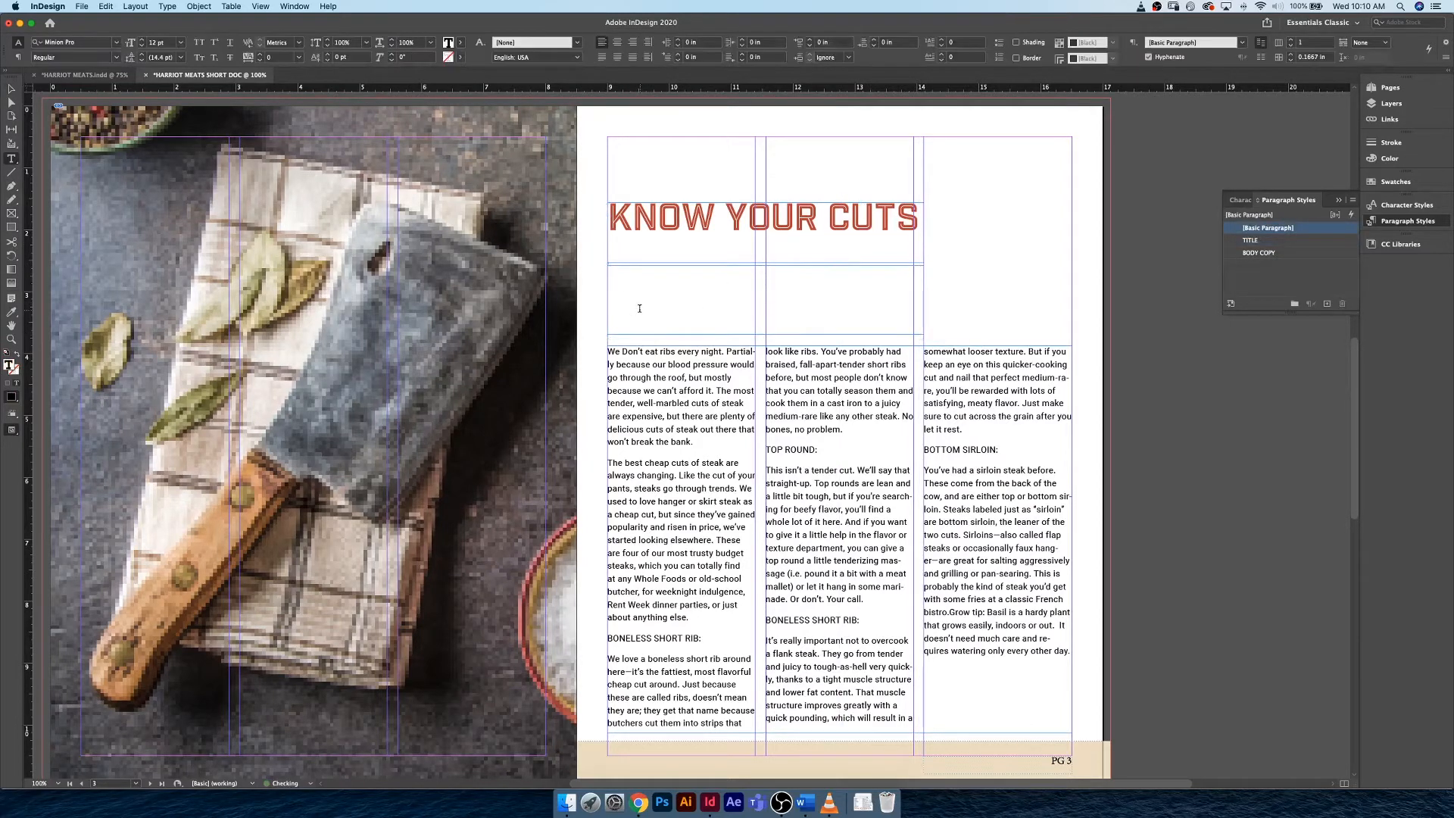
Copy the "Knowing your cuts of meat" sentence from the Harriot Meats Body Copy document in Word and paste it into InDesign's new frame
key(super+Tab)
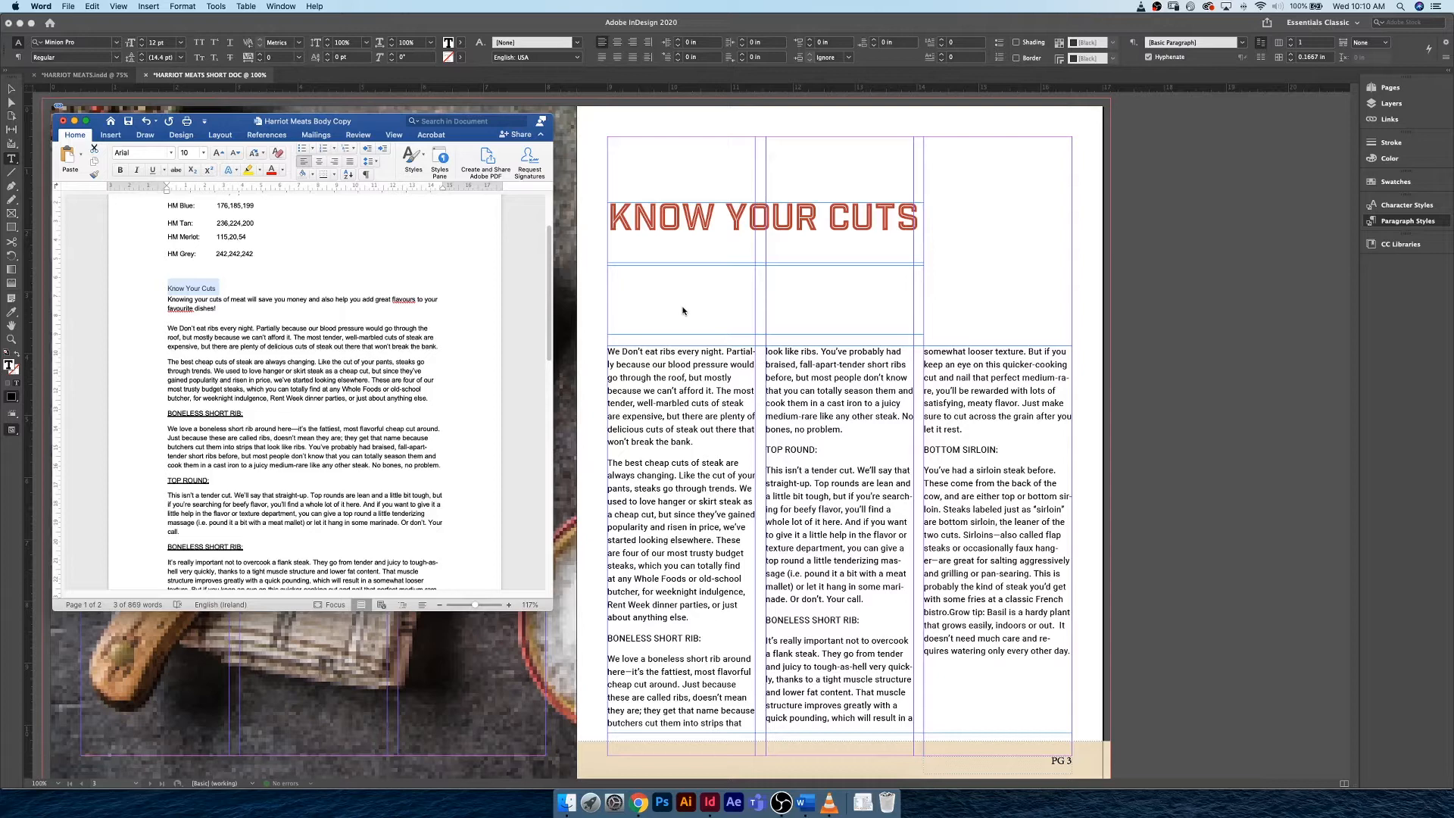
key(super+Tab)
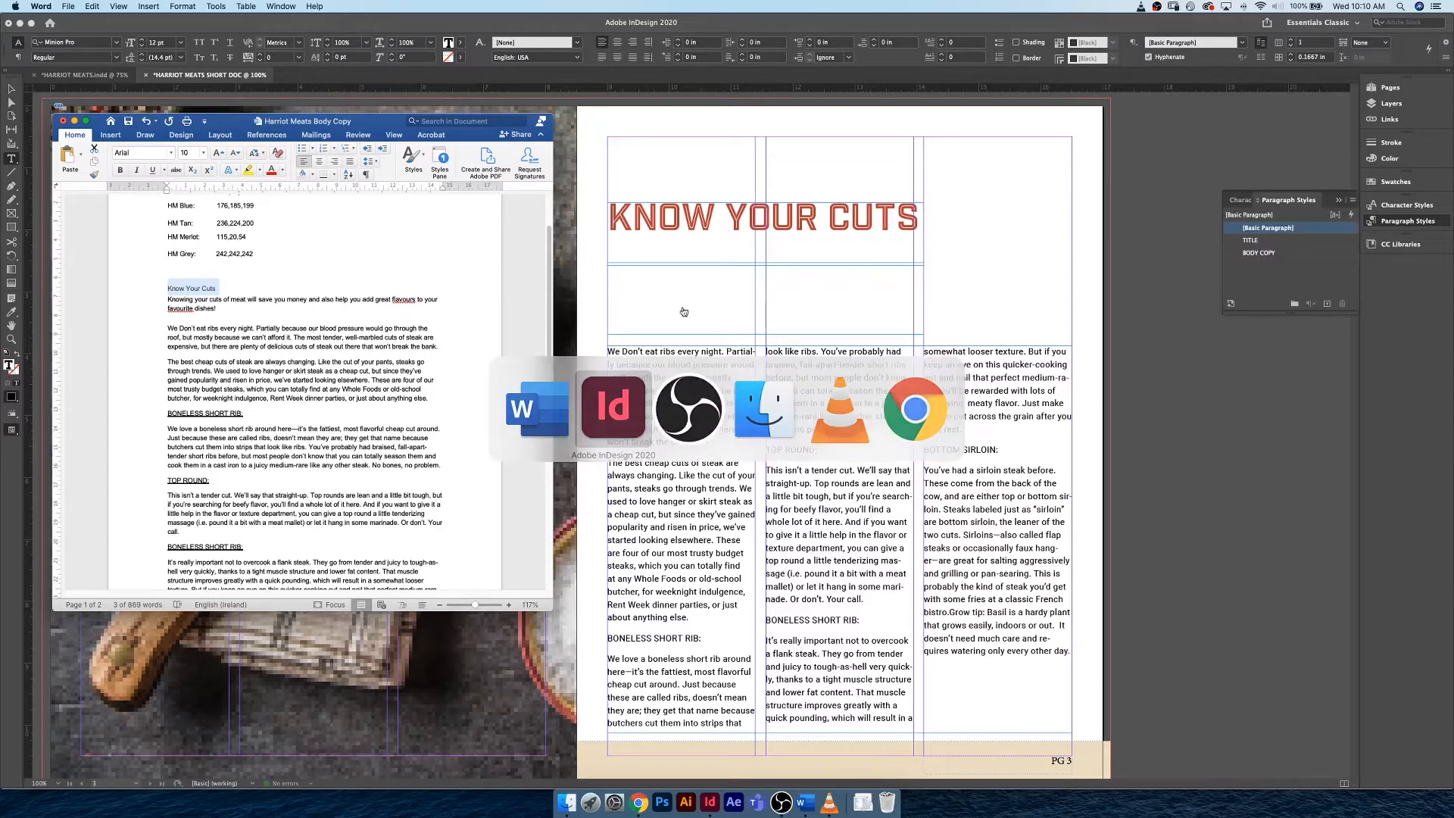
key(super+Tab)
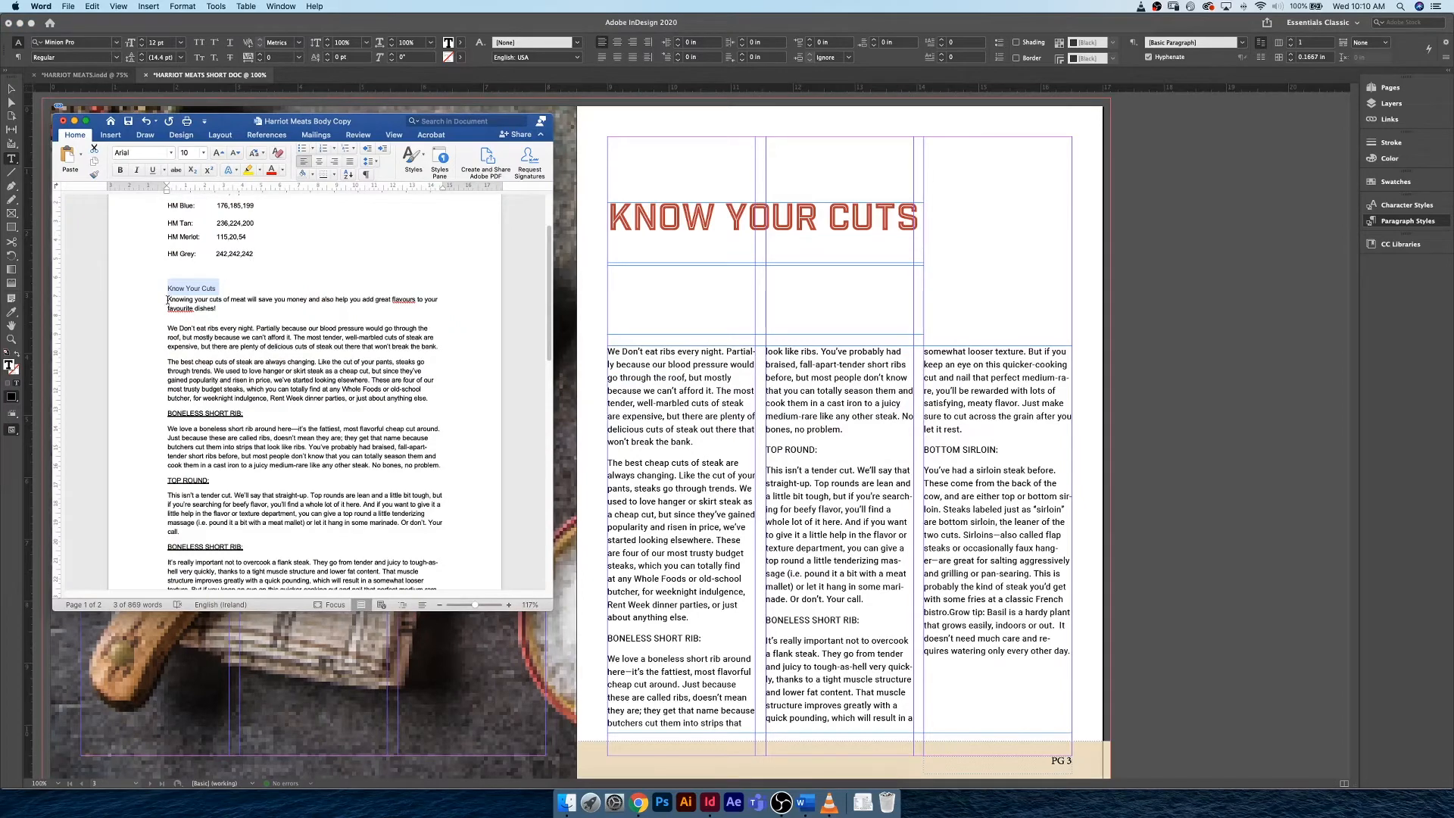
drag(167, 299, 216, 309)
key(super+c)
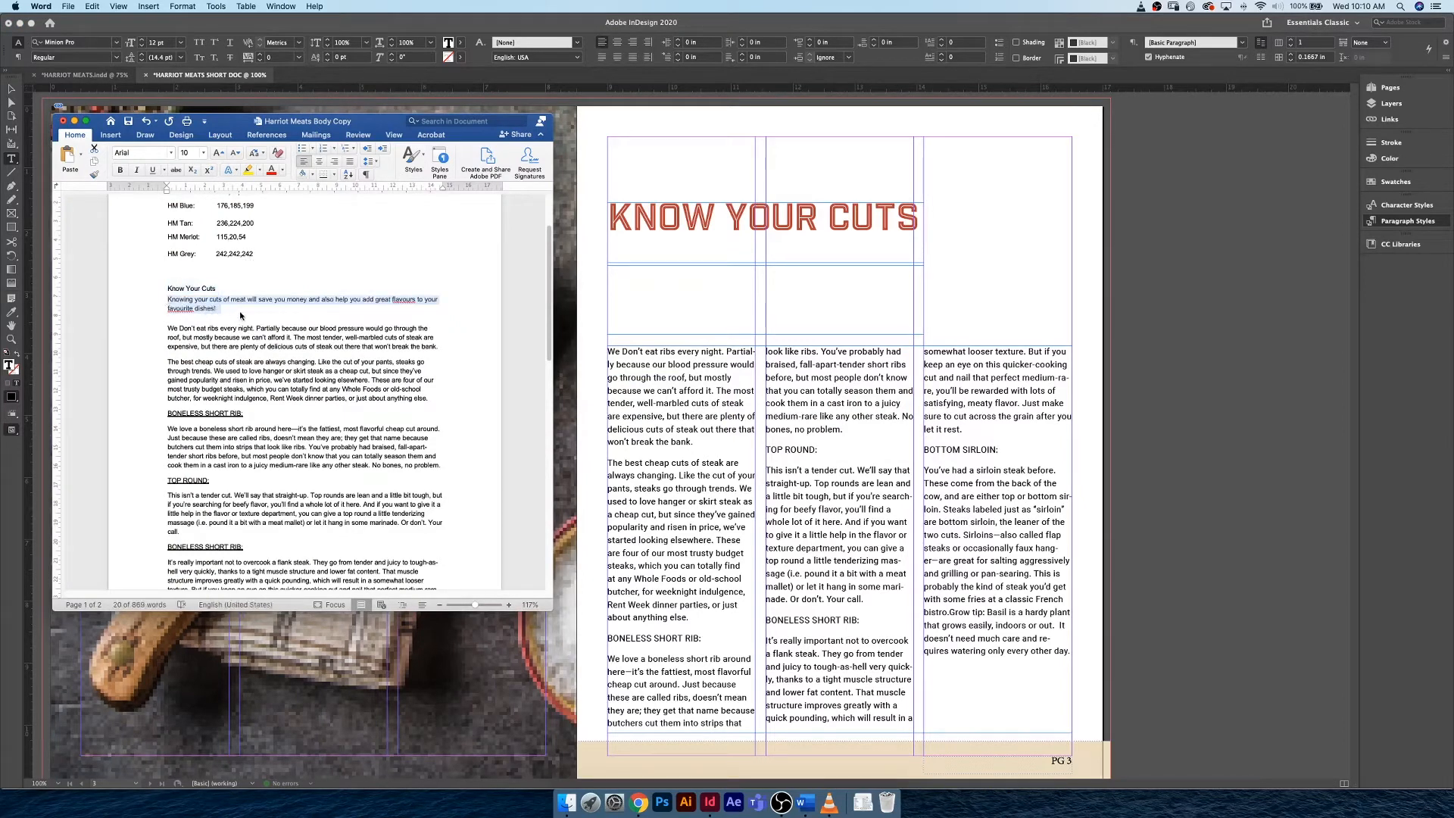
key(super+Tab)
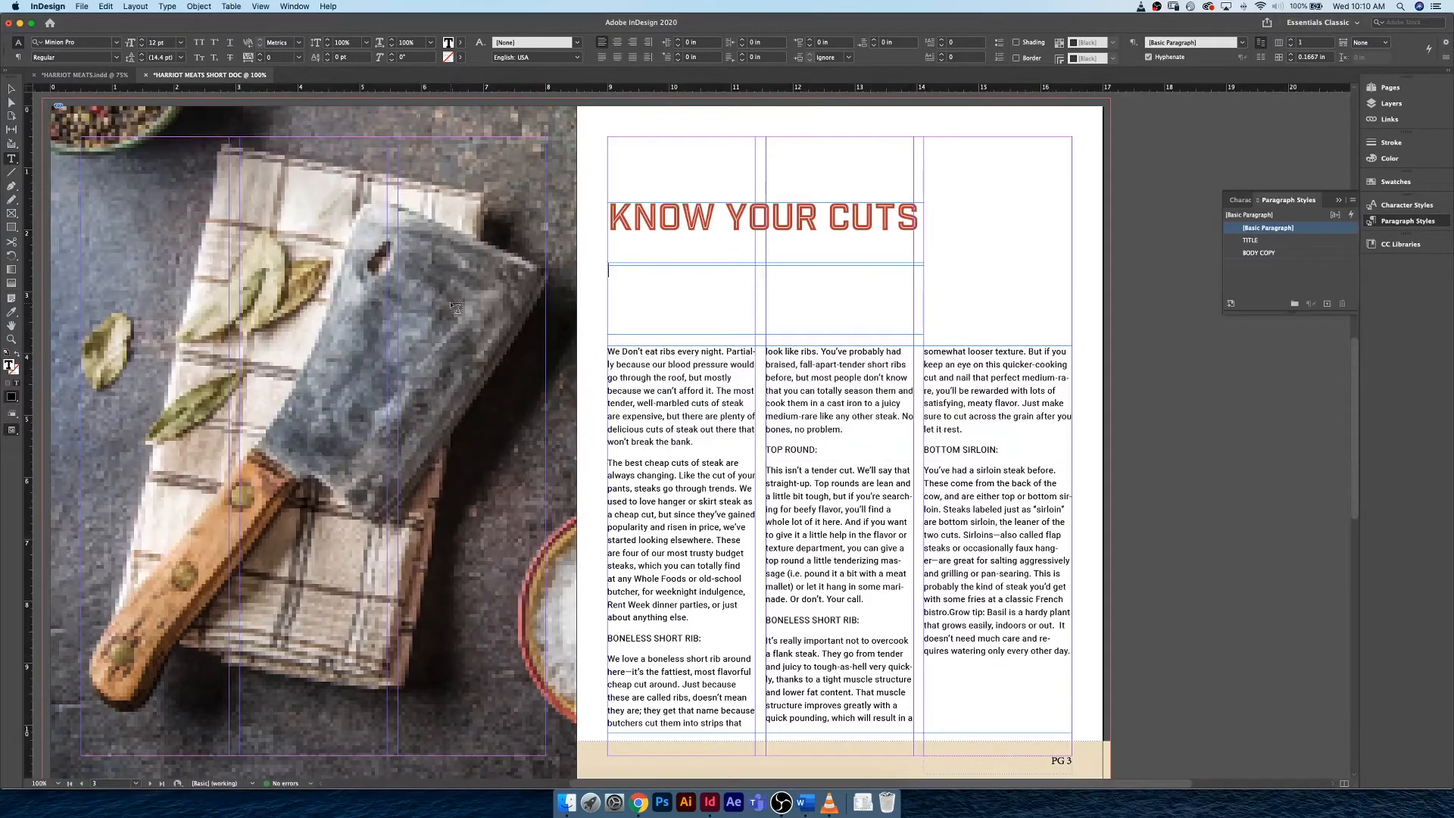
click(657, 293)
key(super+v)
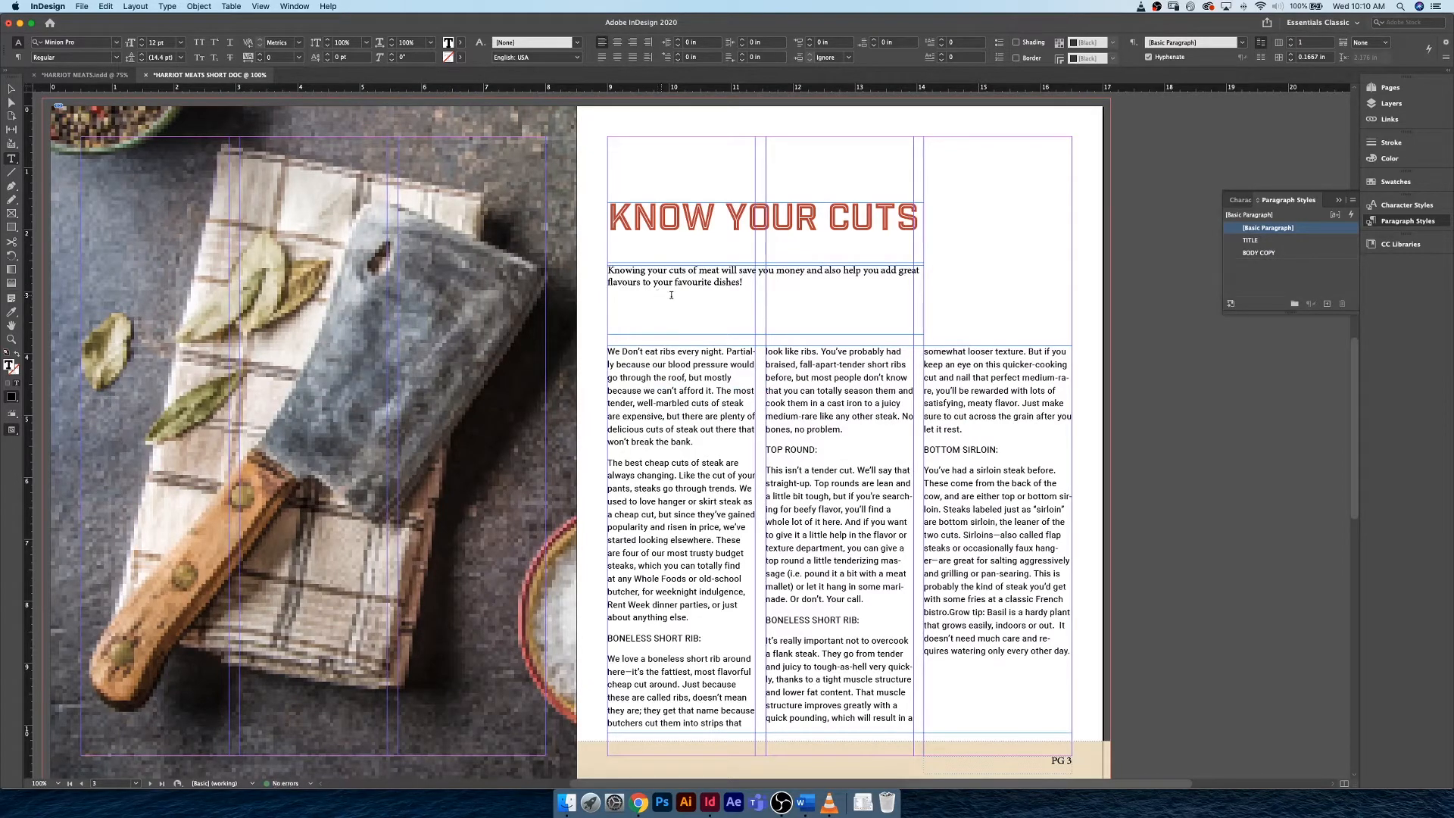
Create a paragraph style from the whole pasted sentence and name it SUB HEADING
key(super+a)
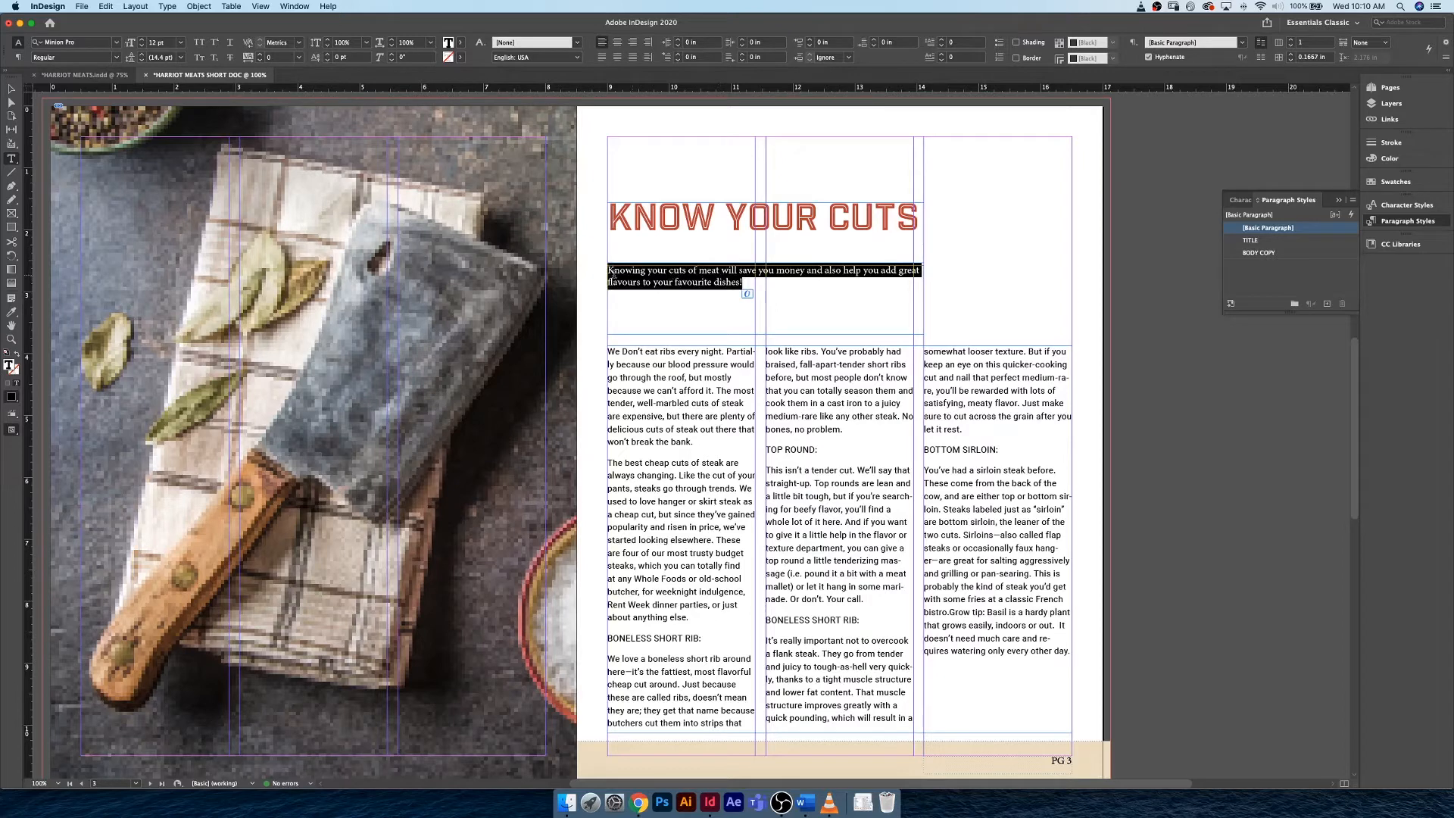
click(1327, 304)
click(1319, 241)
click(1320, 241)
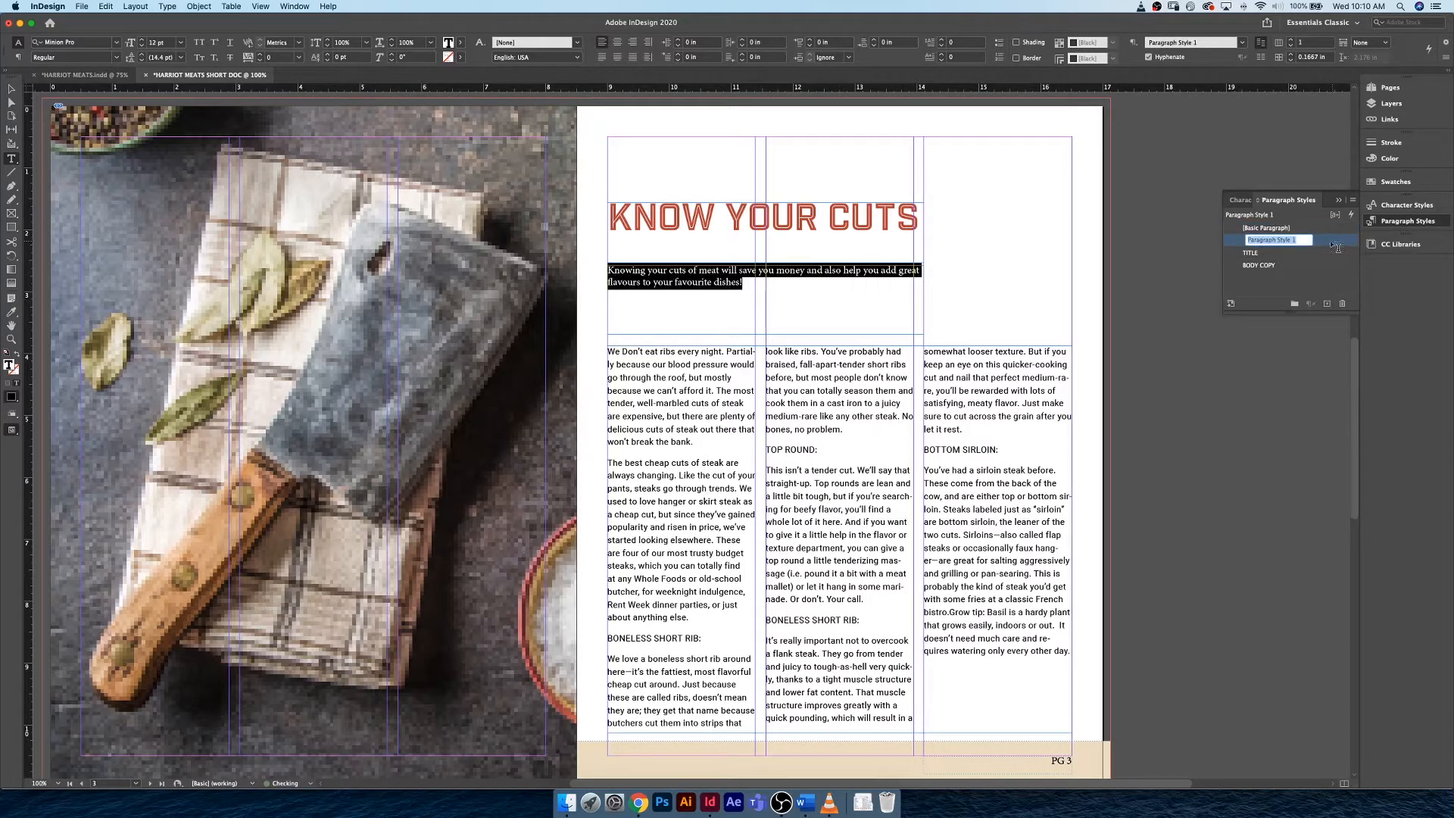
double_click(1324, 241)
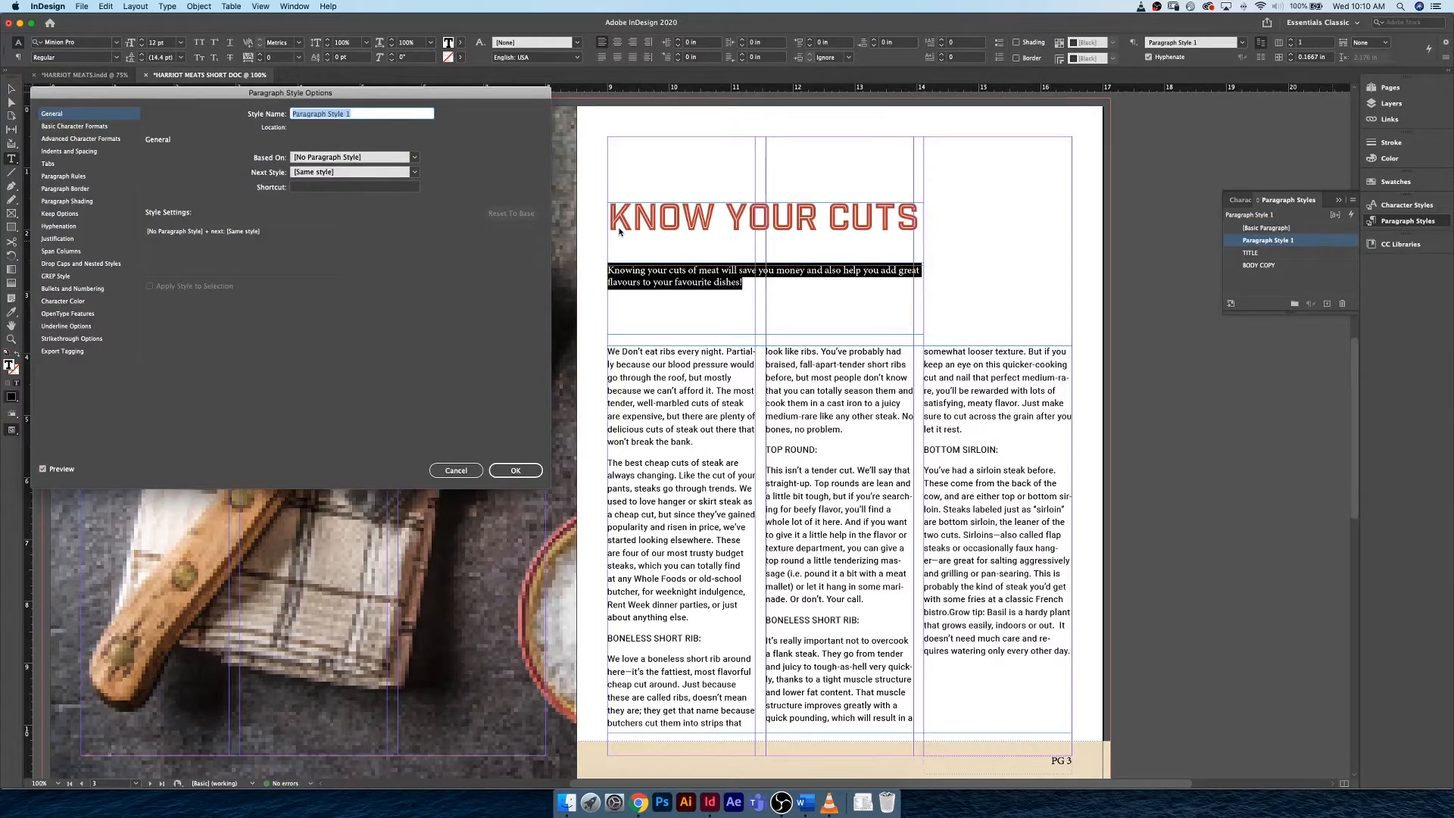
text(SUB HEADING)
Set the SUB HEADING style's font family to Roboto Slab and its size to 13 pt
click(83, 125)
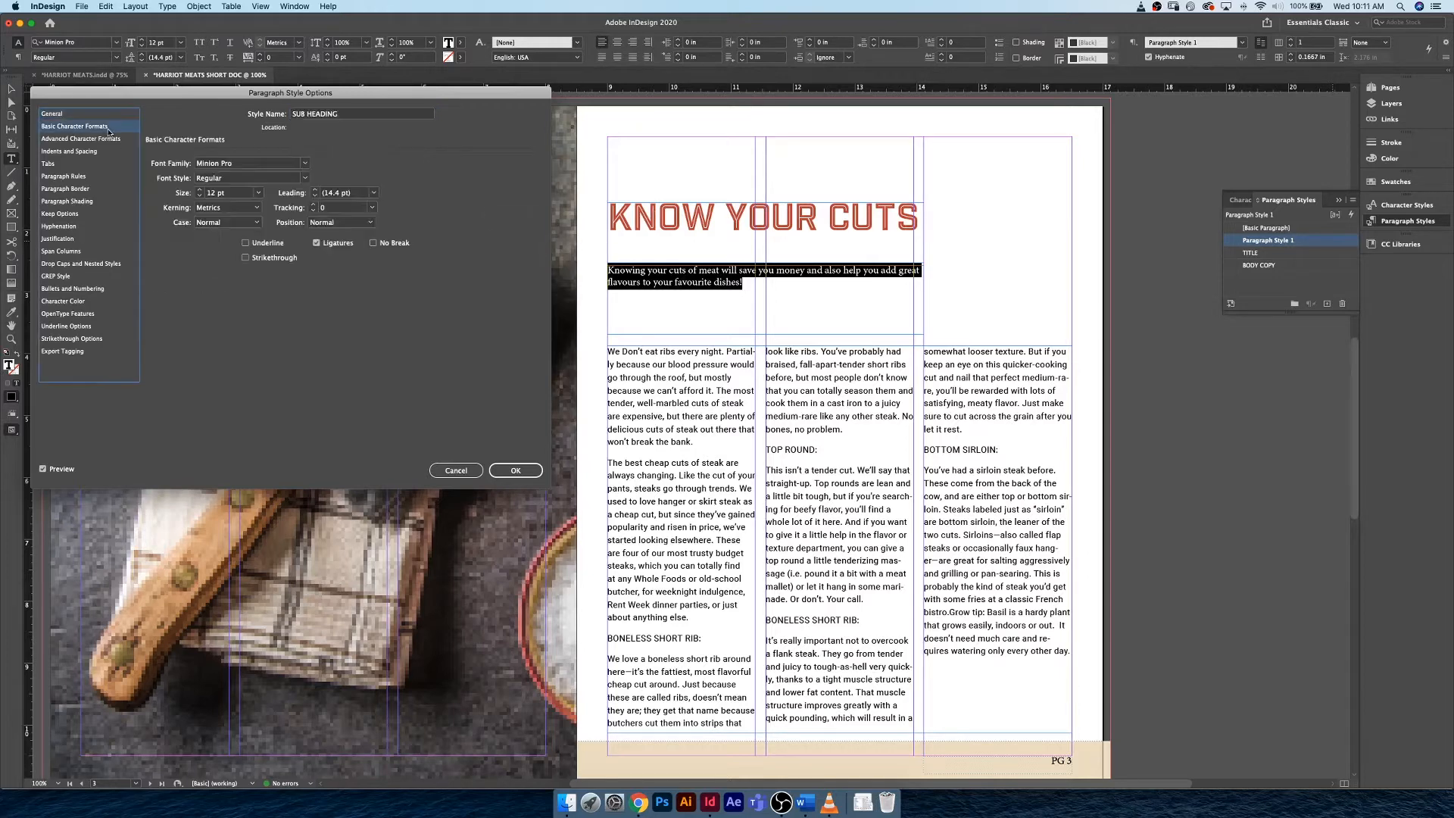
click(258, 165)
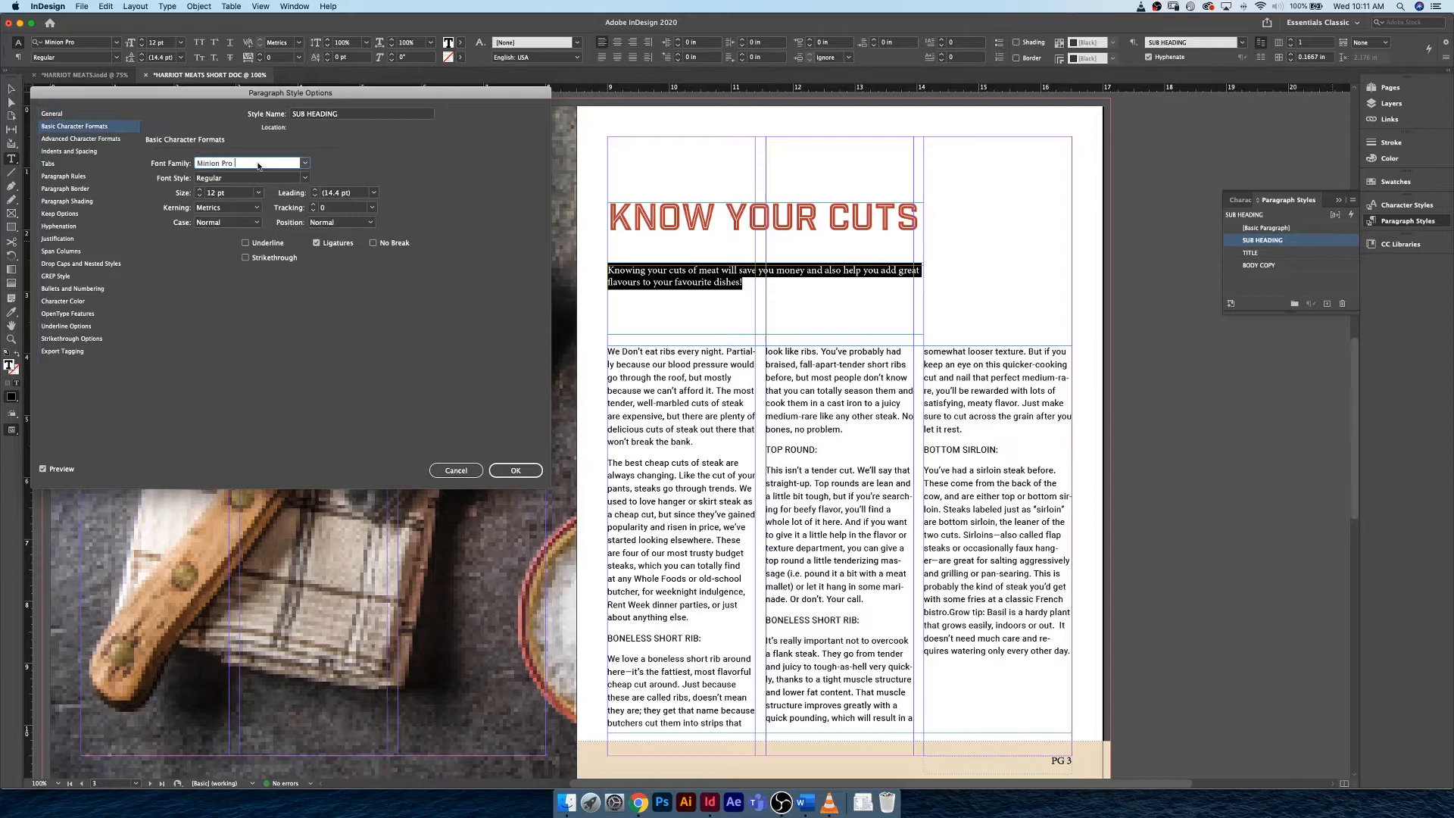
triple_click(258, 165)
text(Roboto Slab)
key(Tab)
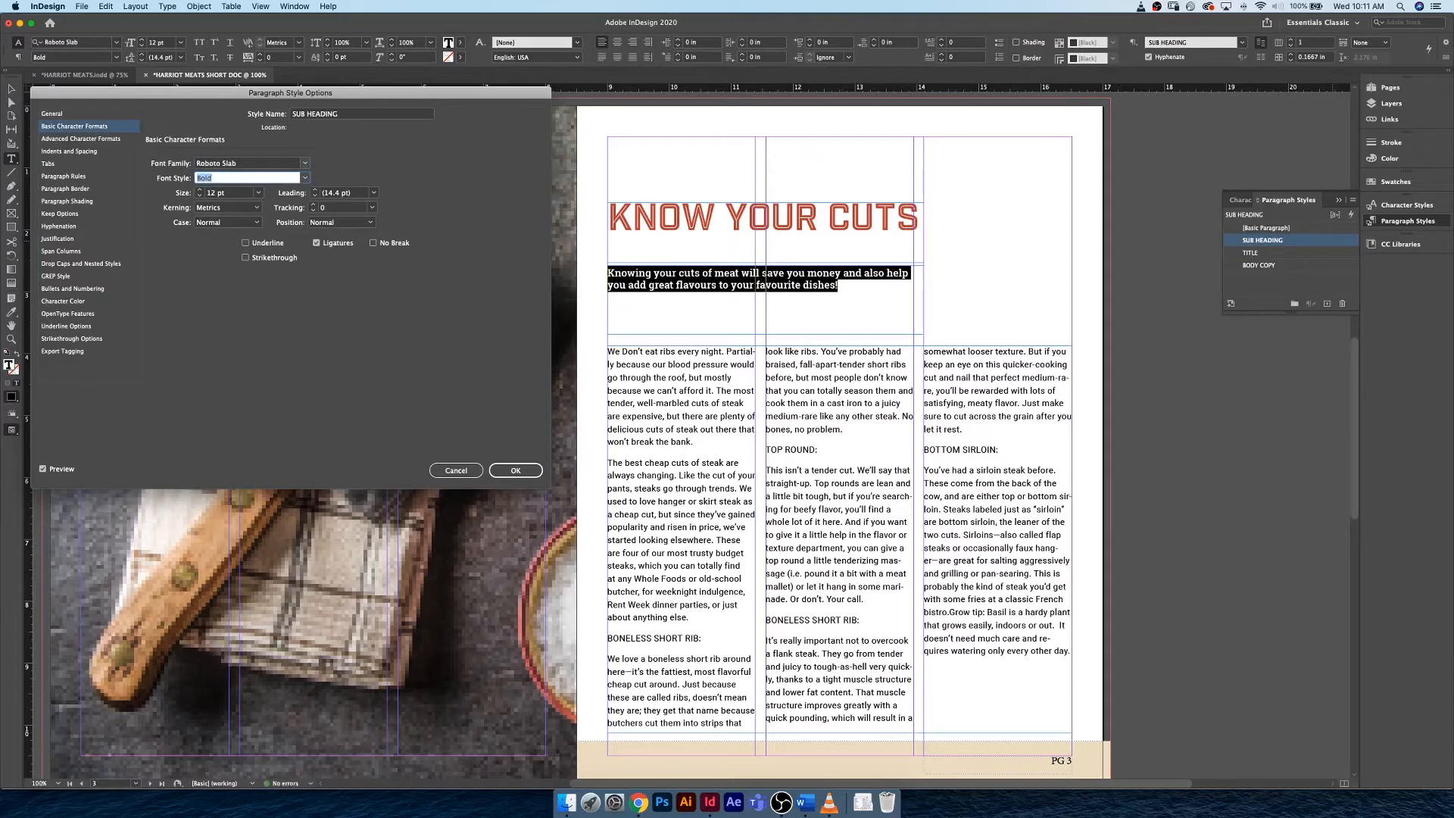
click(202, 195)
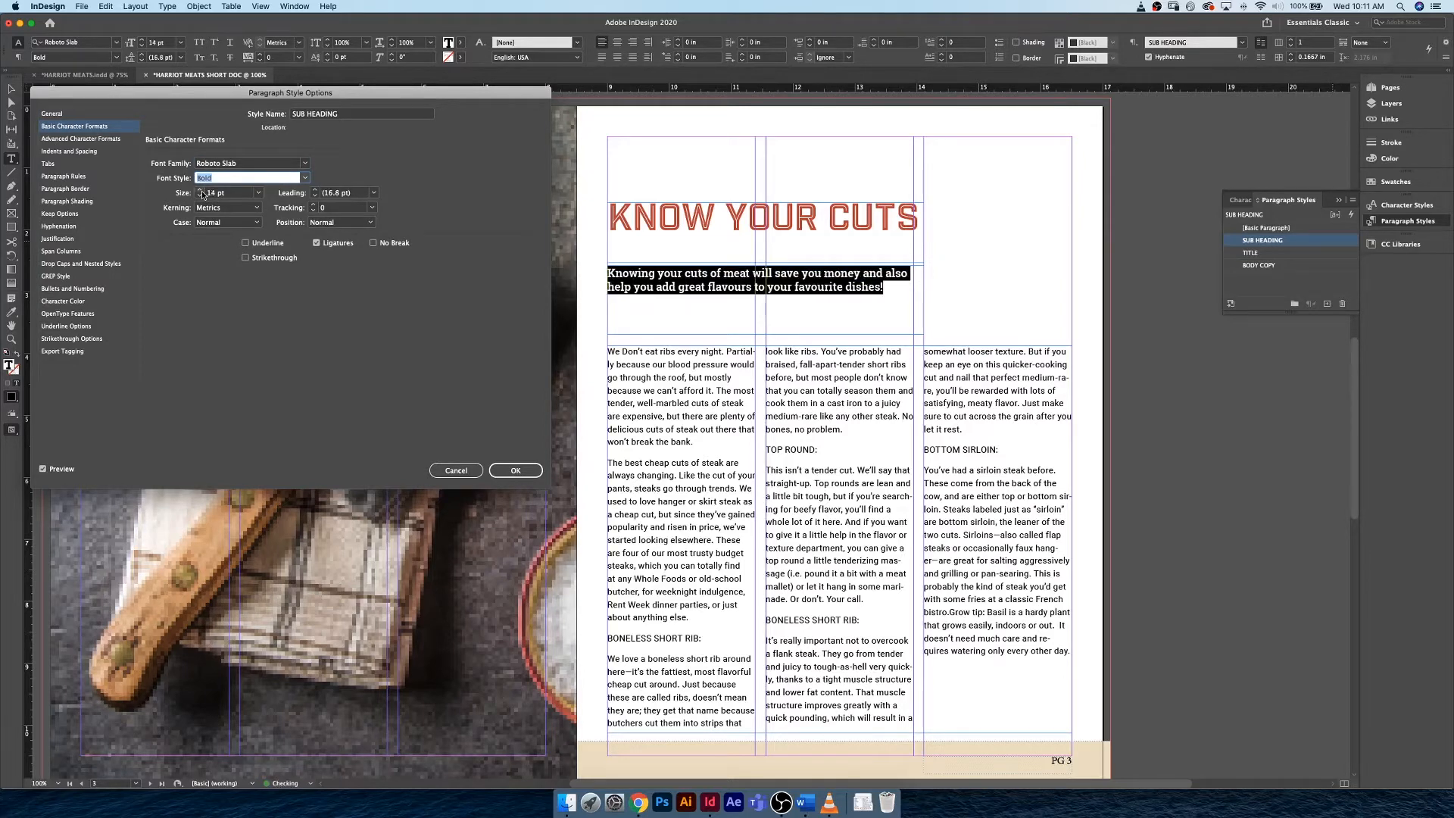
click(202, 193)
click(199, 196)
Try a 30 pt leading for the SUB HEADING style, reduce it to 22 pt, and set the size to 16 pt
click(315, 190)
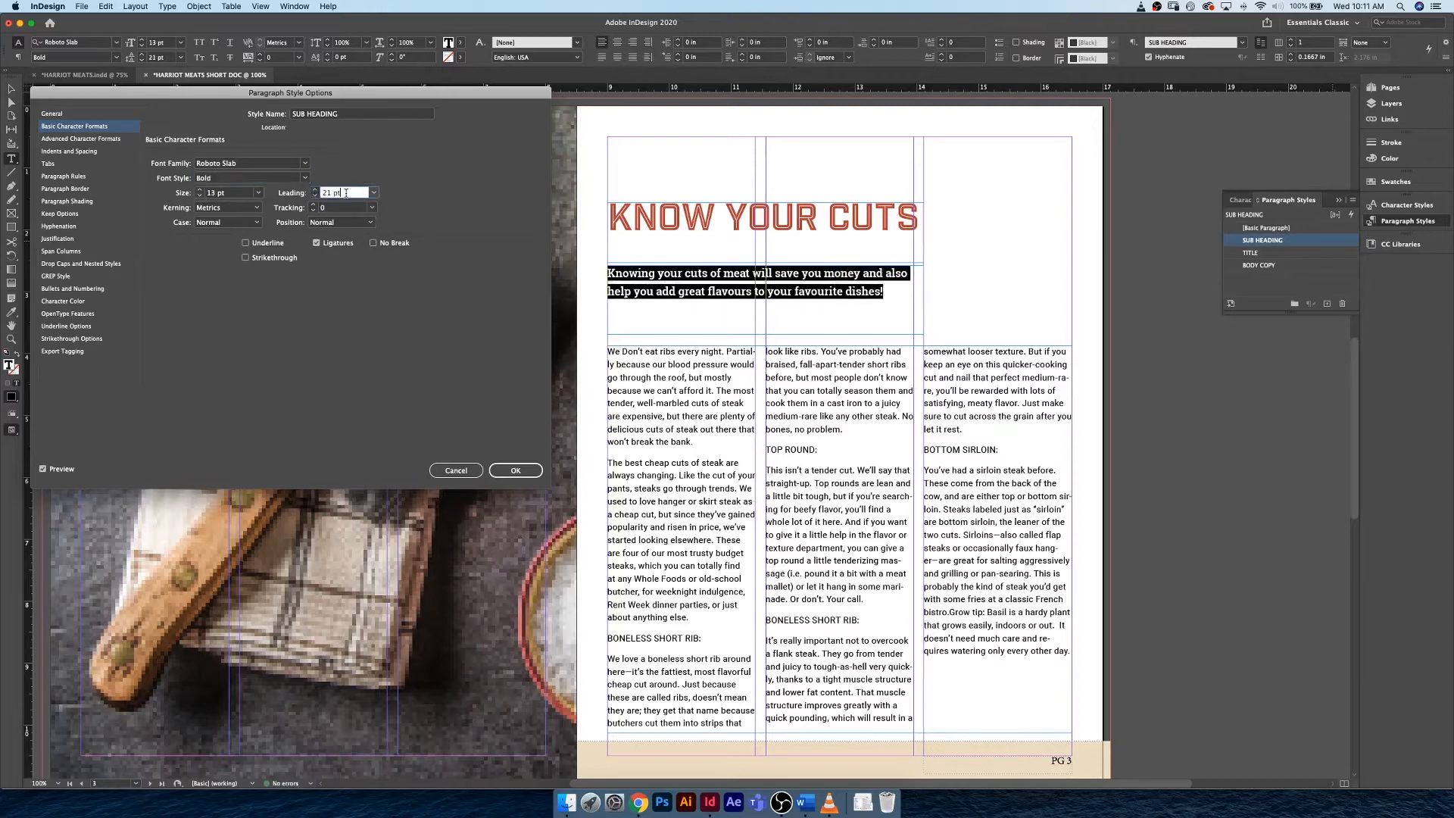
triple_click(346, 194)
text(30)
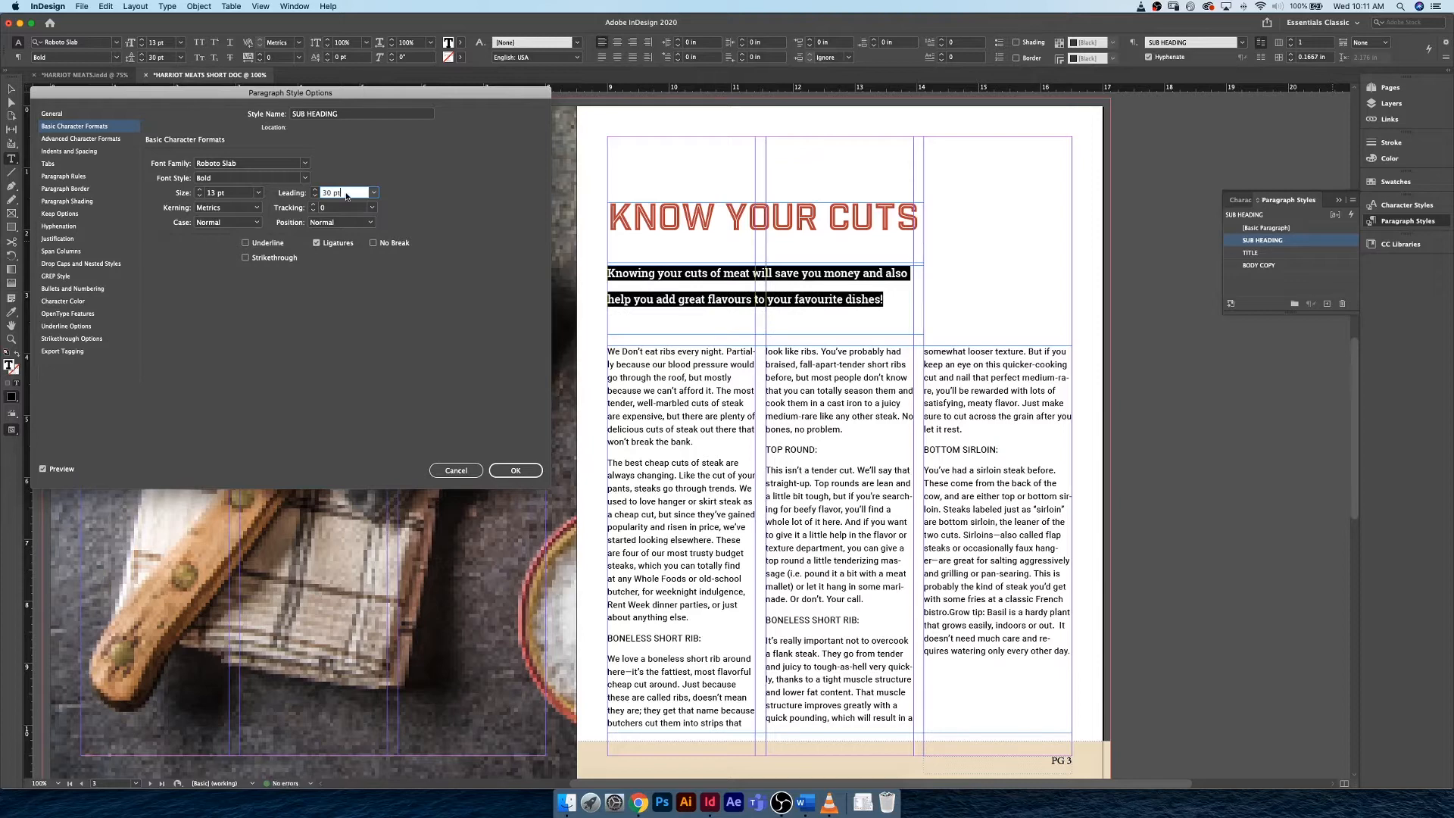
key(Down)
key(Down)
key(Down)
key(Down)
key(Down)
key(Down)
key(Down)
key(Down)
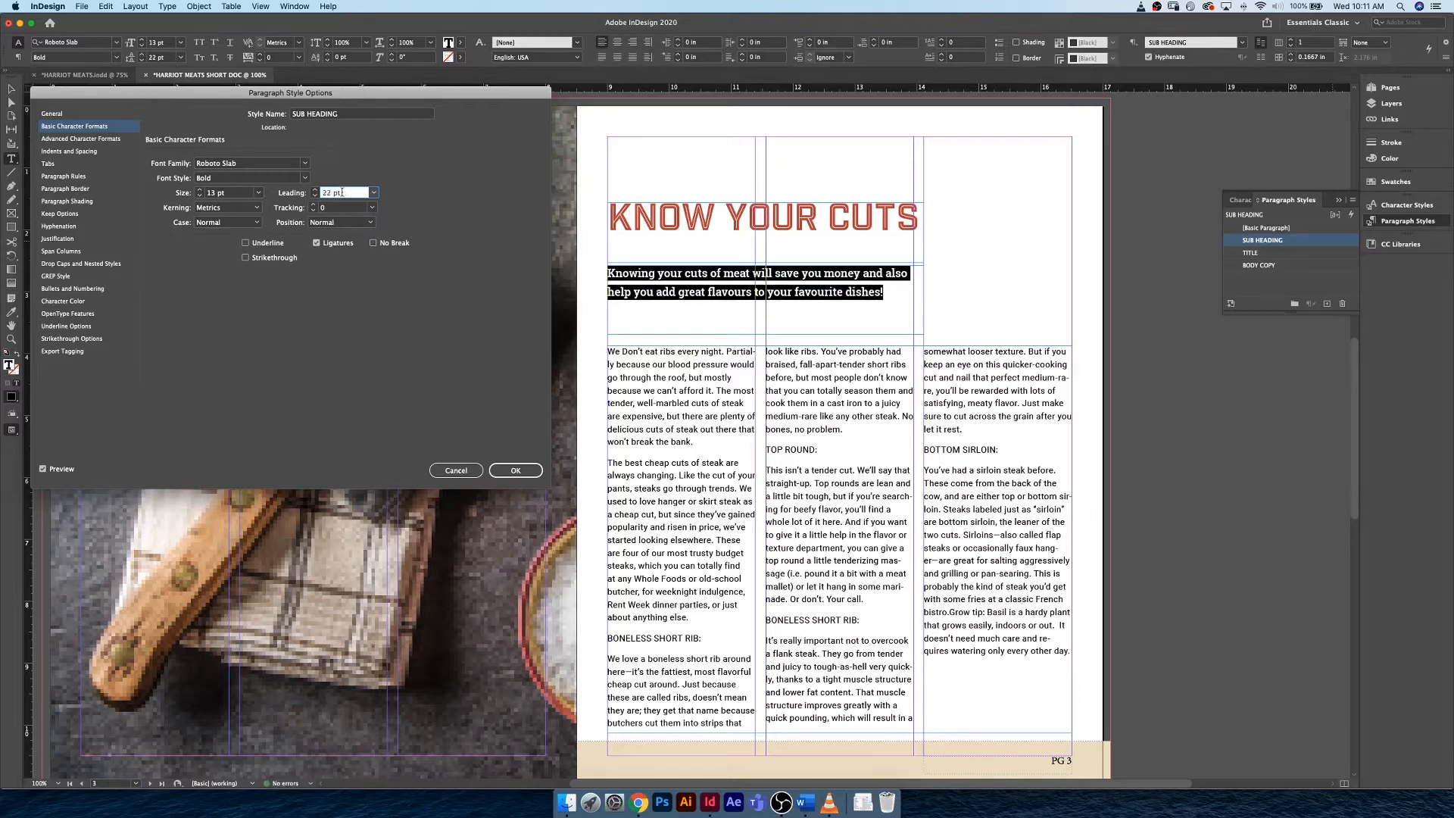
click(200, 190)
click(199, 190)
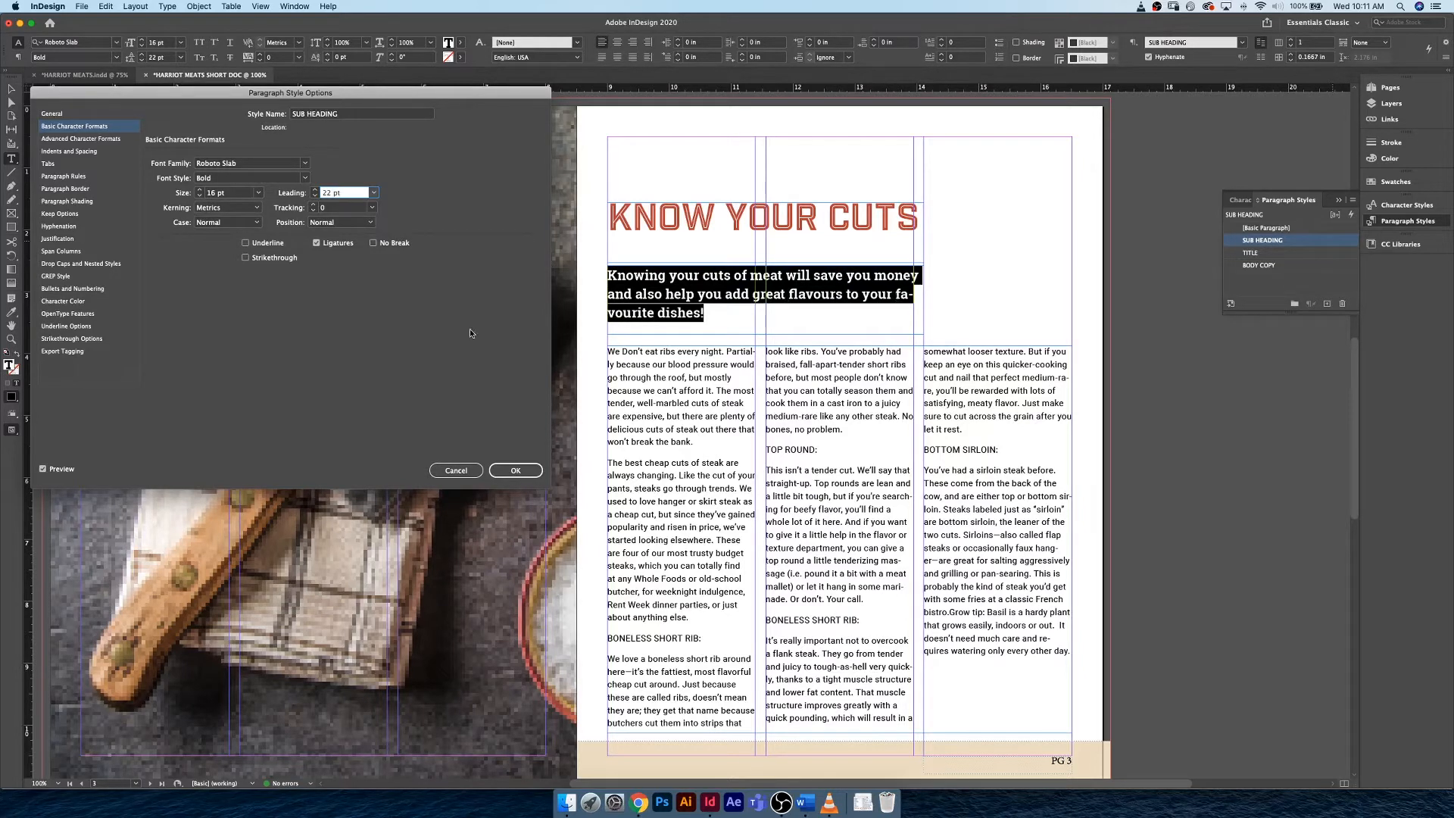
Set the SUB HEADING style's character color to HM Blue, apply the options and leave text editing with the frame selected
click(68, 301)
click(285, 223)
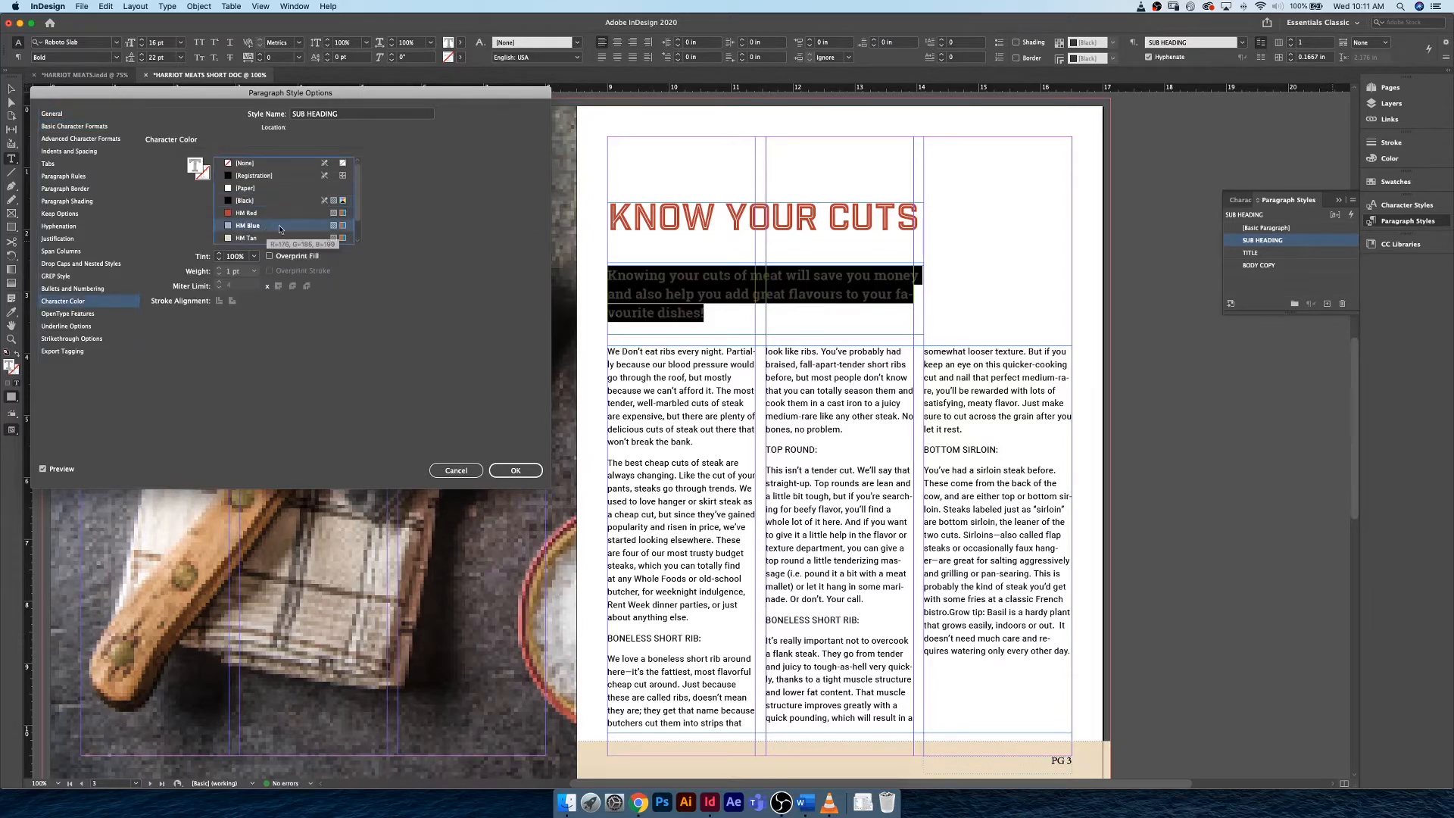
click(50, 112)
click(54, 126)
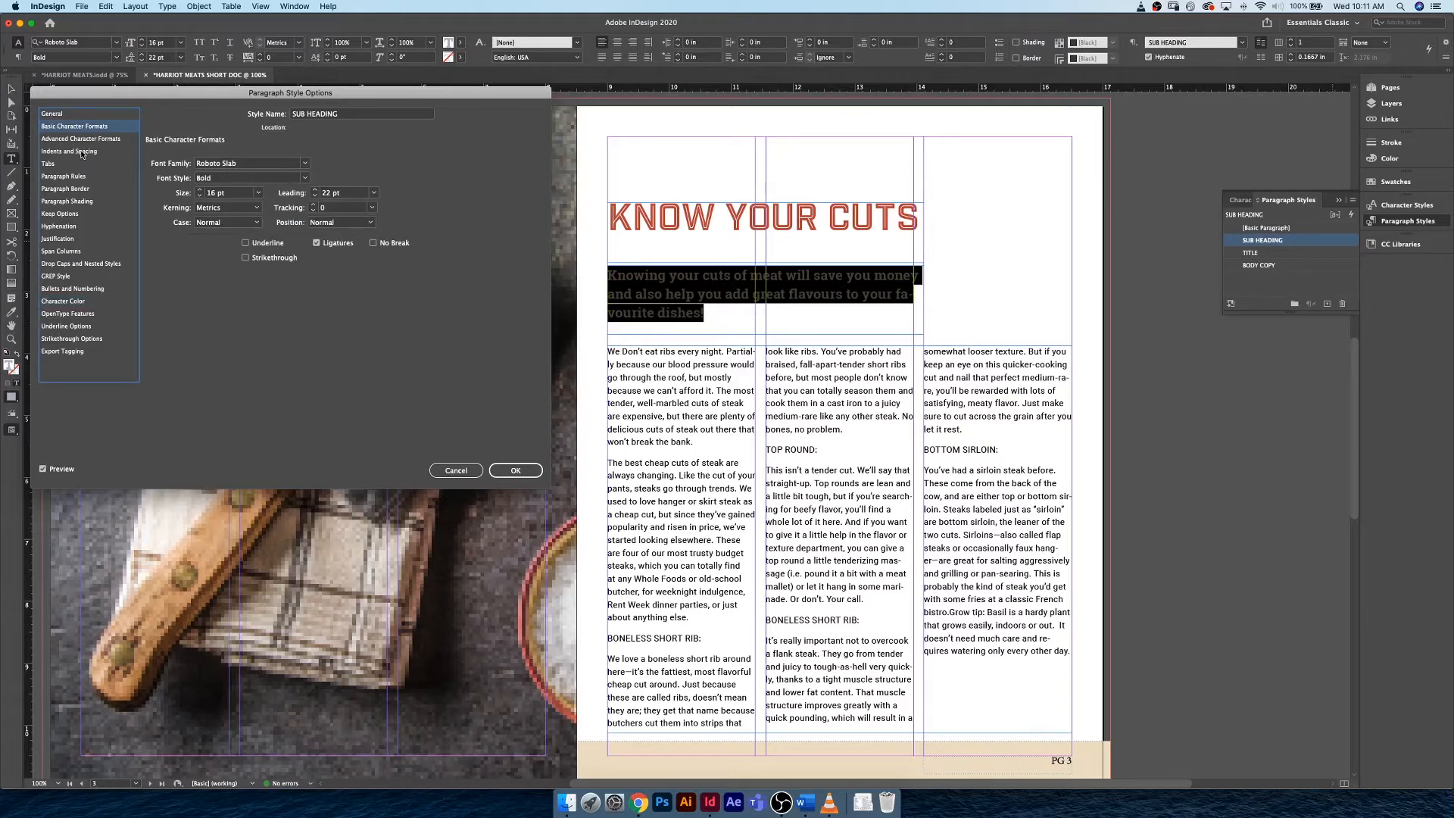
click(504, 468)
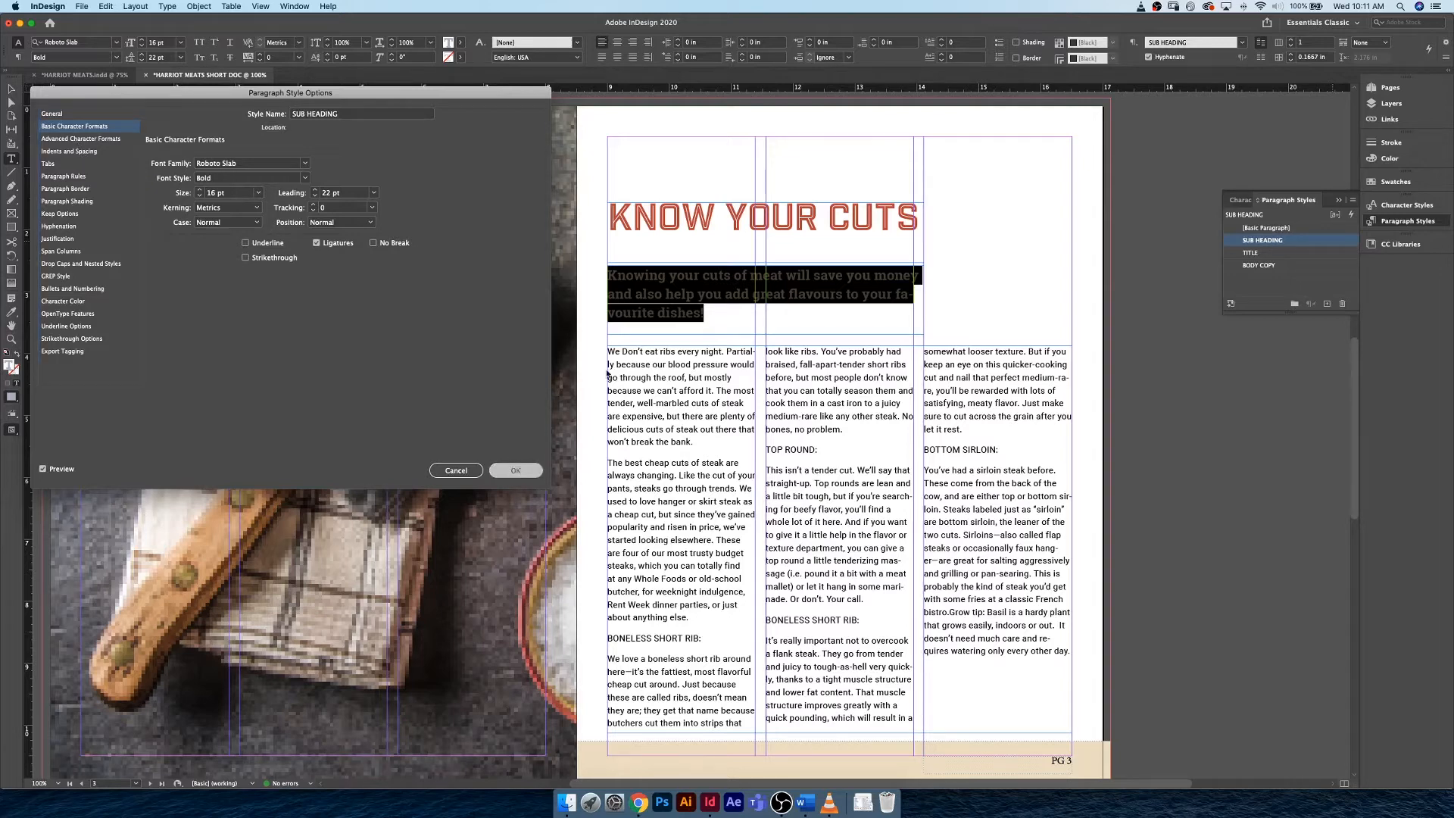
click(870, 291)
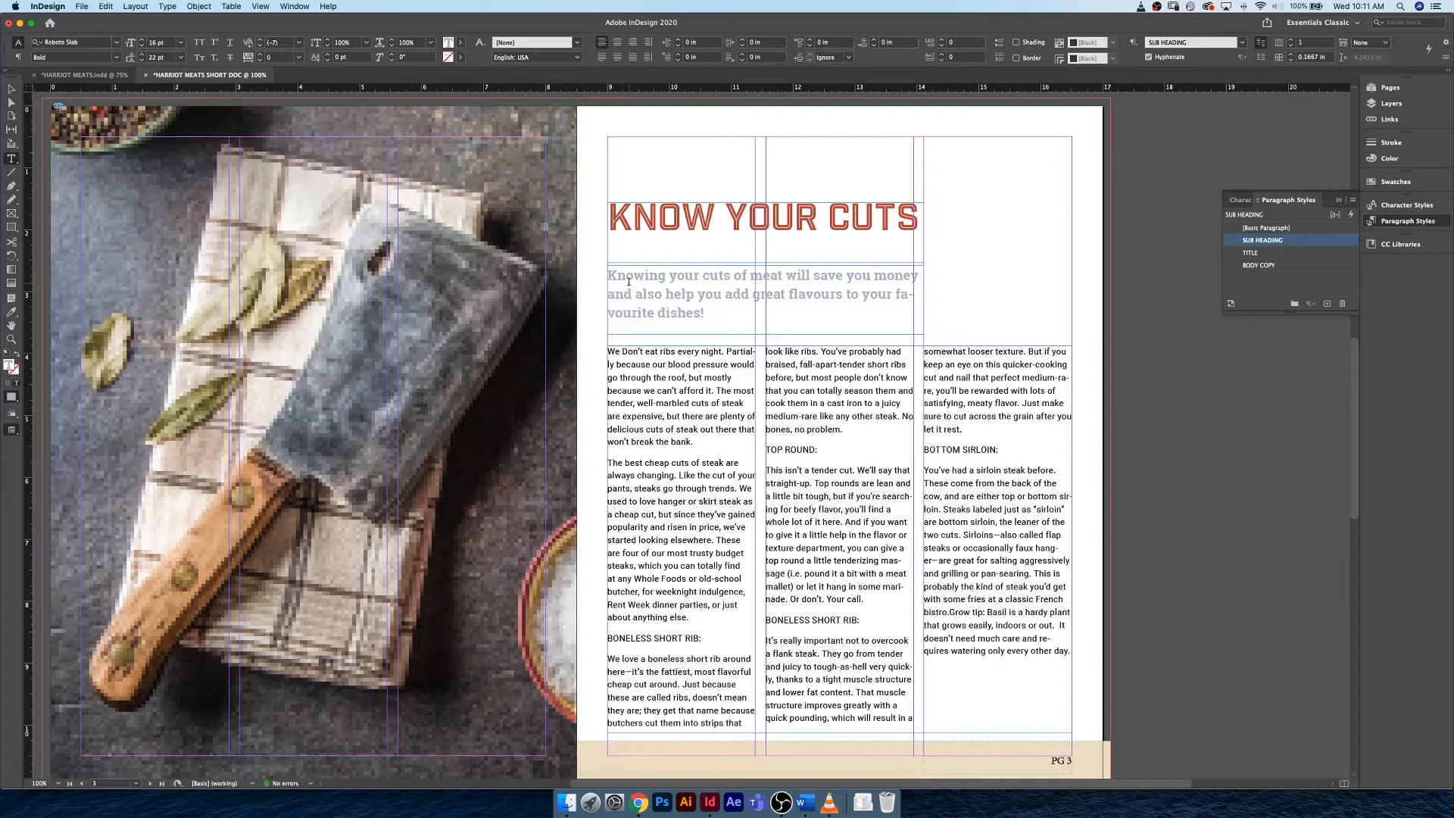
click(12, 90)
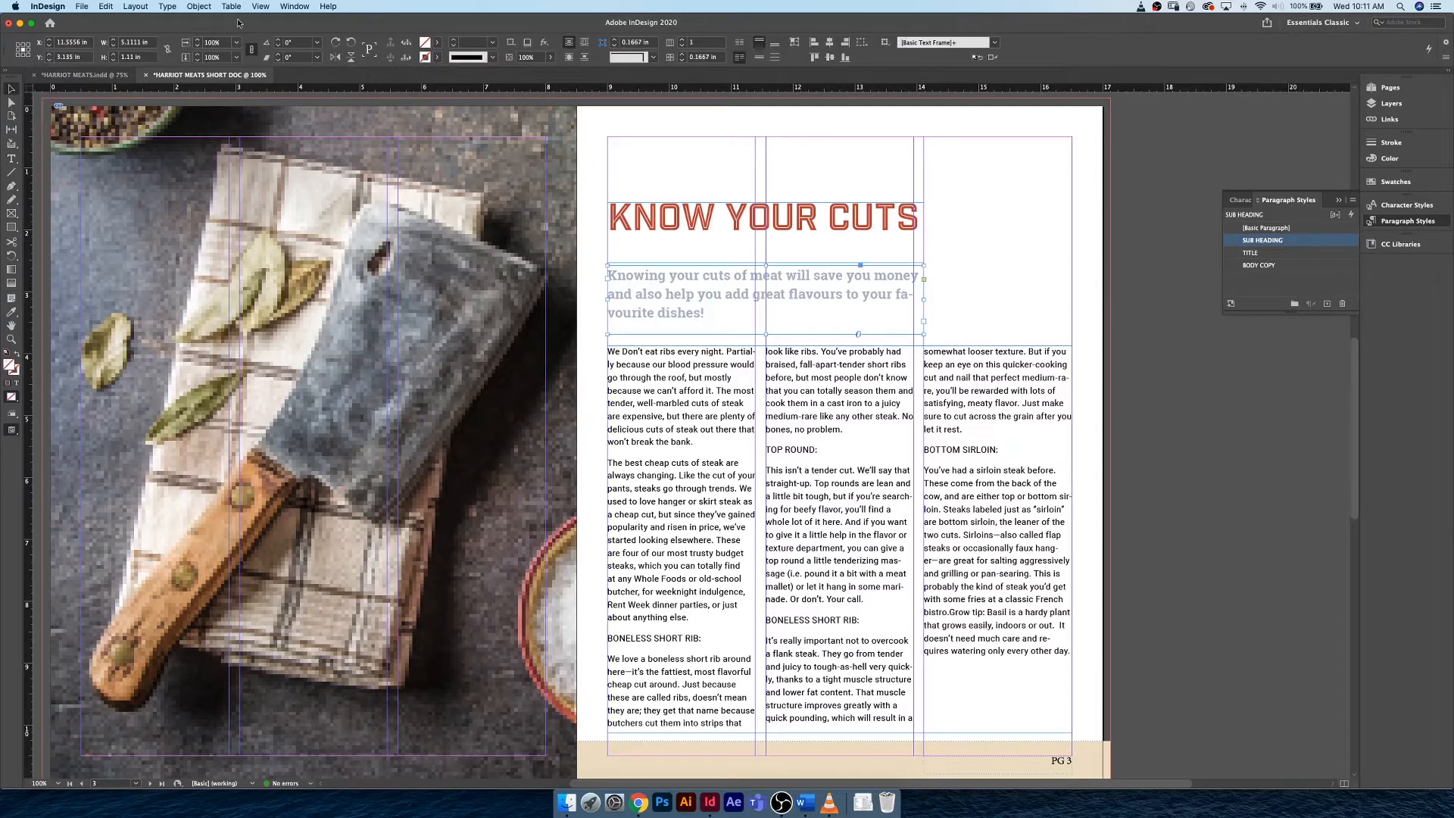
Show the document's hidden characters and deselect the subheading frame
click(167, 7)
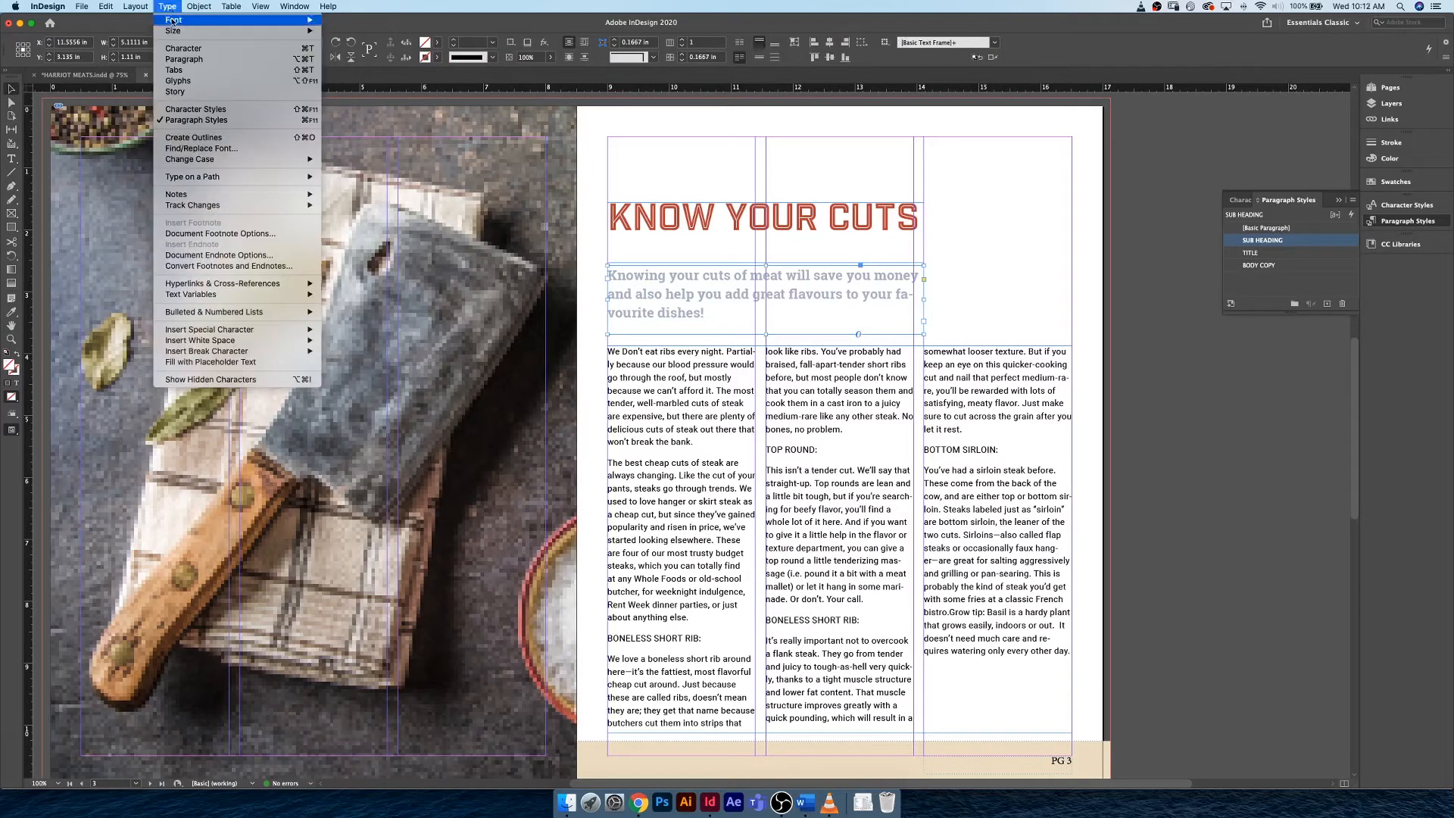
click(271, 379)
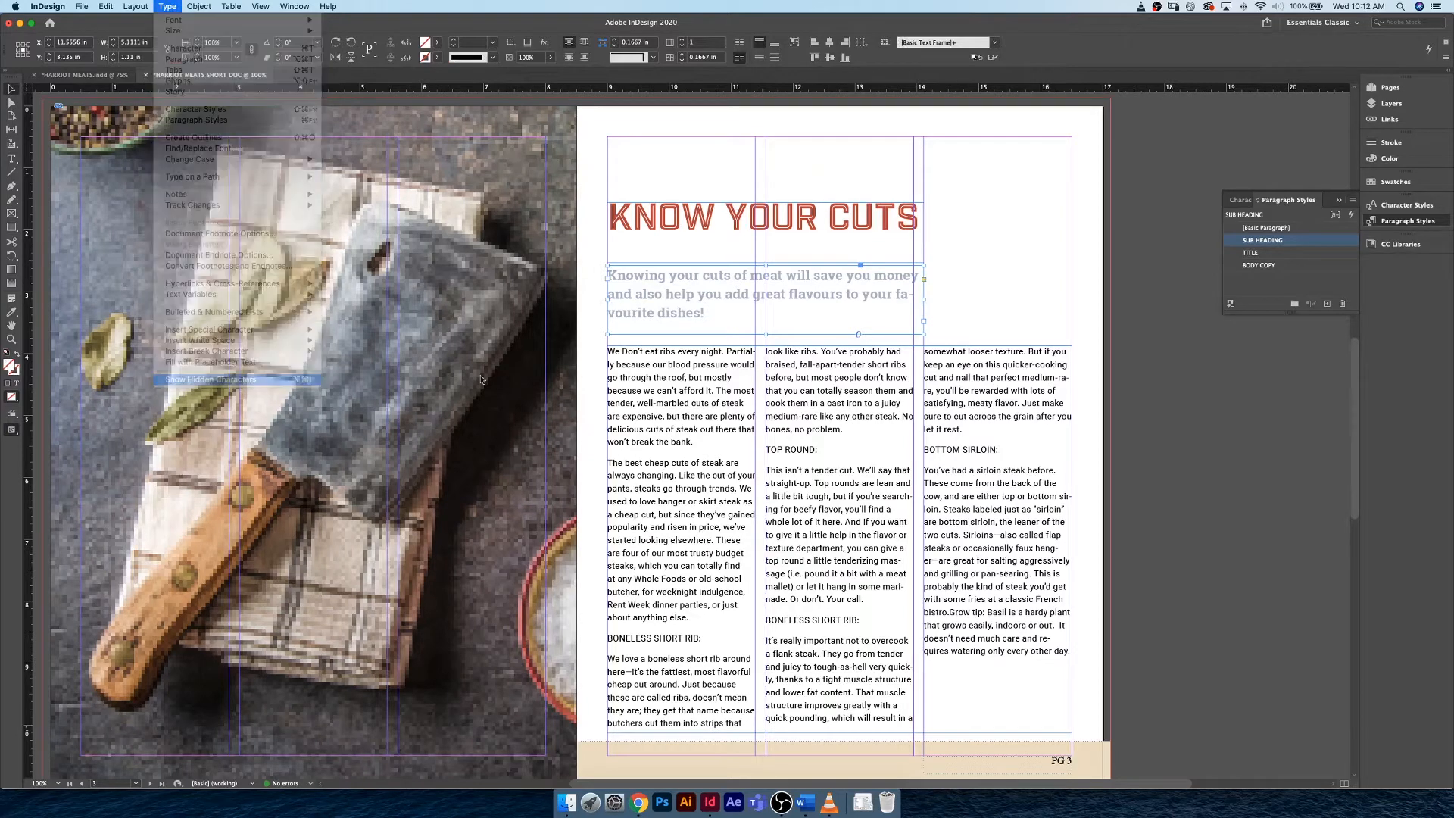
click(970, 306)
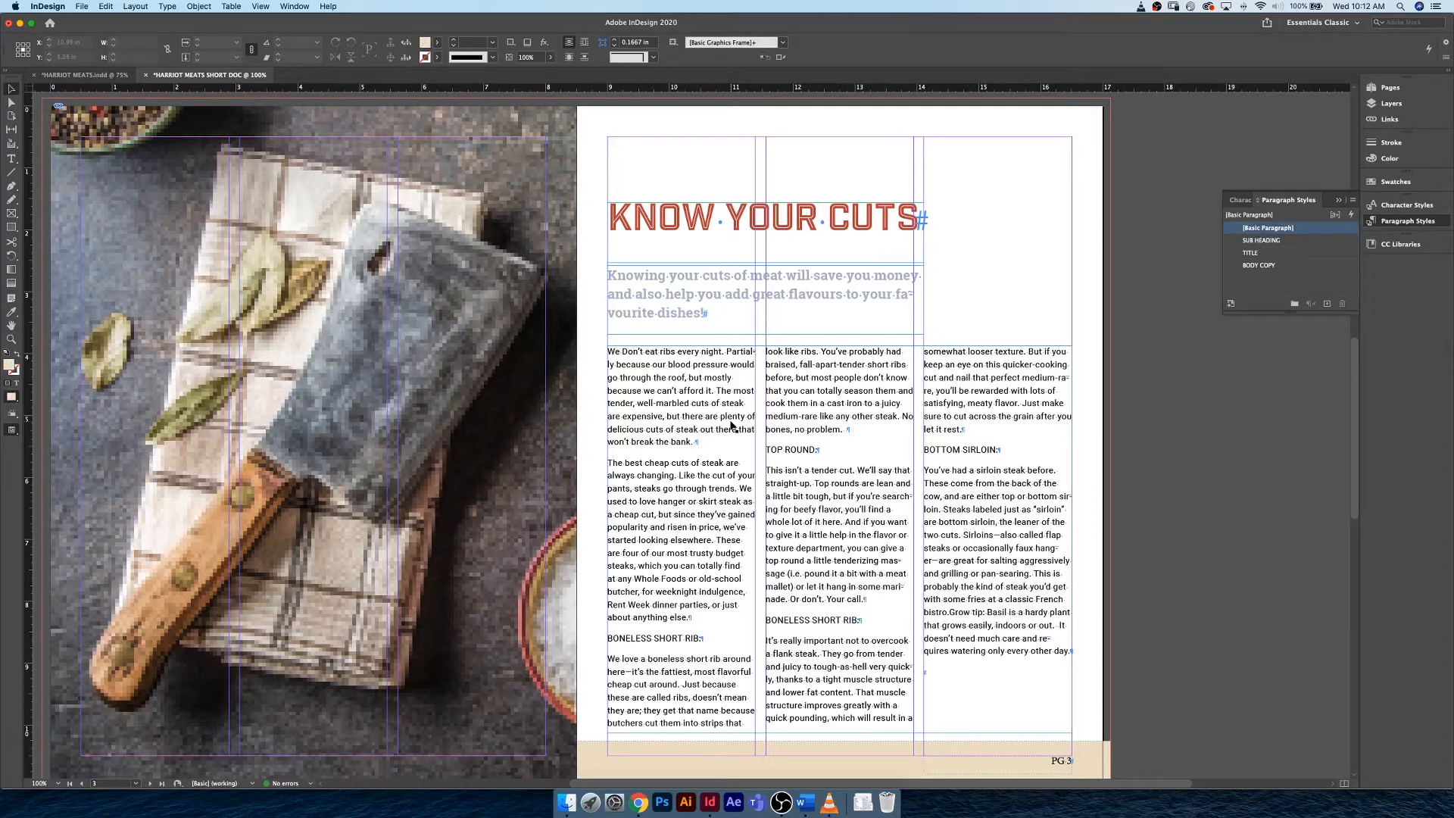
Insert a forced line break before "favourite" in the subheading so the word is no longer hyphenated
scroll(731, 425, up, 3)
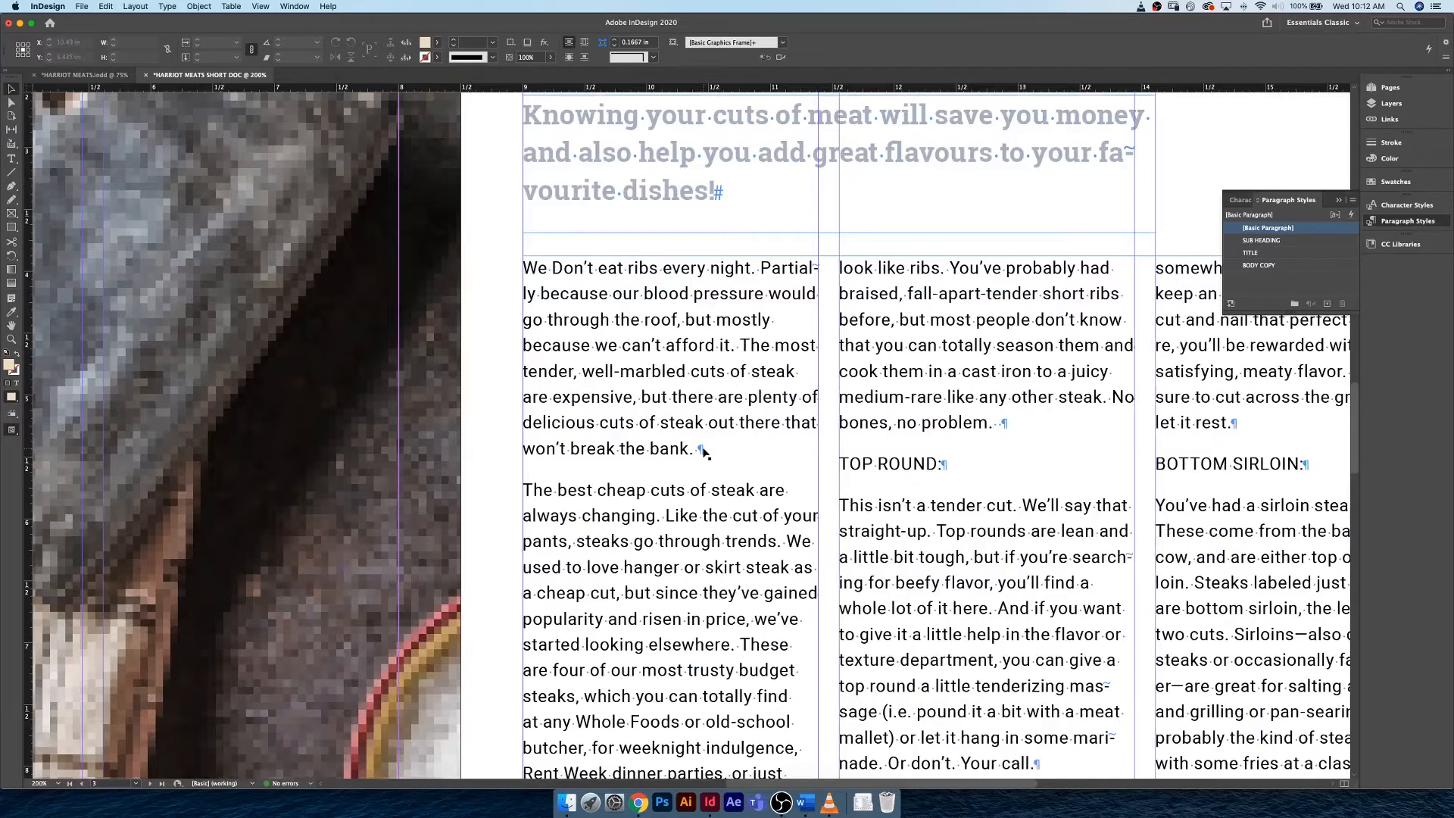
scroll(1128, 167, up, 1)
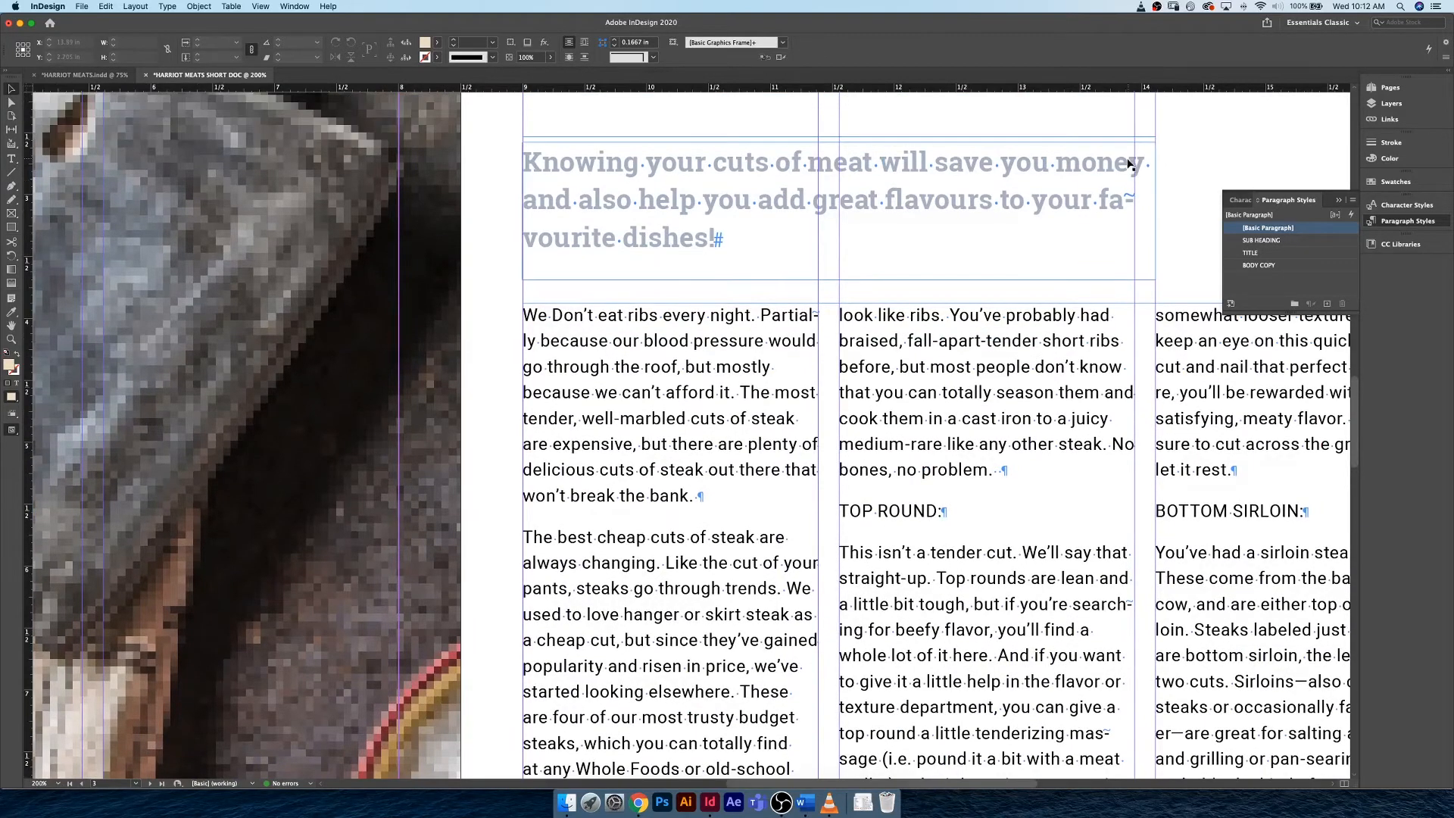
double_click(1101, 199)
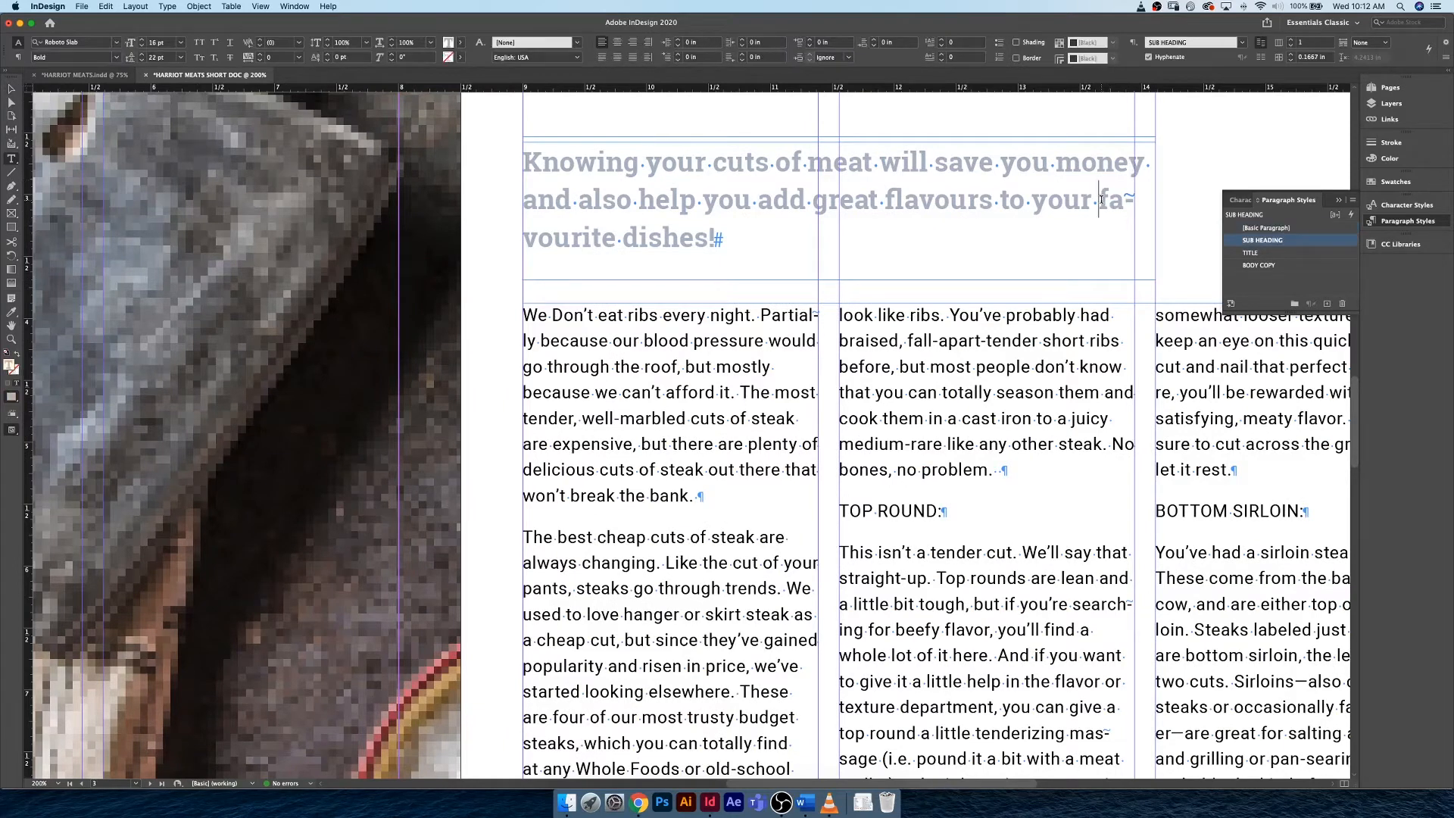
key(shift+Return)
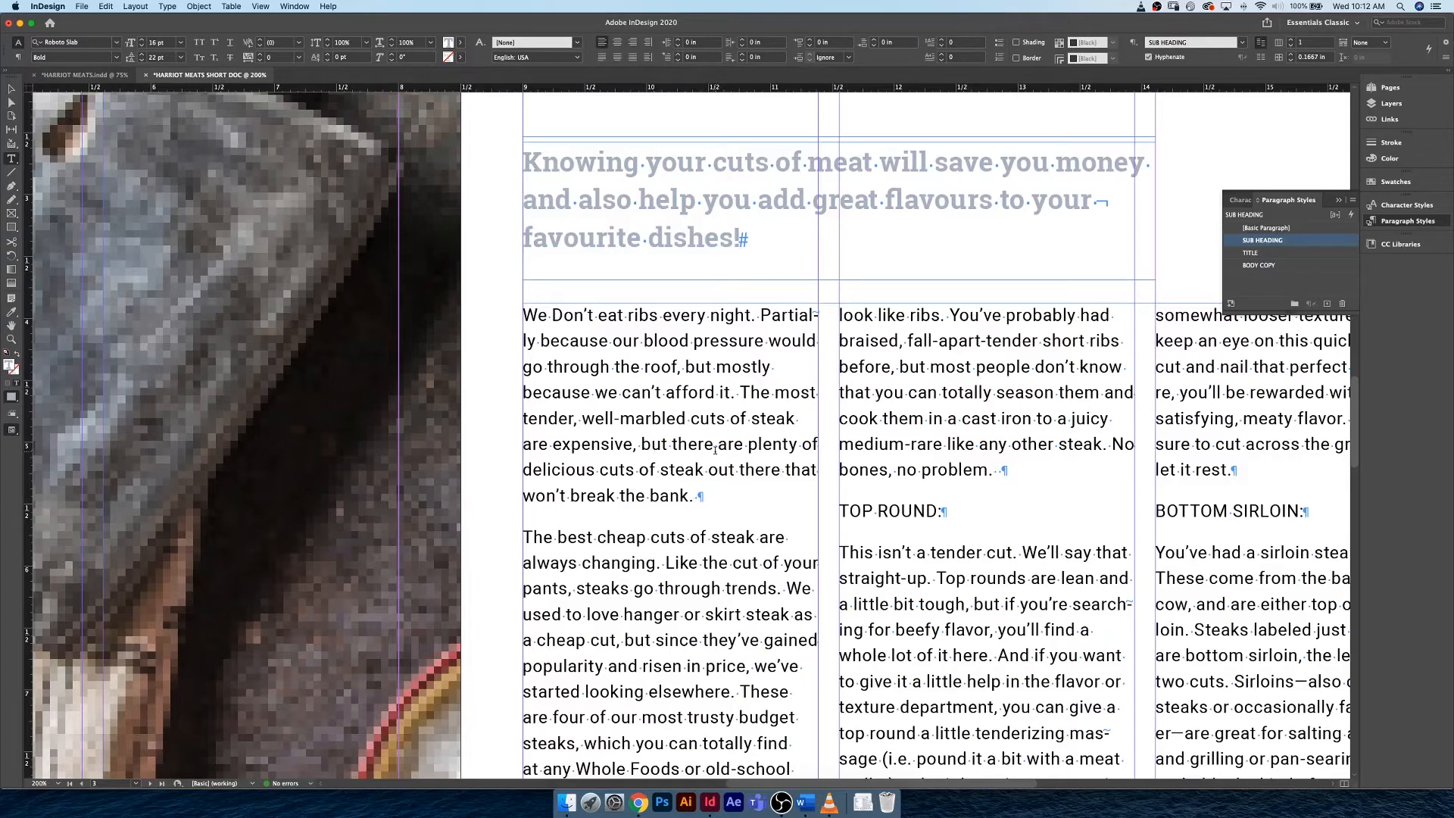
Try a paragraph break before "most tender" in the first body paragraph, remove it and insert a forced line break instead
click(774, 392)
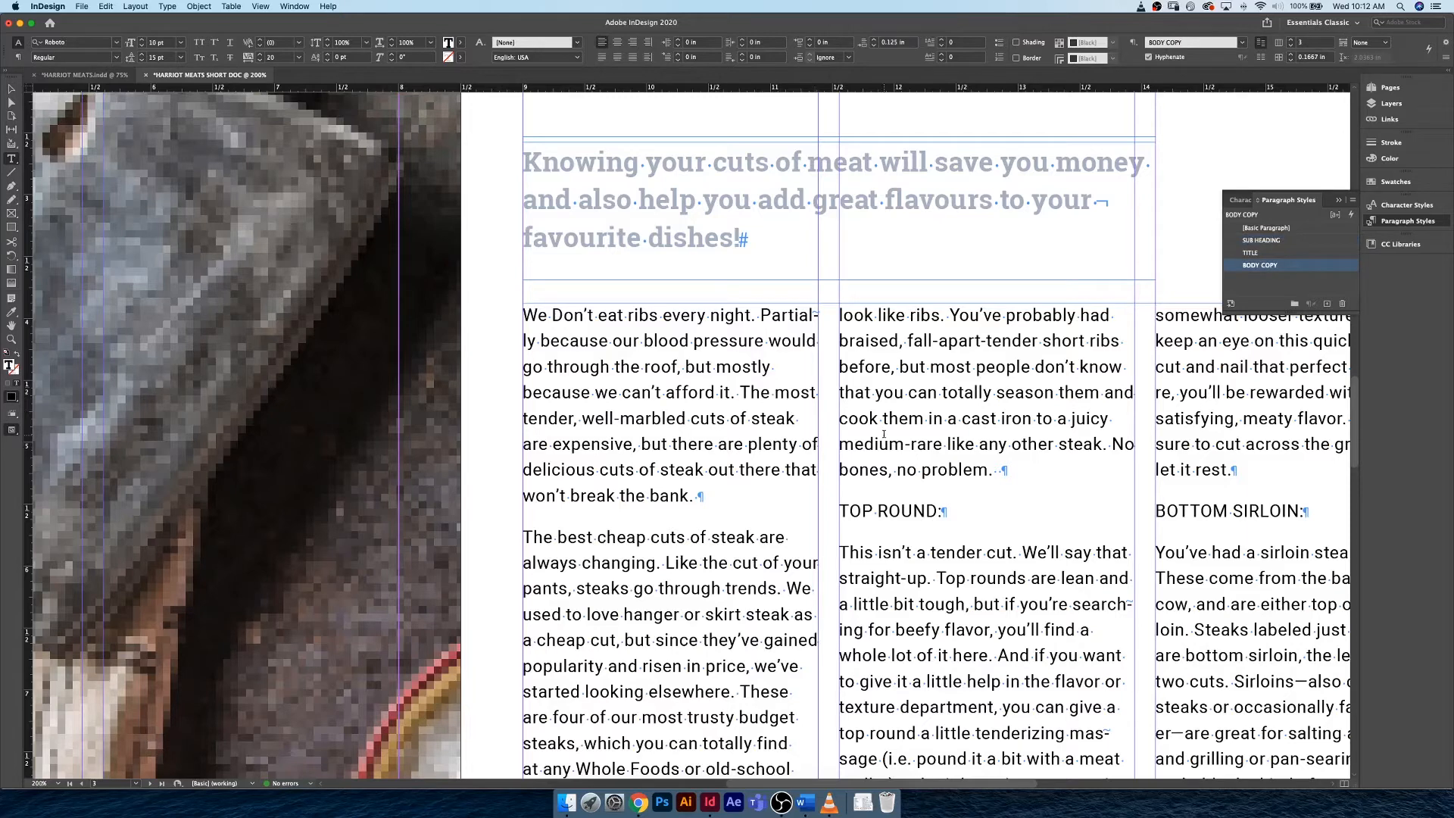
key(Return)
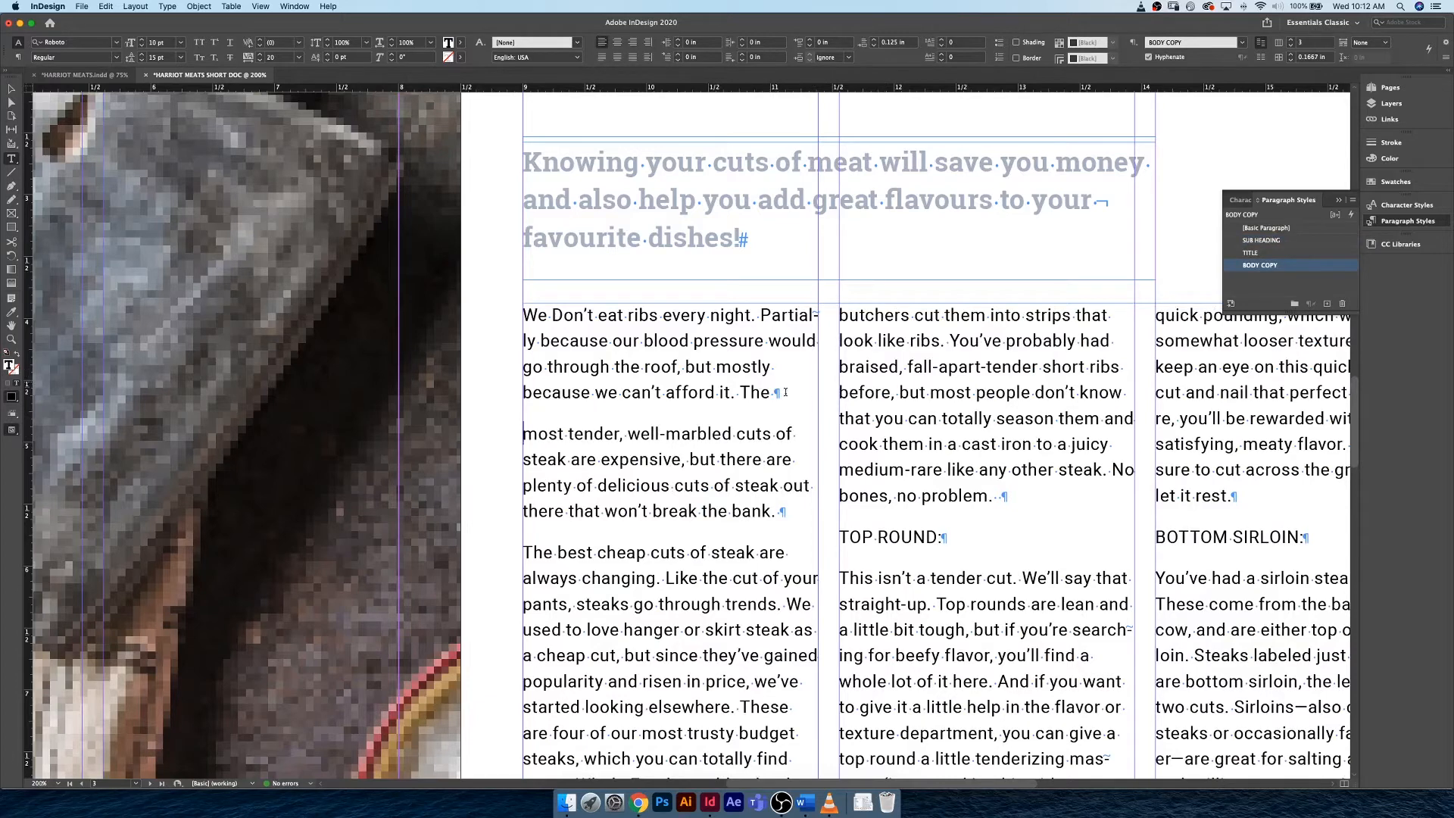
key(BackSpace)
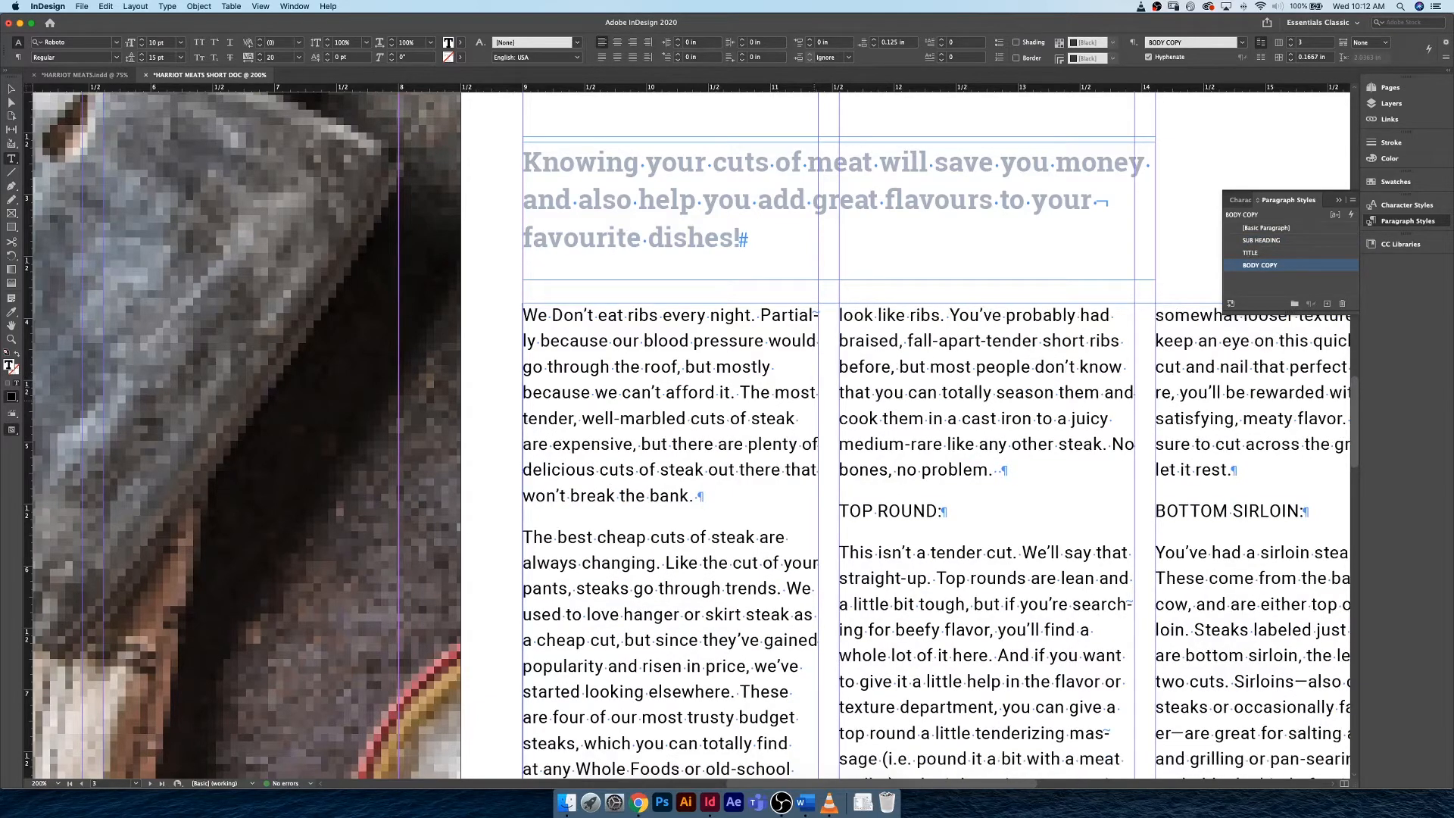
key(shift+Return)
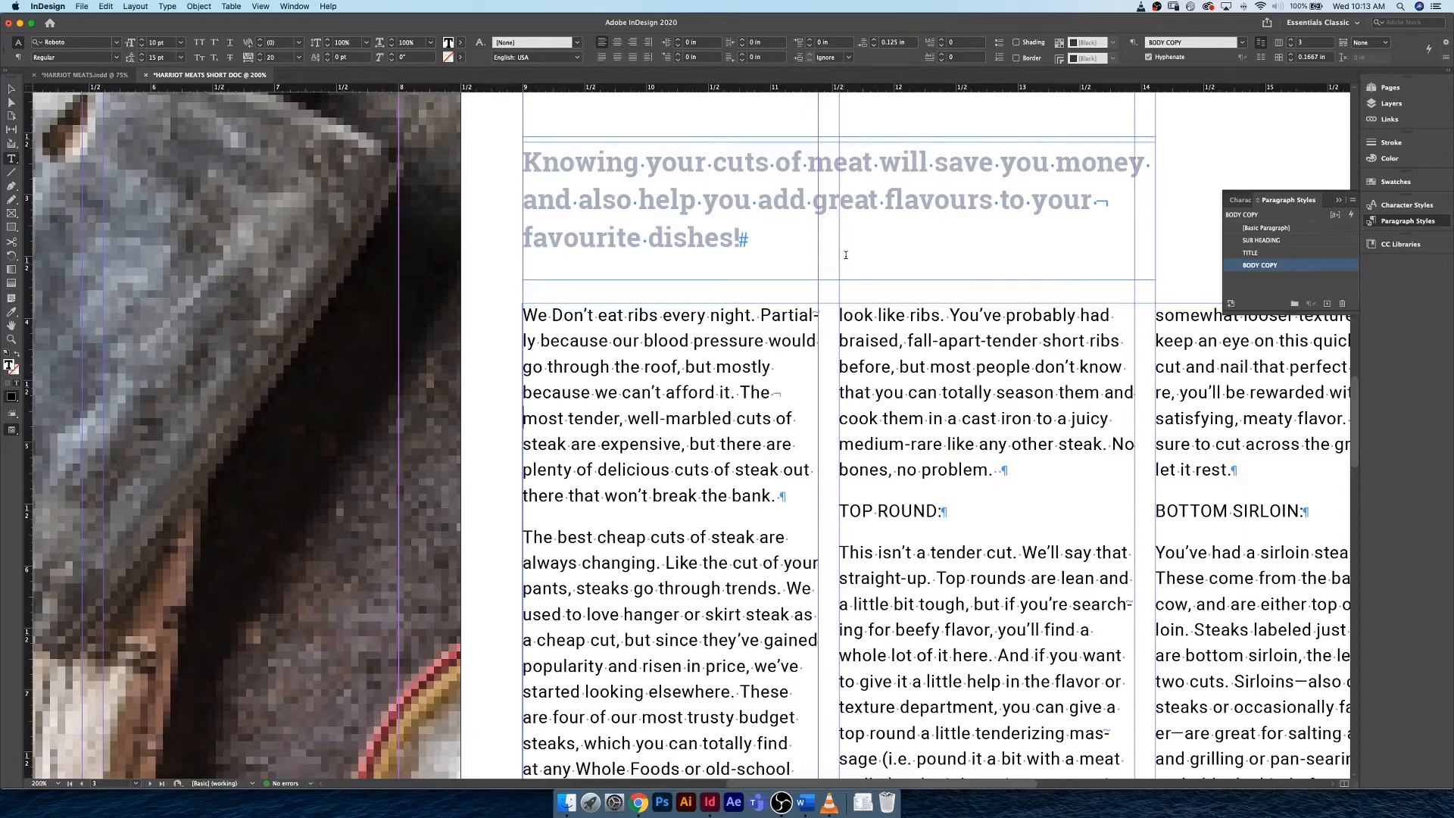
Leave text editing and shorten the title and subheading frames to fit their text, 0.71 in and 0.96 in high
scroll(846, 254, up, 3)
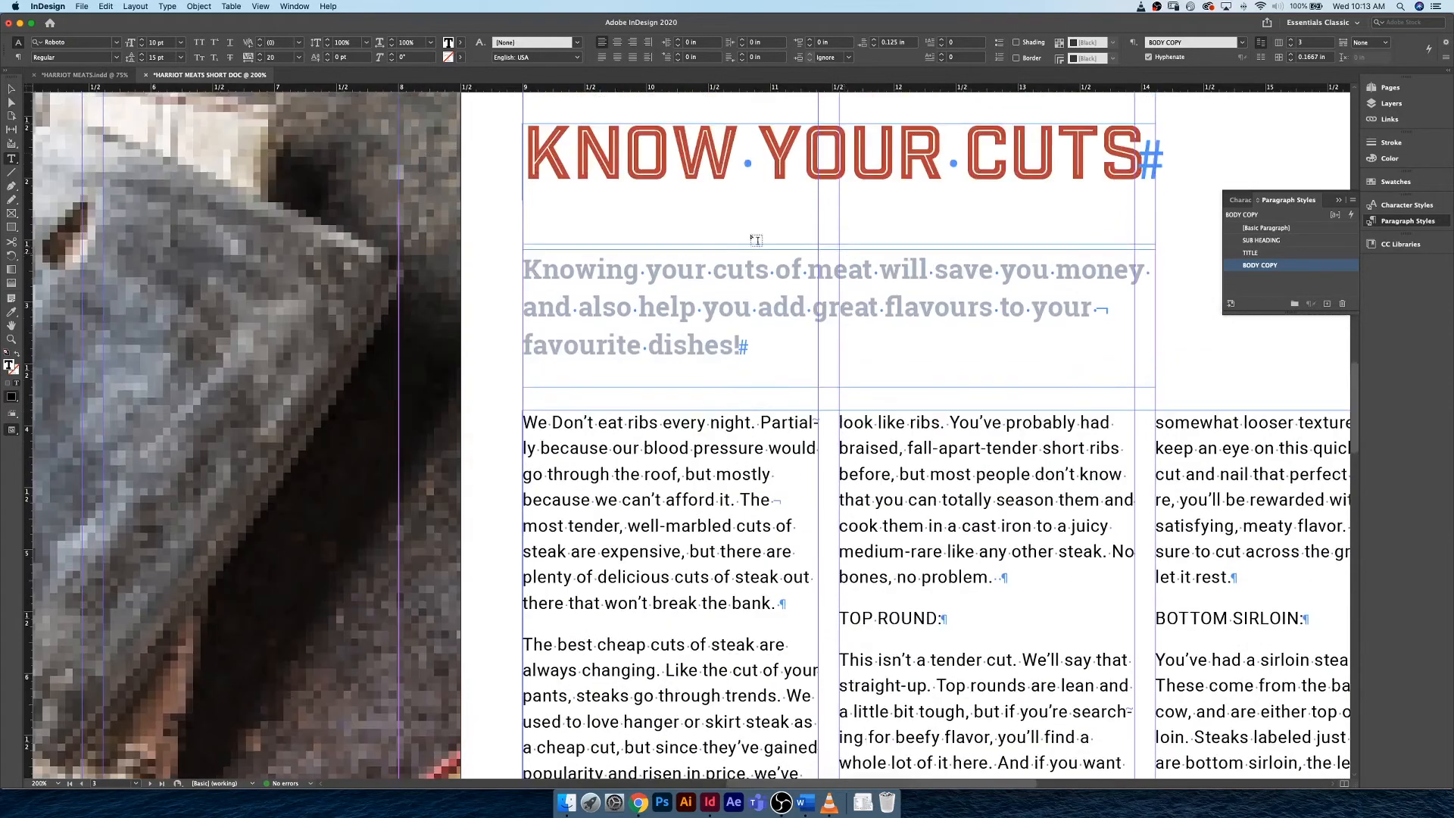
click(11, 89)
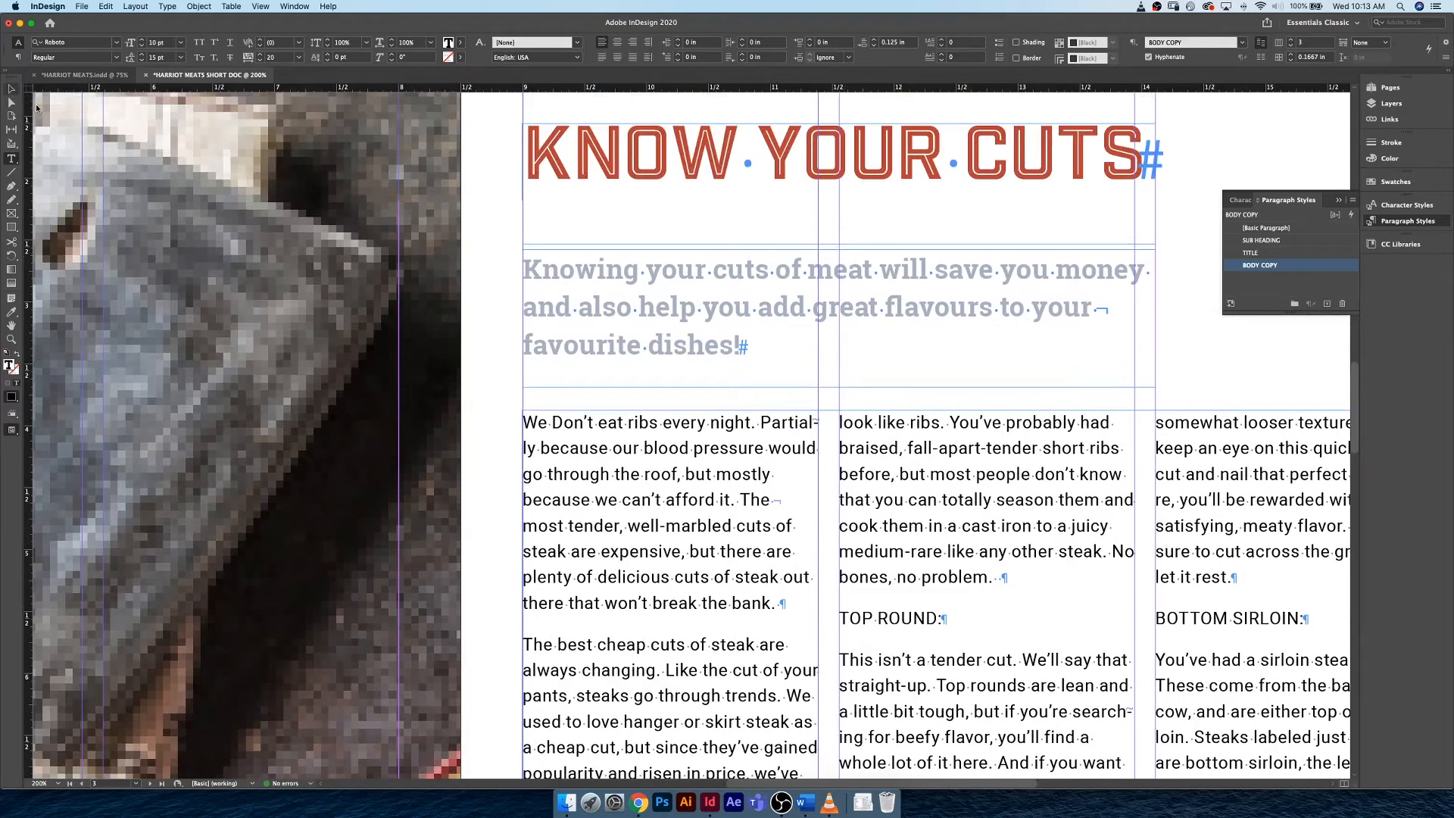
click(496, 305)
key(super+0)
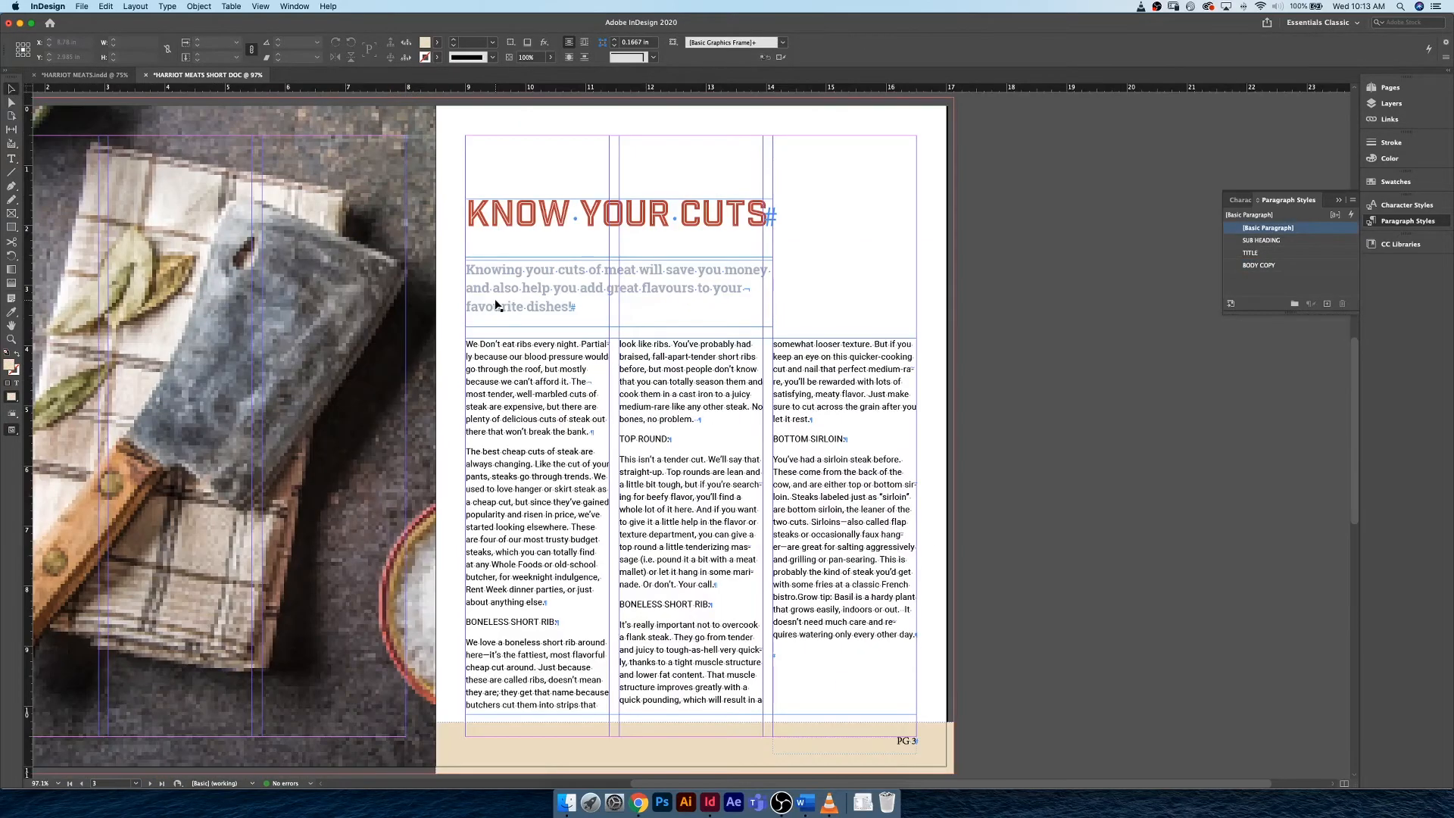
click(610, 252)
double_click(619, 257)
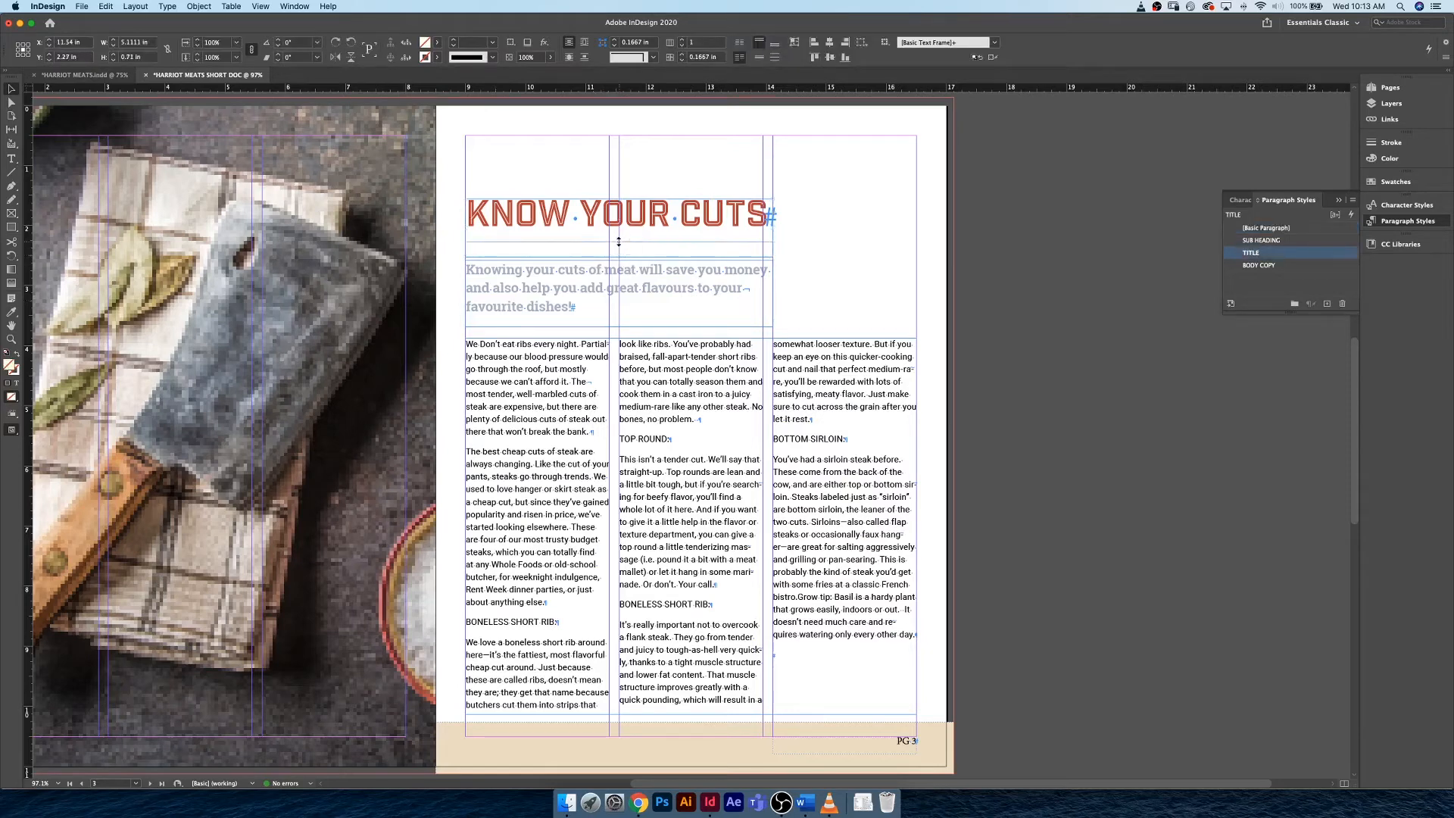
click(620, 318)
double_click(620, 322)
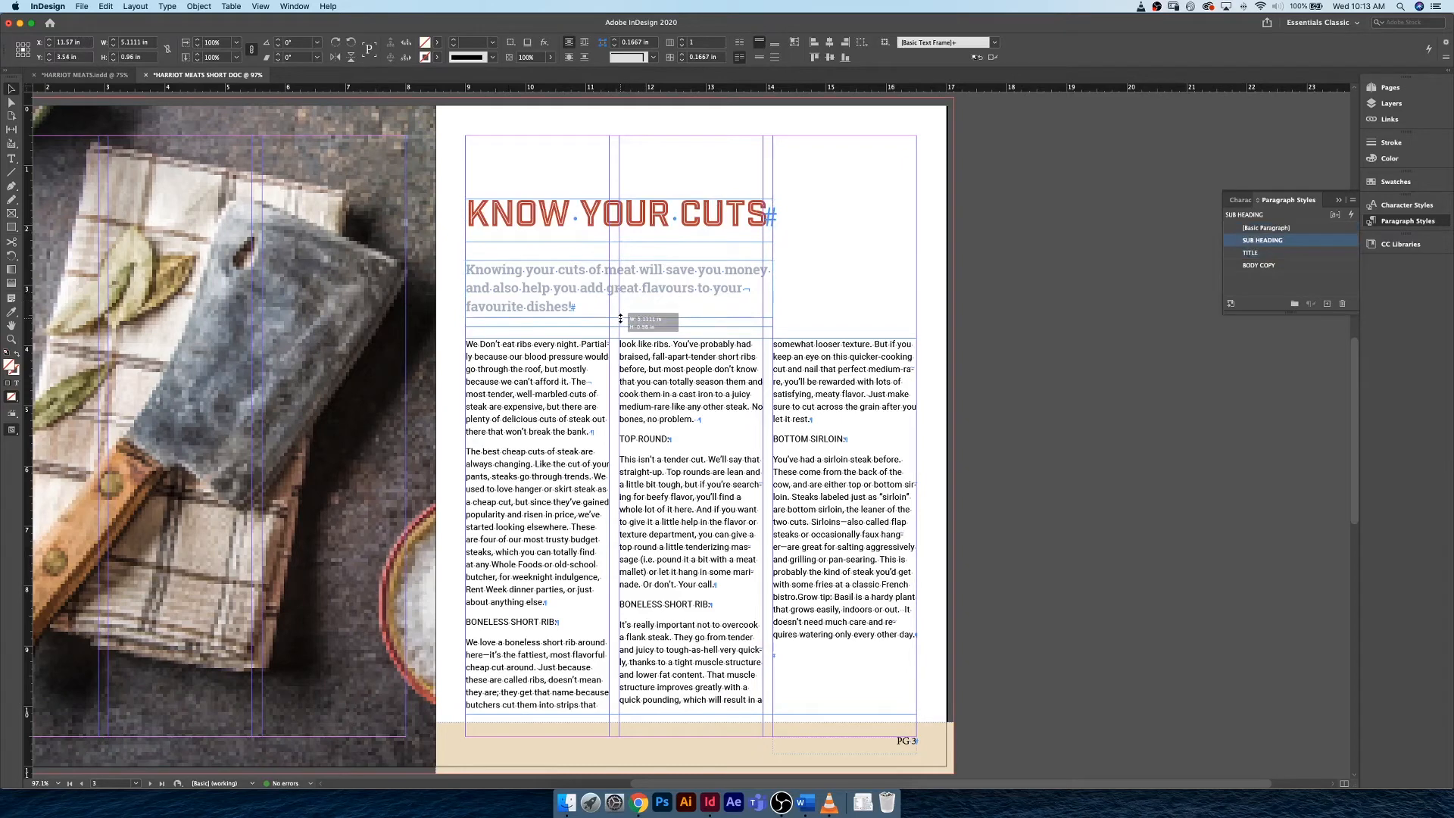
Move the title down towards the subheading, then shift both frames together down to sit just above the body copy
click(635, 224)
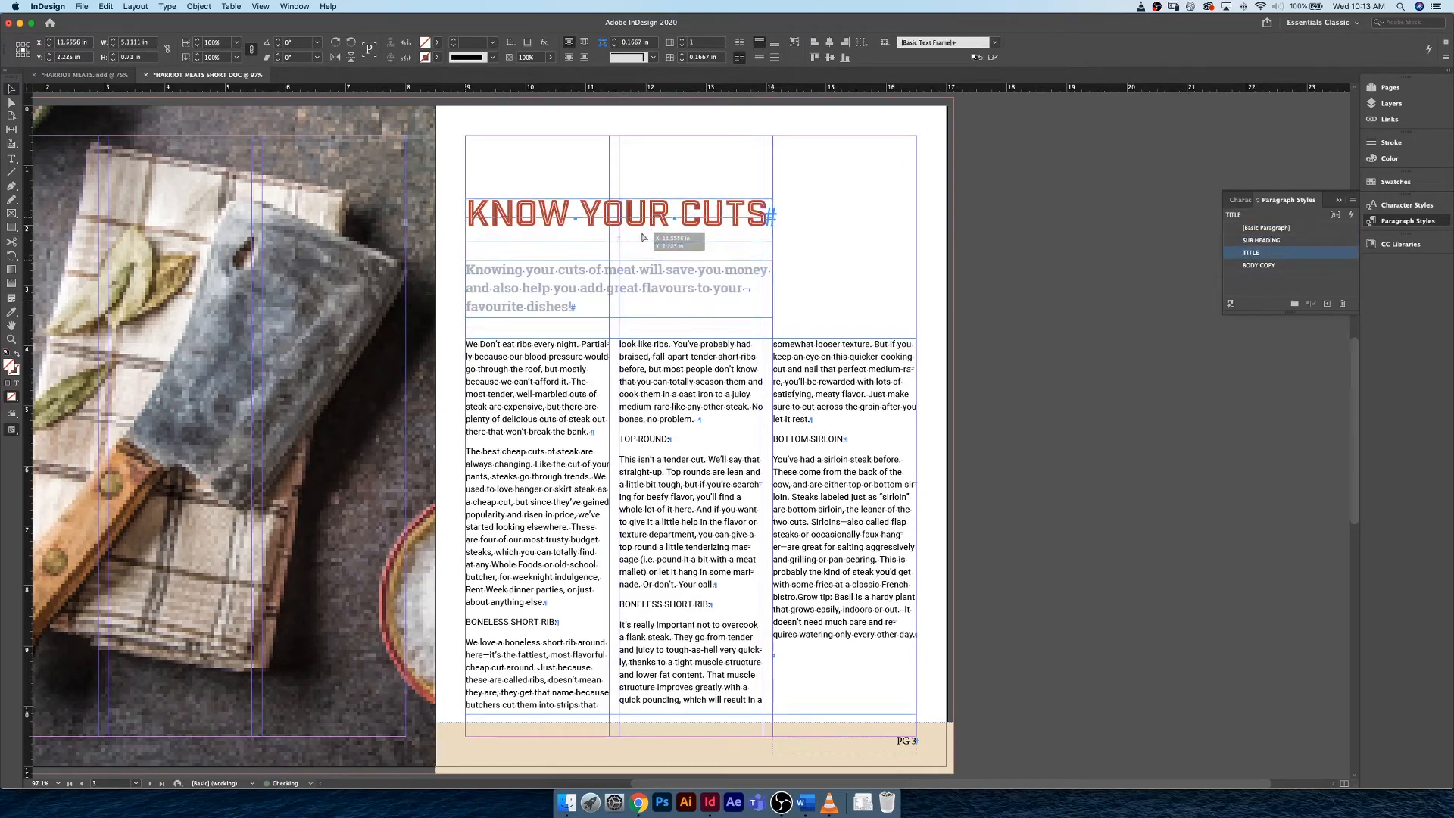
drag(640, 229, 642, 242)
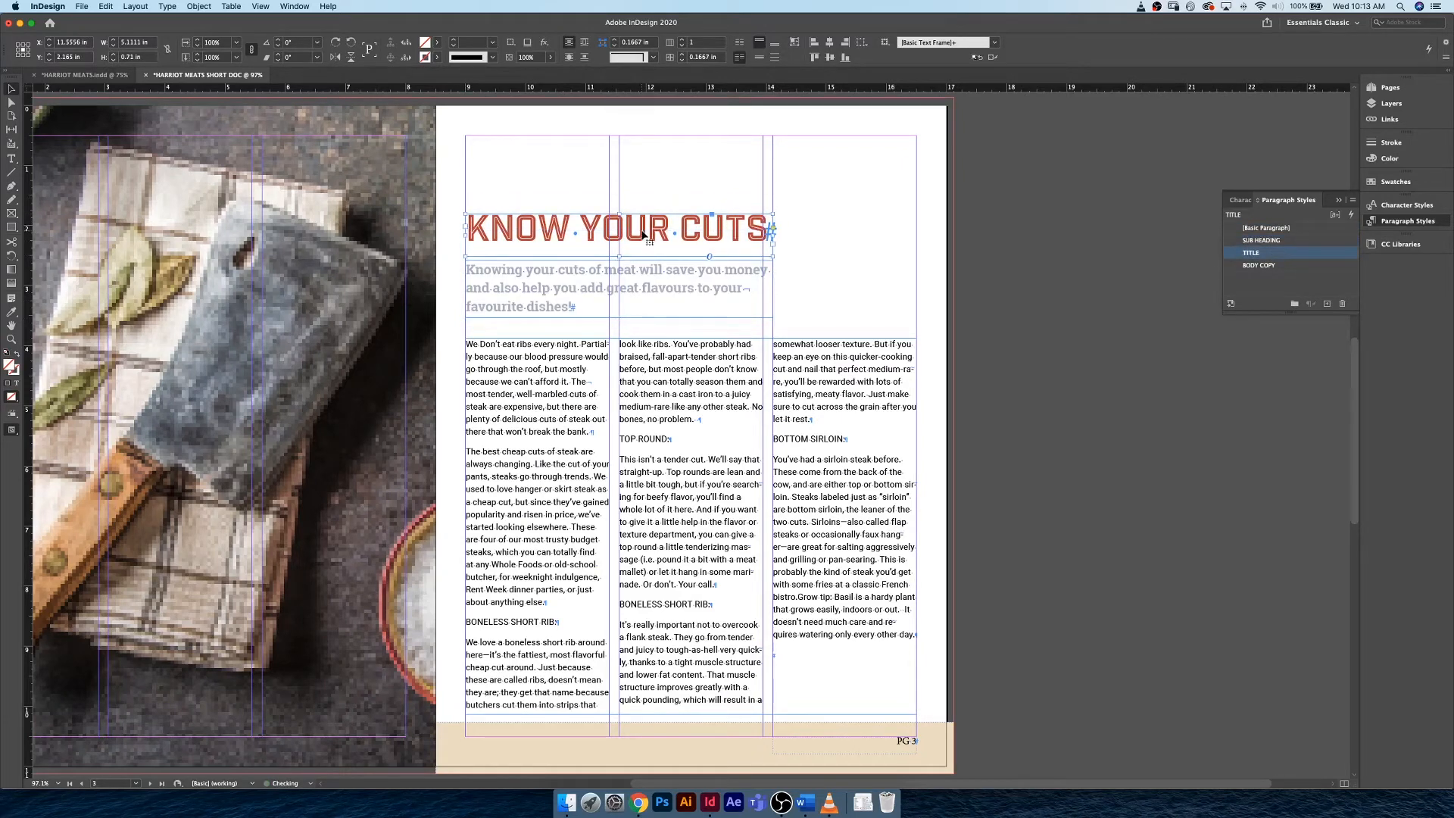
shift+click(653, 286)
key(shift+Down)
key(shift+Down)
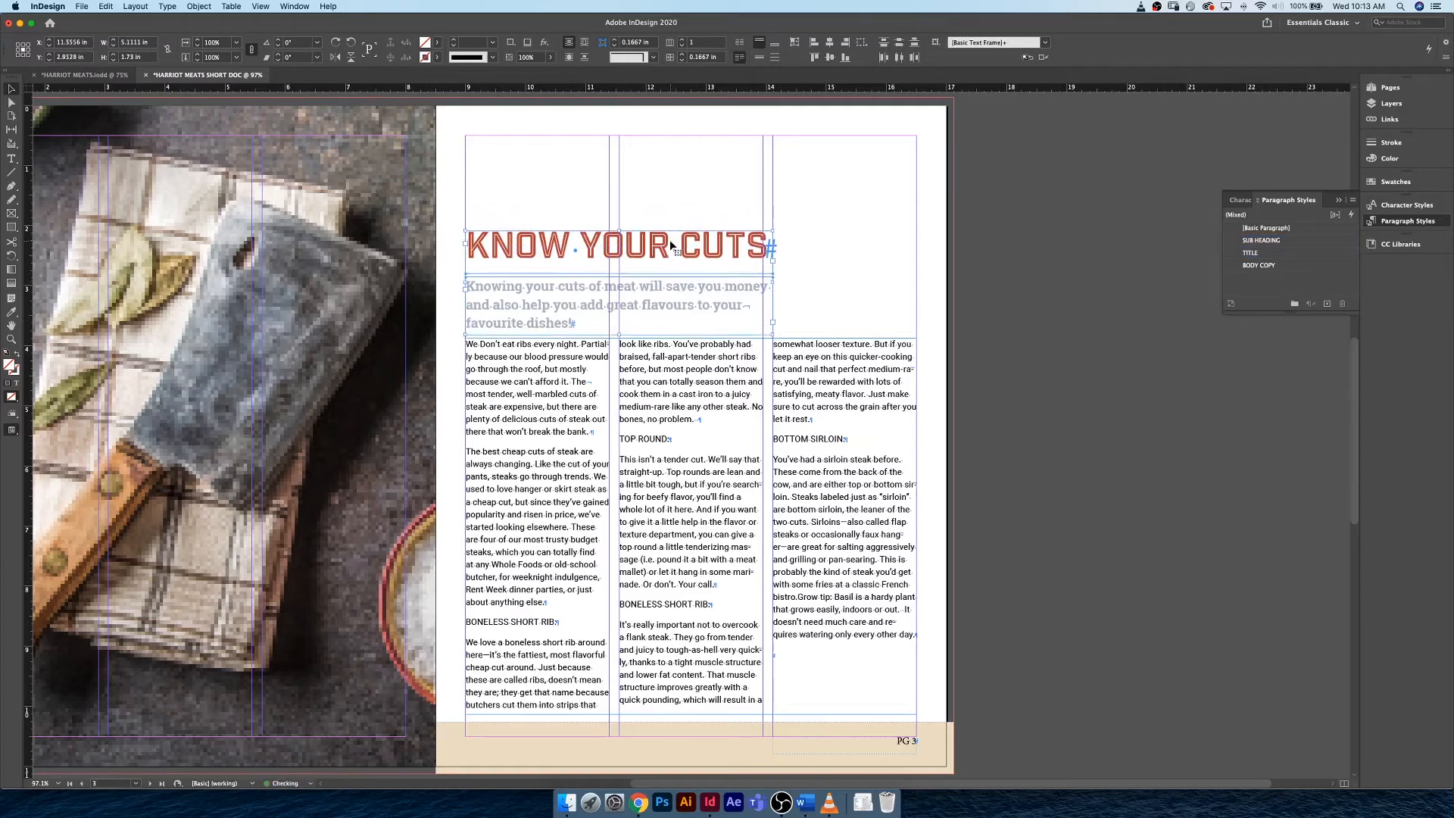
key(Up)
key(Up)
key(Up)
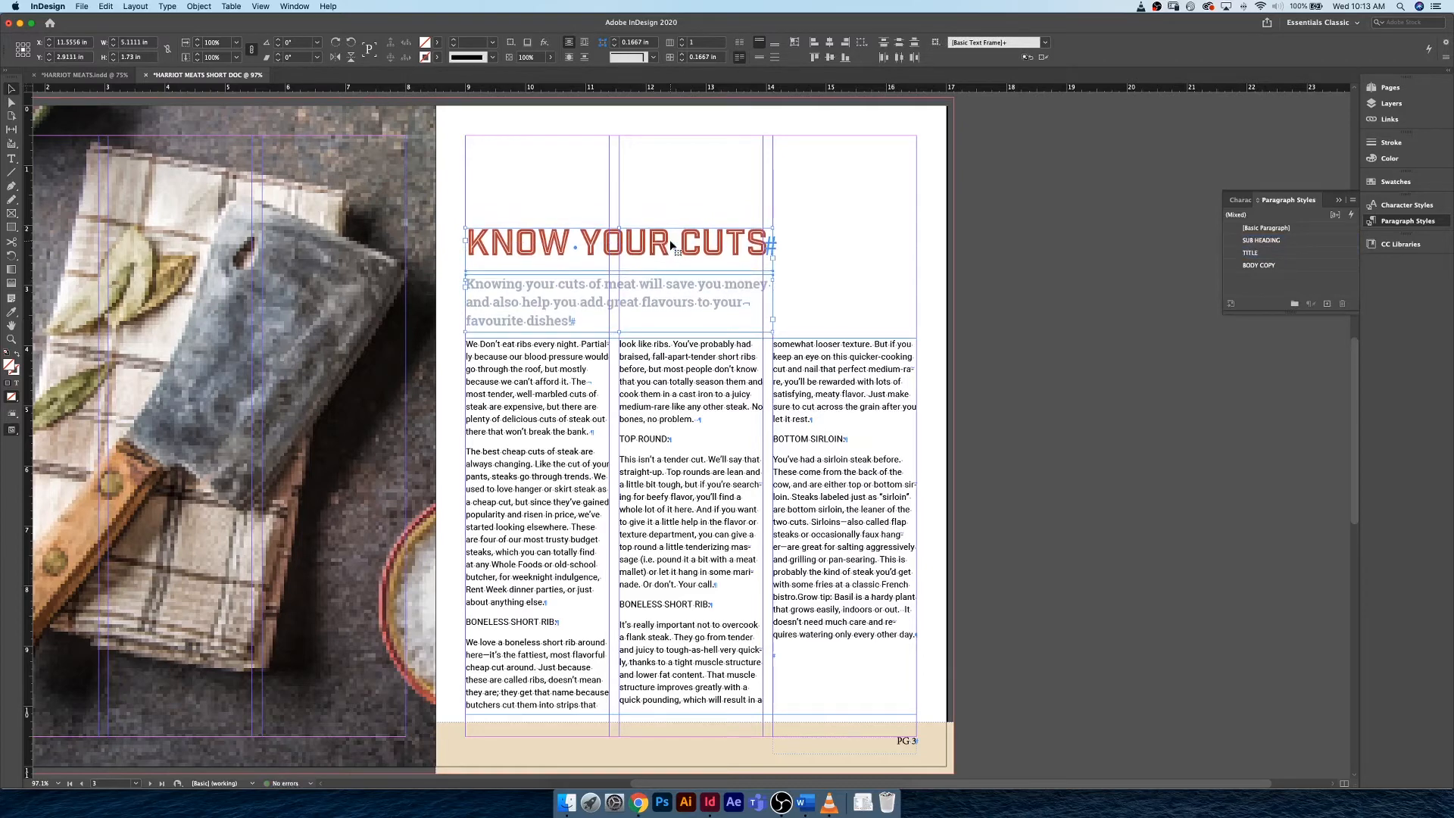
Switch to the preview screen mode, move the subheading slightly up towards the title and deselect it
click(832, 279)
key(w)
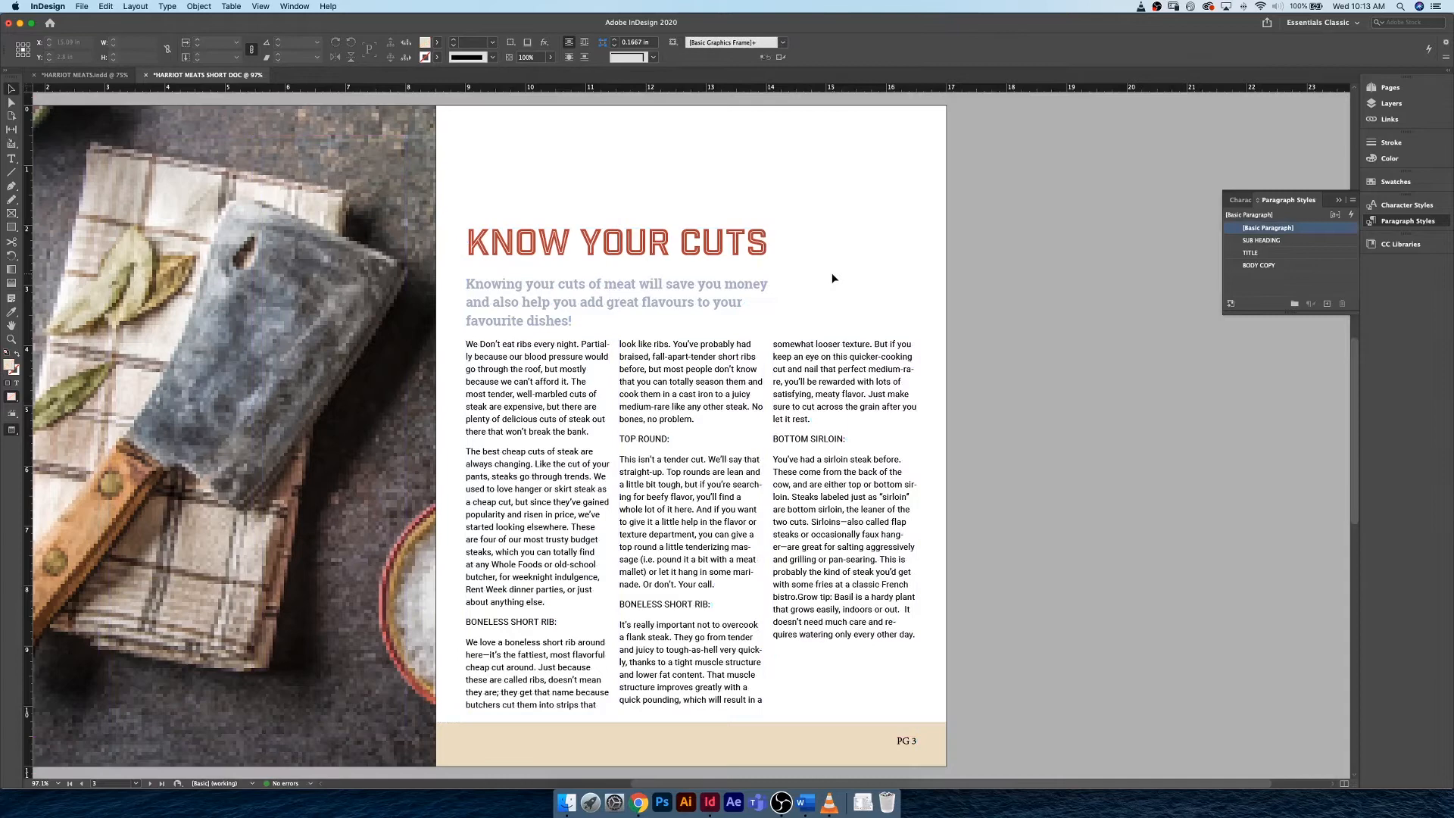
click(695, 296)
drag(692, 294, 692, 292)
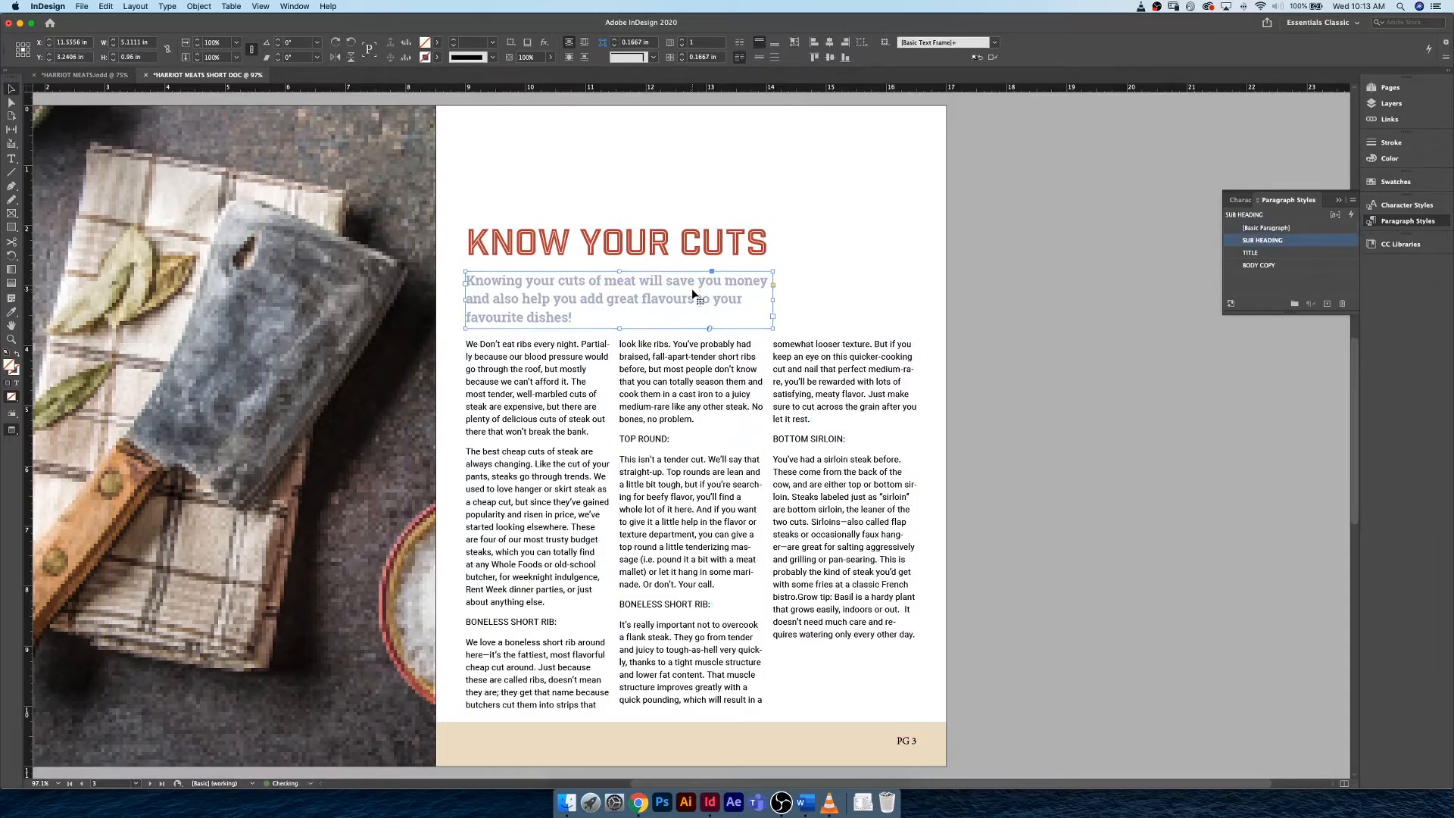
click(810, 280)
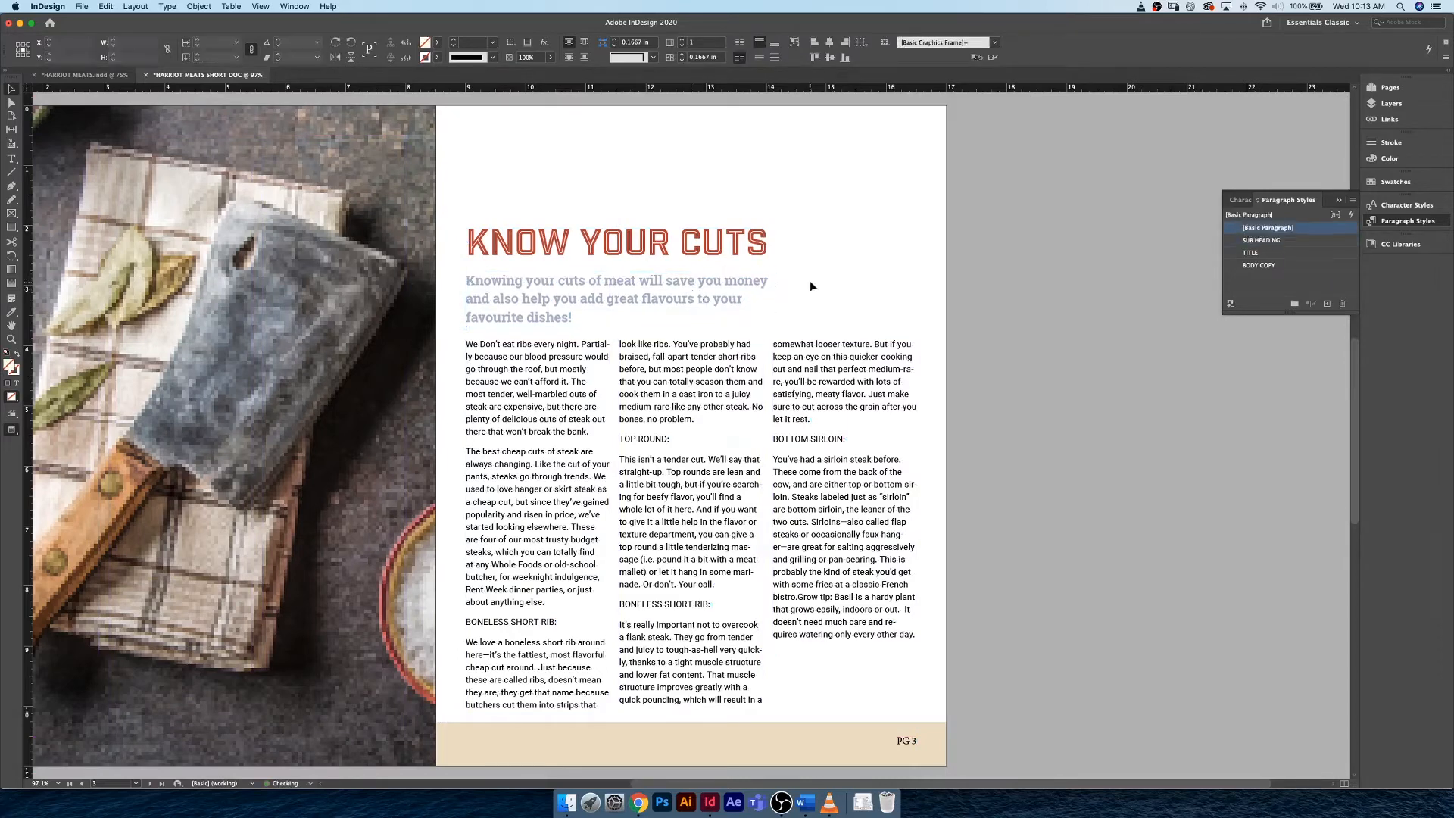
Switch to the HARRIOT MEATS.indd document and examine the paragraph style used on its BONELESS SHORT RIB: subtitle
click(89, 75)
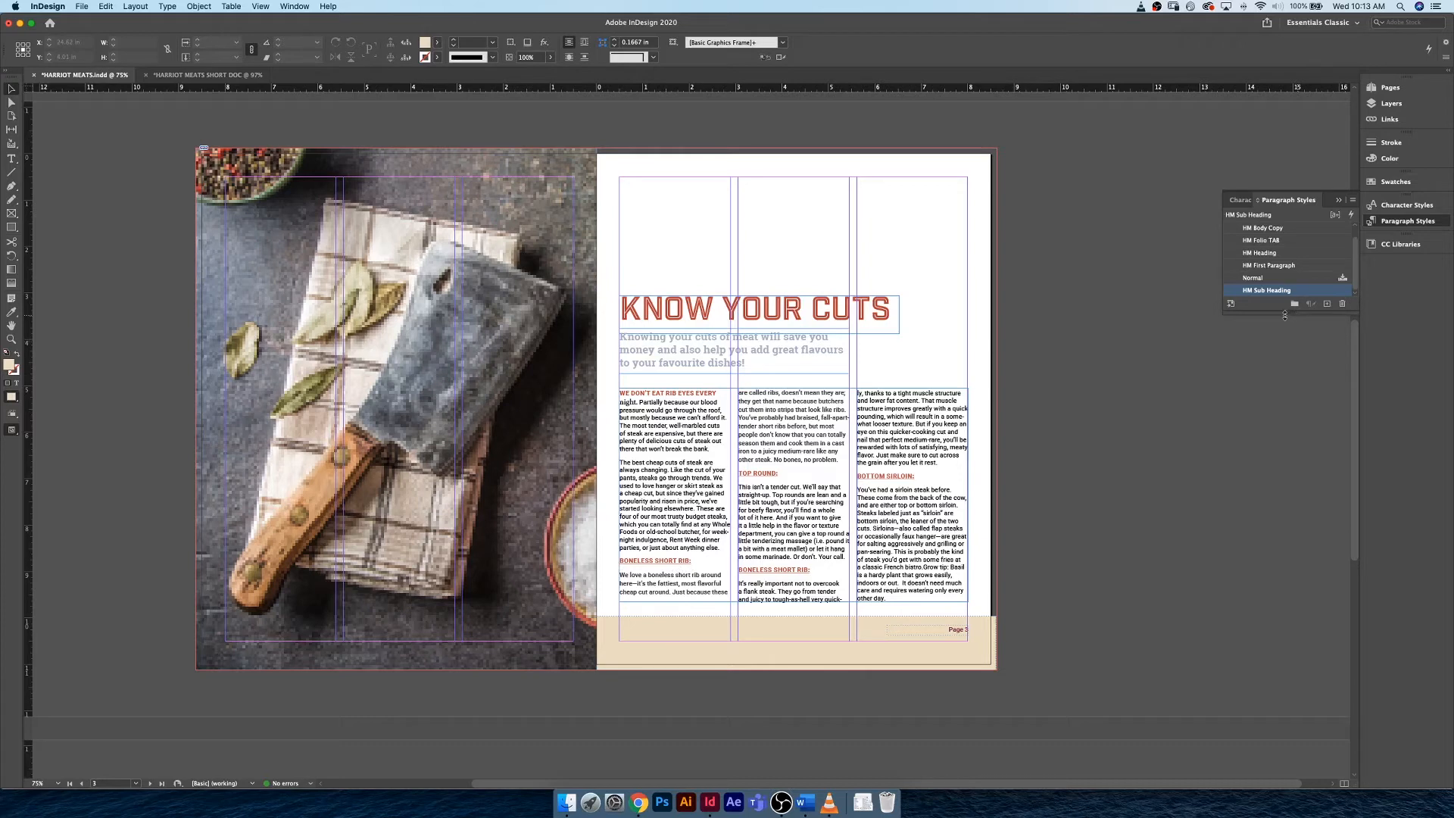
drag(1286, 312, 1287, 340)
click(673, 561)
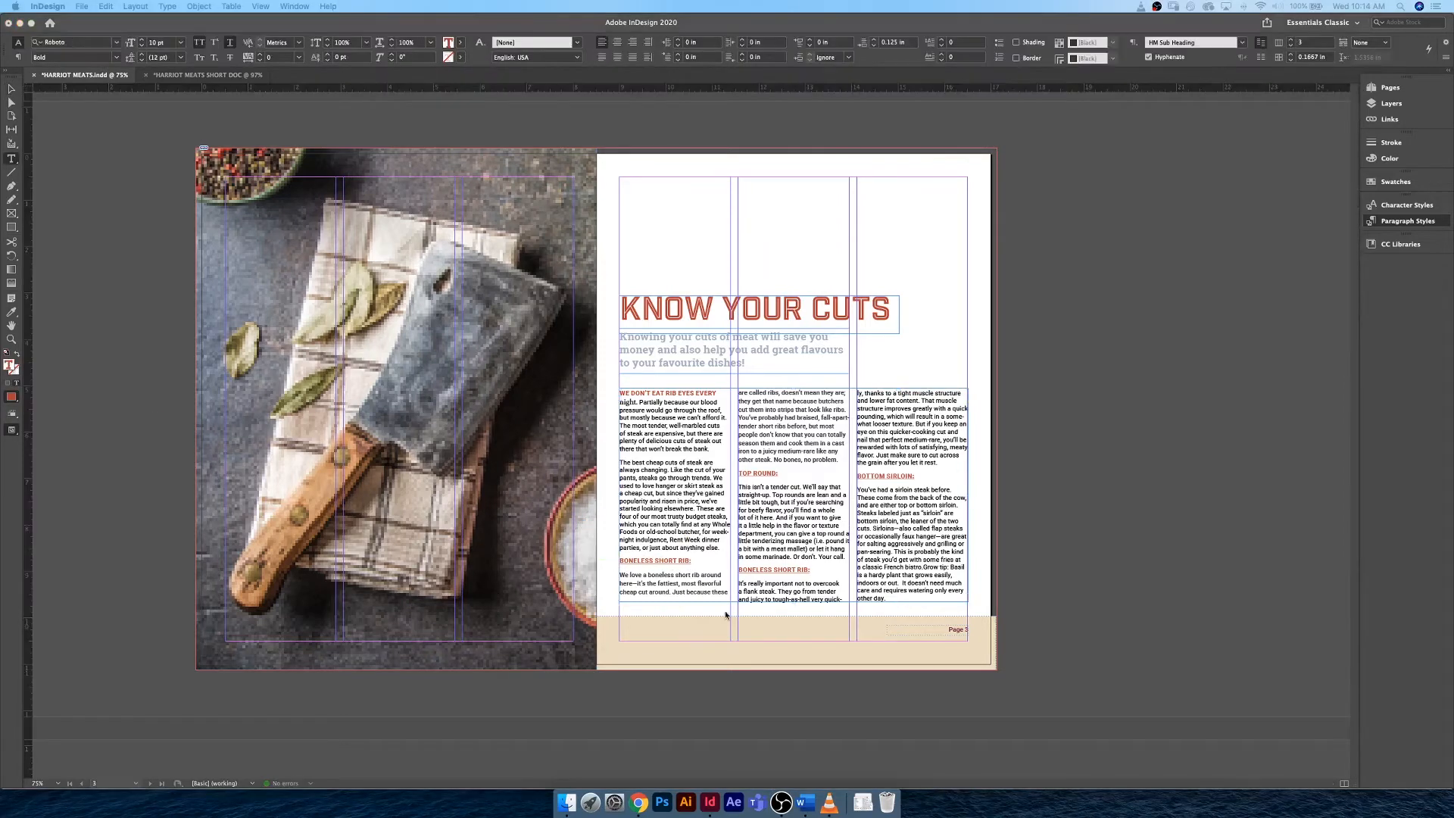
drag(692, 561, 620, 560)
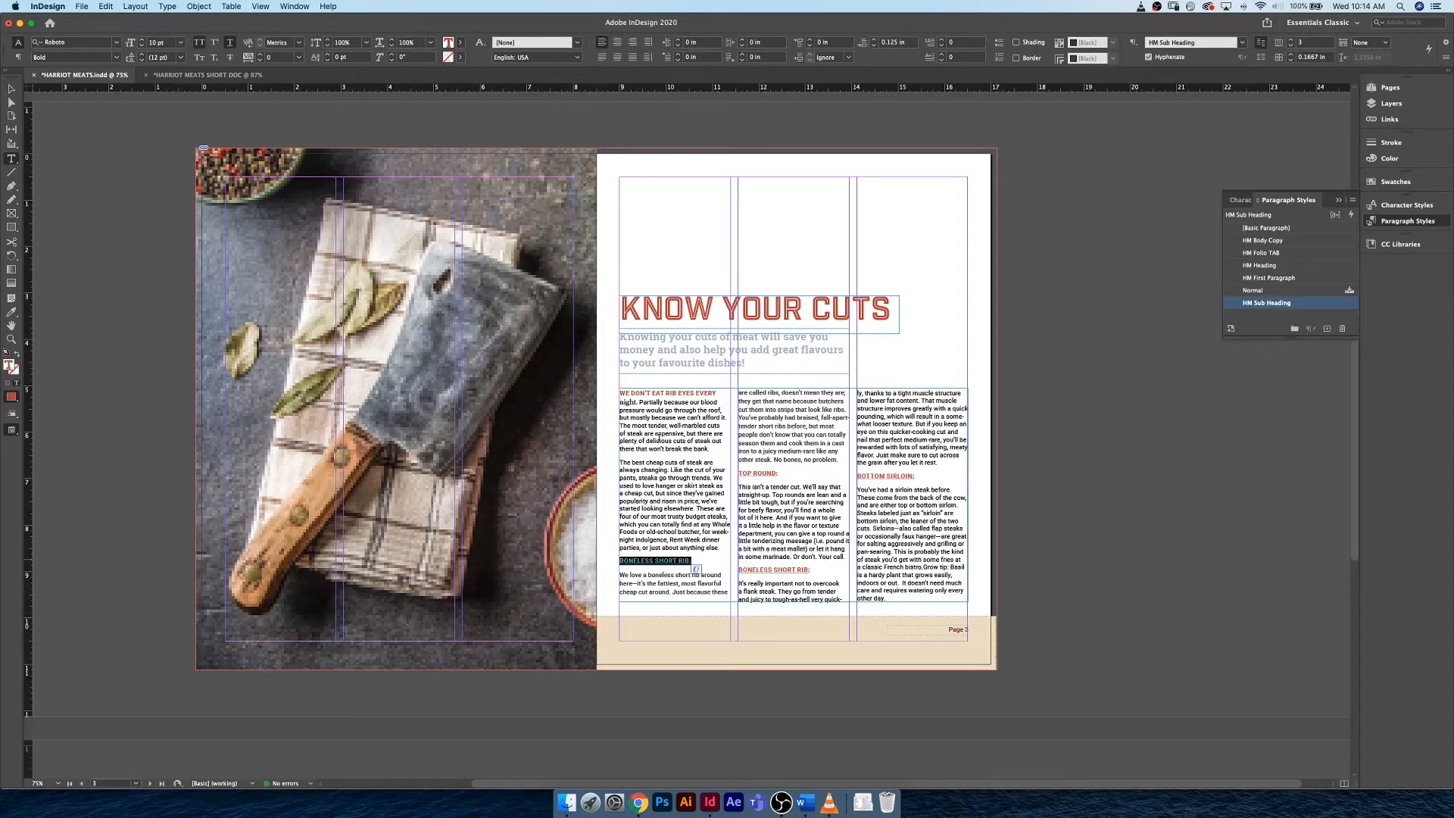
click(660, 440)
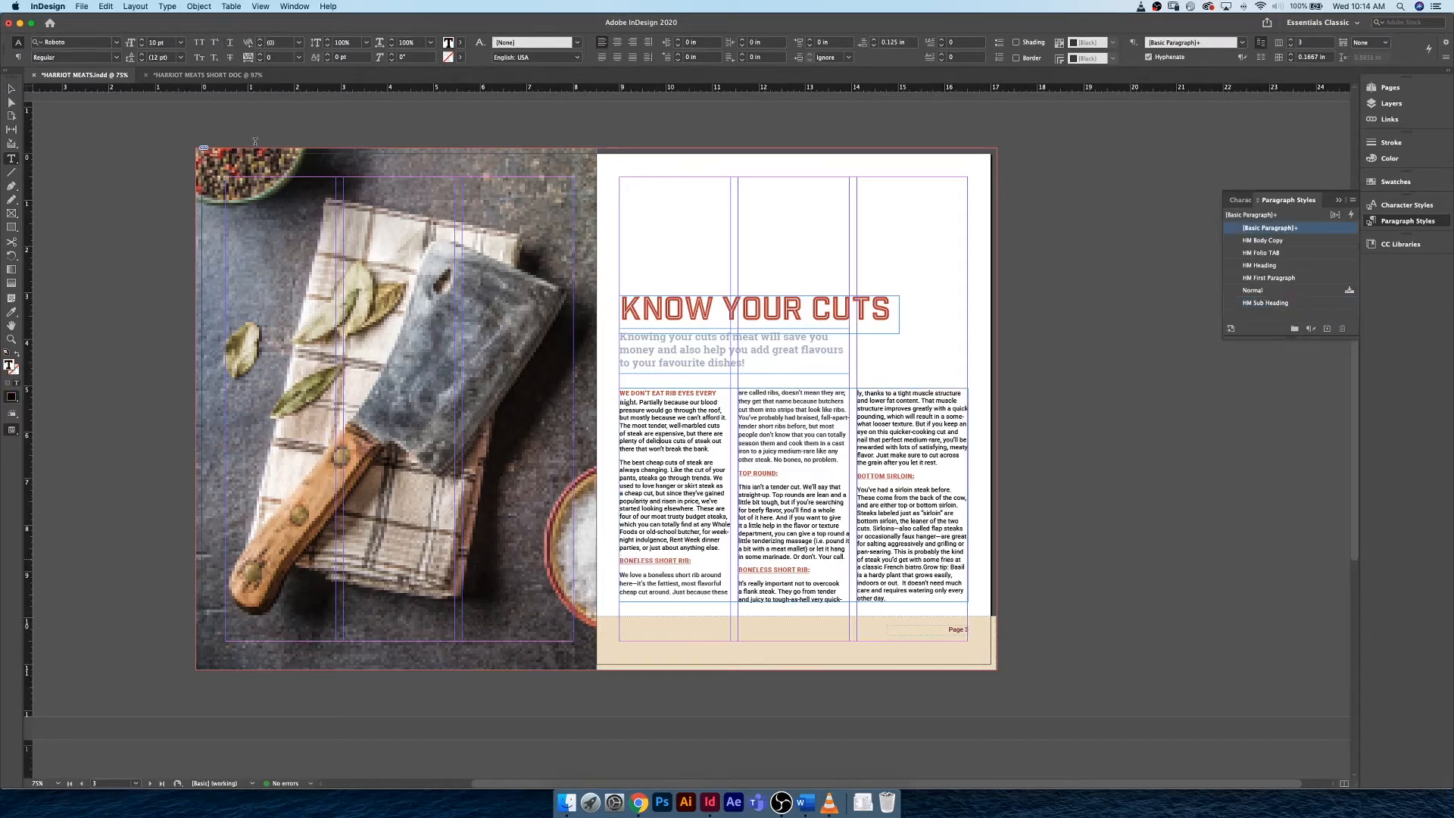
Return to HARRIOT MEATS SHORT DOC and create a paragraph style named SUB TITLE from the first column's BONELESS SHORT RIB: line
click(237, 77)
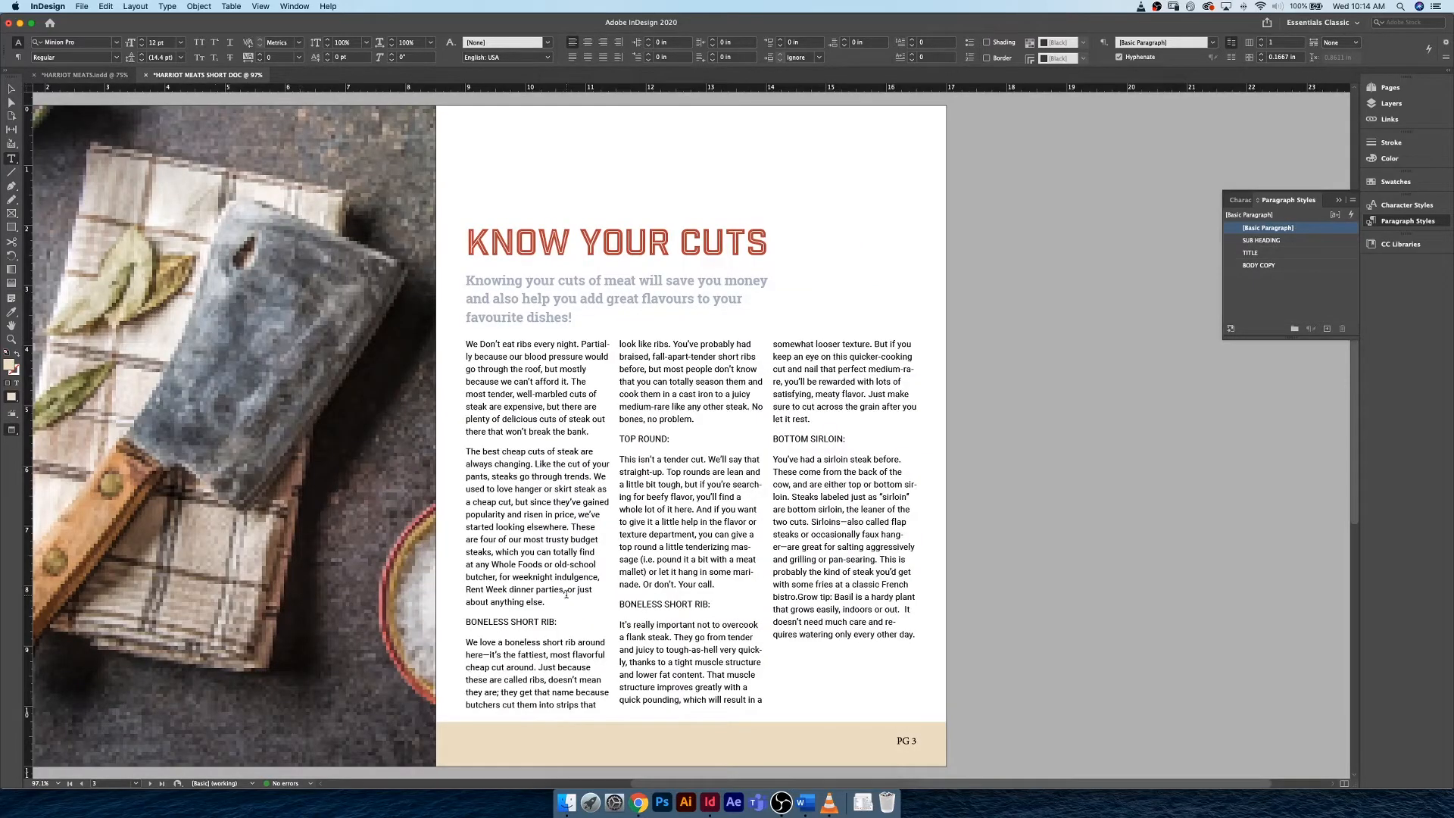
drag(557, 621, 465, 622)
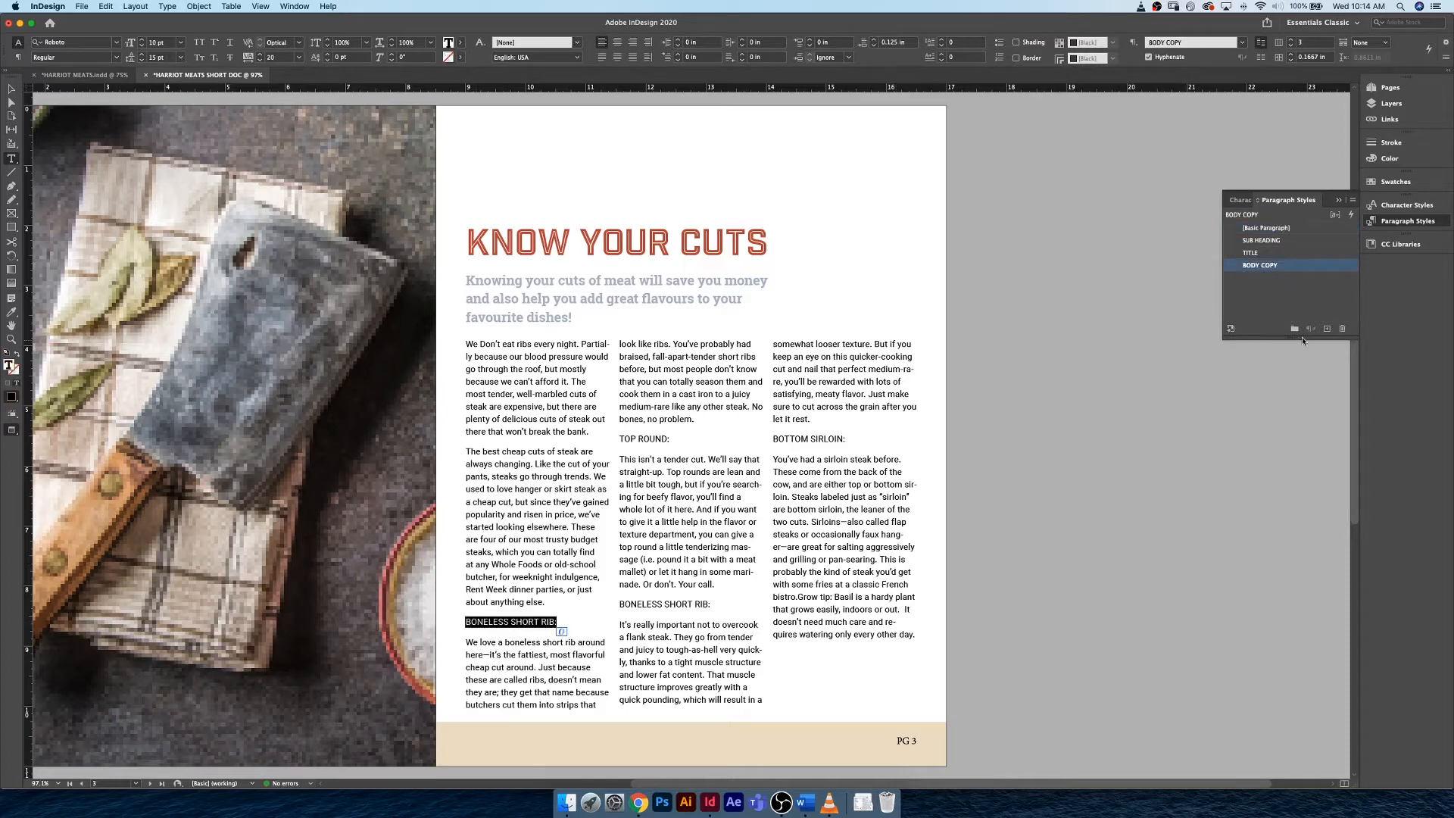
click(1326, 330)
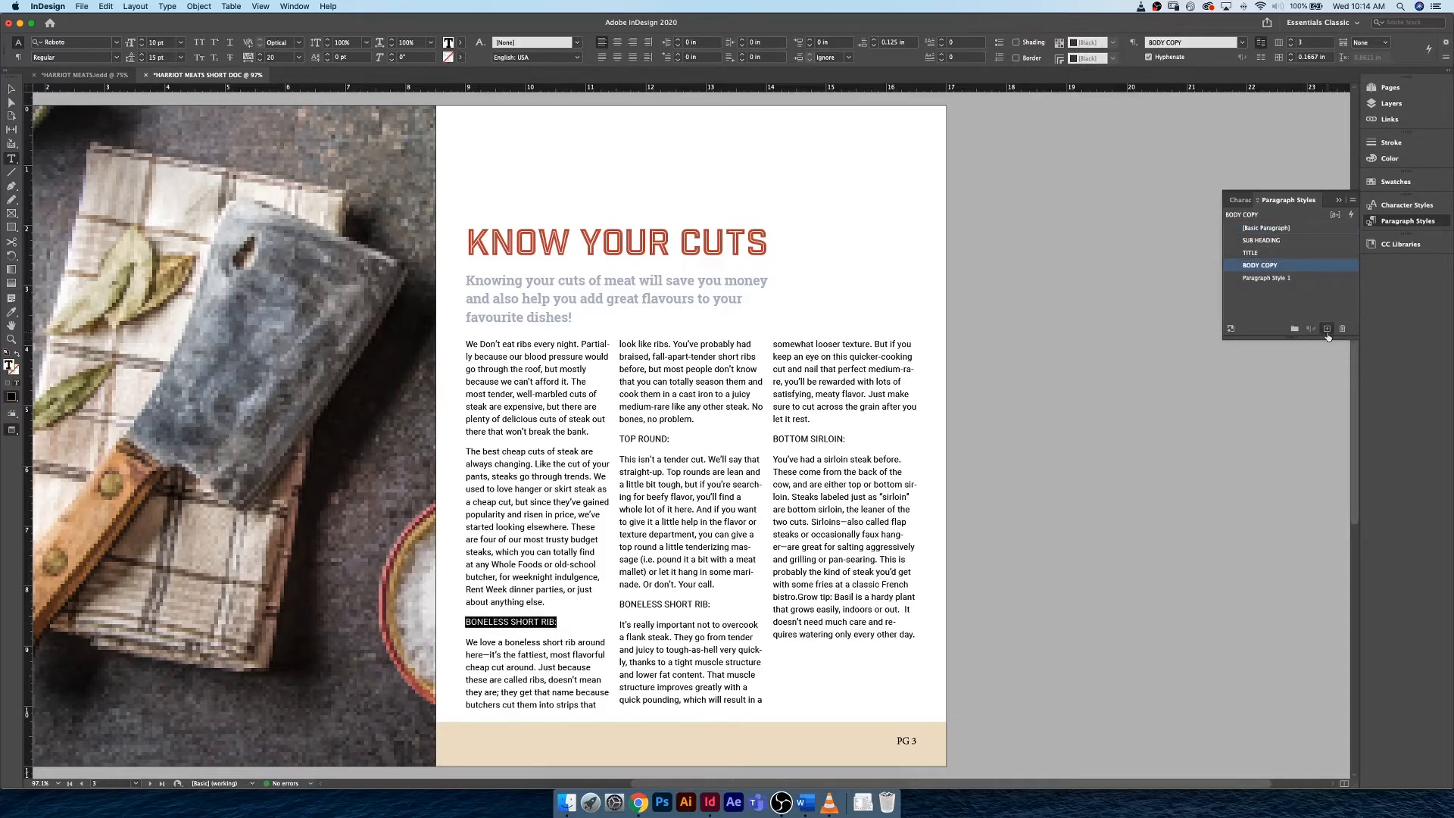
click(1326, 279)
double_click(1343, 280)
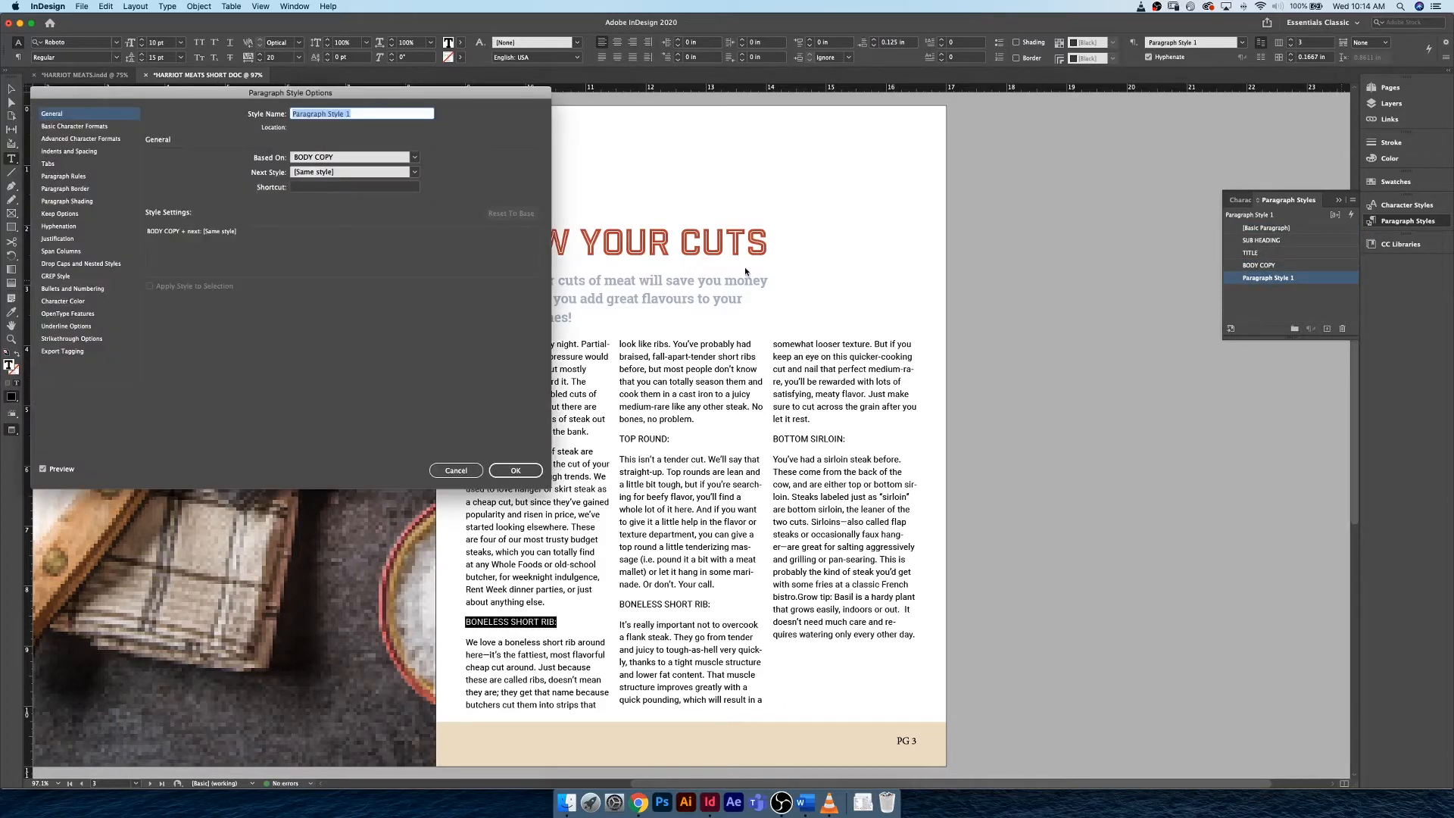
text(SUB TITLE)
Format the SUB TITLE paragraph style as underlined, Bold and coloured HM Red, and save its settings
click(91, 127)
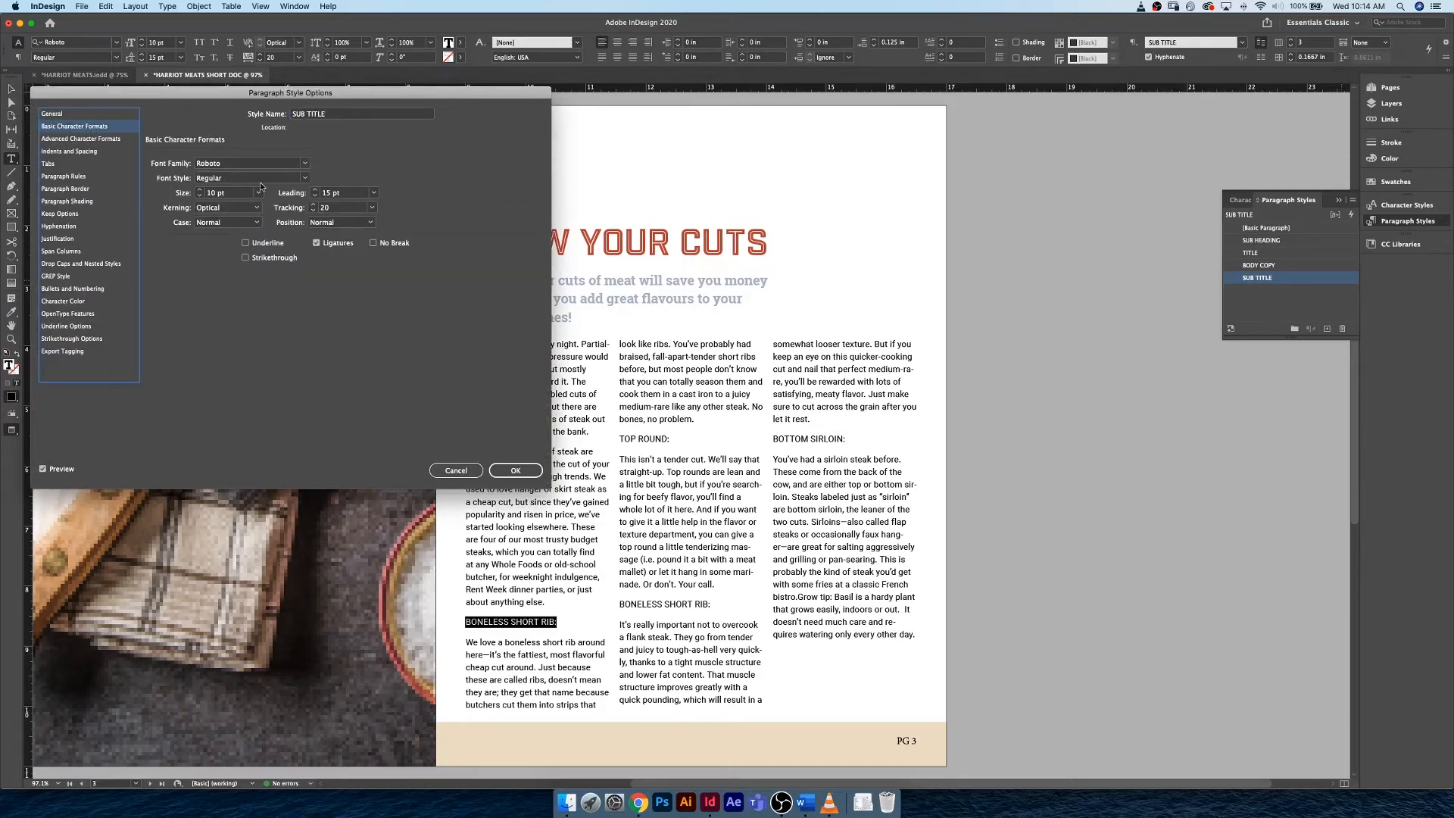
click(253, 243)
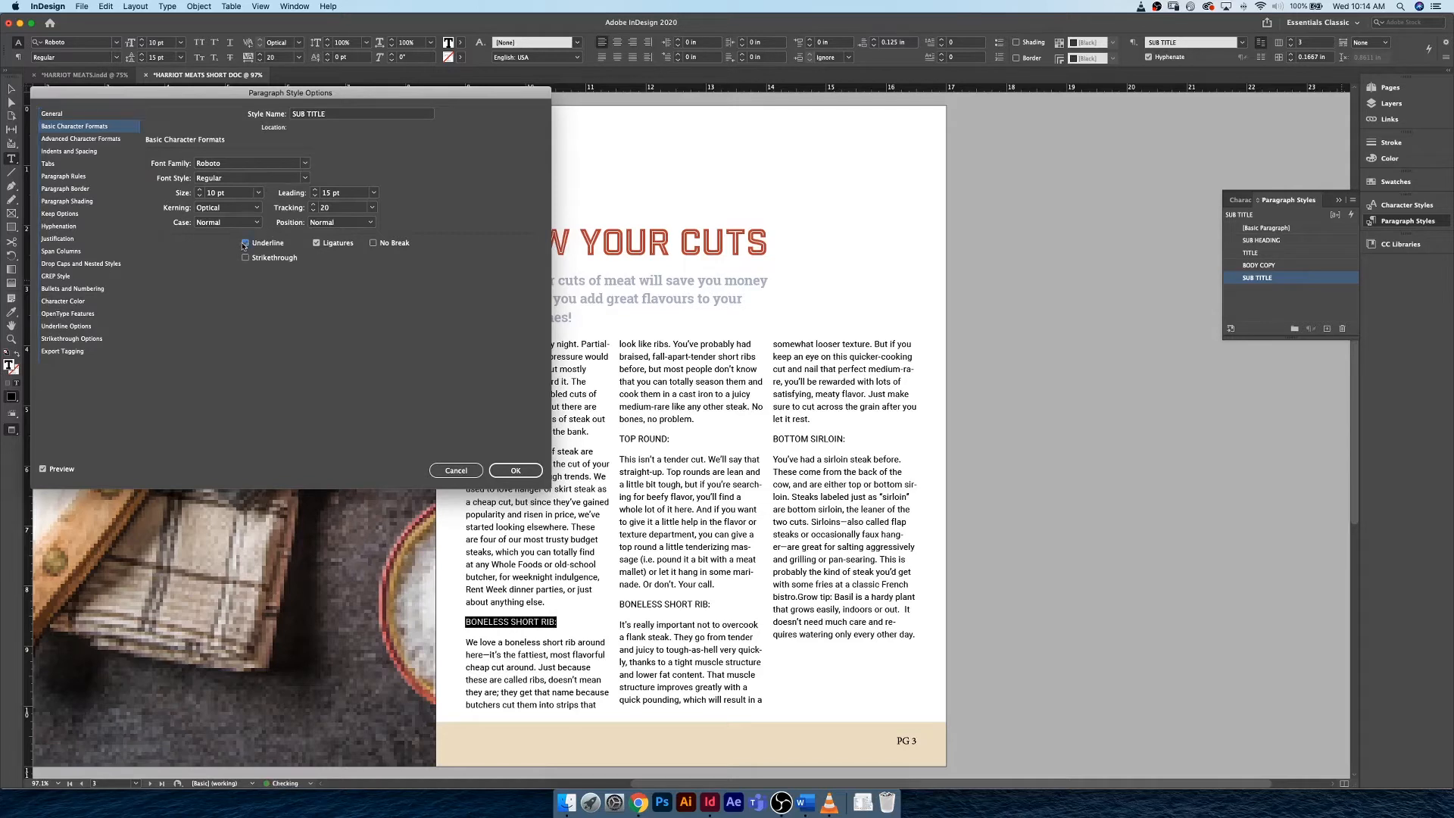
click(61, 302)
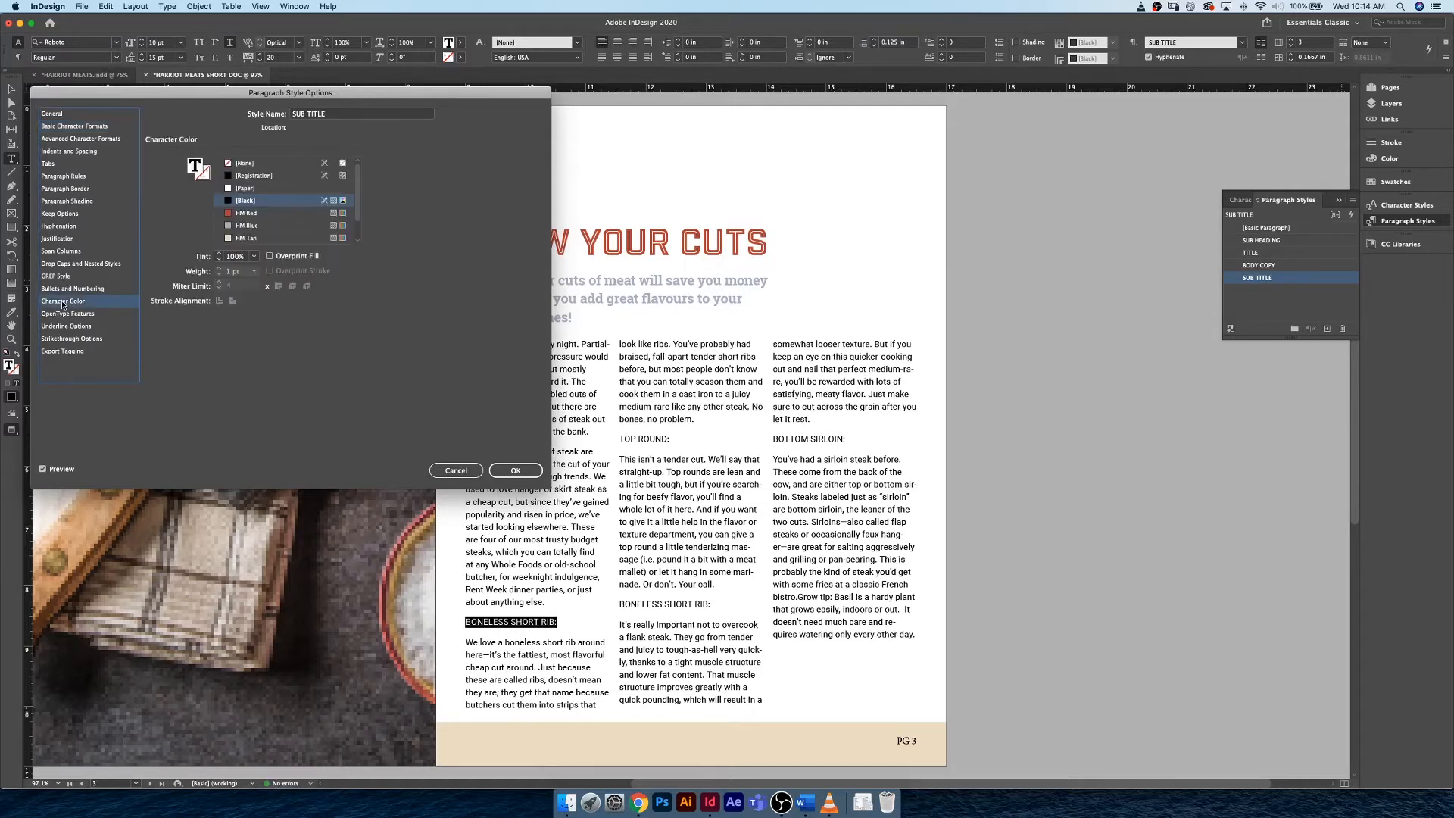
click(267, 213)
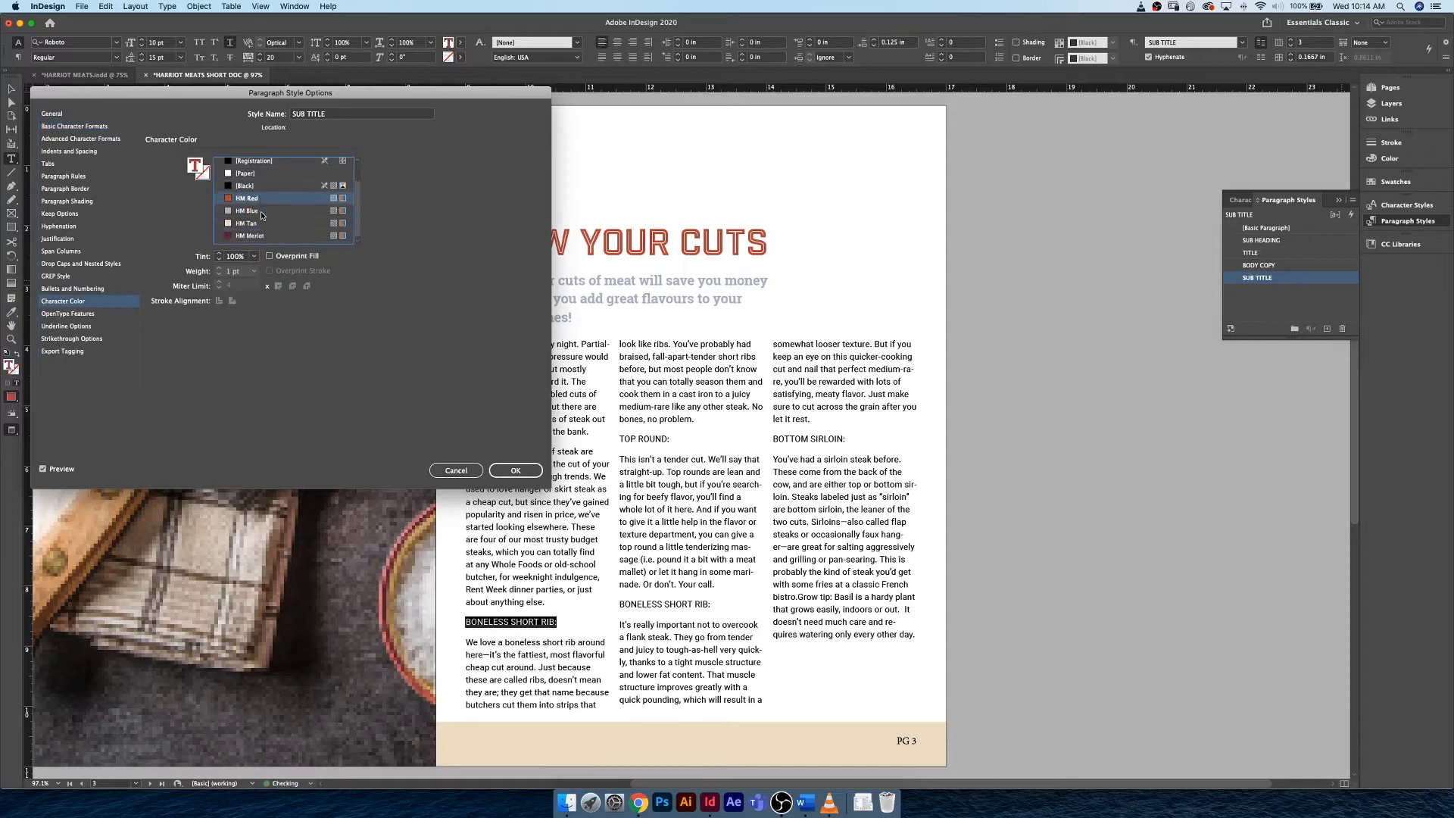
click(51, 127)
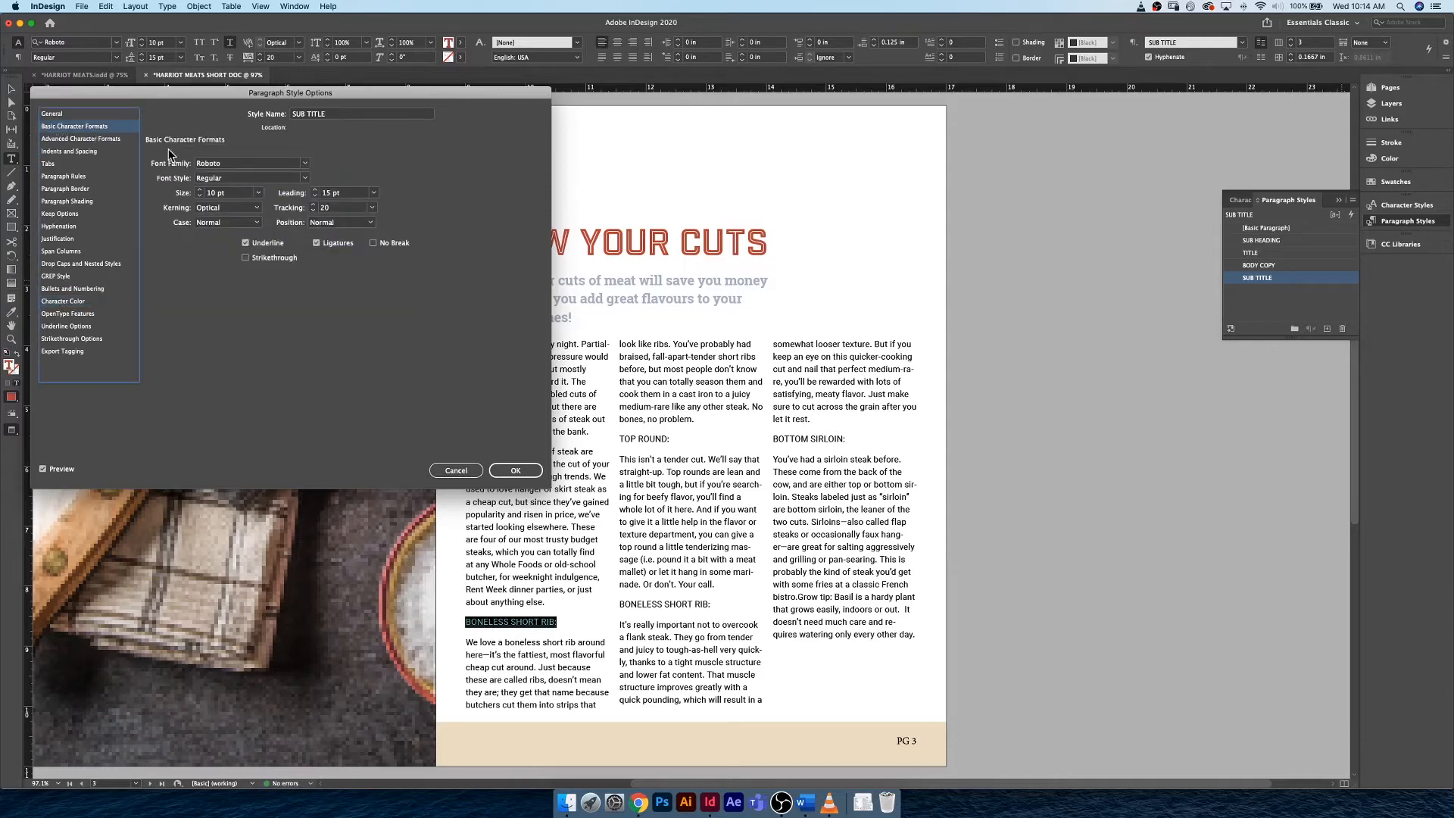
click(304, 178)
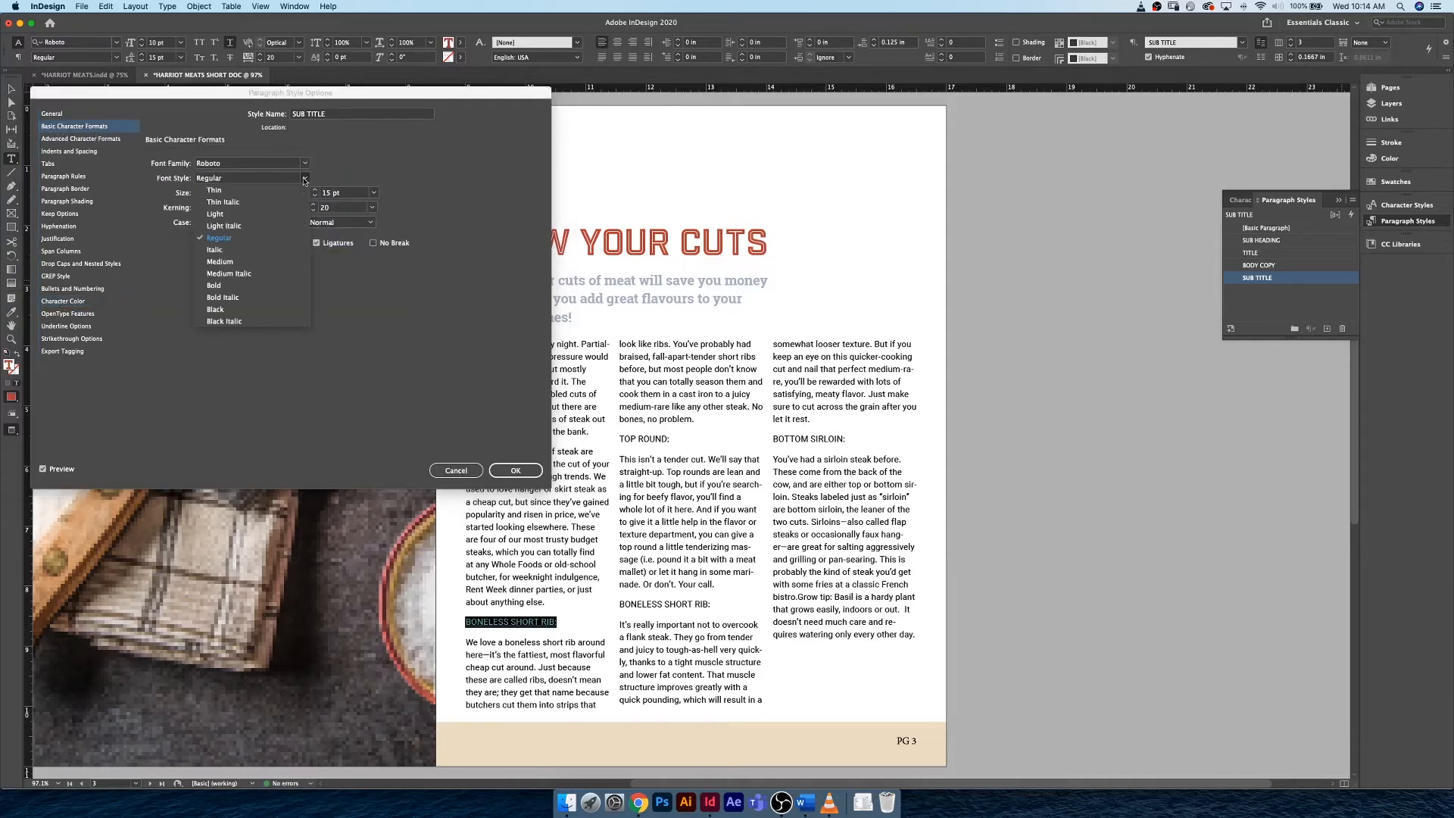
click(241, 283)
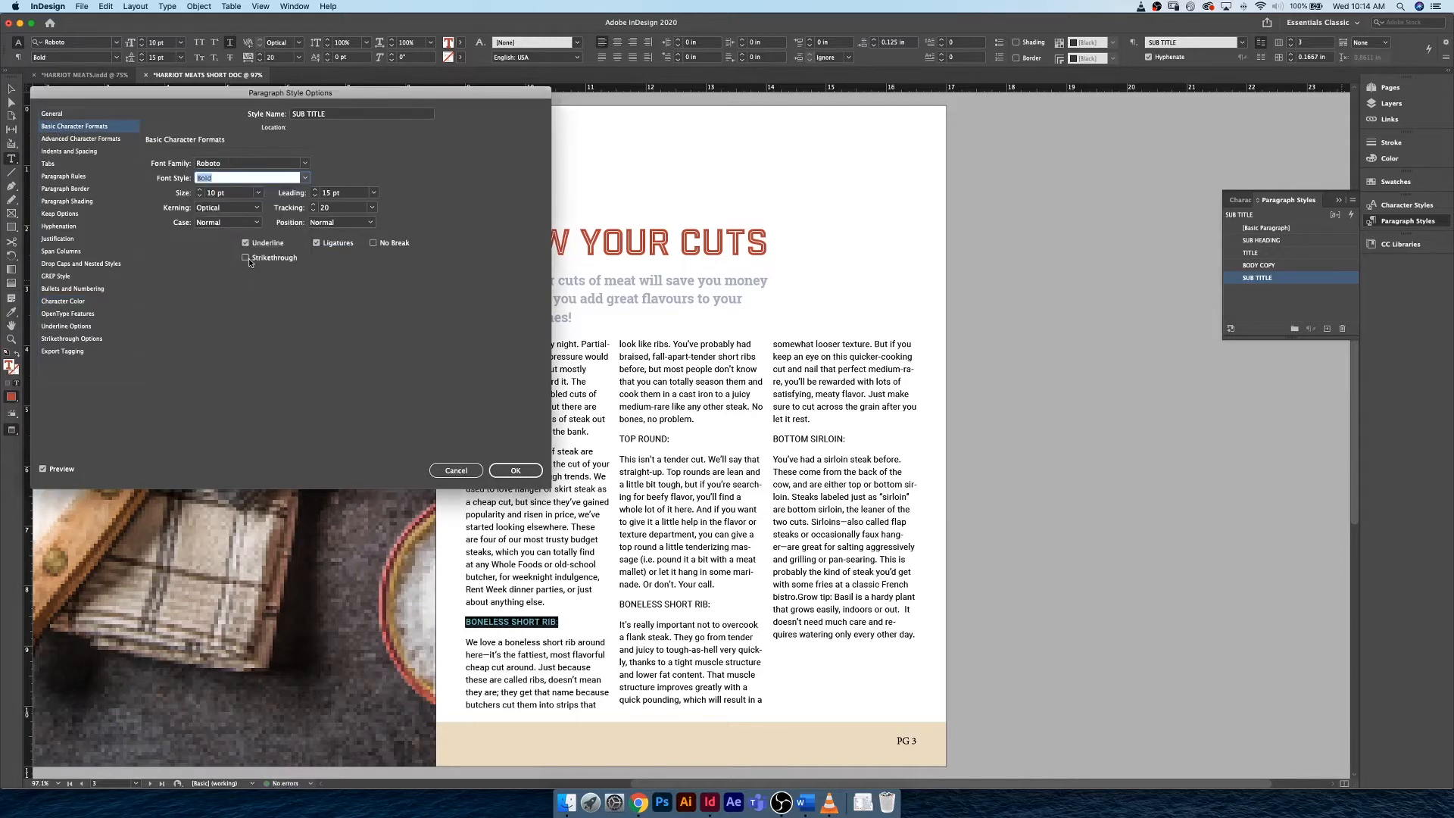
click(249, 247)
click(515, 470)
click(552, 621)
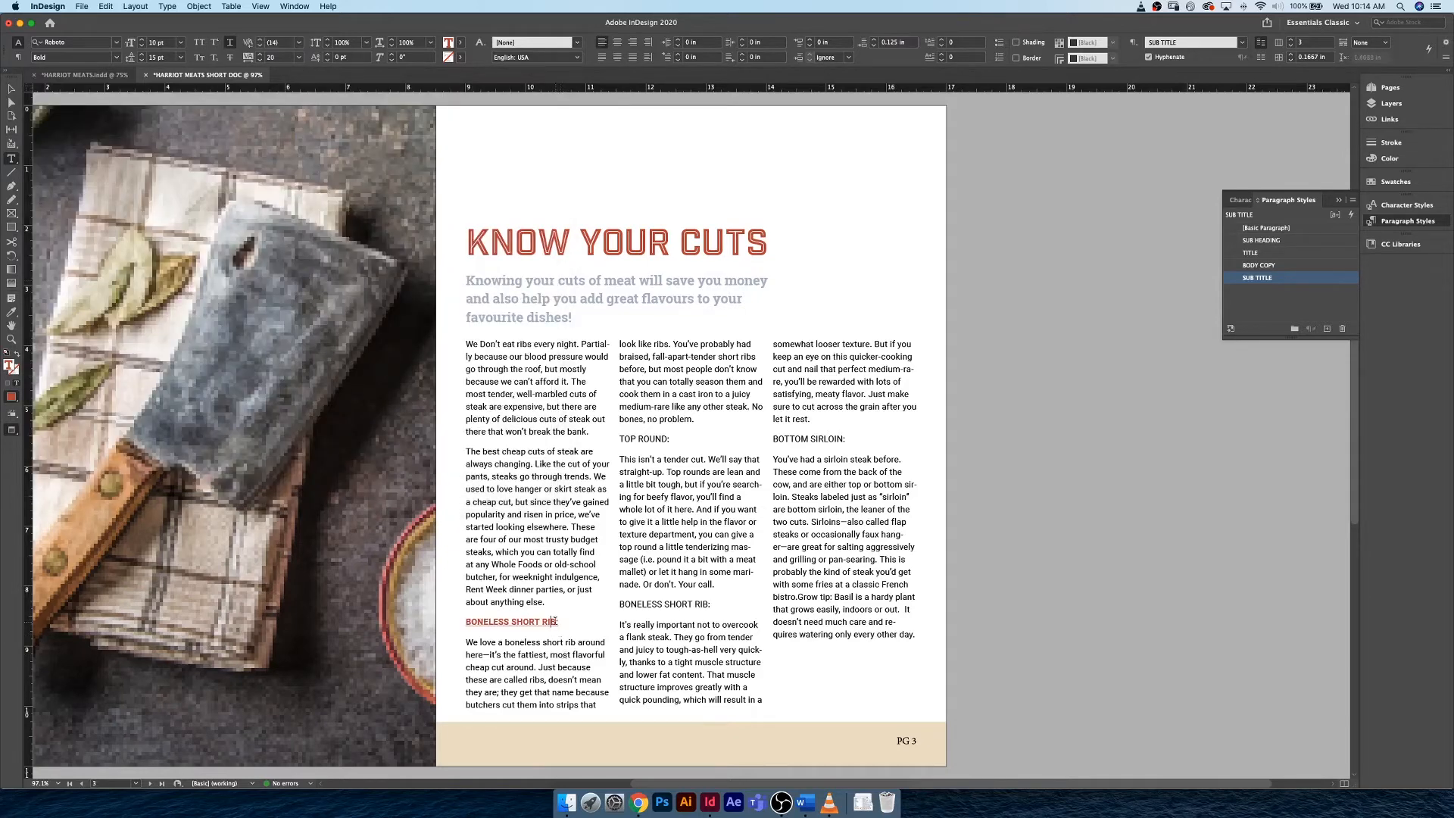
Edit the SUB TITLE paragraph style so its Space After is 0.0625 in
drag(559, 621, 465, 621)
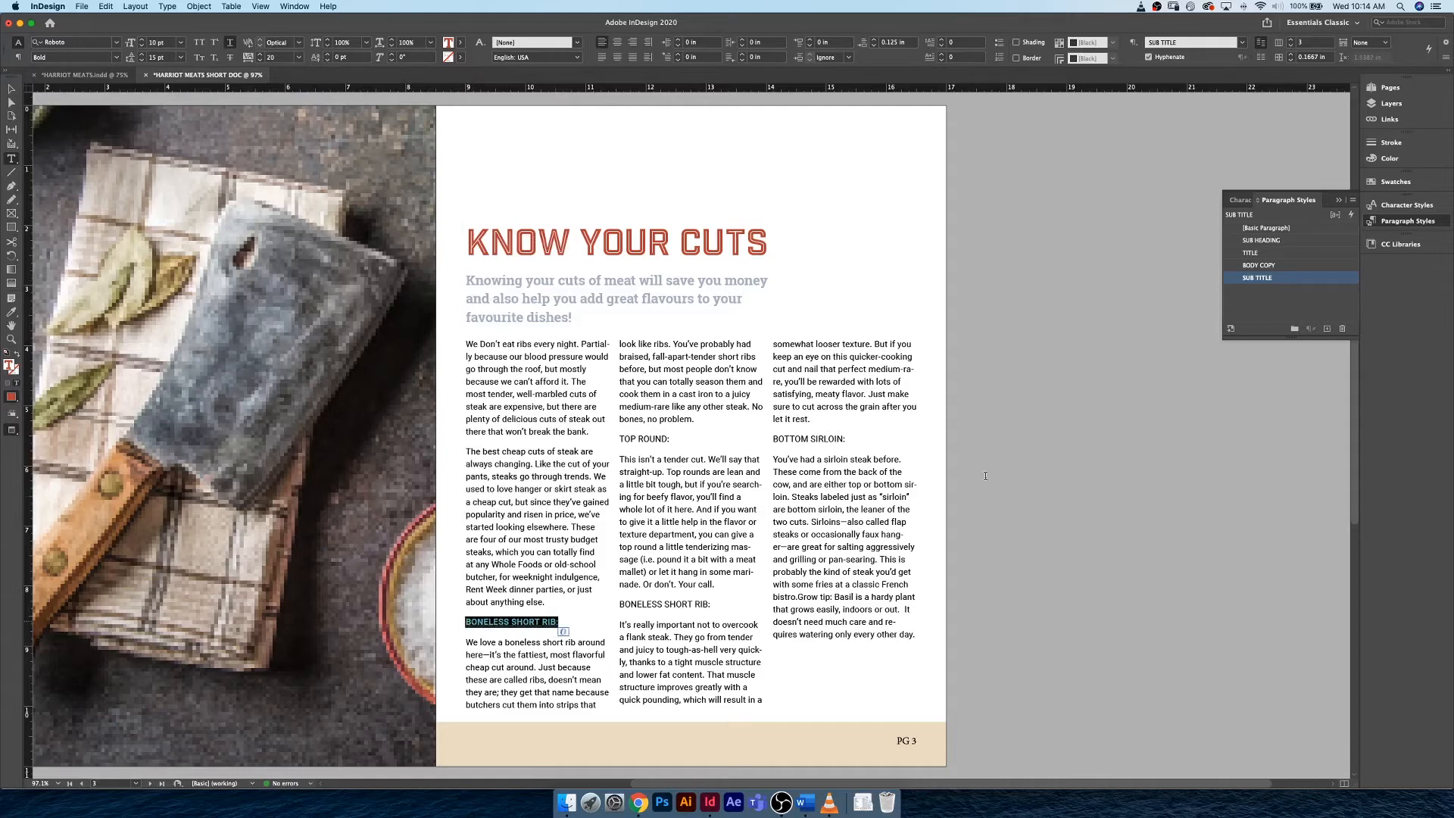
click(1308, 281)
double_click(1338, 280)
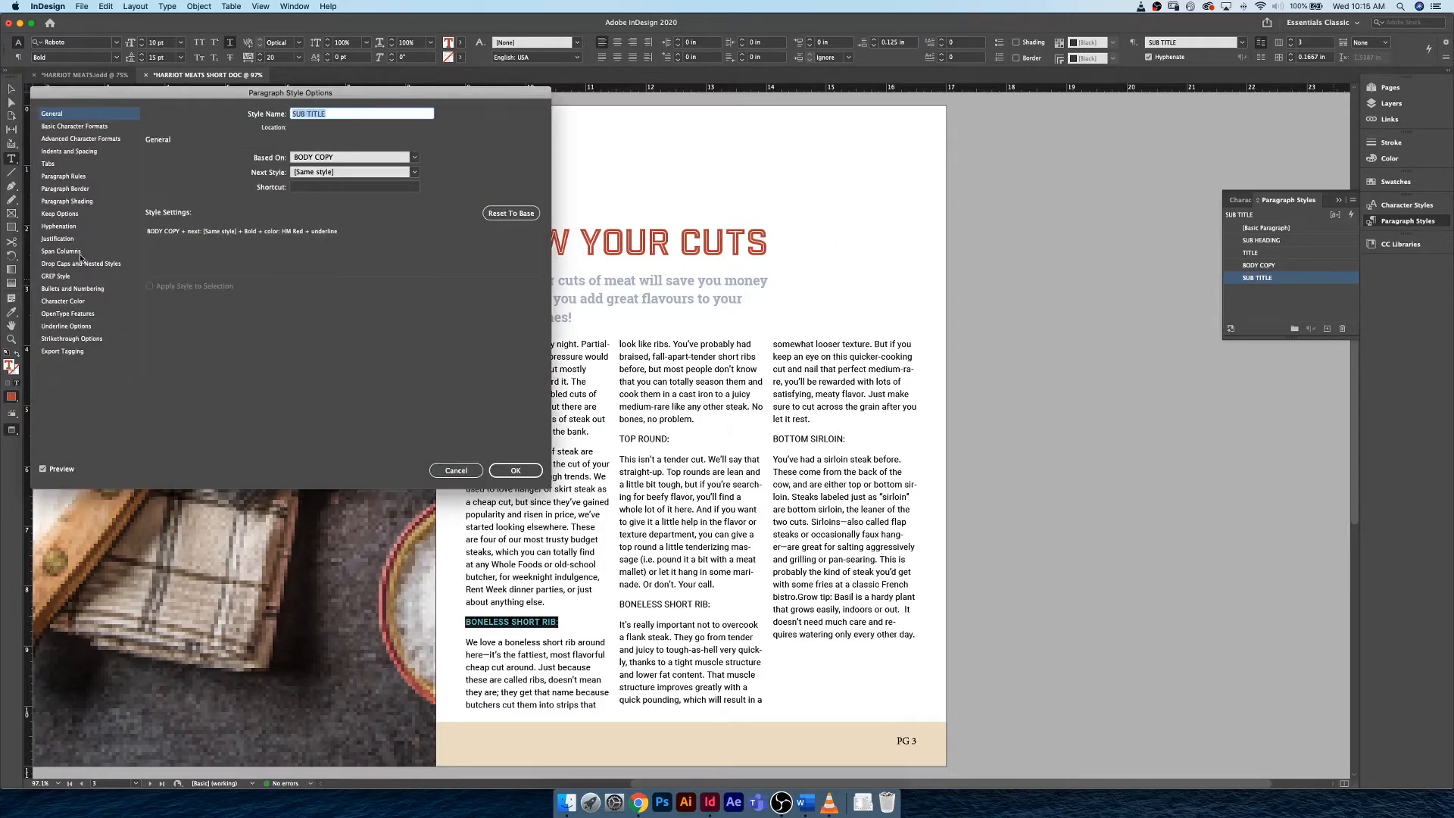
click(75, 153)
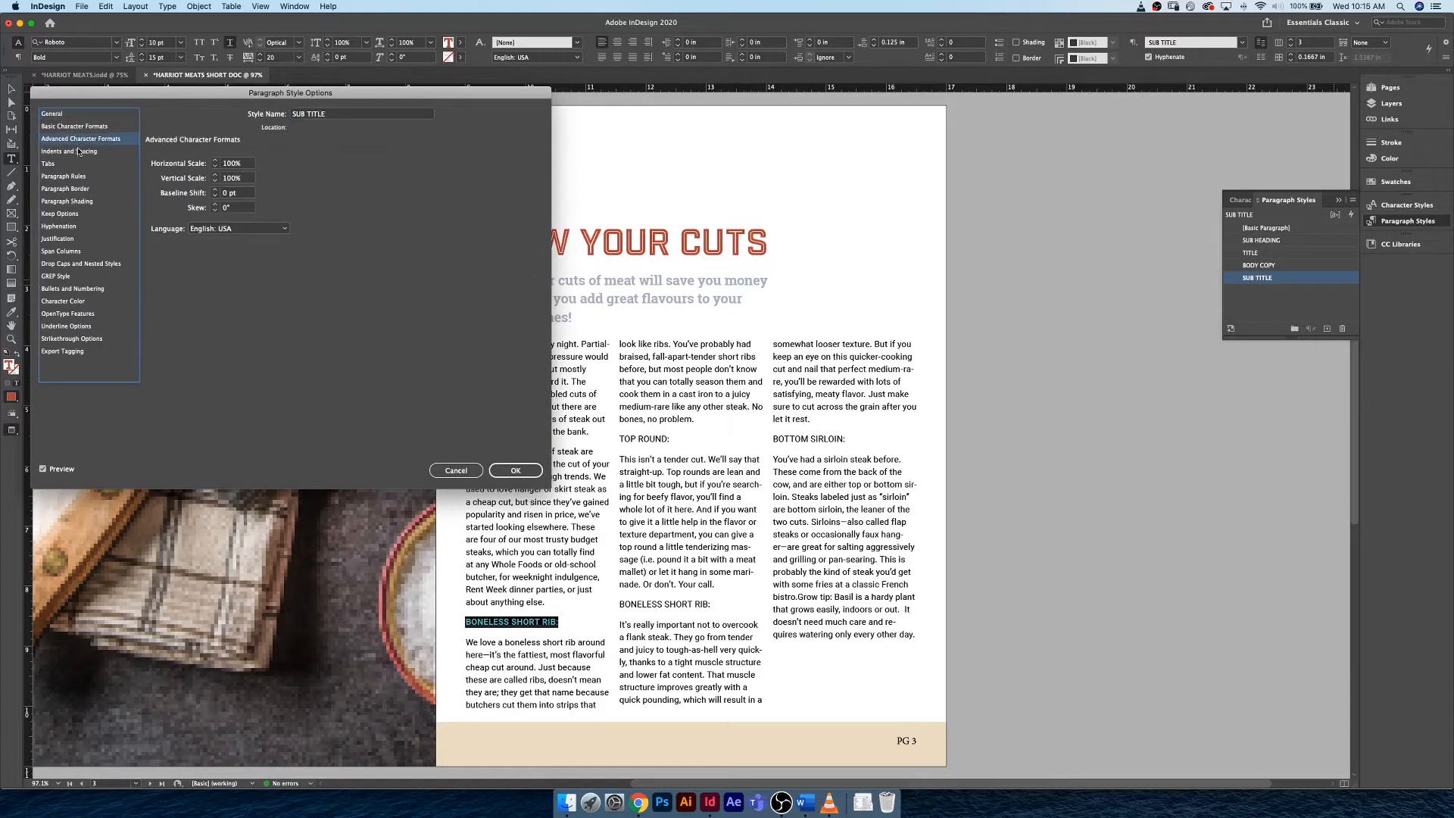
click(431, 246)
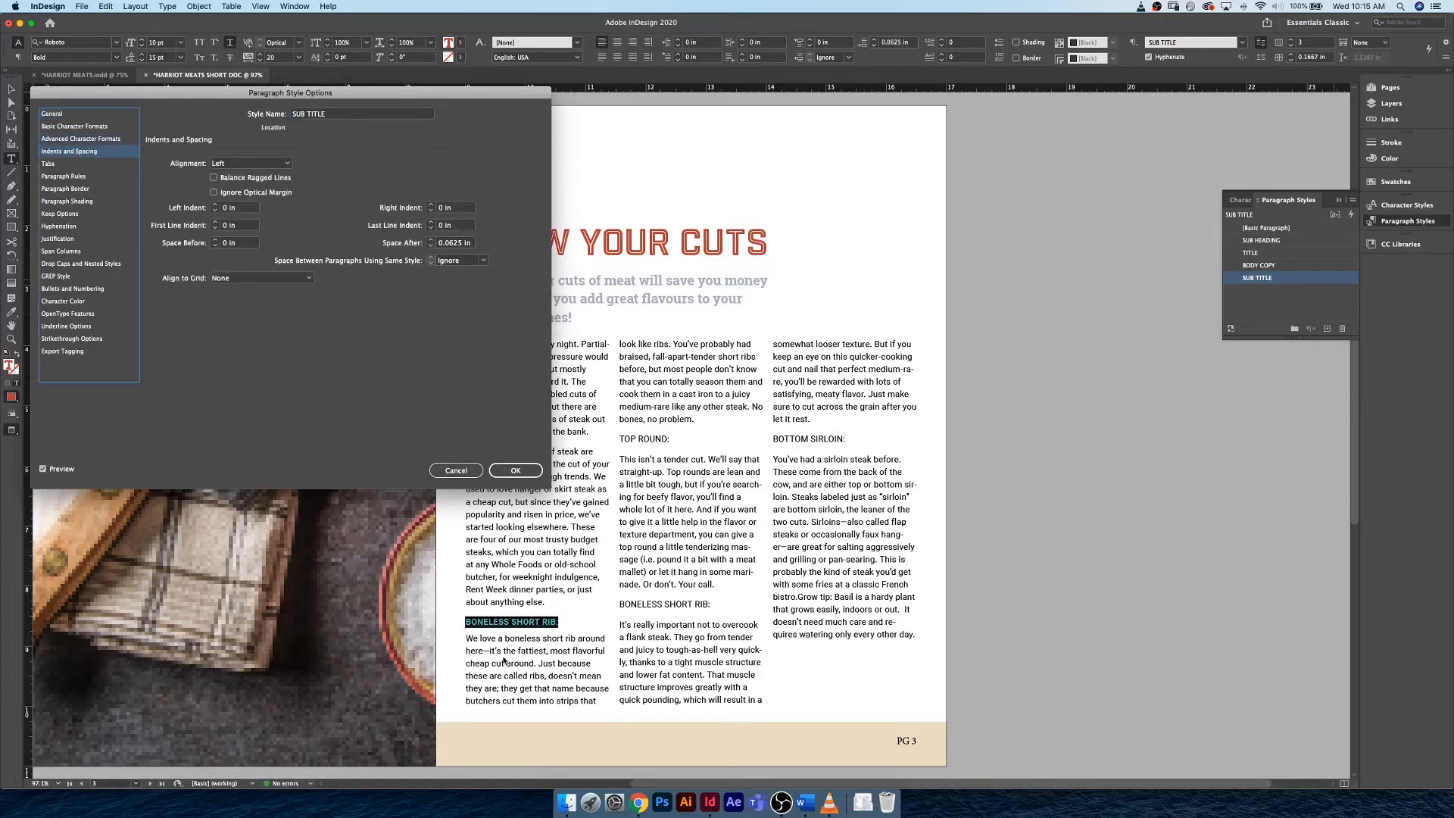
click(510, 469)
click(544, 637)
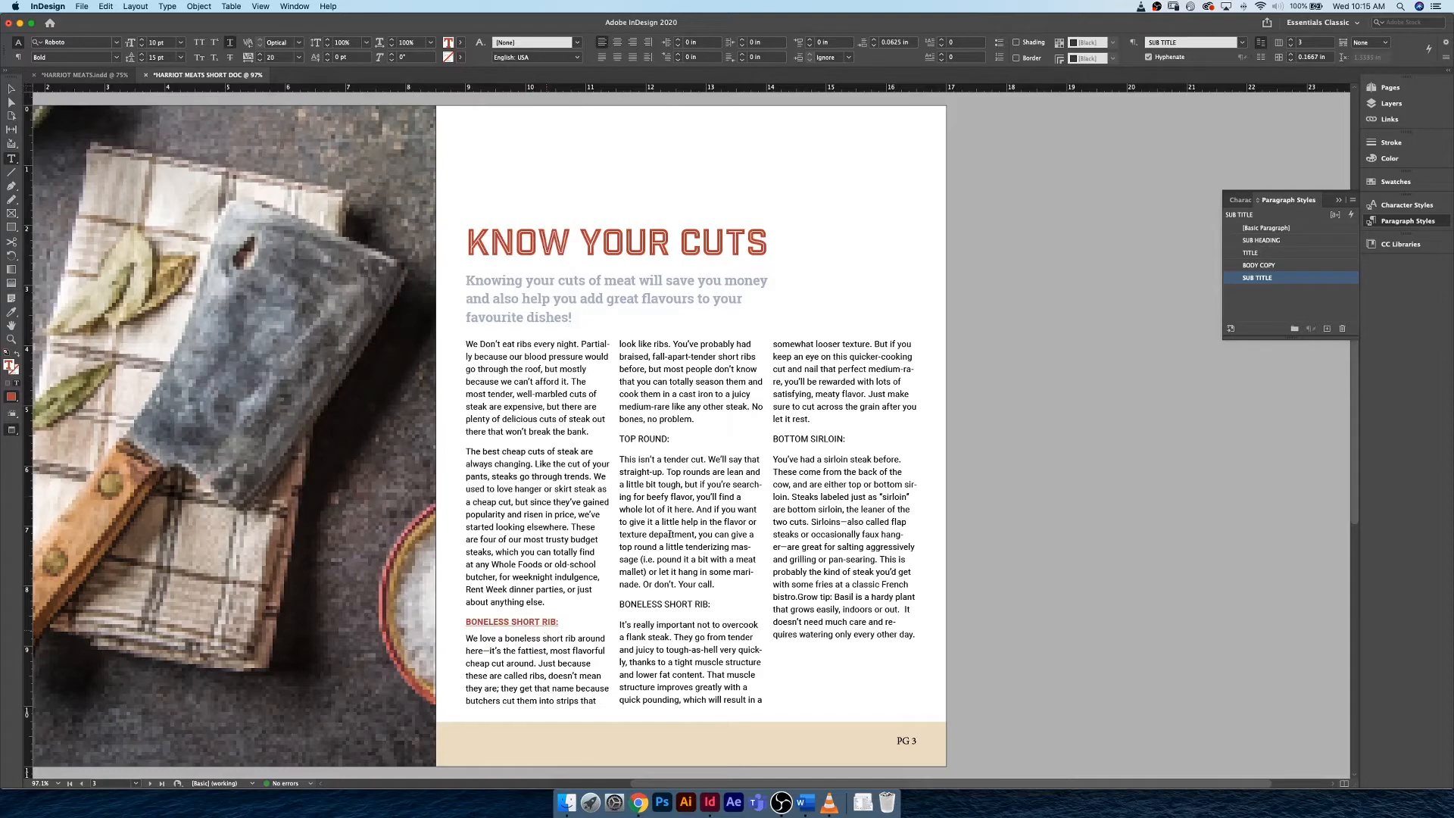
Apply the SUB TITLE style to the TOP ROUND:, second-column BONELESS SHORT RIB: and BOTTOM SIRLOIN: lines
drag(669, 439, 619, 439)
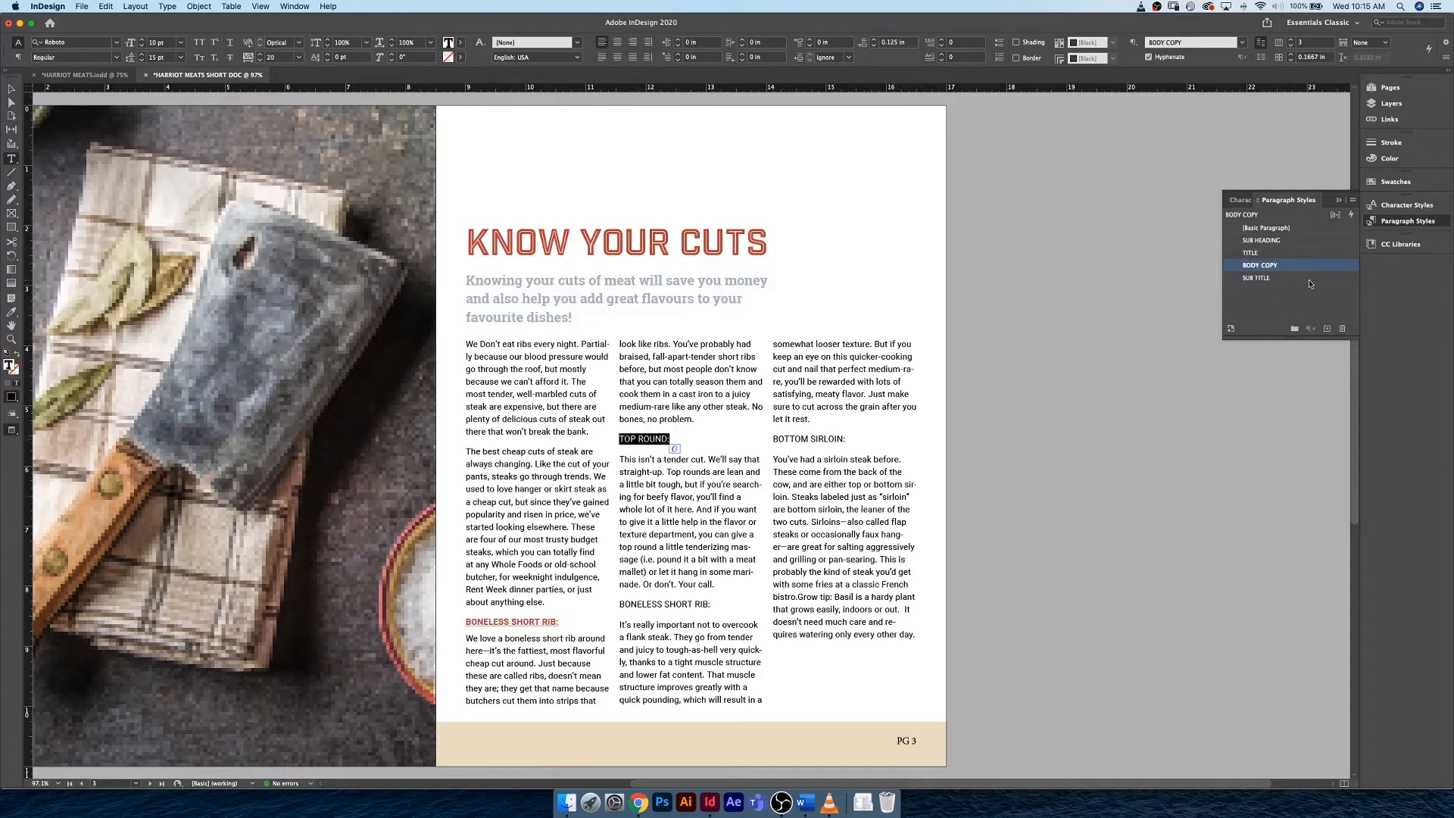
click(1256, 278)
click(709, 600)
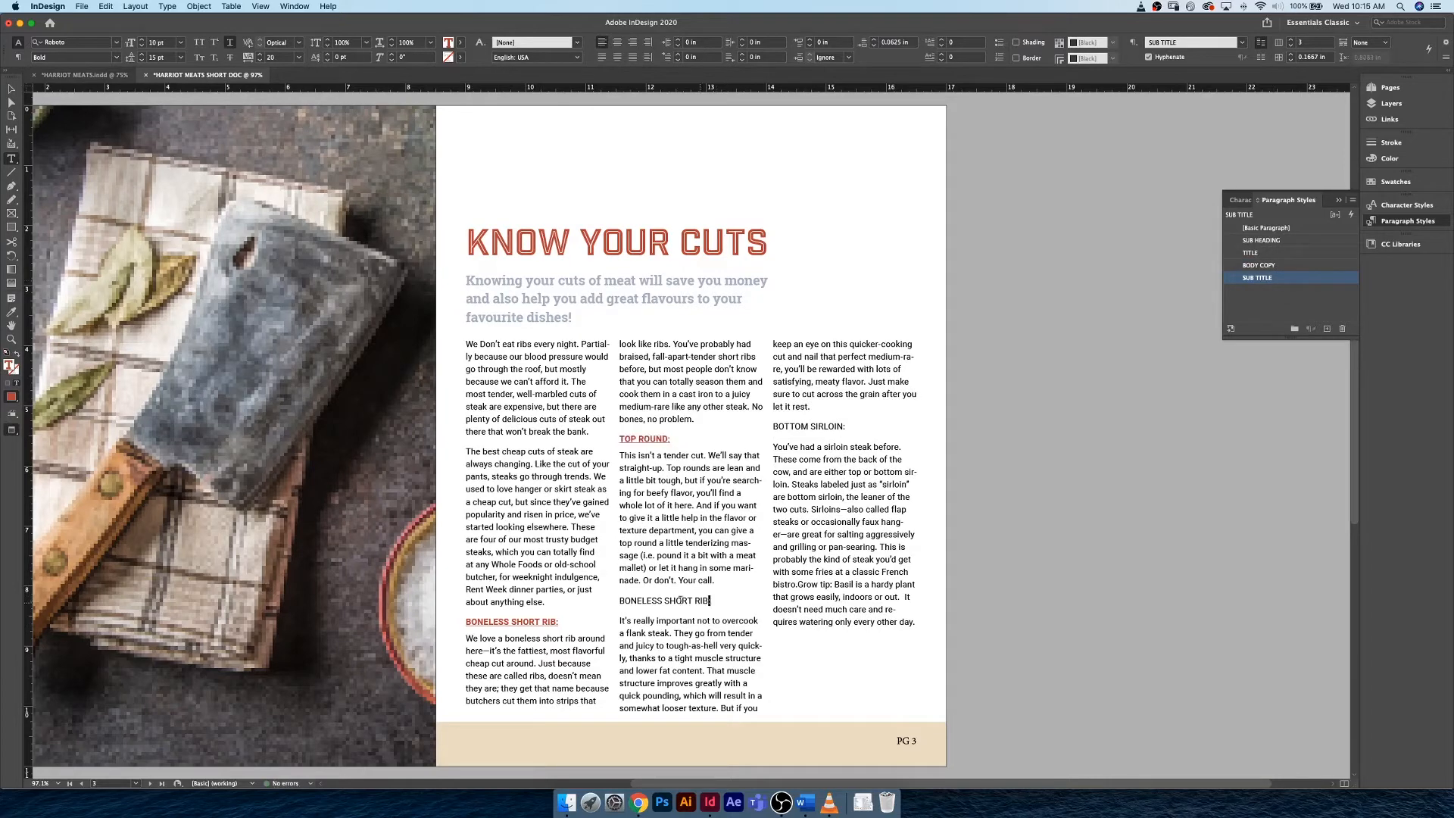
drag(679, 598, 619, 600)
click(1294, 278)
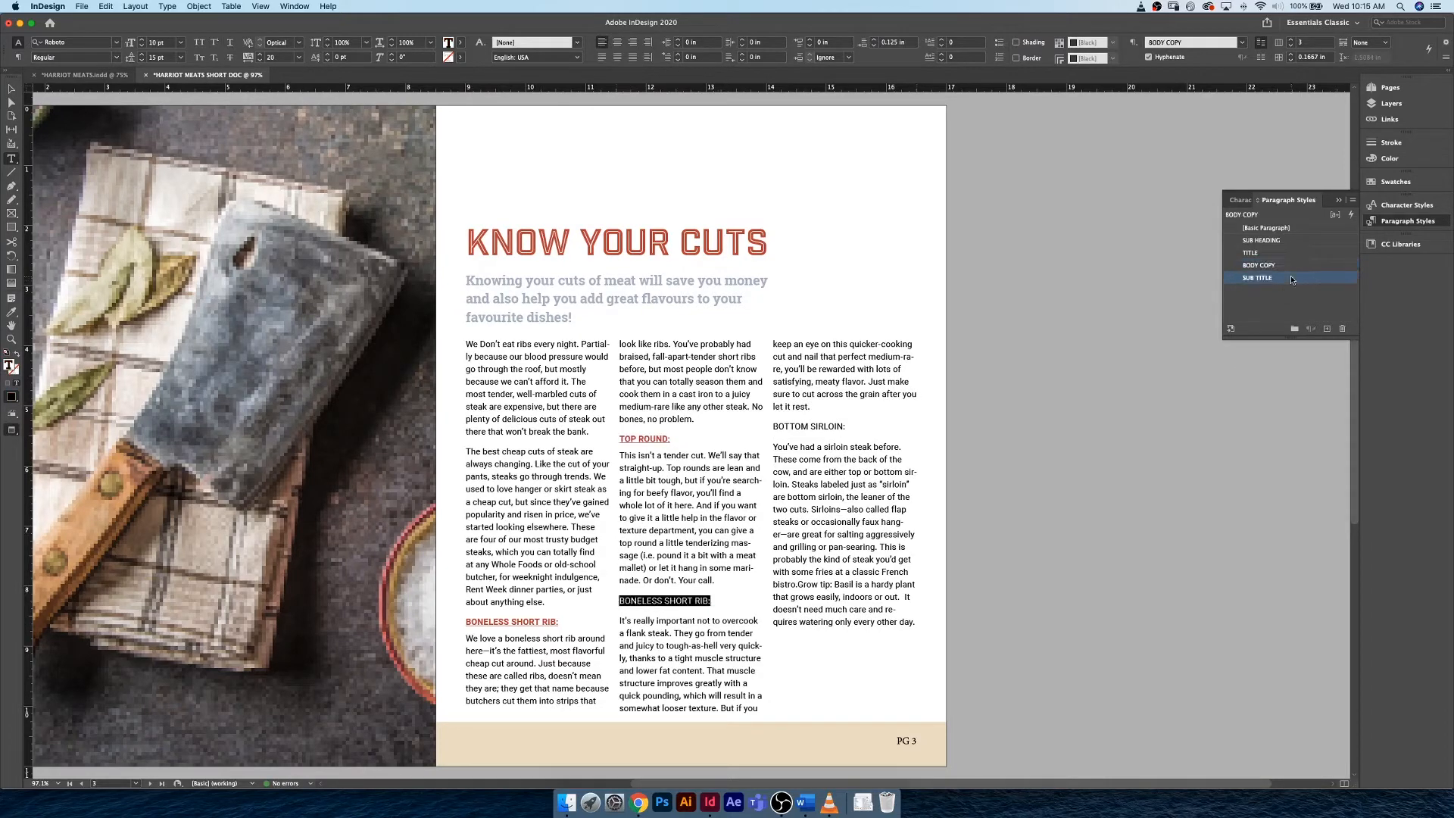
drag(845, 425, 772, 427)
click(1270, 278)
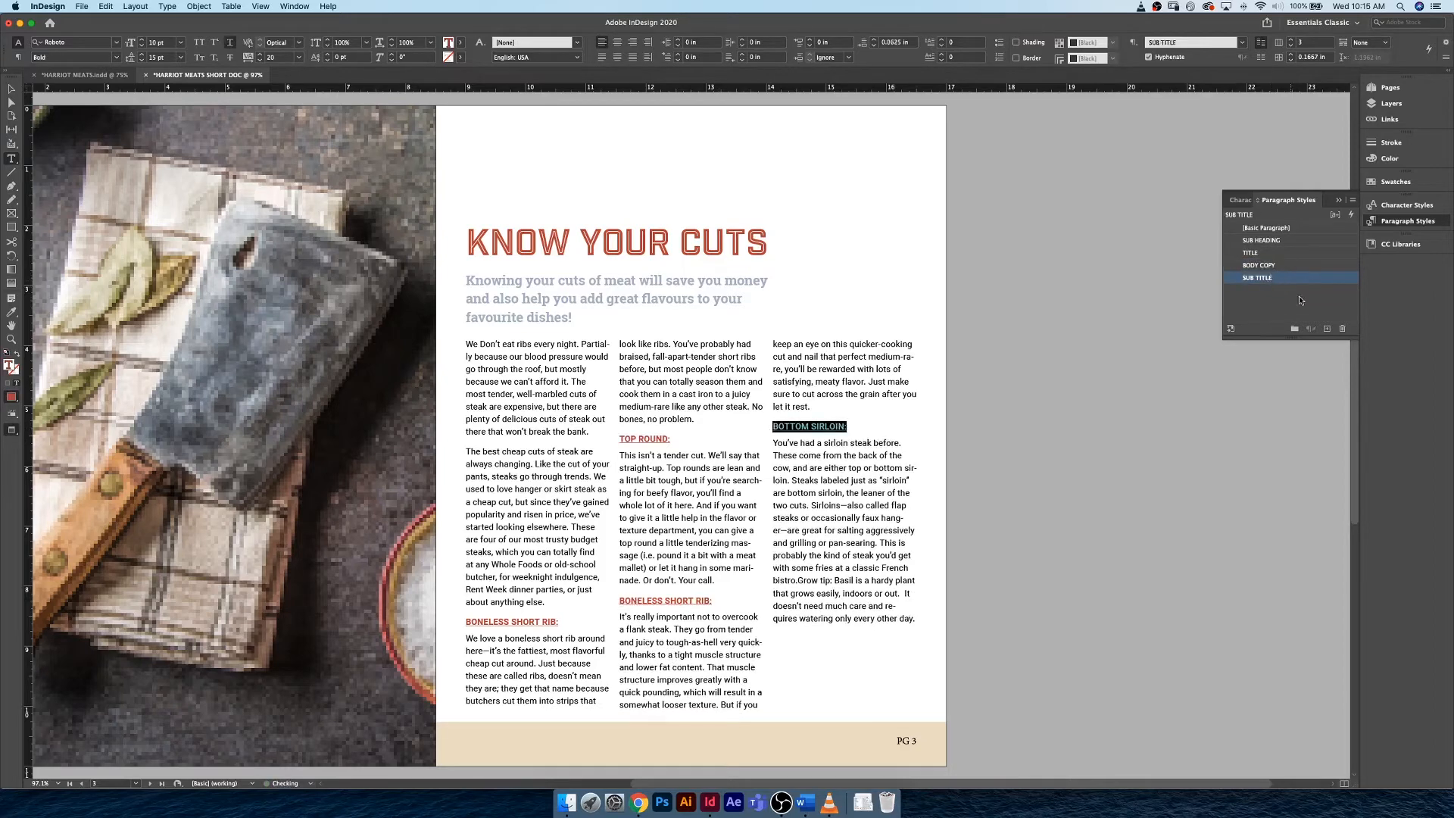
click(818, 442)
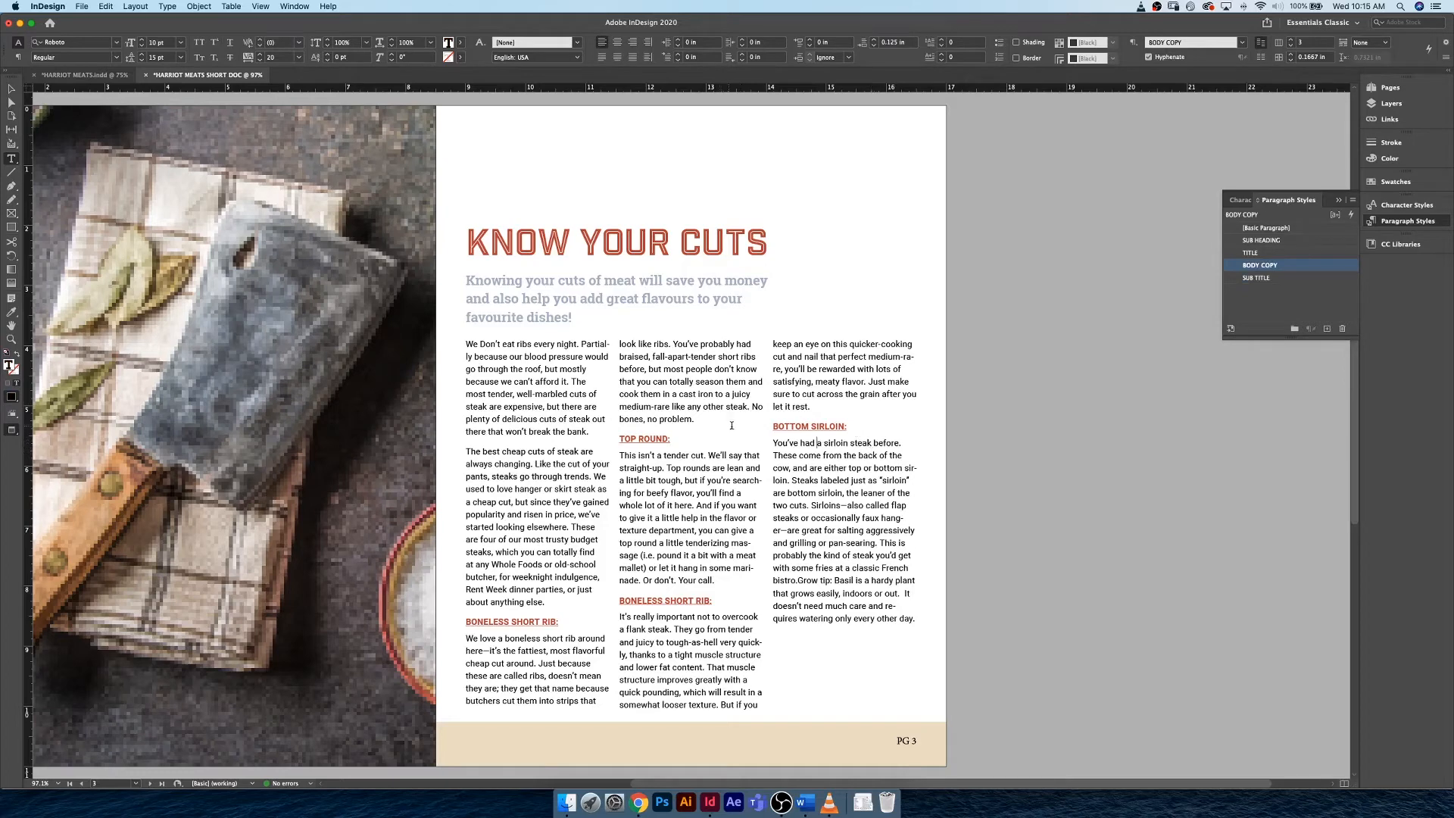
Undo the SUB TITLE style on the BOTTOM SIRLOIN:, second-column BONELESS SHORT RIB: and TOP ROUND: lines
key(super+z)
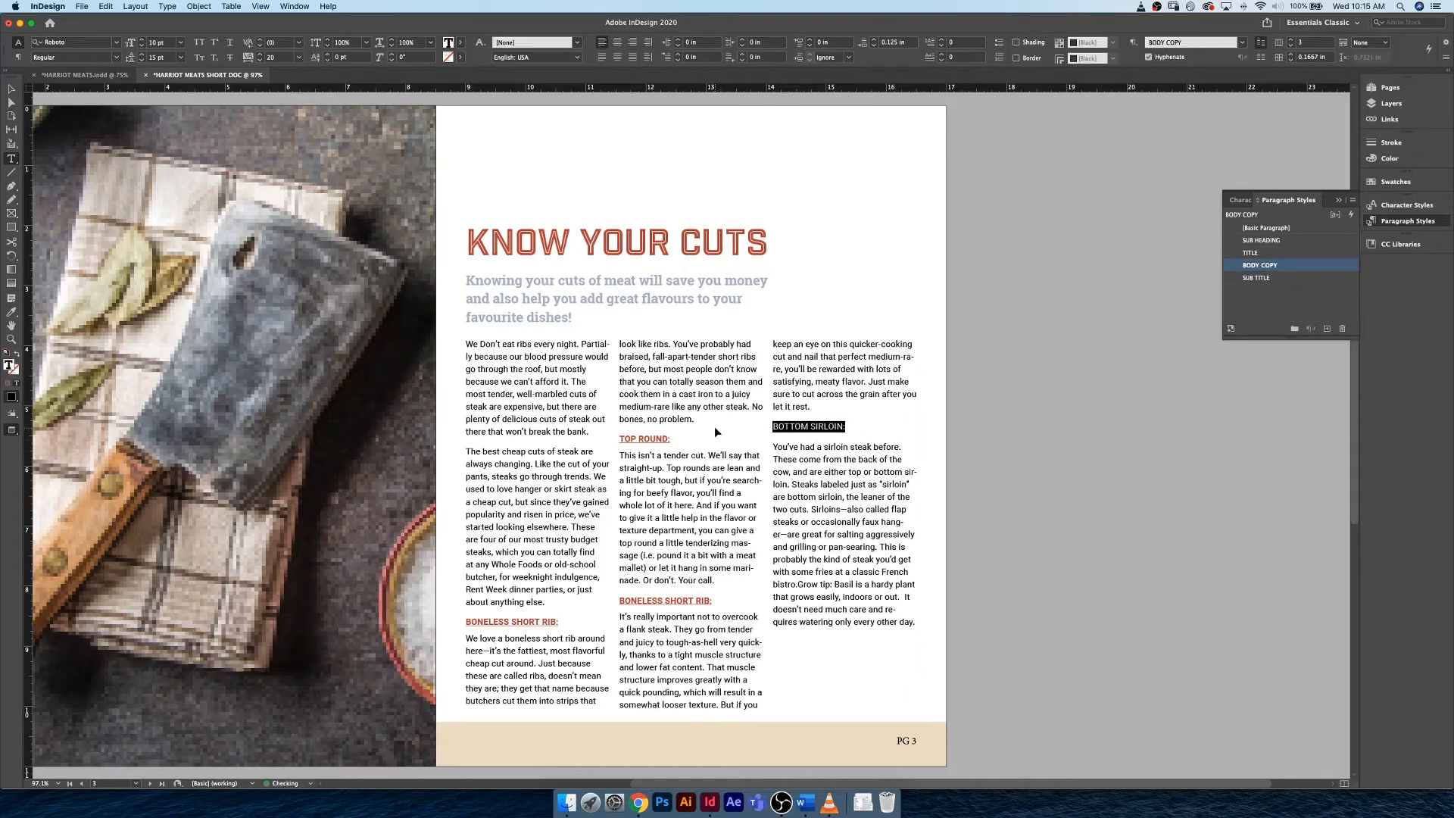
key(super+z)
key(super+z)
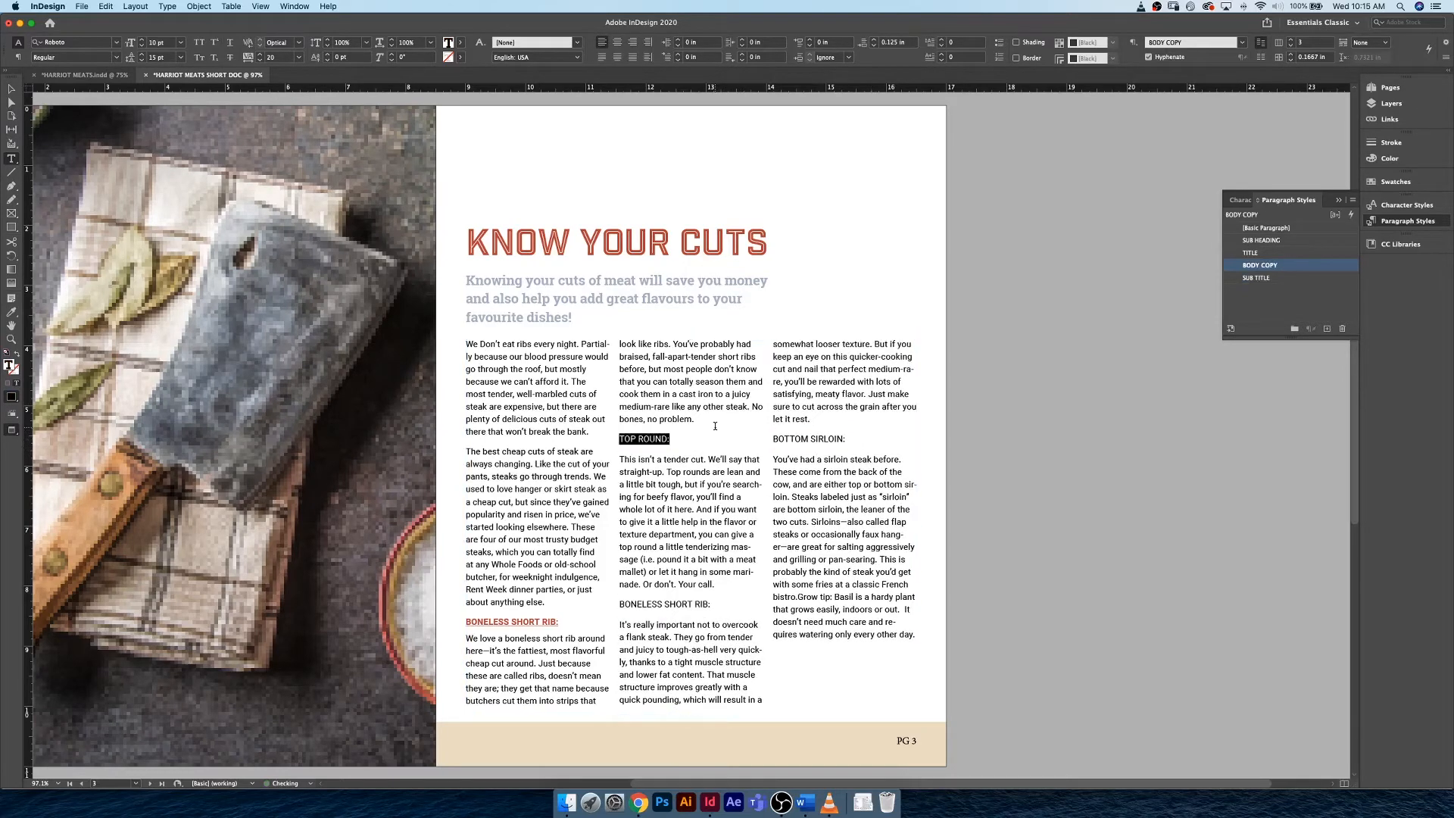
Select the TOP ROUND: line and give it the SUB TITLE style through Quick Apply, searching for SUB
click(682, 445)
key(shift+Up)
key(shift+Right)
key(shift+Right)
key(shift+Right)
key(shift+Right)
key(shift+Right)
key(shift+Right)
key(super+Return)
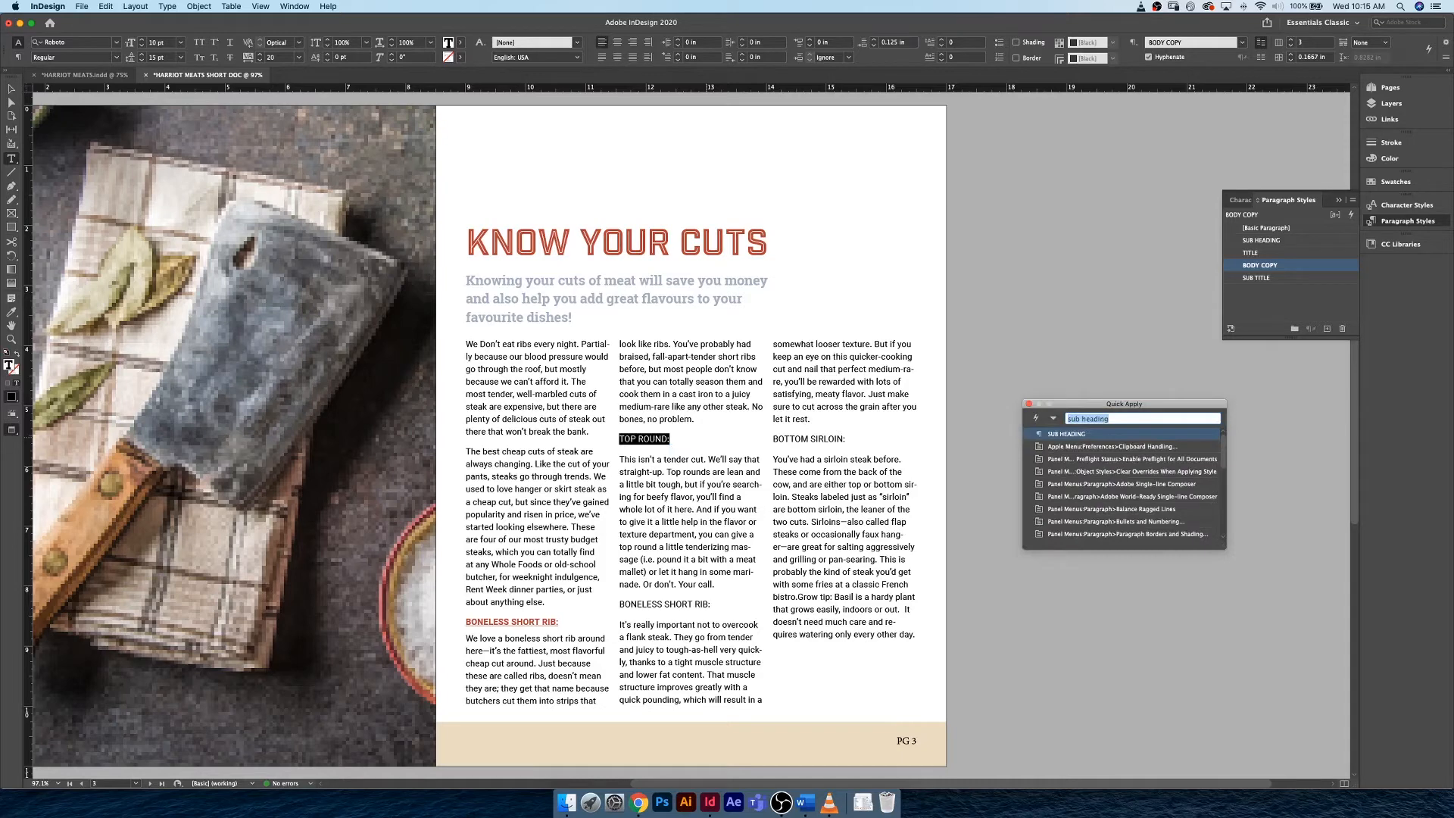
drag(1073, 403, 452, 410)
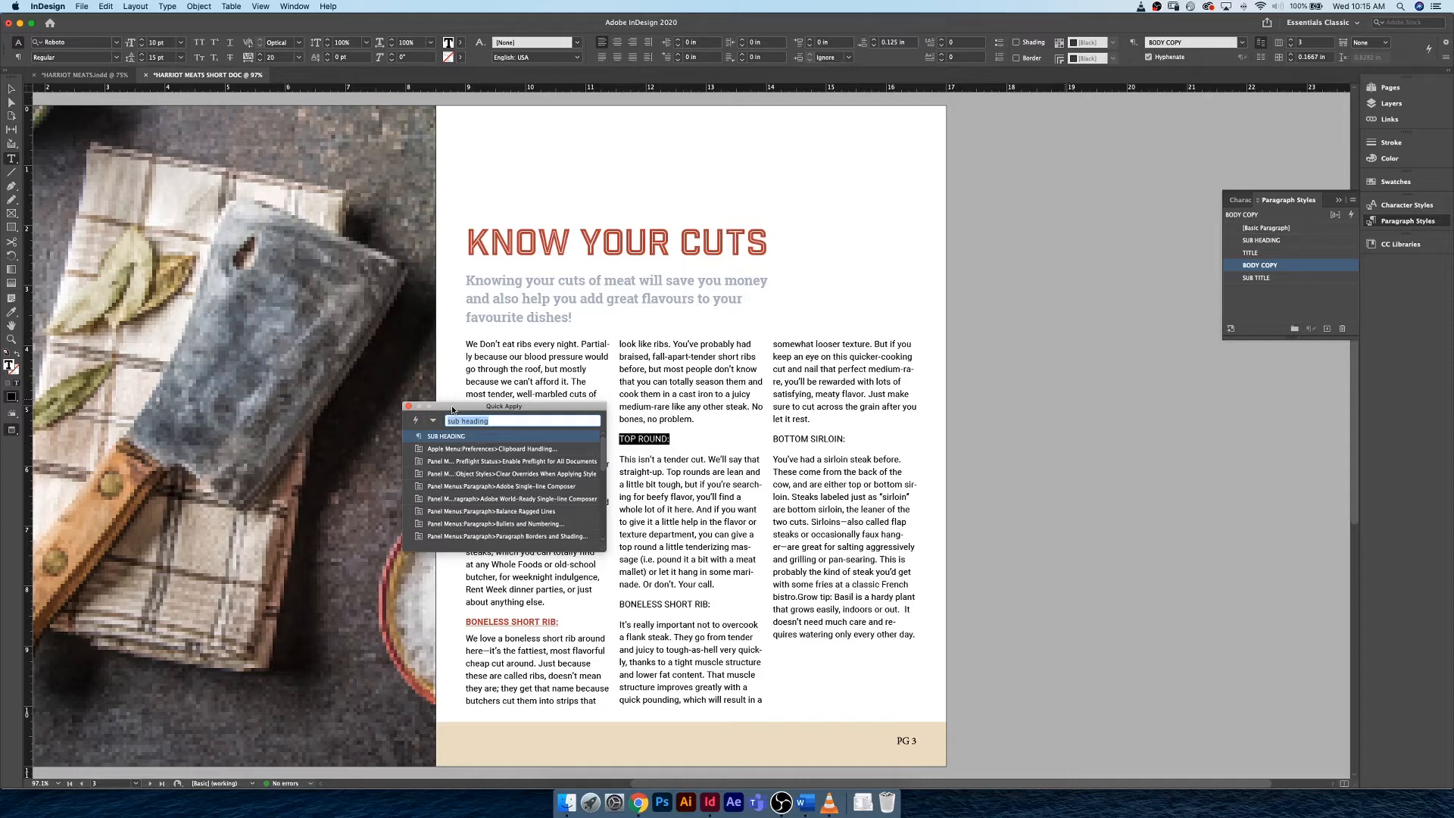
text(SUB)
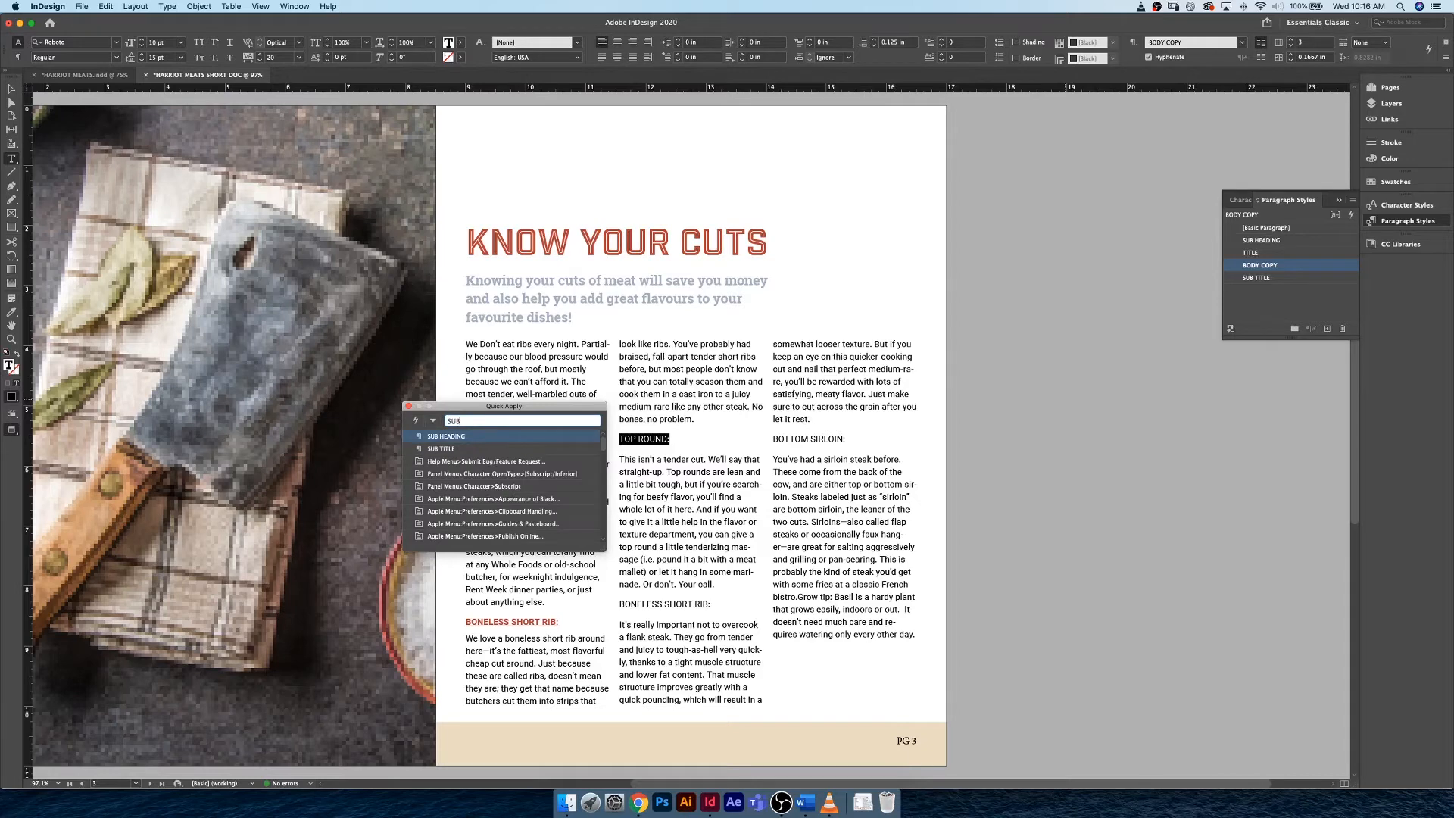
key(Down)
key(Return)
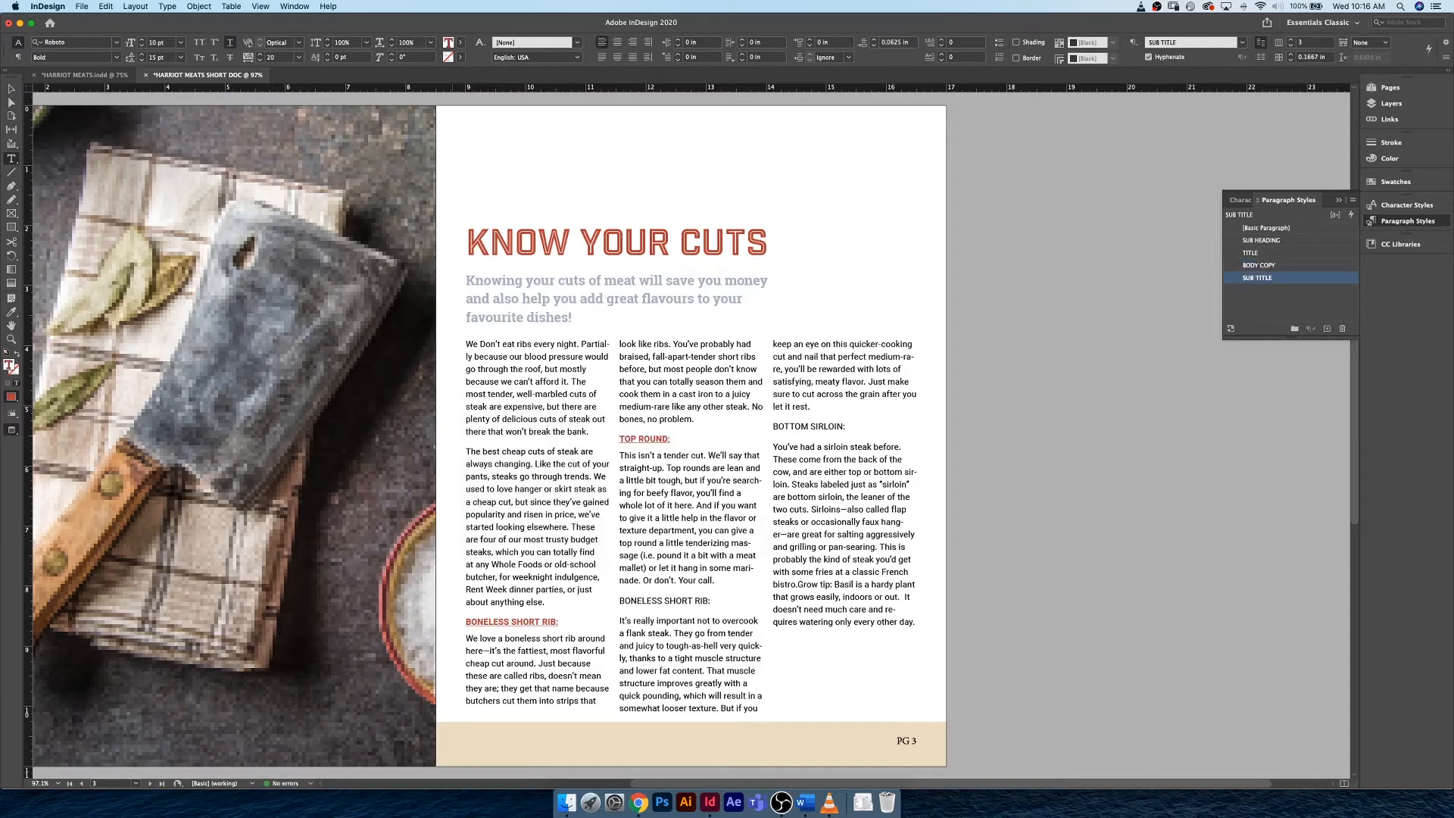
Select the second column's BONELESS SHORT RIB: line and give it the SUB TITLE style with Quick Apply
key(Down)
key(Down)
key(Down)
key(Down)
key(Down)
key(Down)
key(Down)
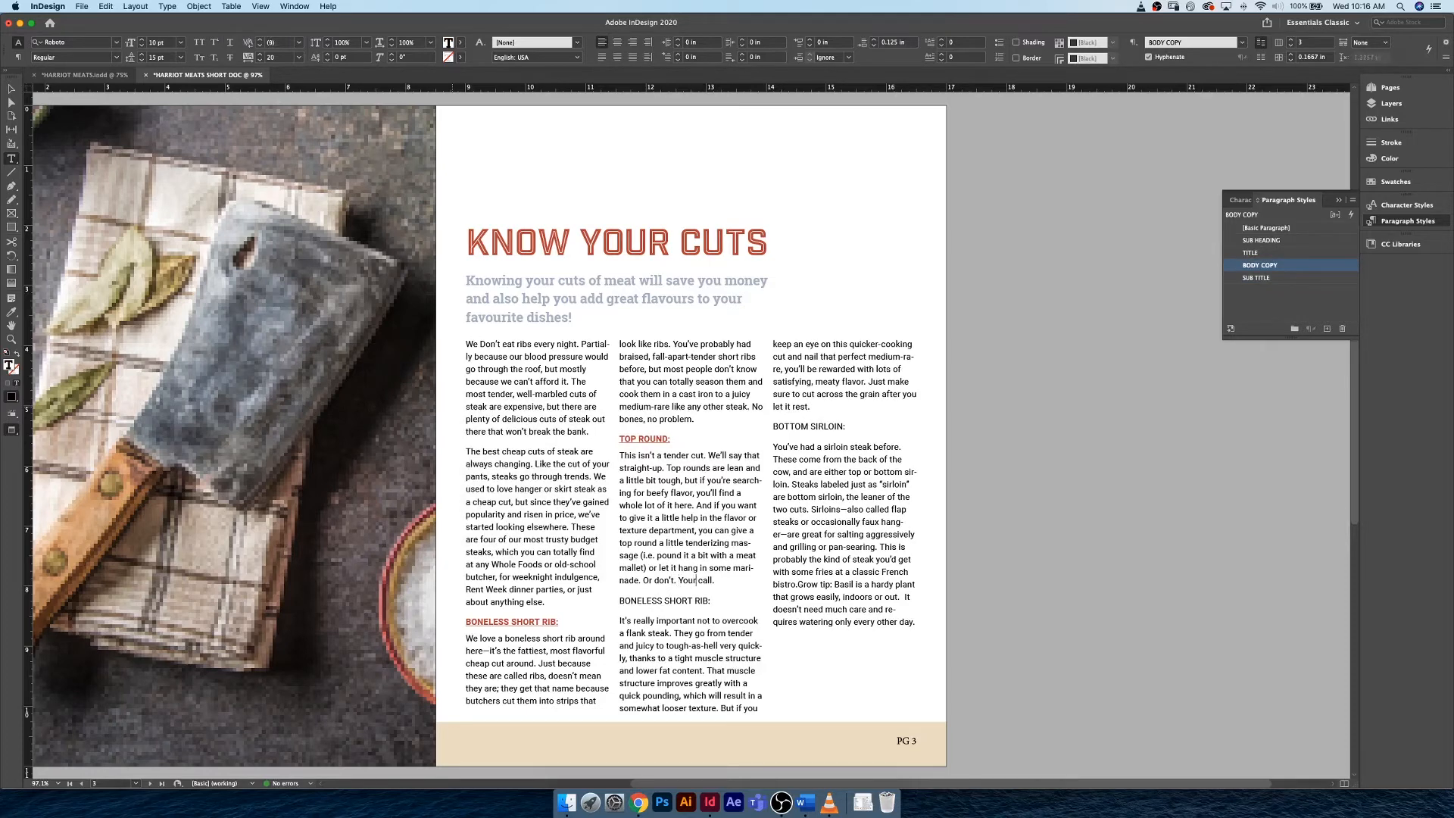
key(Down)
key(shift+Home)
key(super+Return)
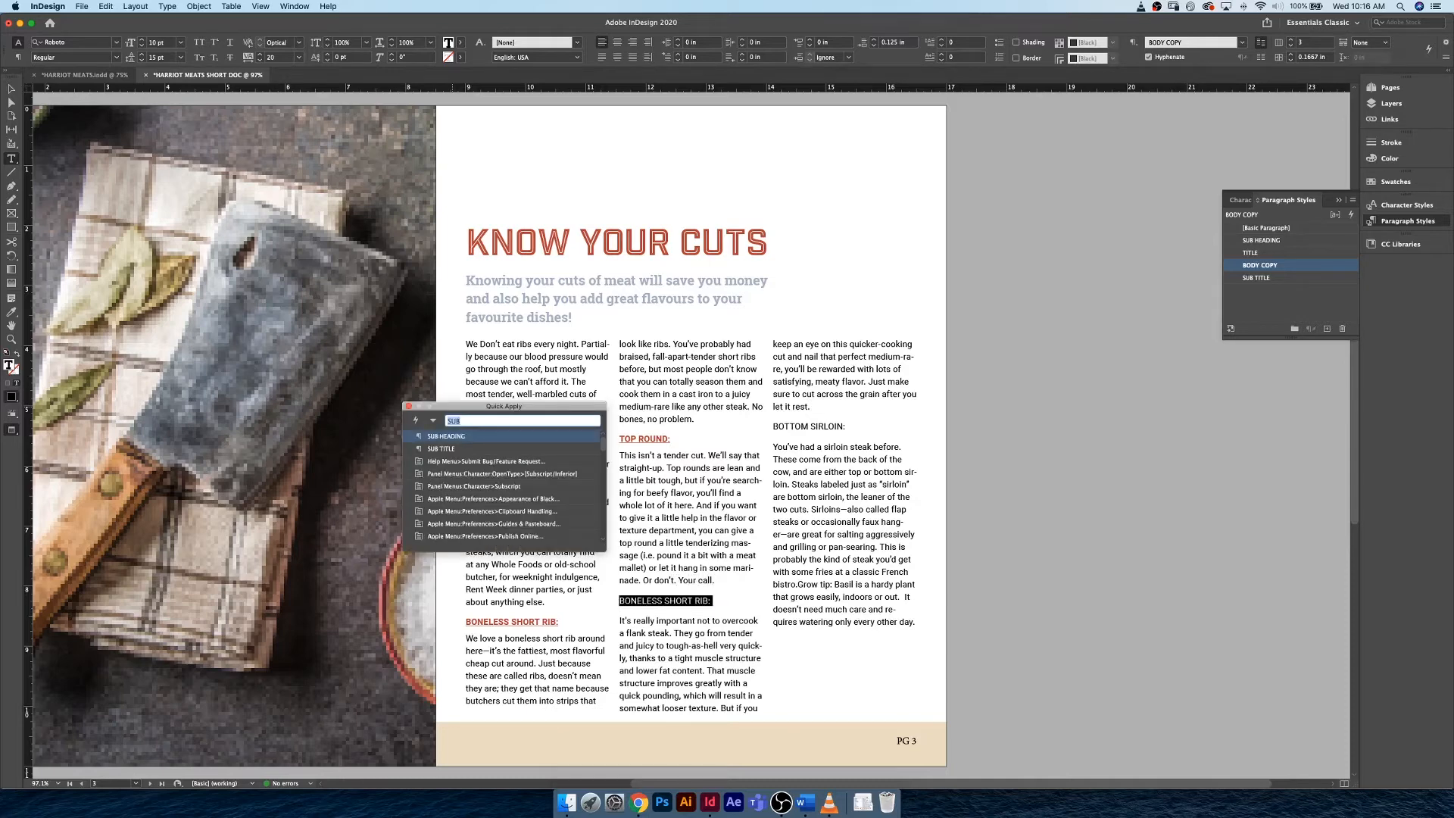
key(Down)
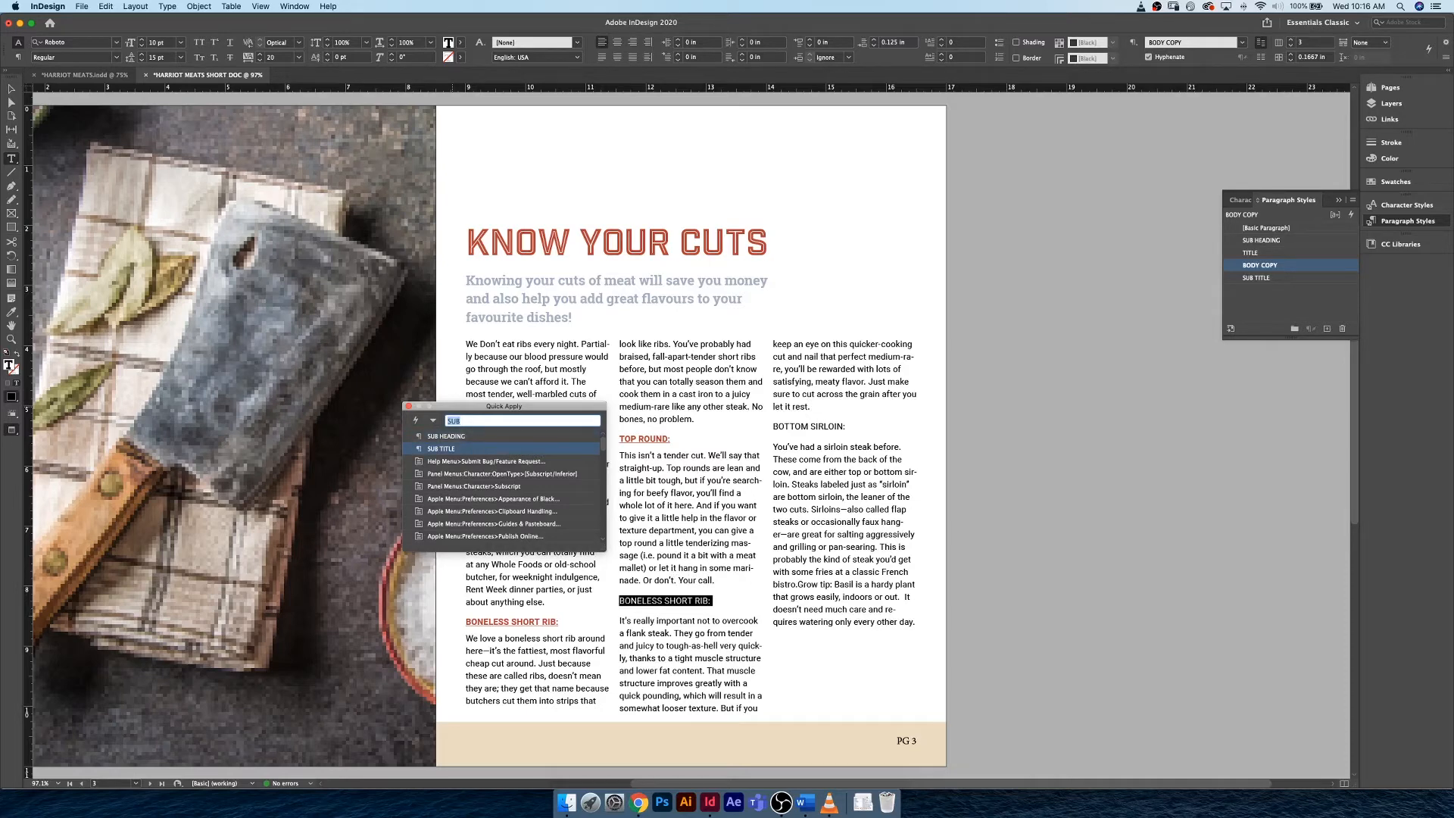
key(Return)
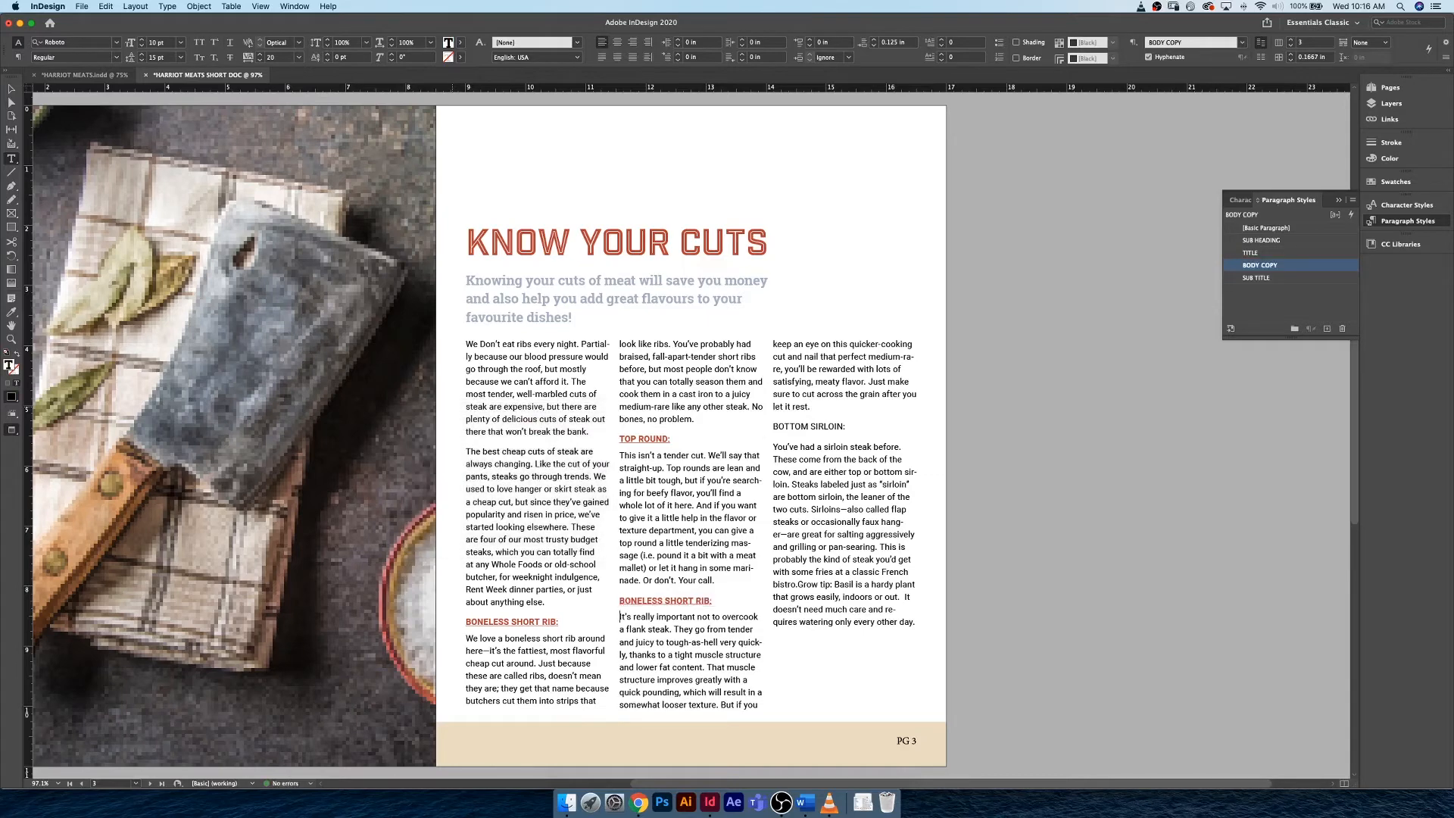
Use Quick Apply to set the third column's BOTTOM SIRLOIN: line in the SUB TITLE style, and deselect it
key(Right)
key(Right)
key(Right)
key(Right)
triple_click(809, 428)
key(super+Return)
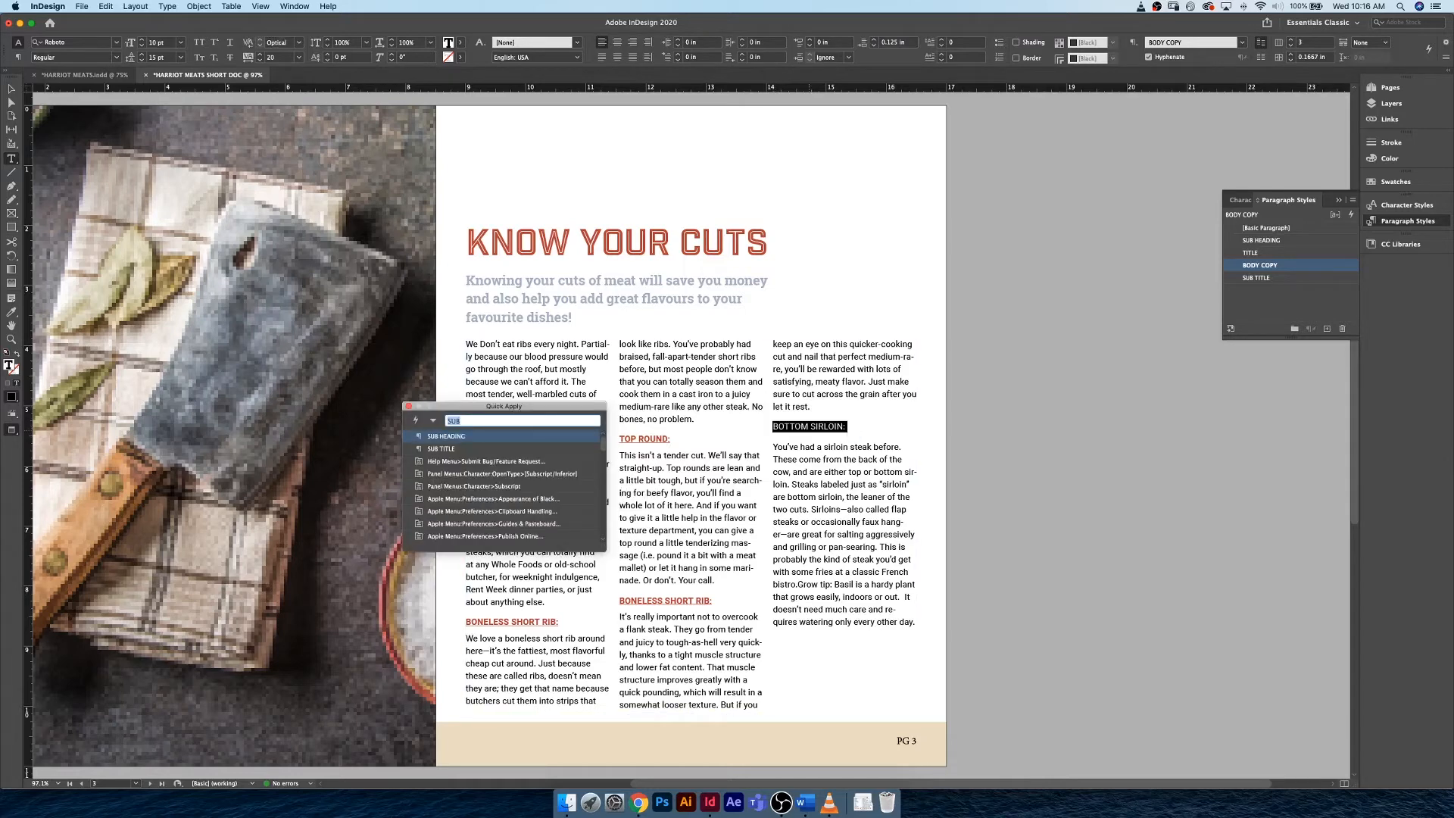
key(Down)
key(Return)
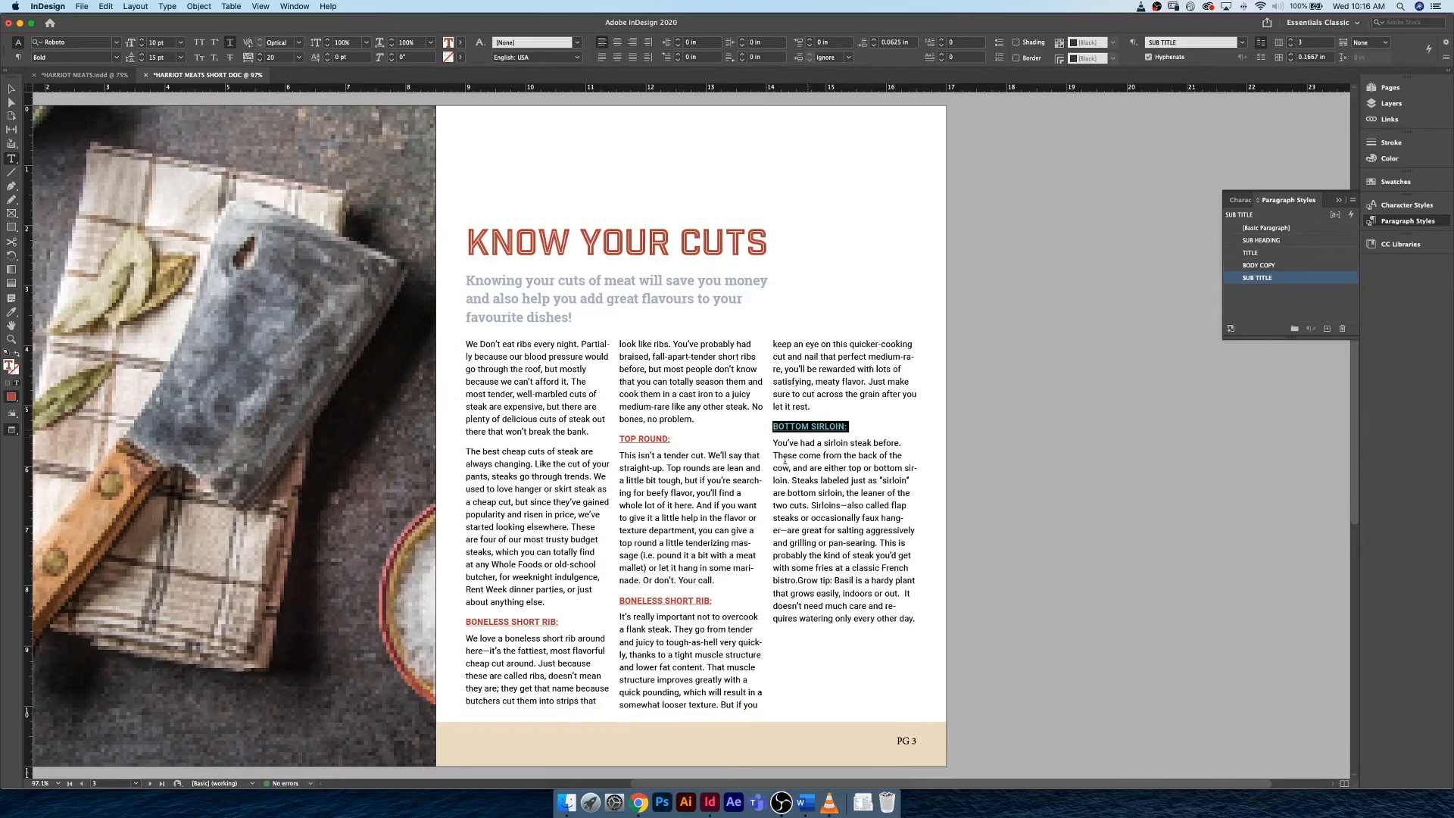
click(812, 480)
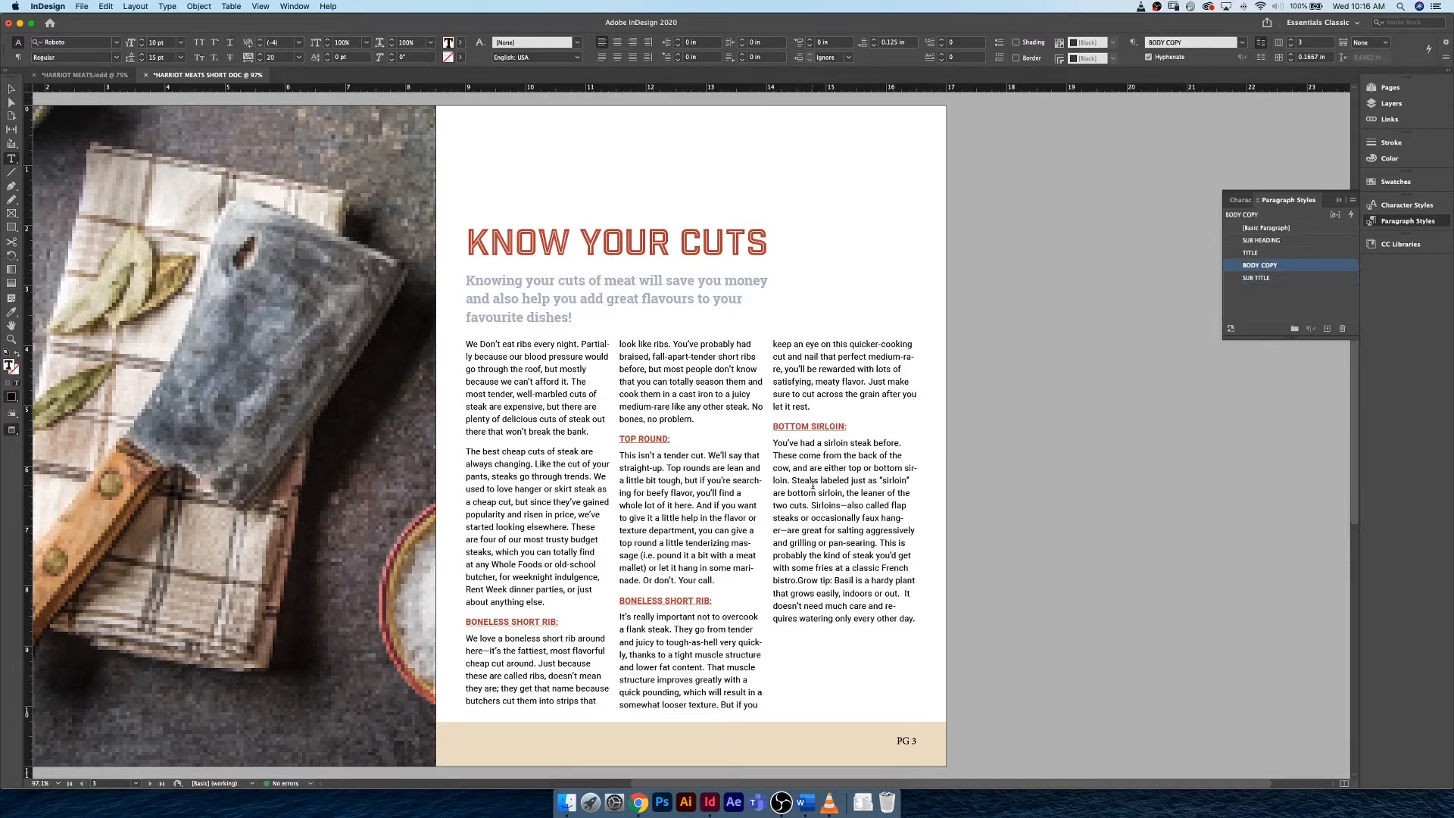
Shorten the body copy frame from its top edge to about 5.87 in high, and move the title and subheading down to just above it
click(11, 90)
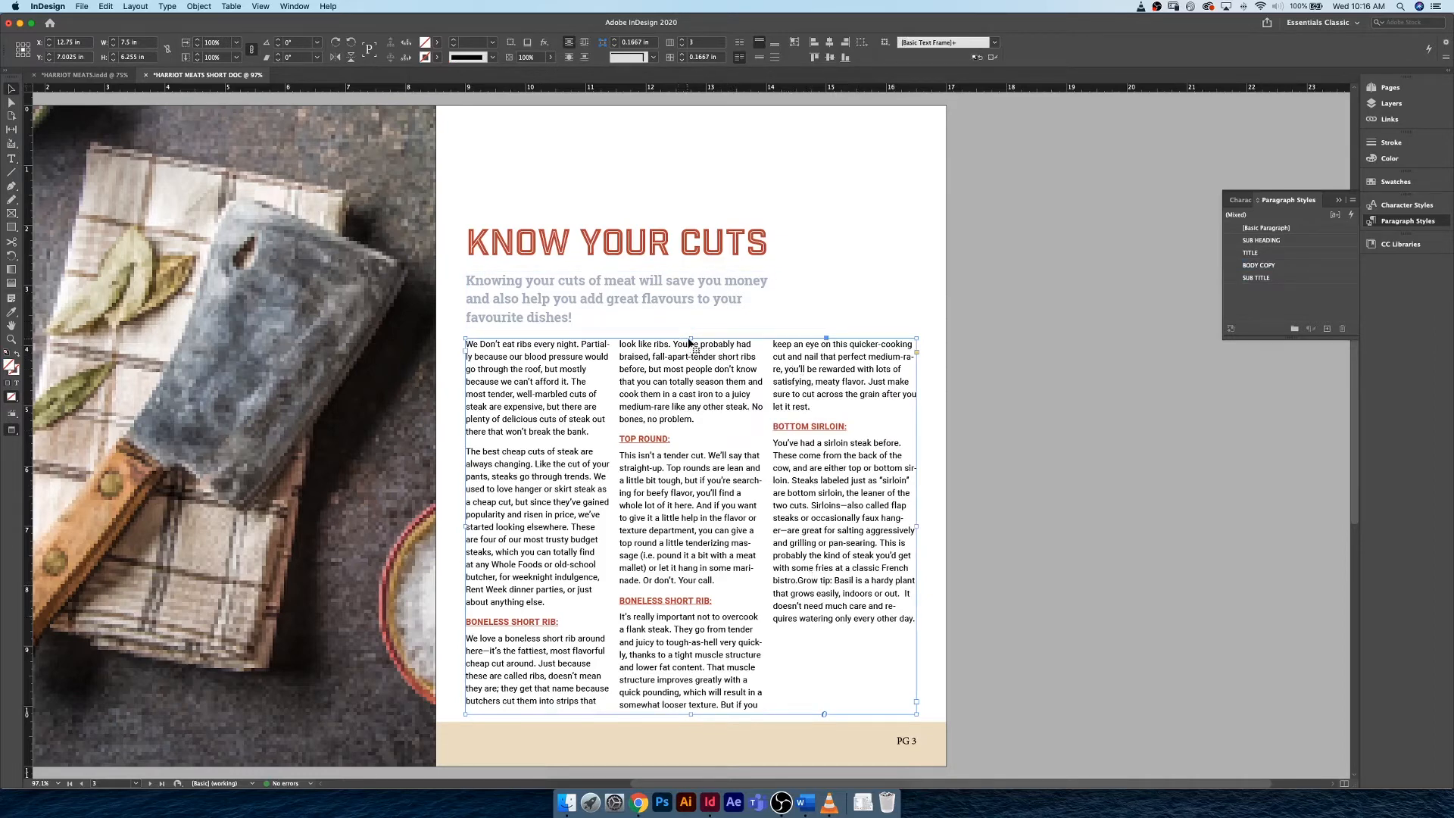
drag(690, 338, 690, 361)
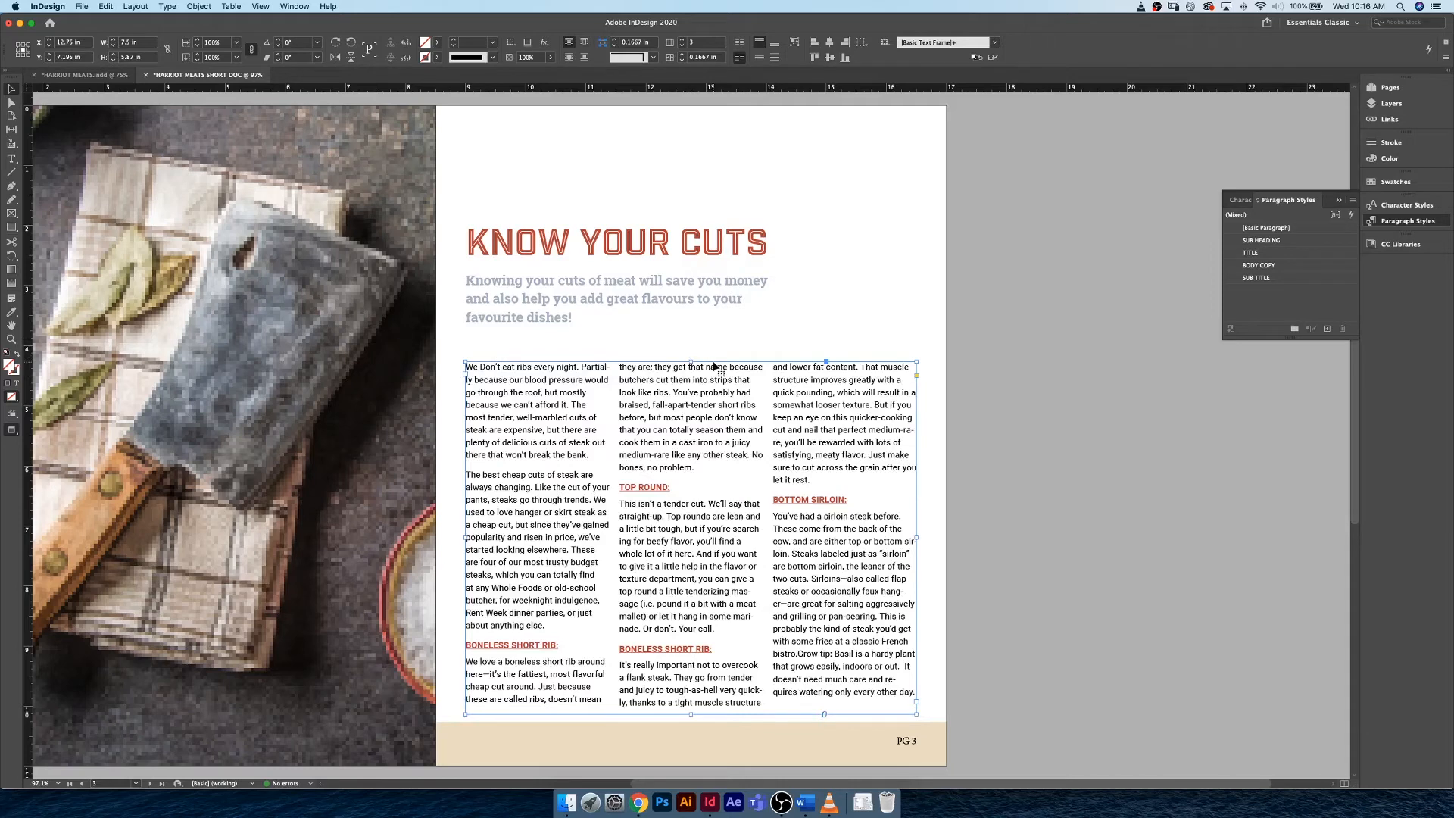
click(632, 315)
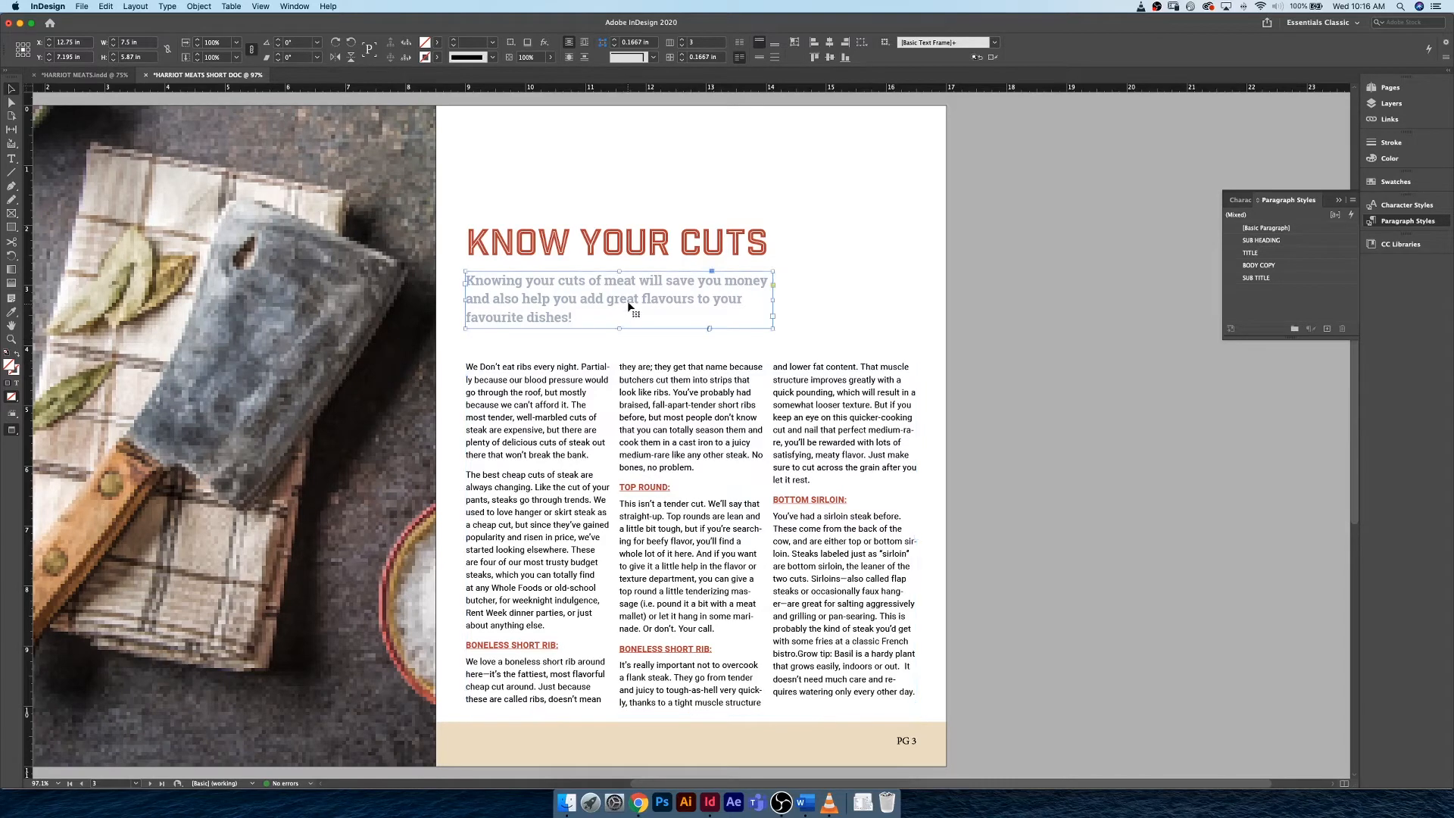
shift+click(638, 255)
key(shift+Down)
key(shift+Down)
key(shift+Down)
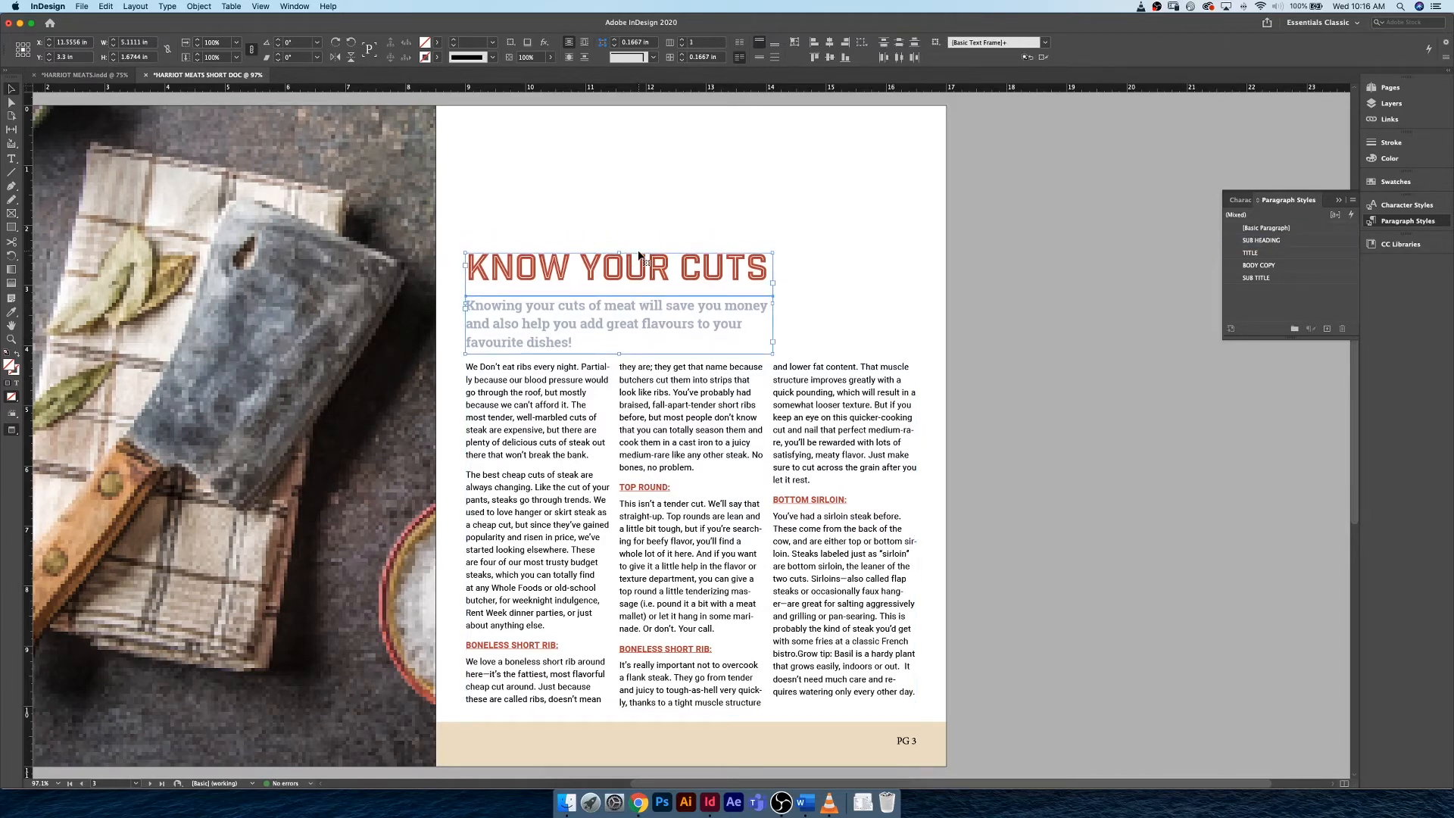
Duplicate page 3's three-column body copy frame onto page 5, fitting it to the column guides just above the tan footer band
click(843, 288)
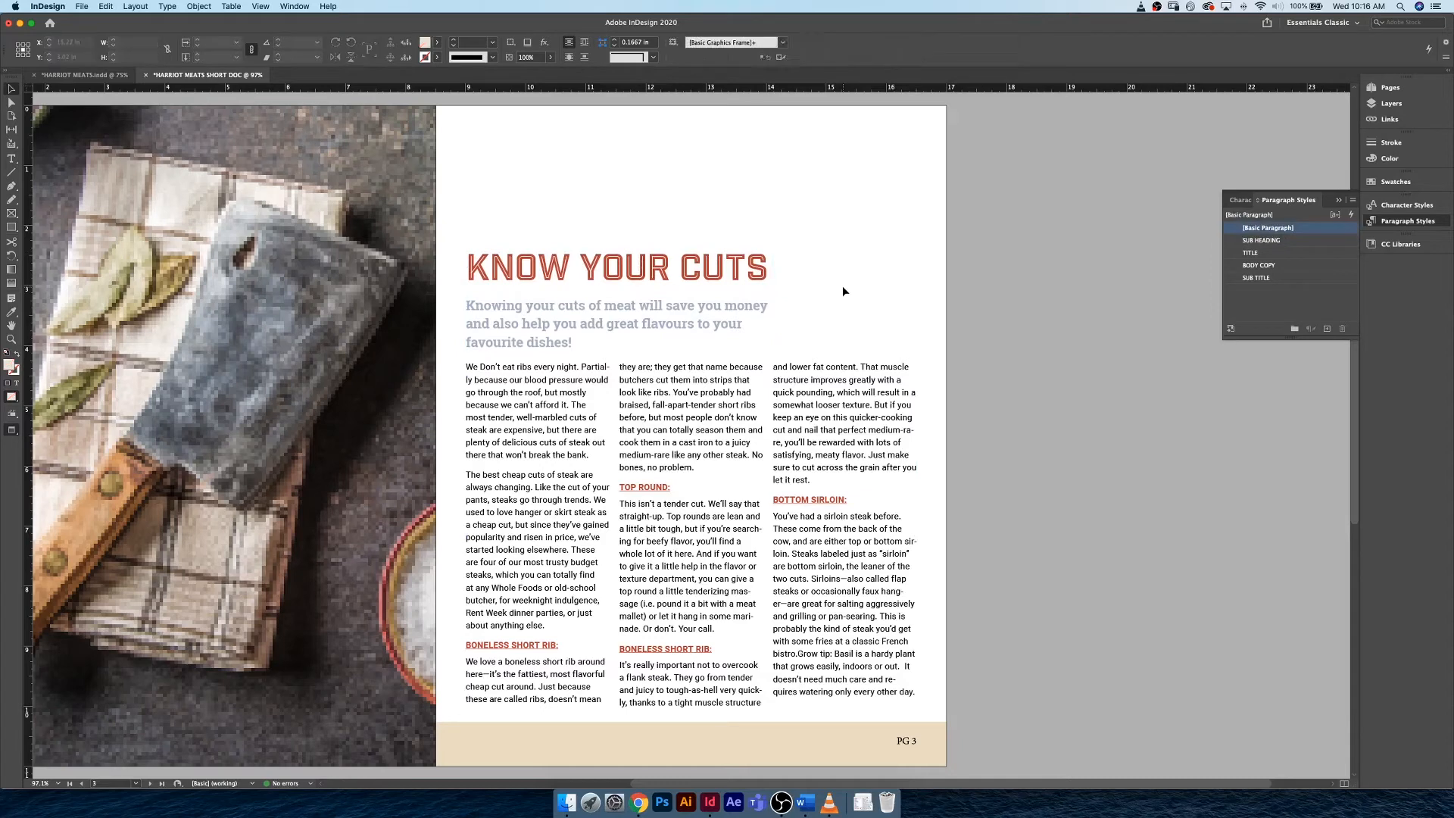
key(super+minus)
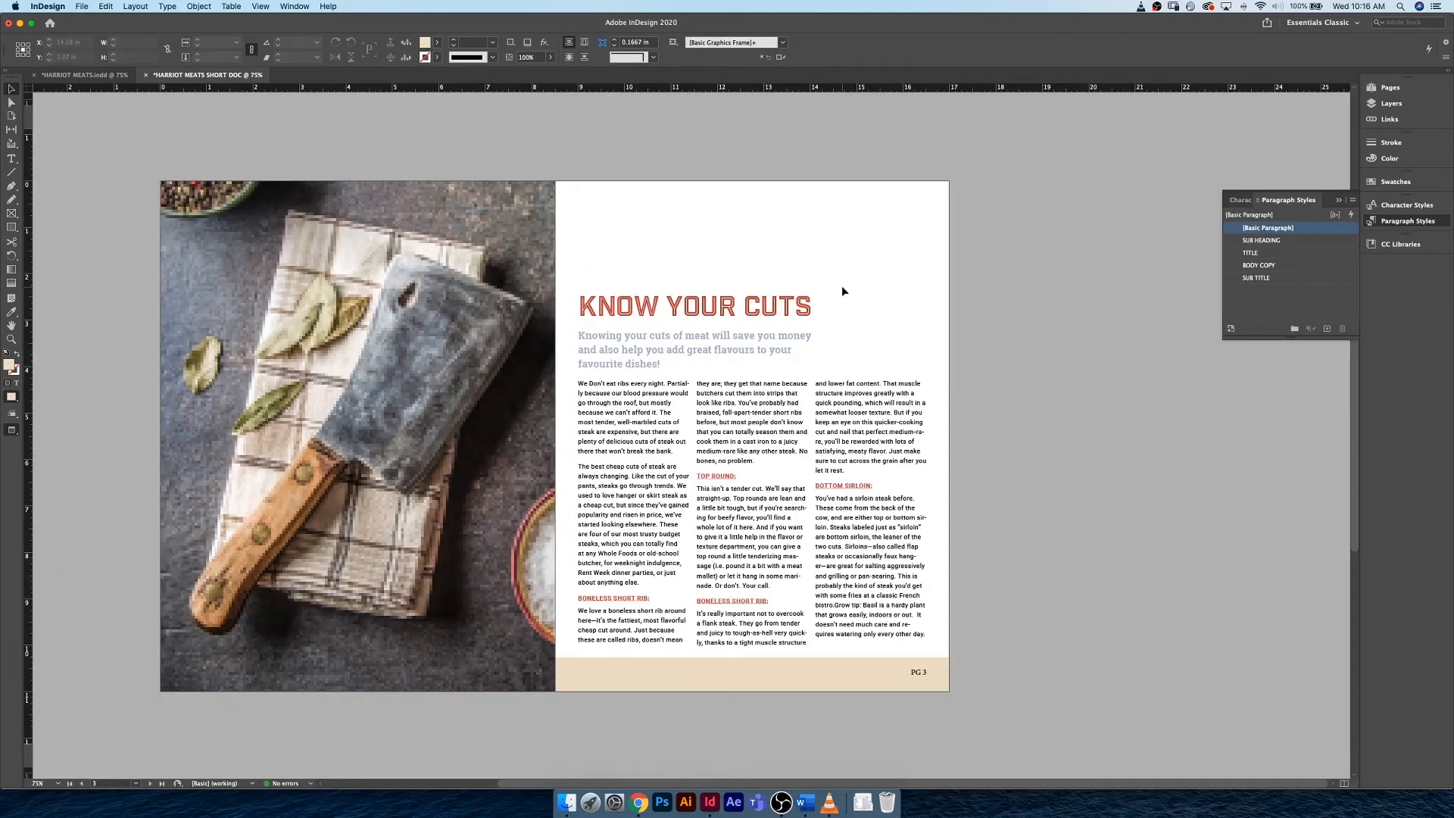
scroll(842, 288, down, 10)
scroll(842, 288, down, 6)
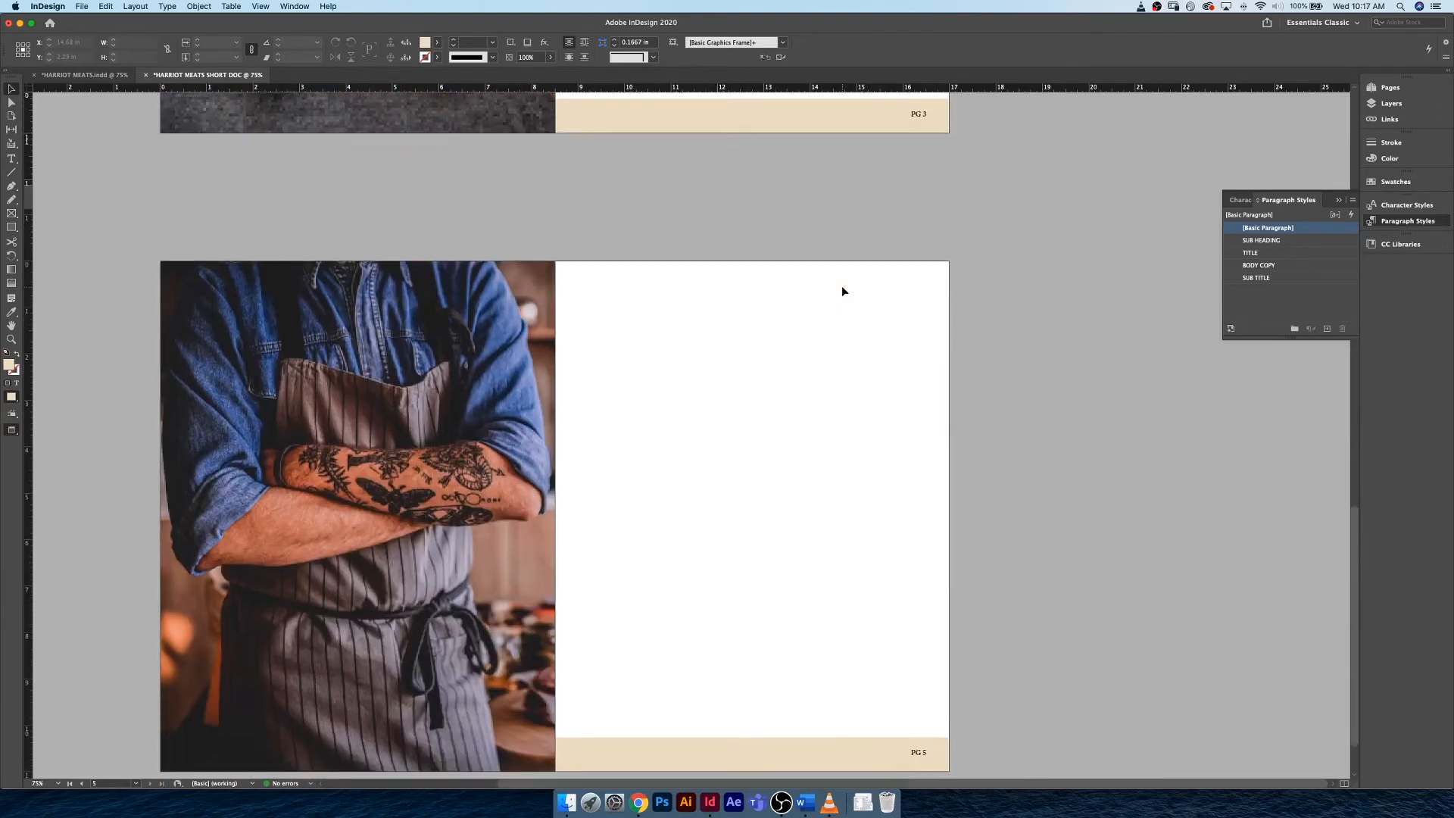
scroll(843, 292, up, 12)
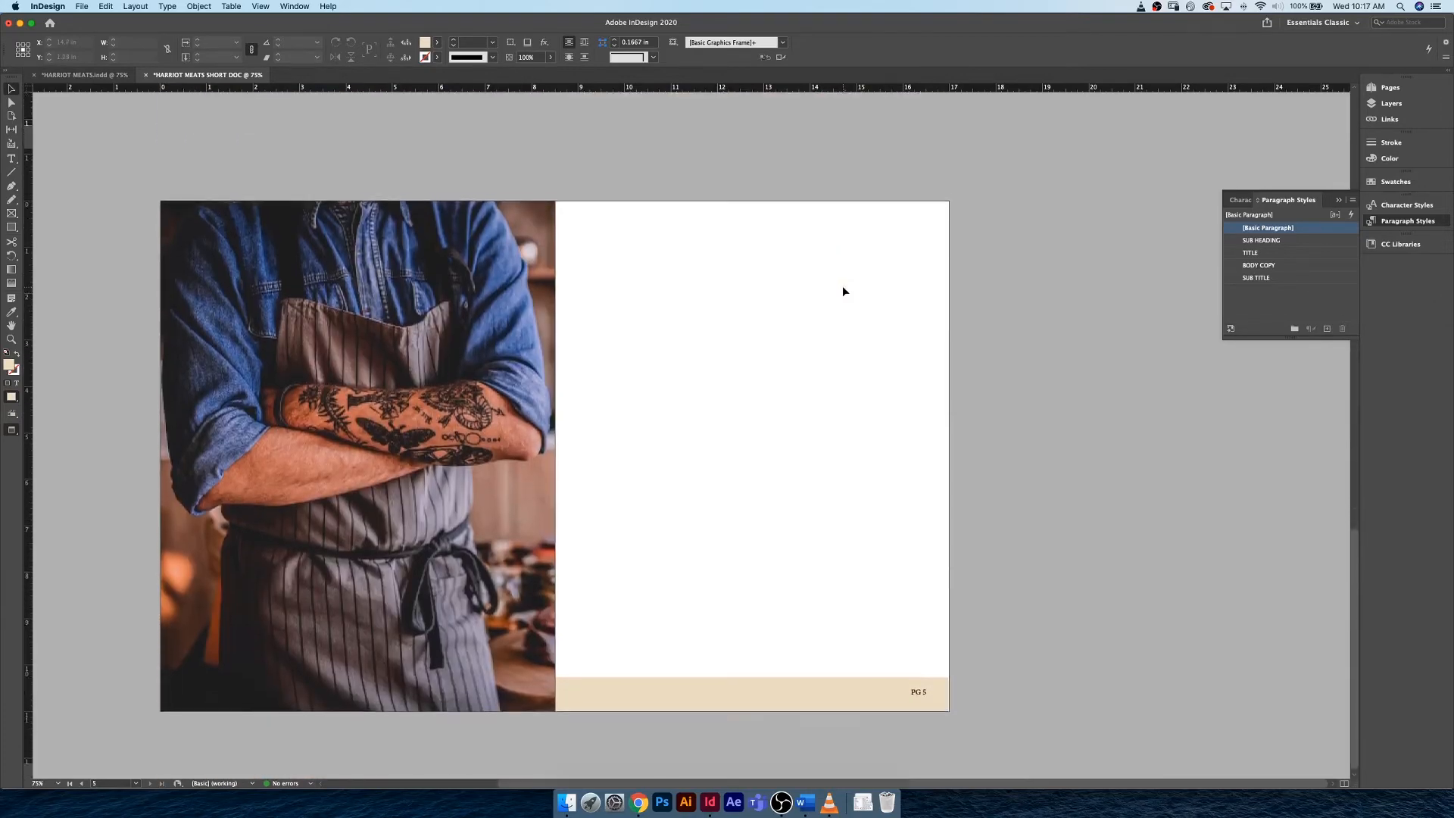
scroll(843, 291, up, 3)
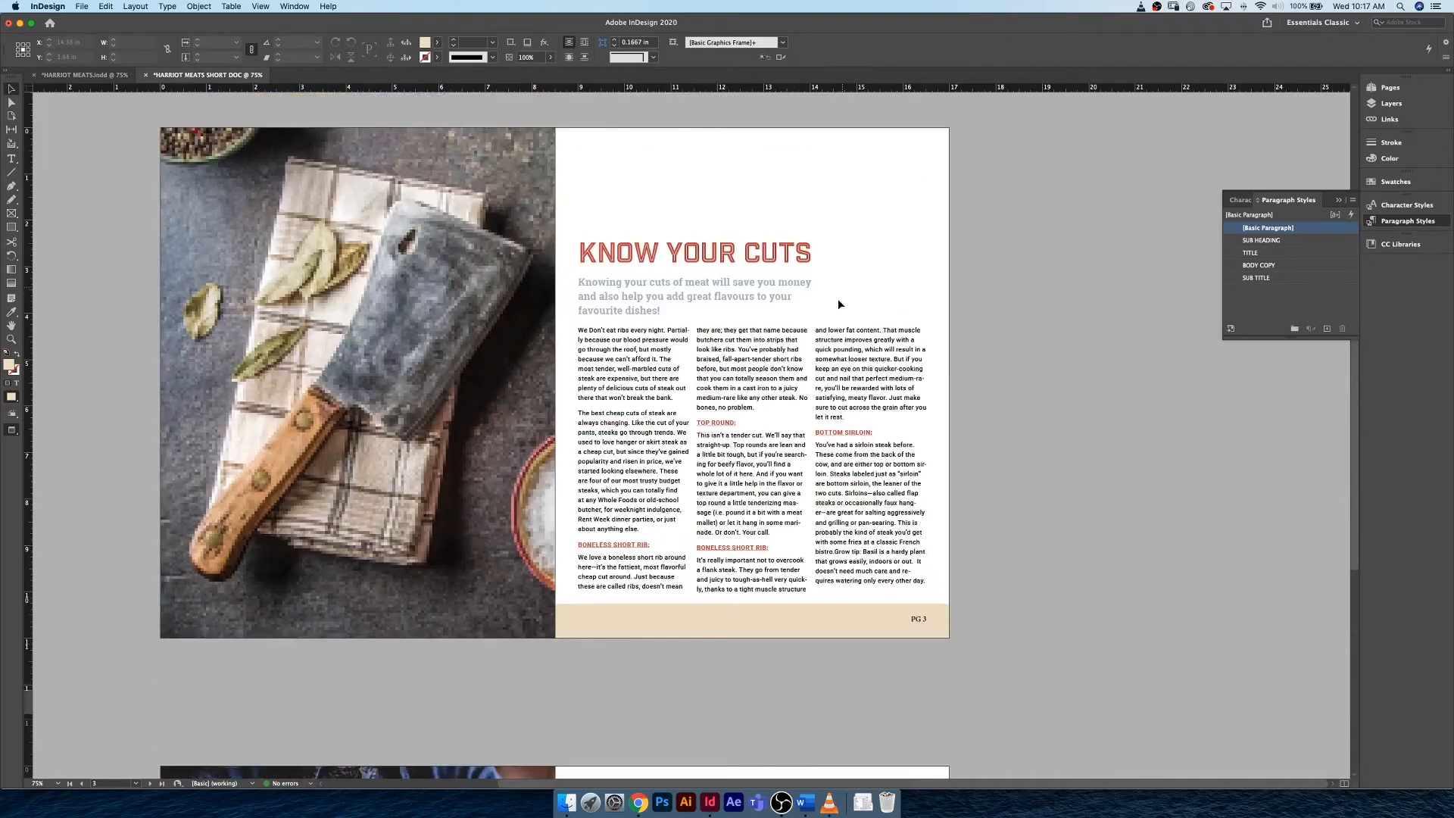
click(809, 393)
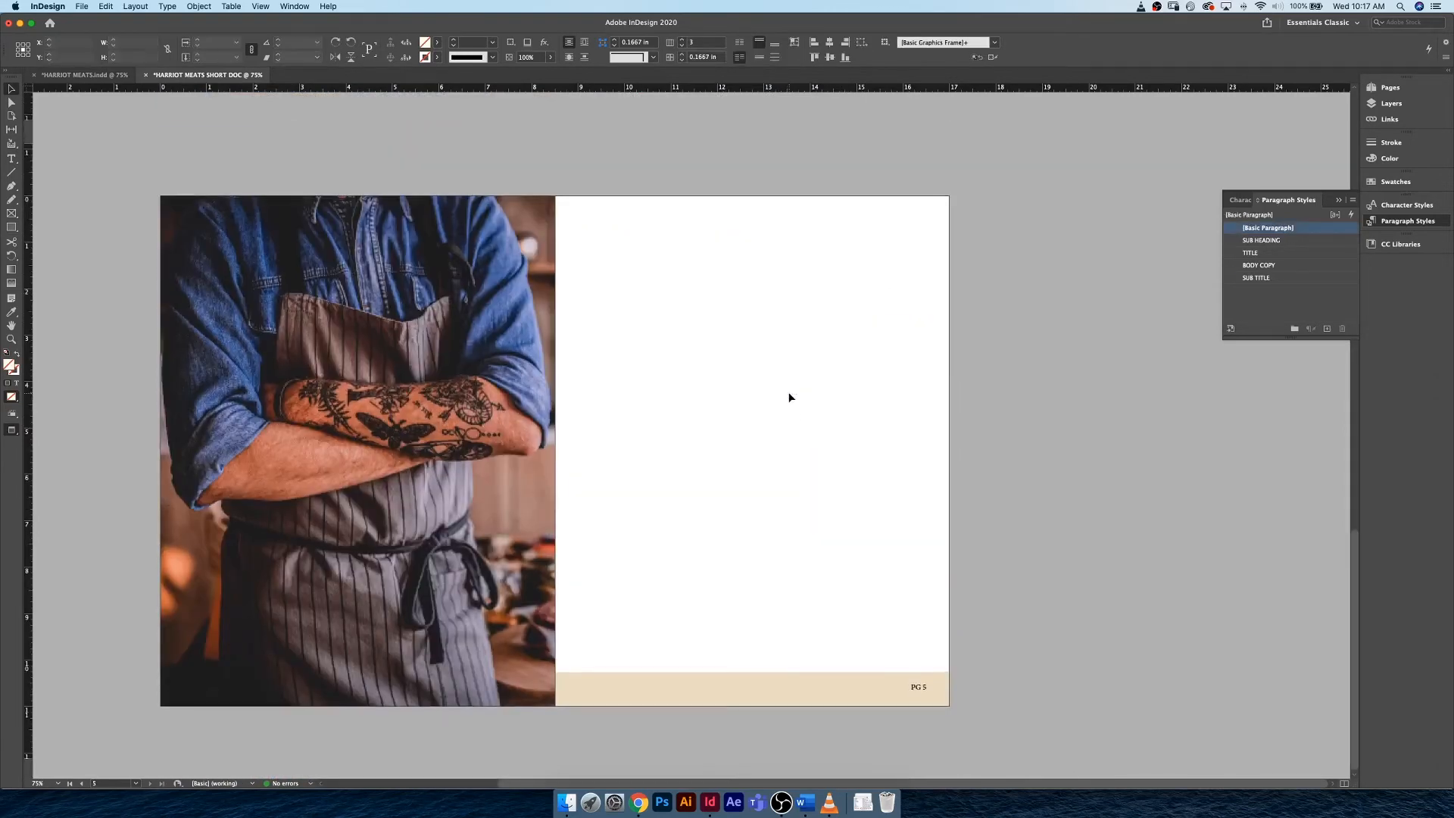
key(w)
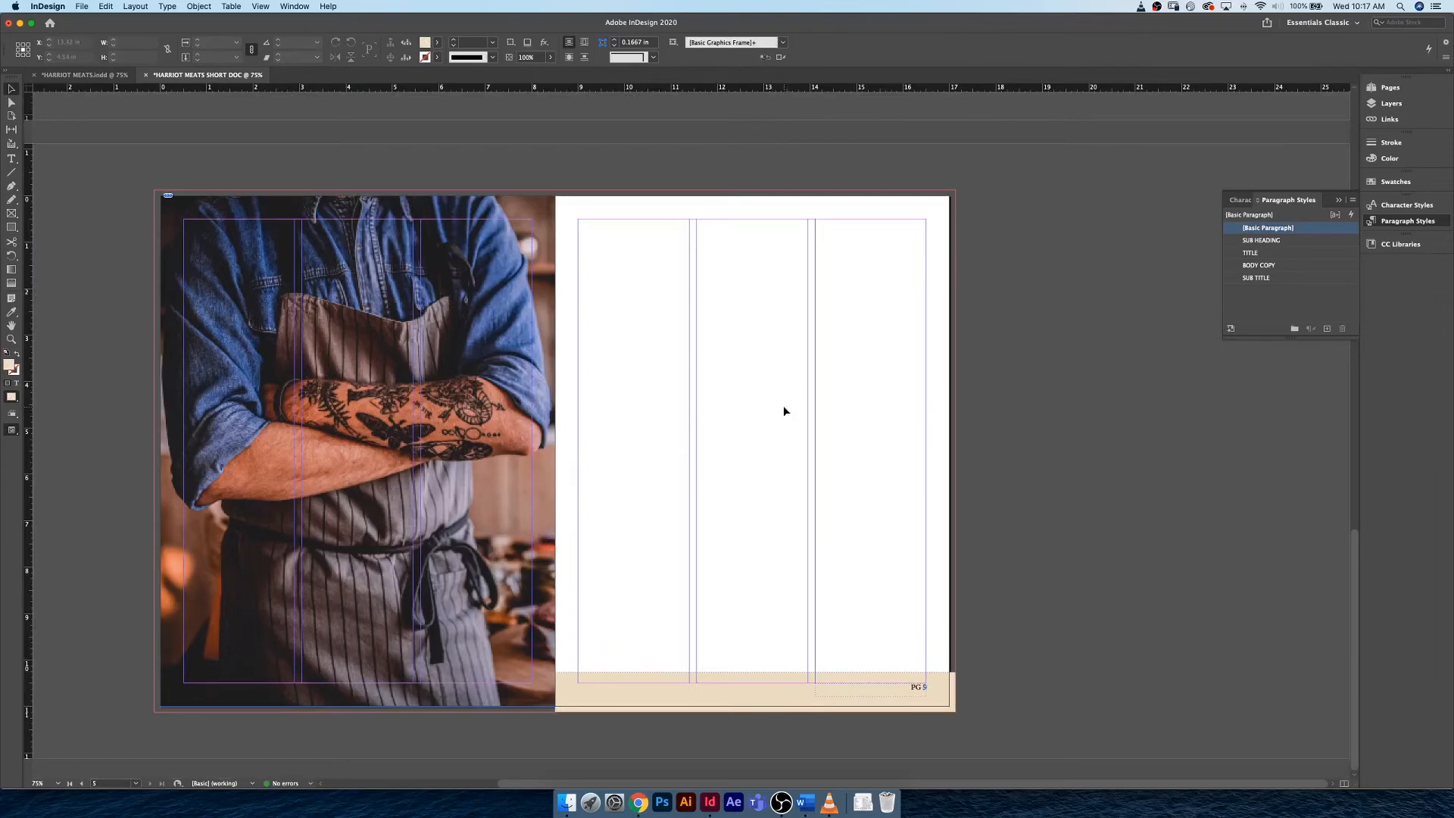
key(super+v)
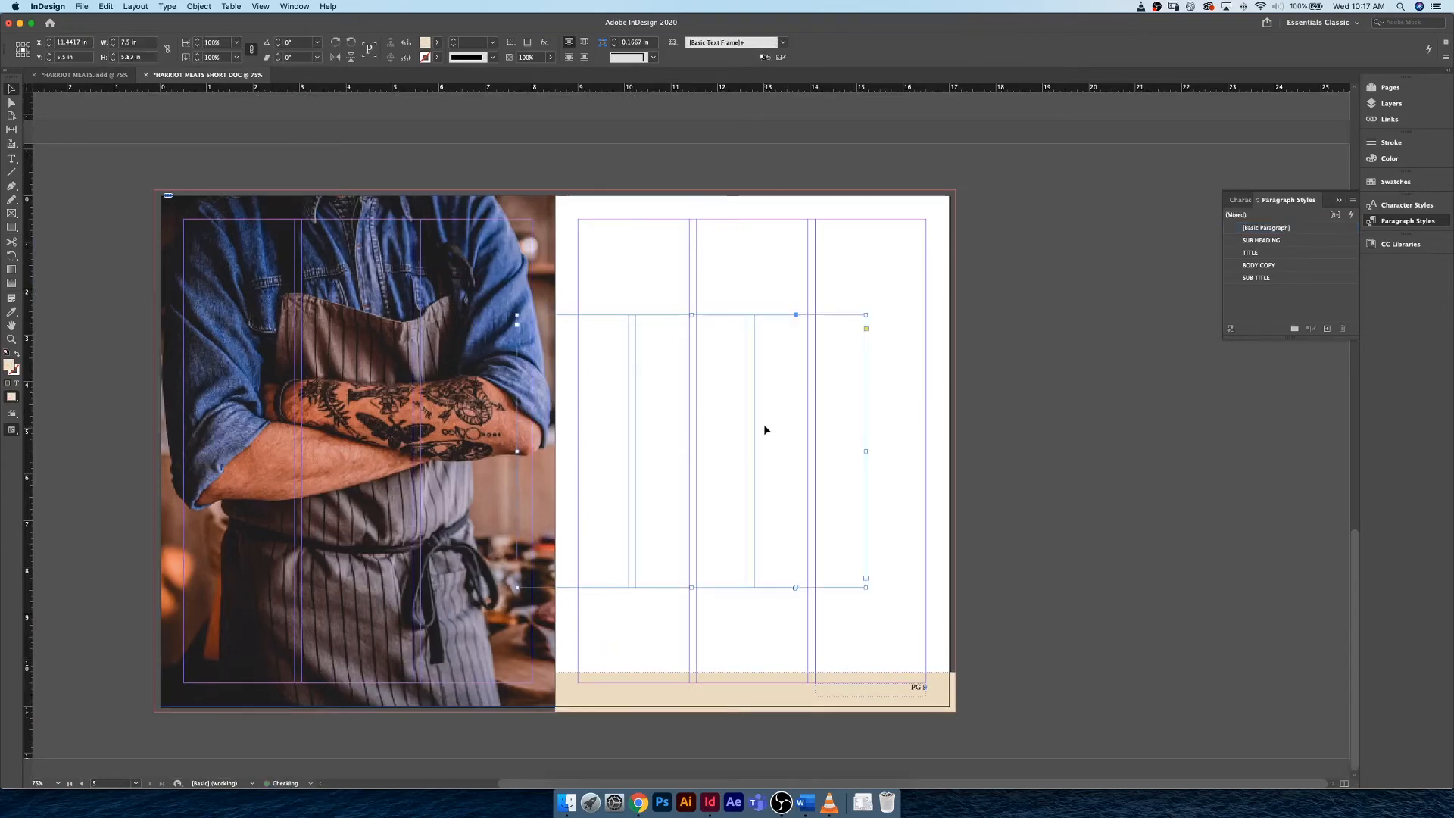
drag(777, 454, 790, 491)
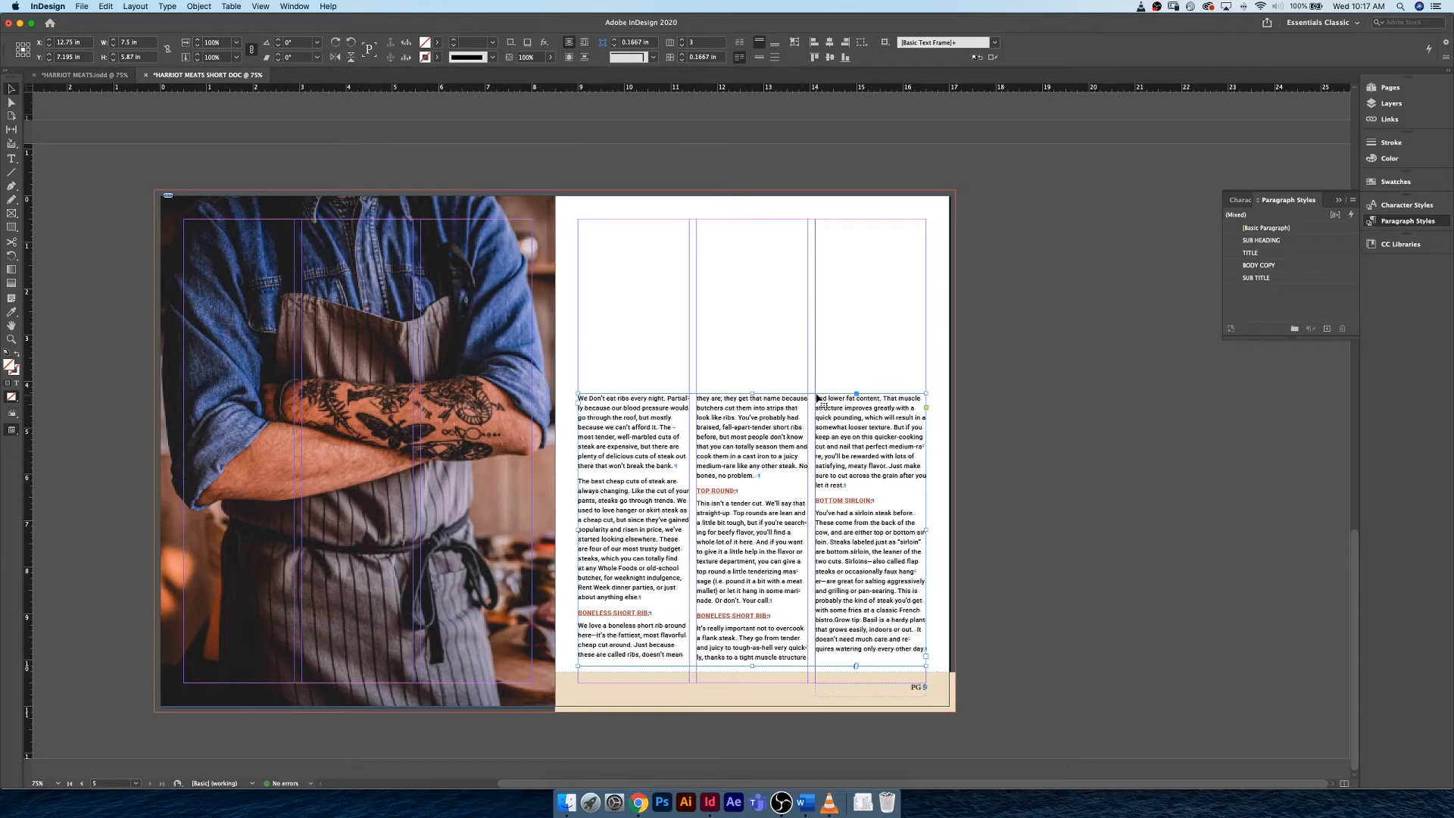
drag(825, 372, 795, 475)
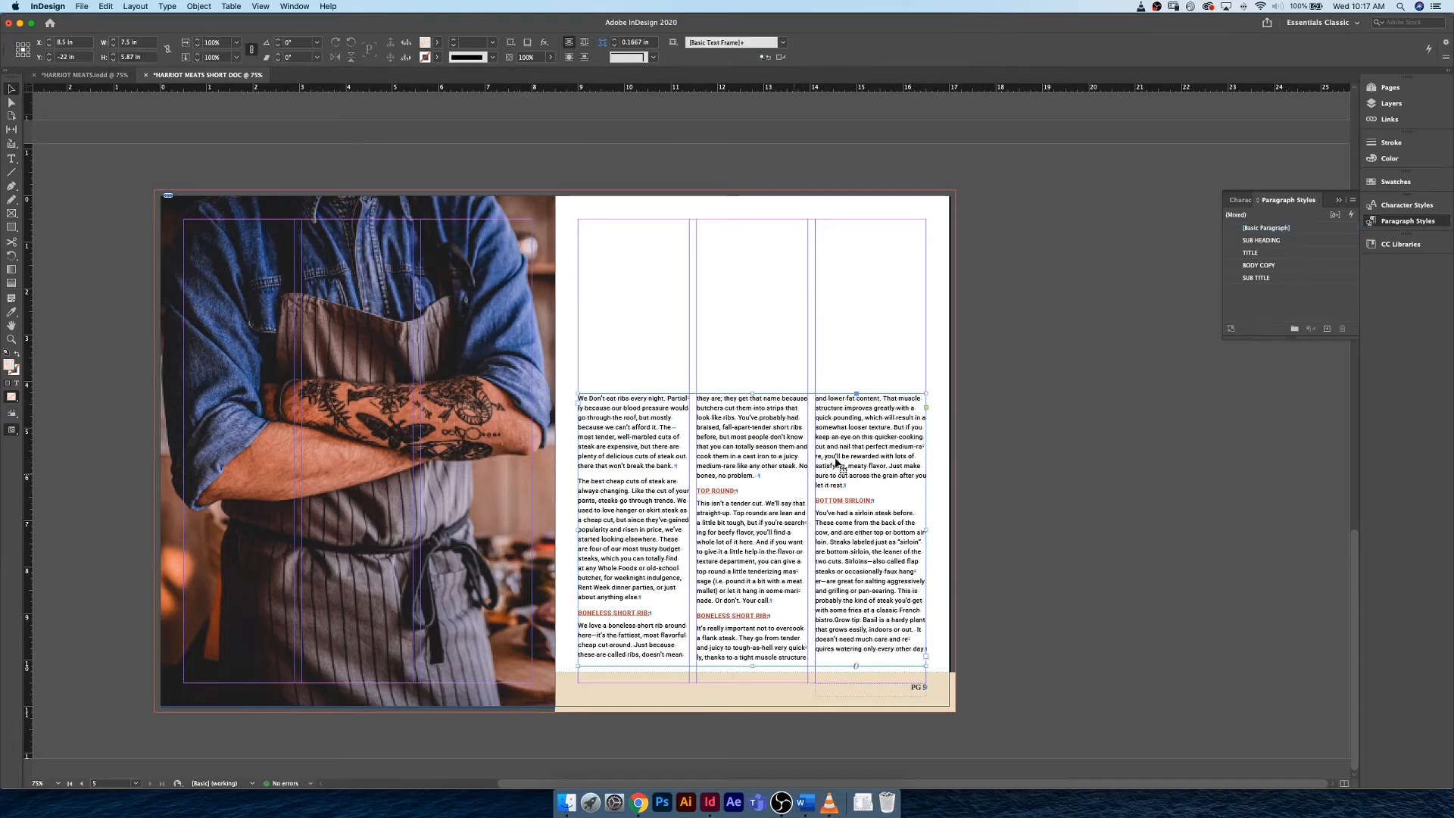
key(Delete)
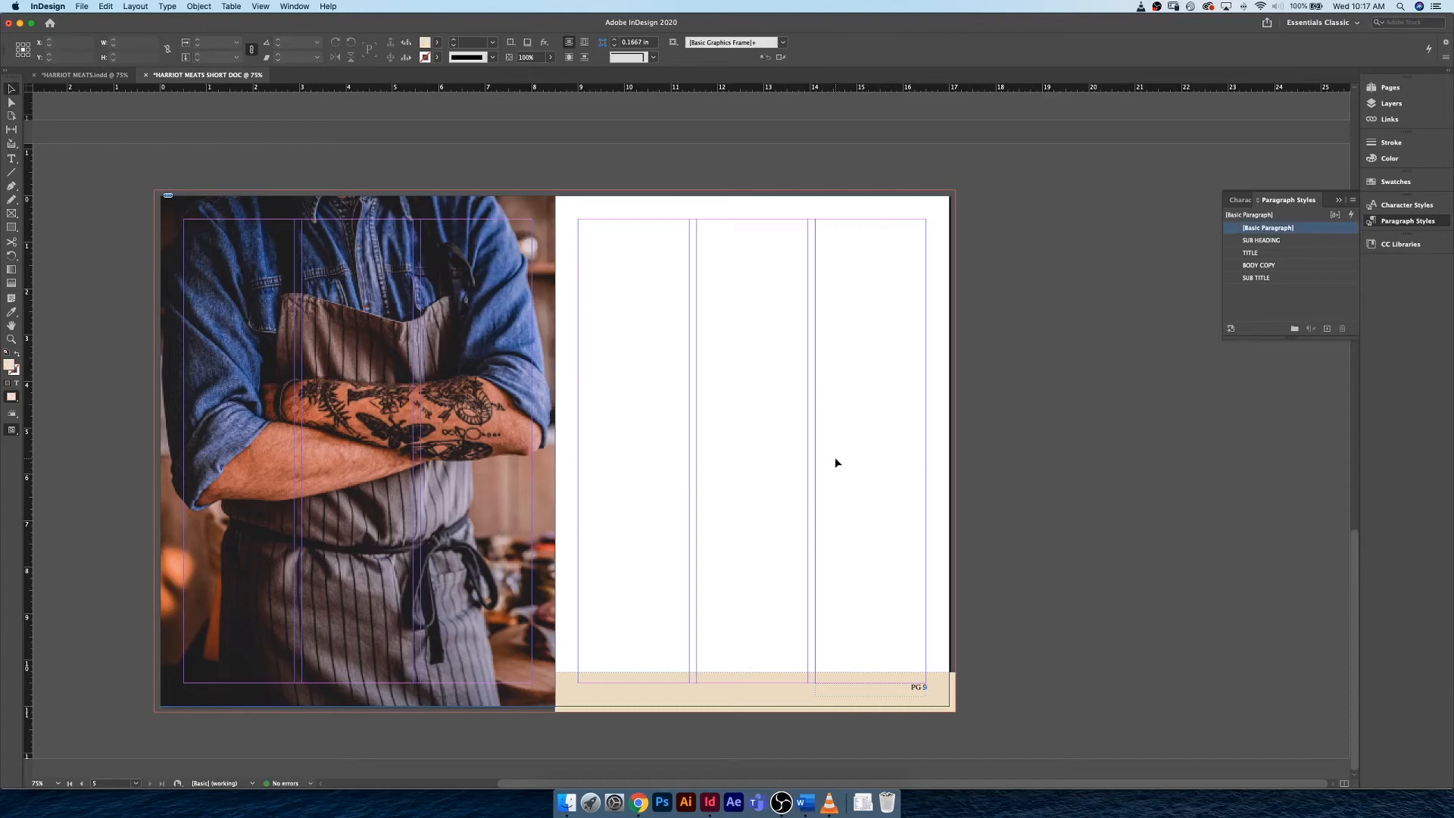
key(super+z)
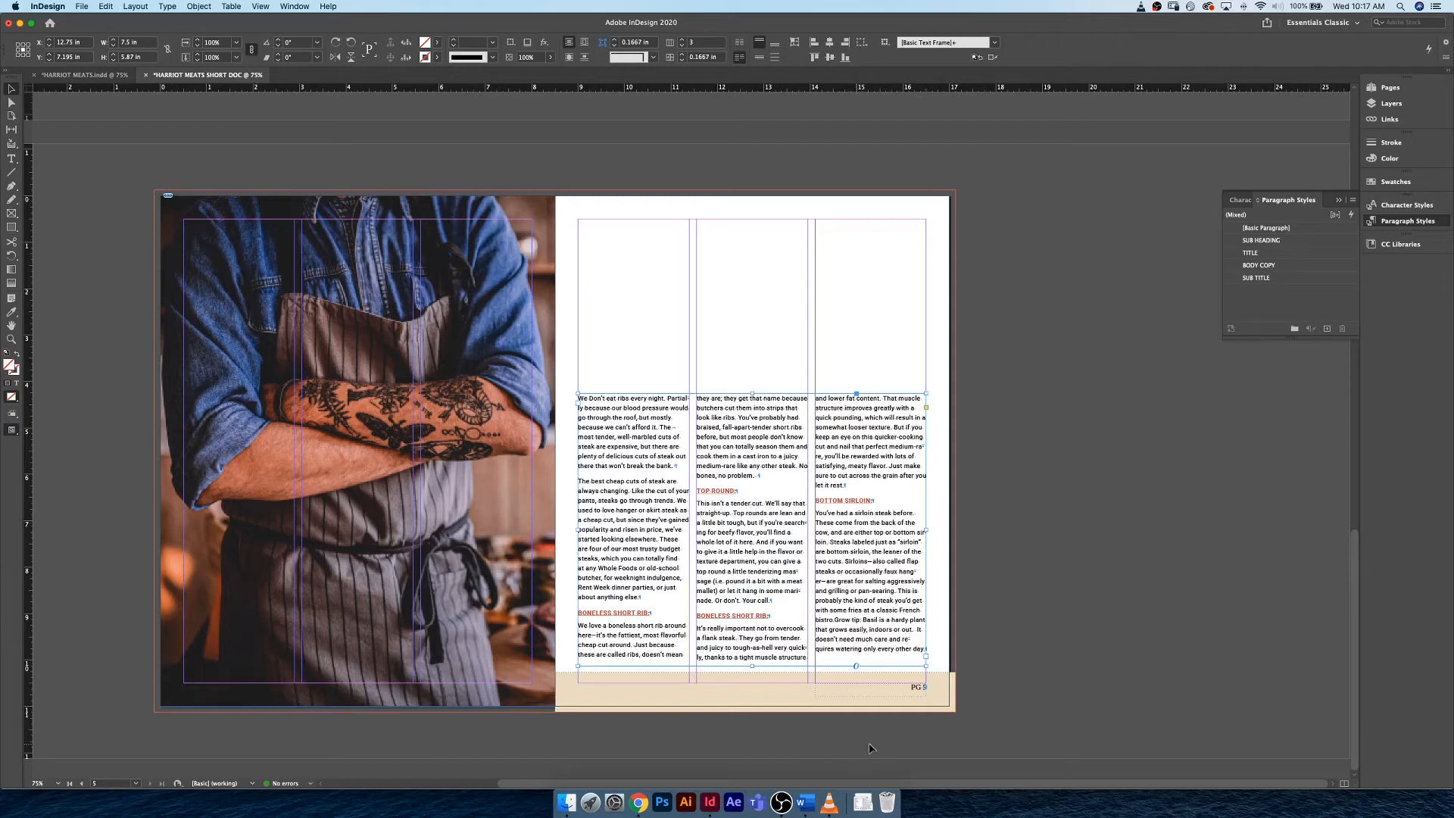
Switch to Word and copy the A Cut Above body paragraphs, from "Over those years" through "provenance of their food."
click(804, 801)
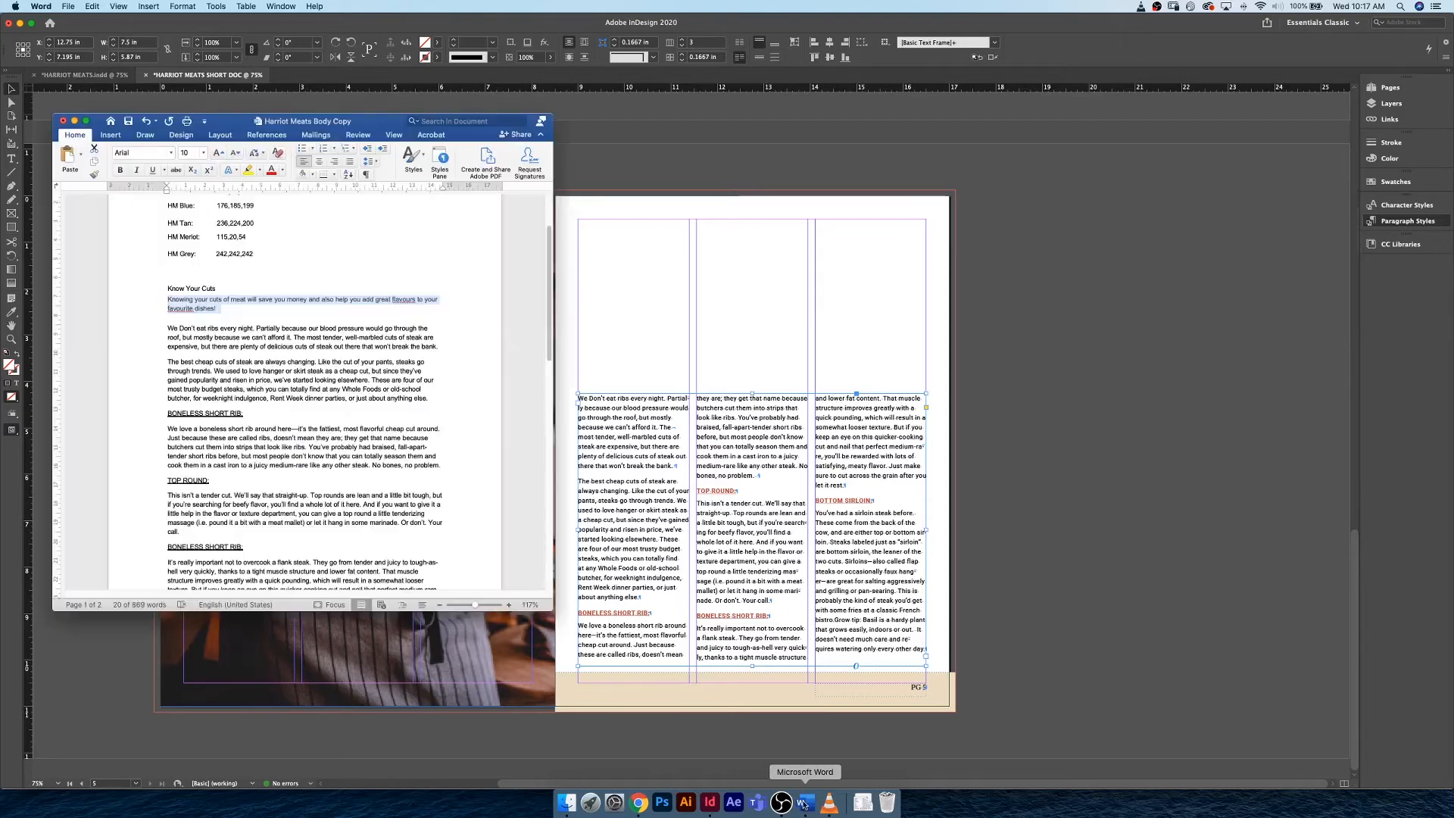
scroll(377, 492, down, 5)
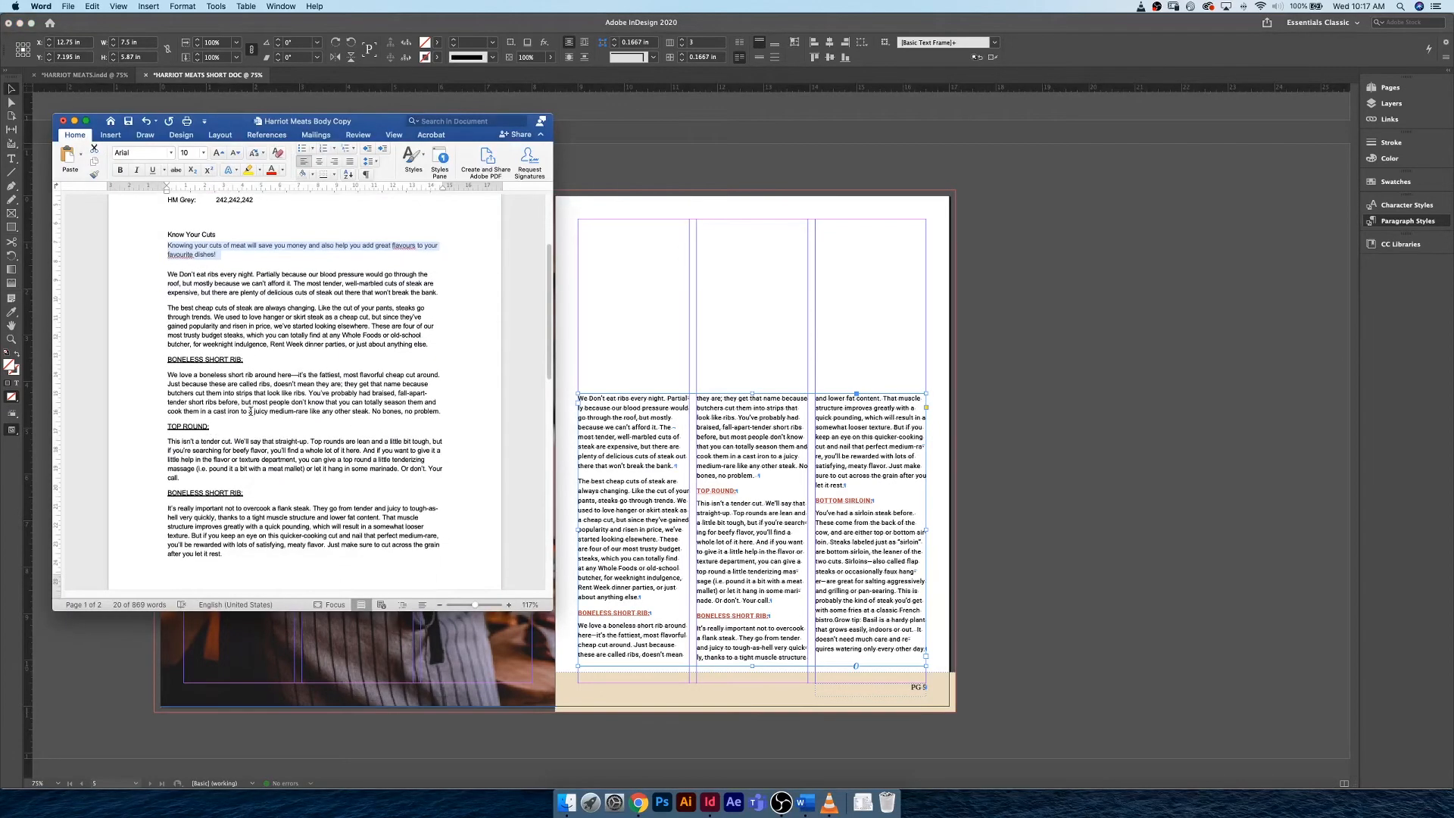
scroll(251, 410, down, 9)
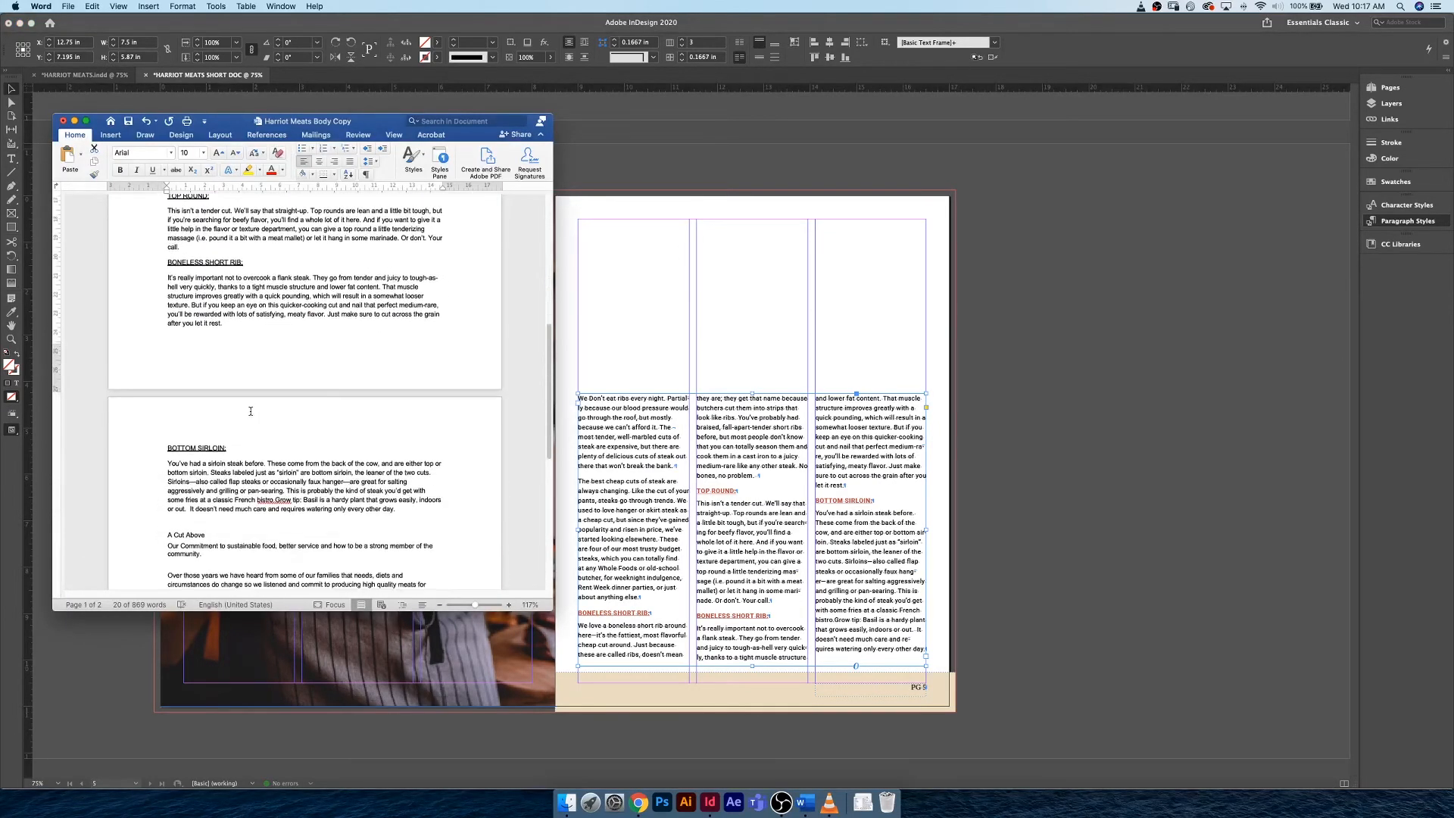
scroll(251, 410, down, 2)
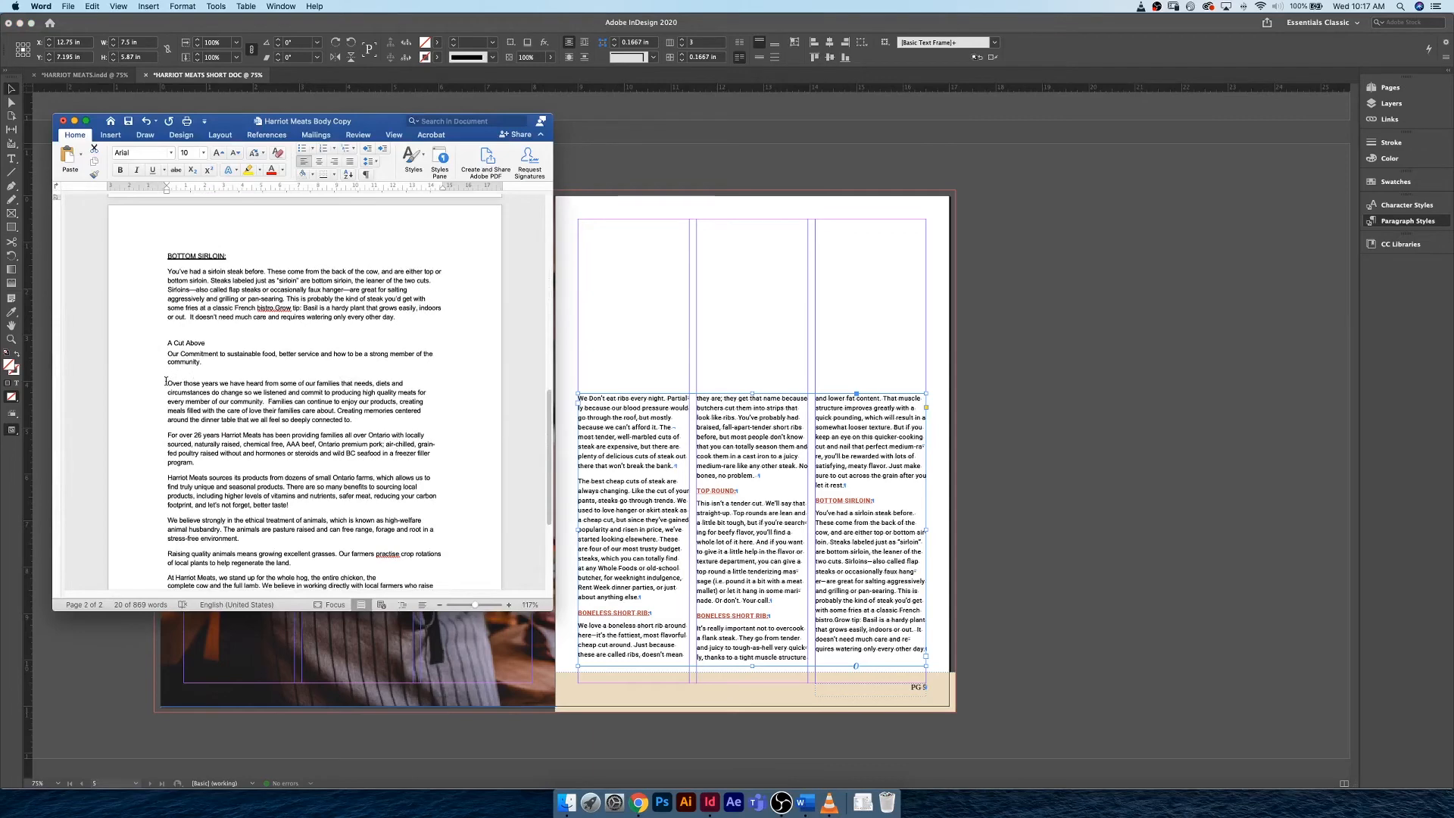
drag(167, 383, 342, 446)
key(super+c)
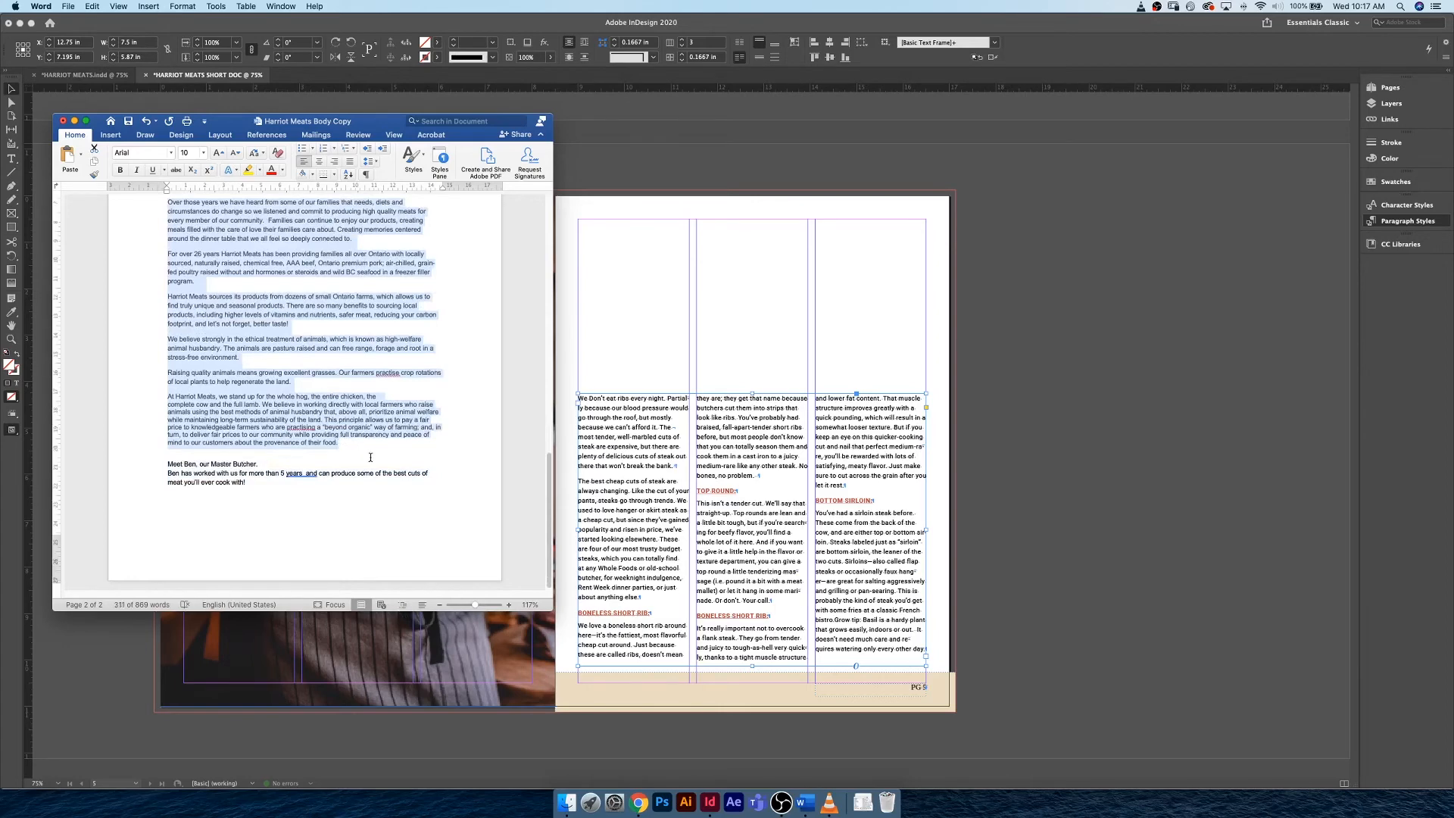
Return to InDesign and replace all the text in page 5's three-column frame with the copied A Cut Above paragraphs
click(746, 413)
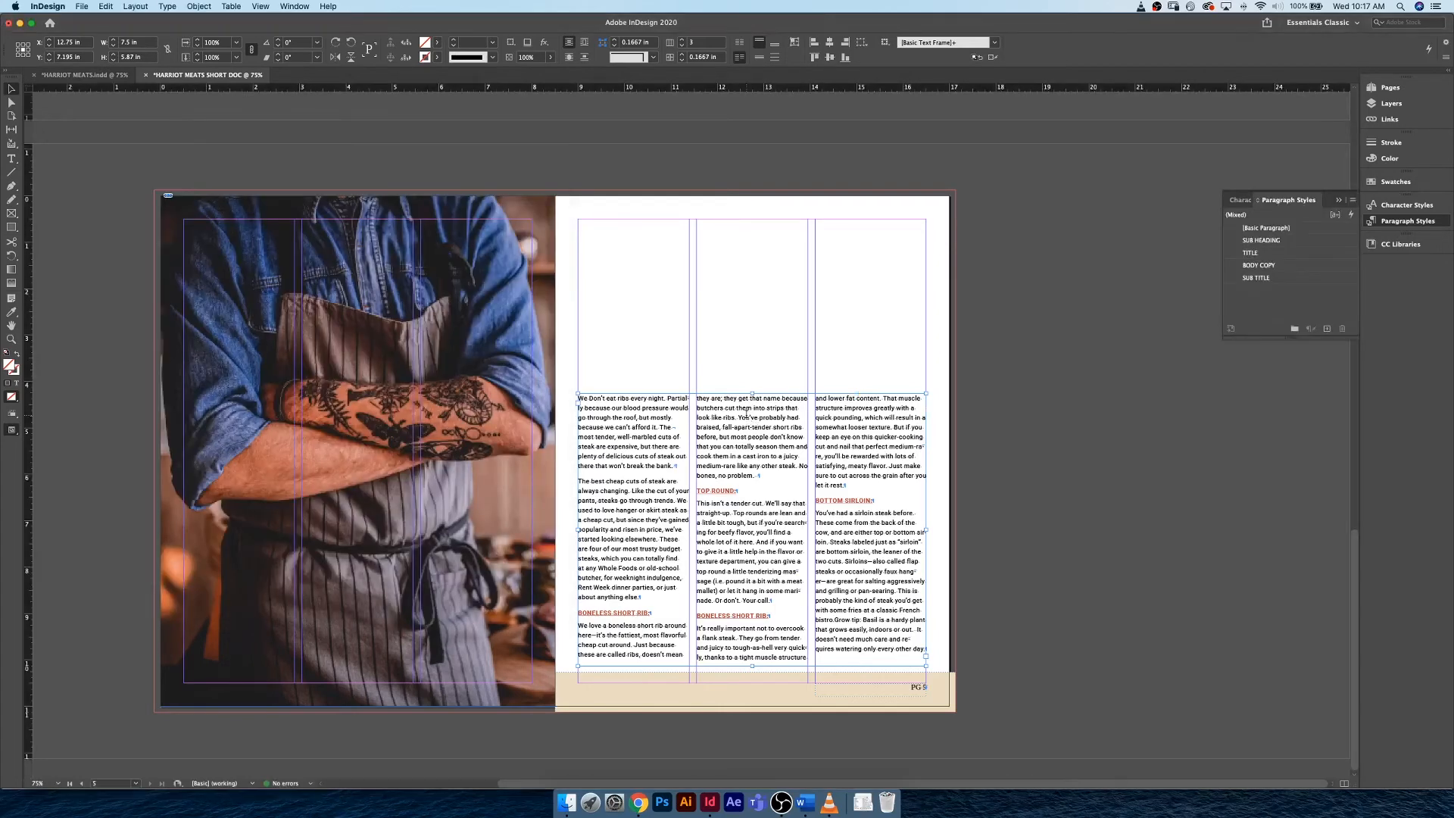
double_click(745, 414)
key(super+a)
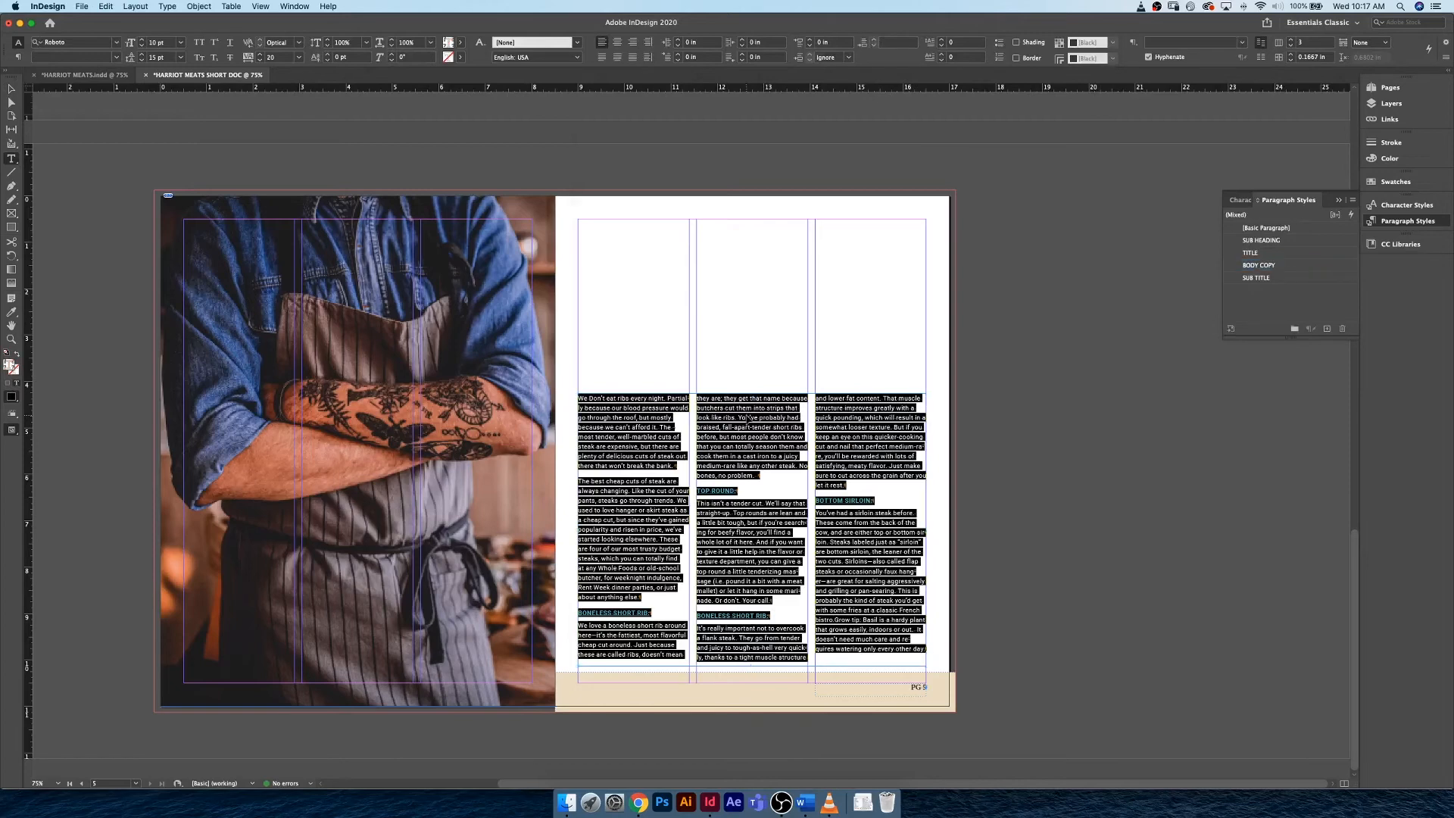
key(super+v)
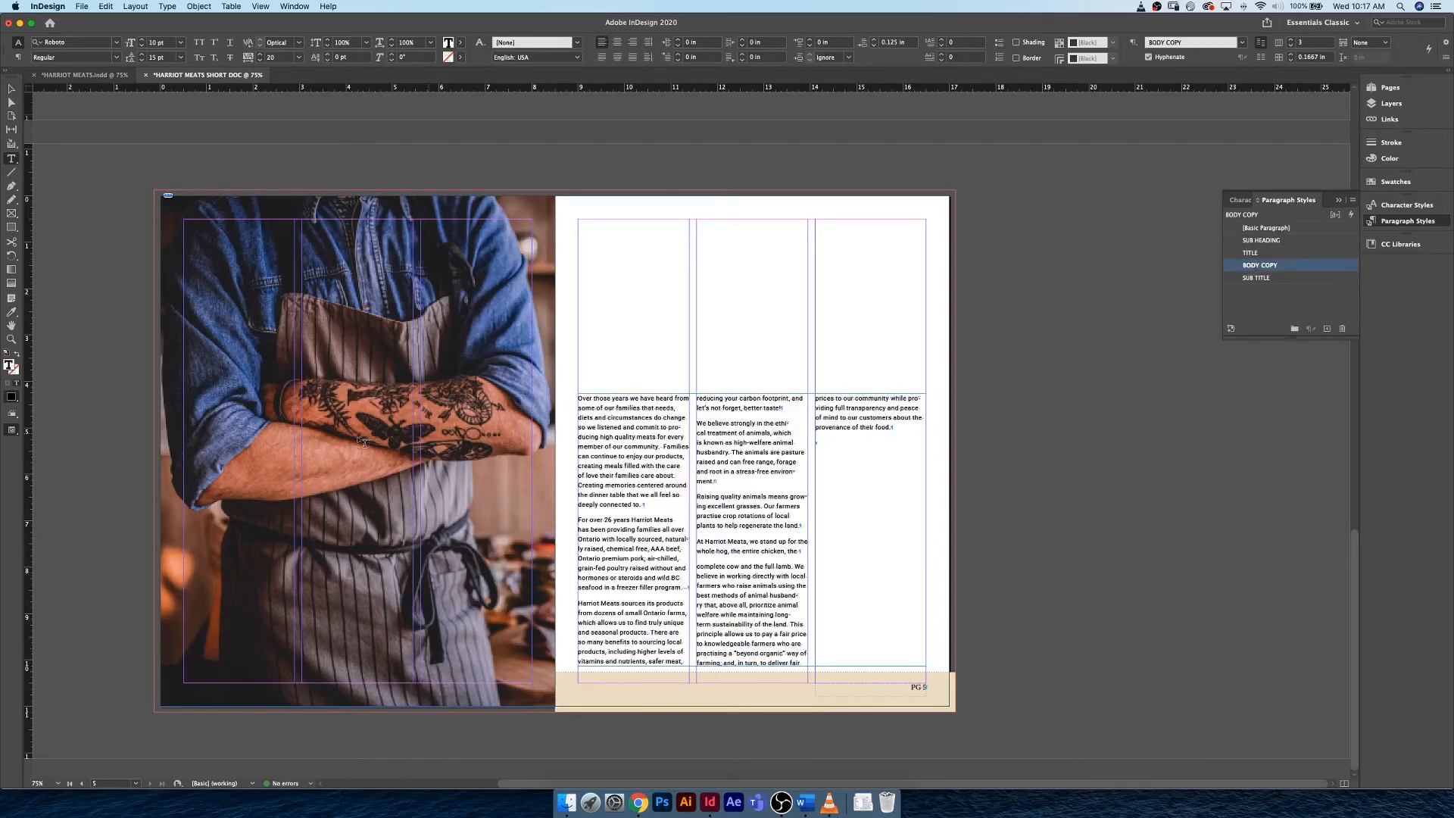
Examine the styled opening words of the A CUT ABOVE body copy in HARRIOT MEATS.indd, and return to HARRIOT MEATS SHORT DOC
click(71, 420)
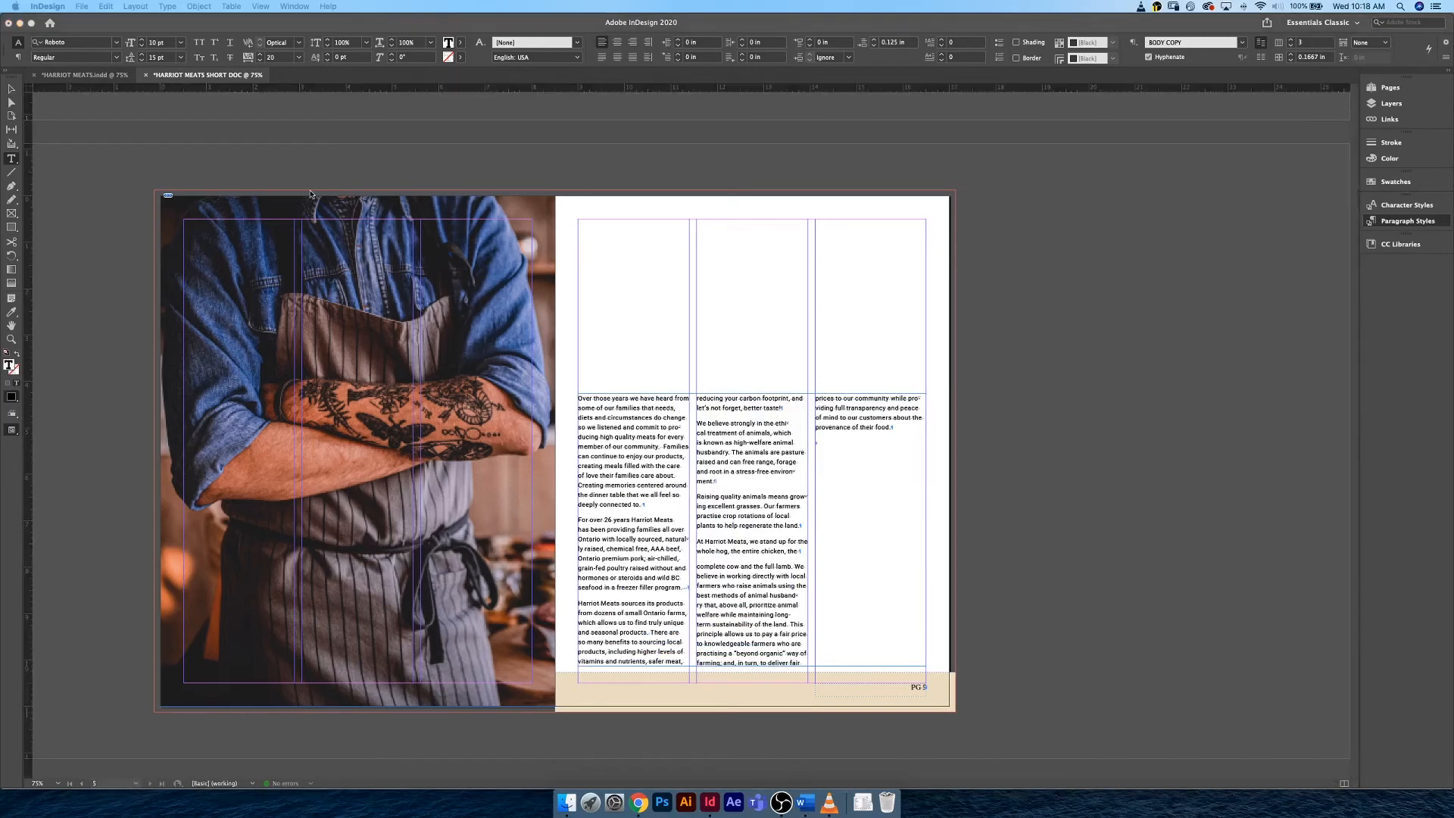
click(107, 79)
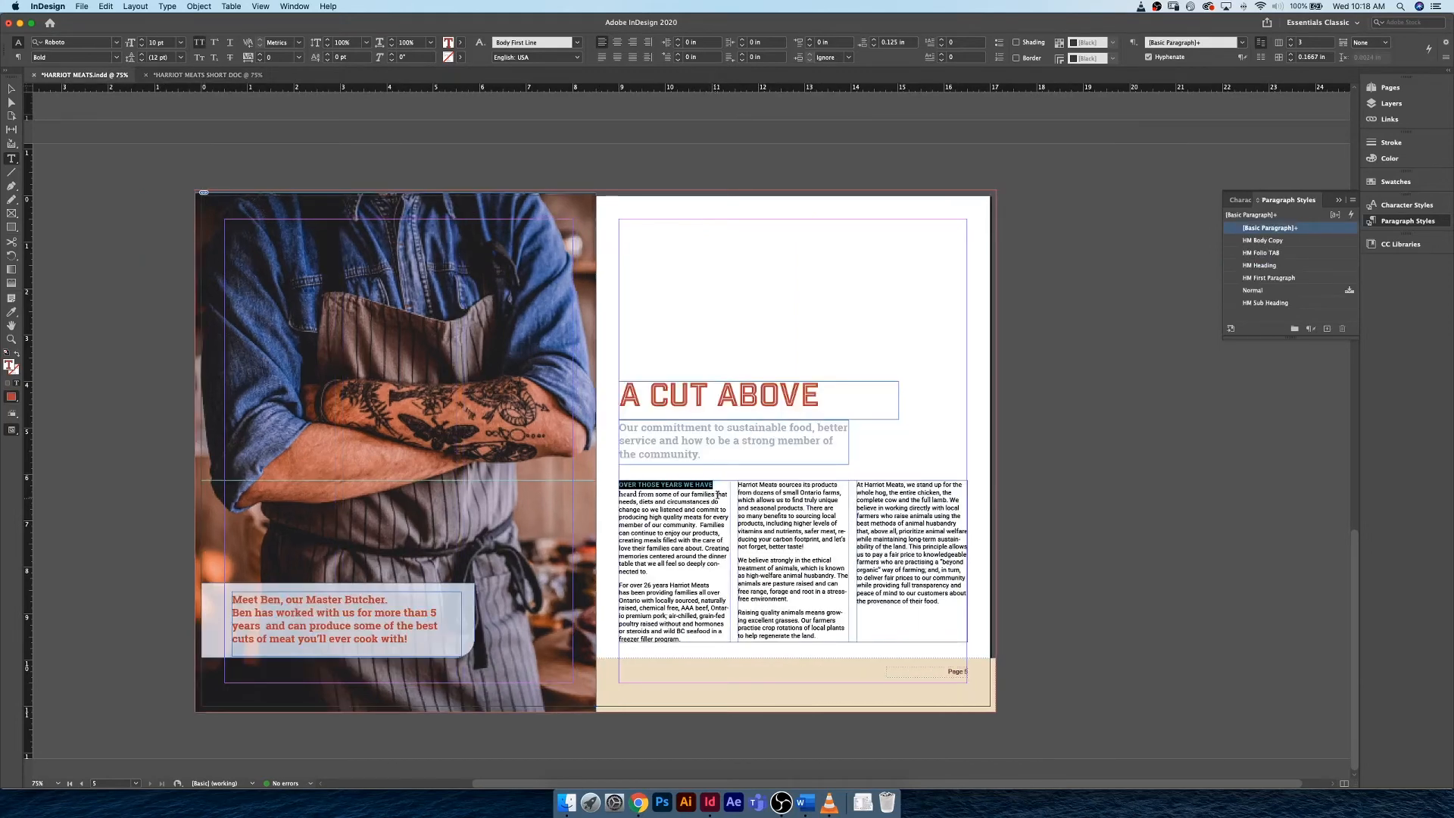
click(717, 496)
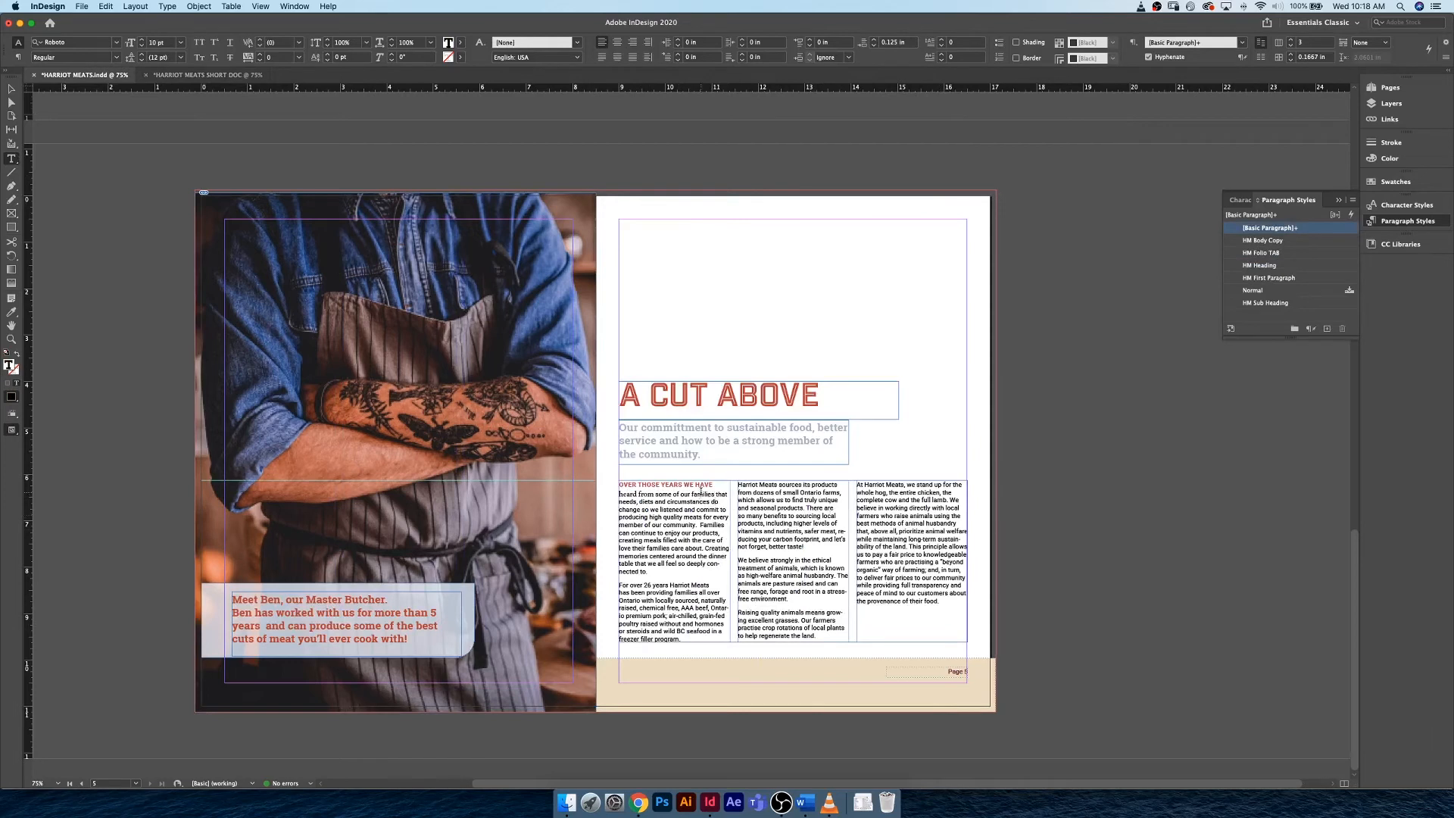
drag(712, 484, 617, 484)
click(668, 509)
click(211, 76)
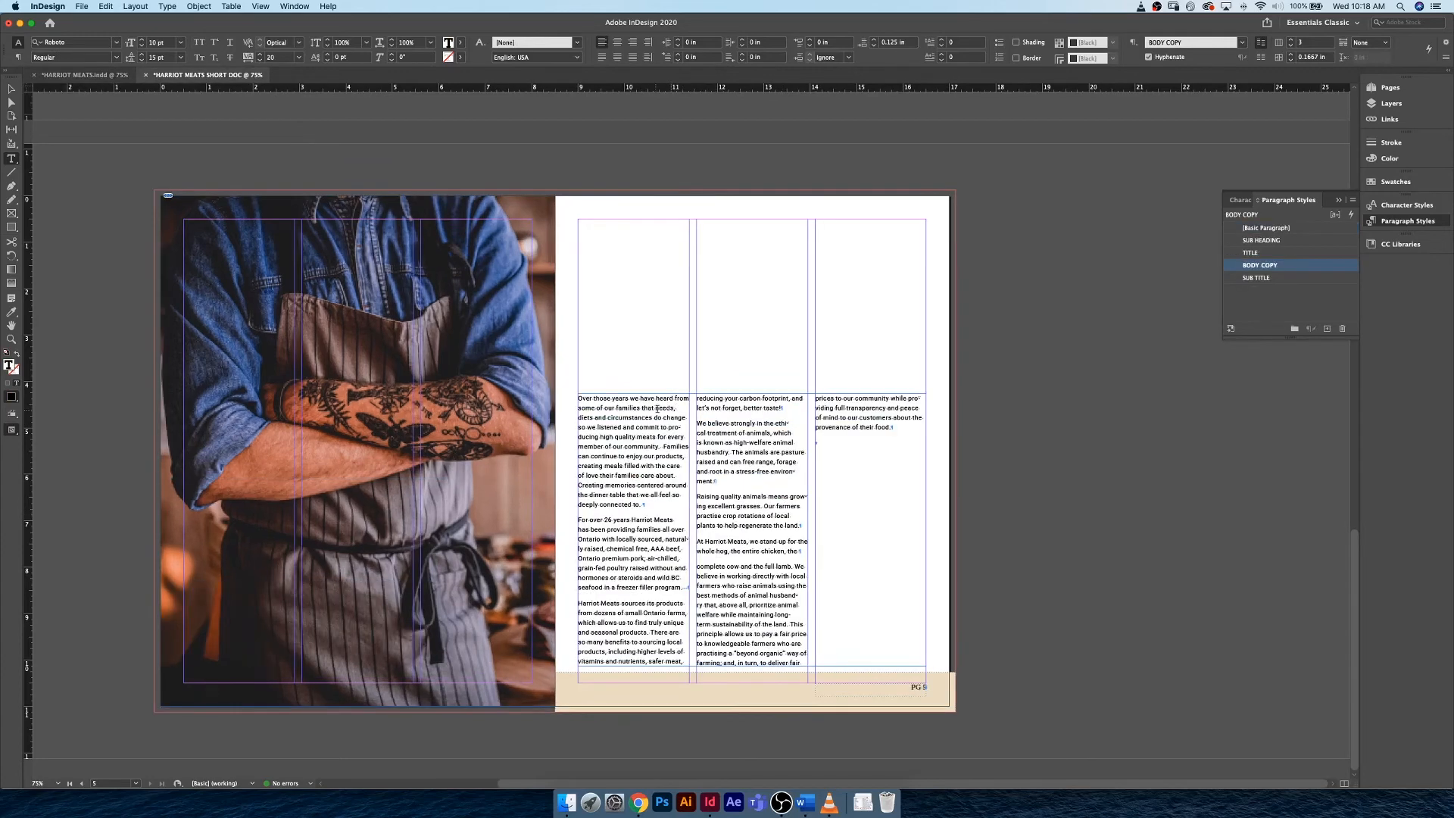
Select the opening words "Over those years we have" and create a character style named FIRST LINE for them
drag(655, 398, 577, 399)
click(1394, 208)
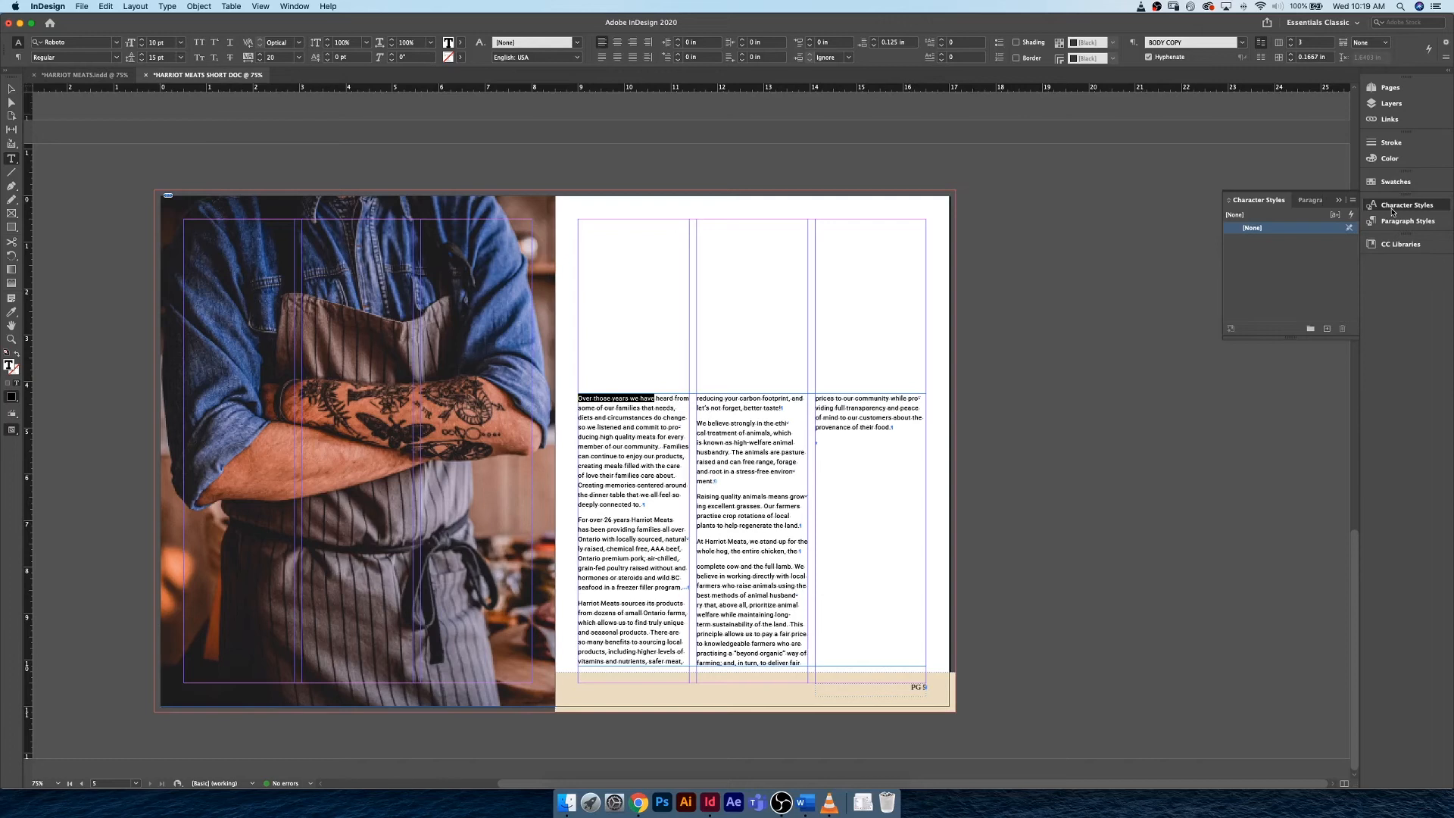
click(1333, 329)
click(1322, 242)
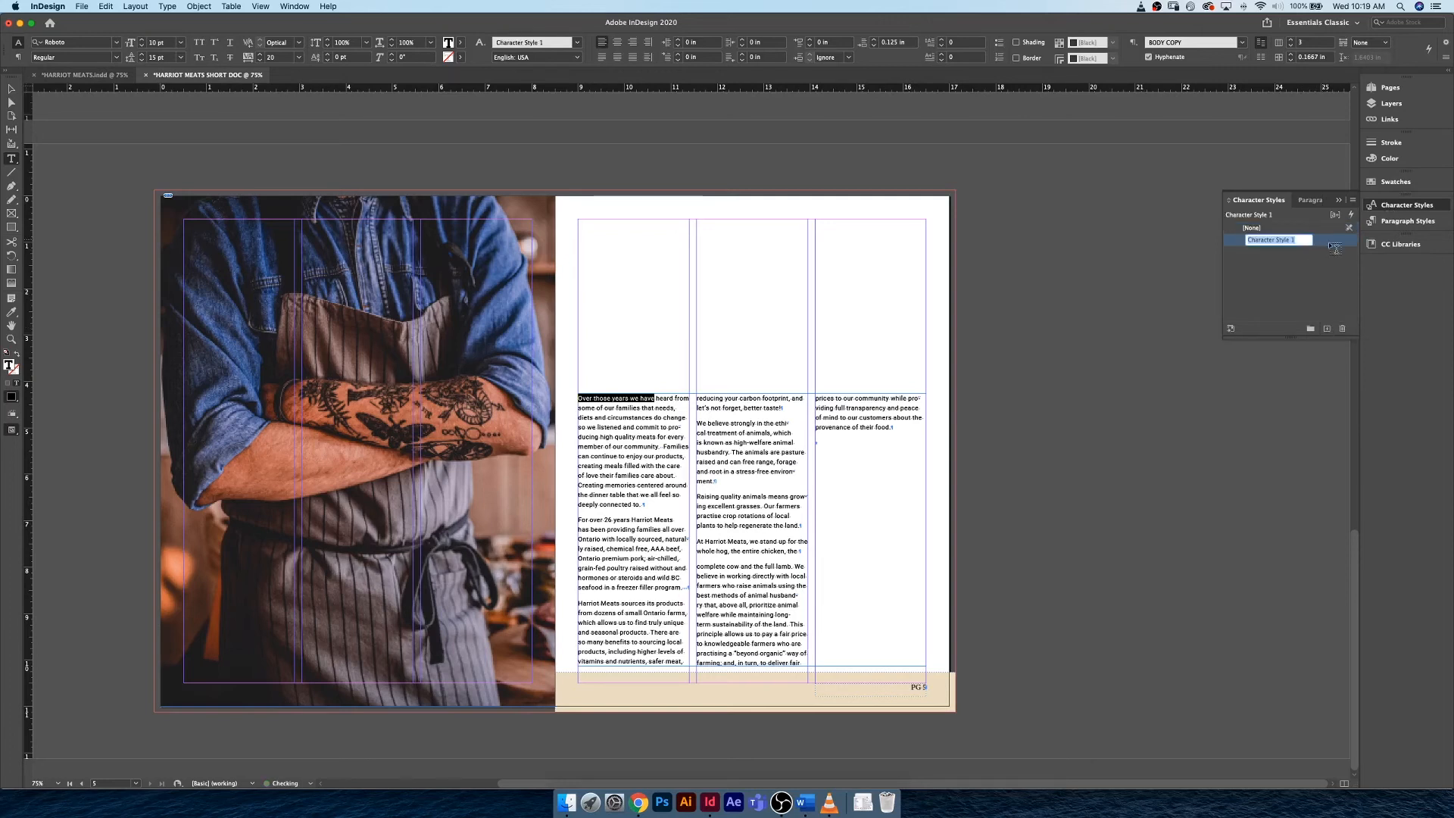
double_click(1324, 242)
text(FIRST LINE)
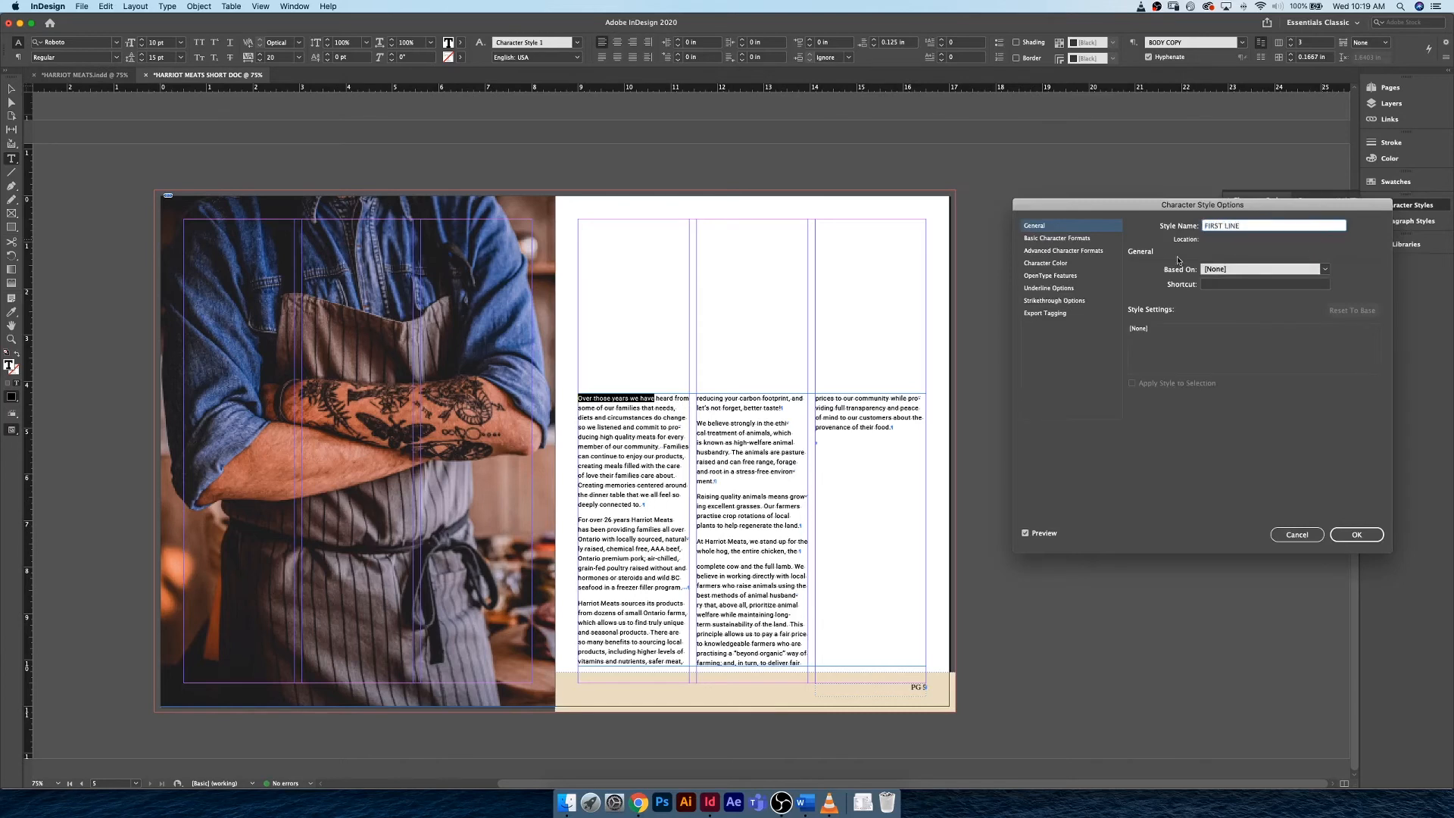
click(1081, 239)
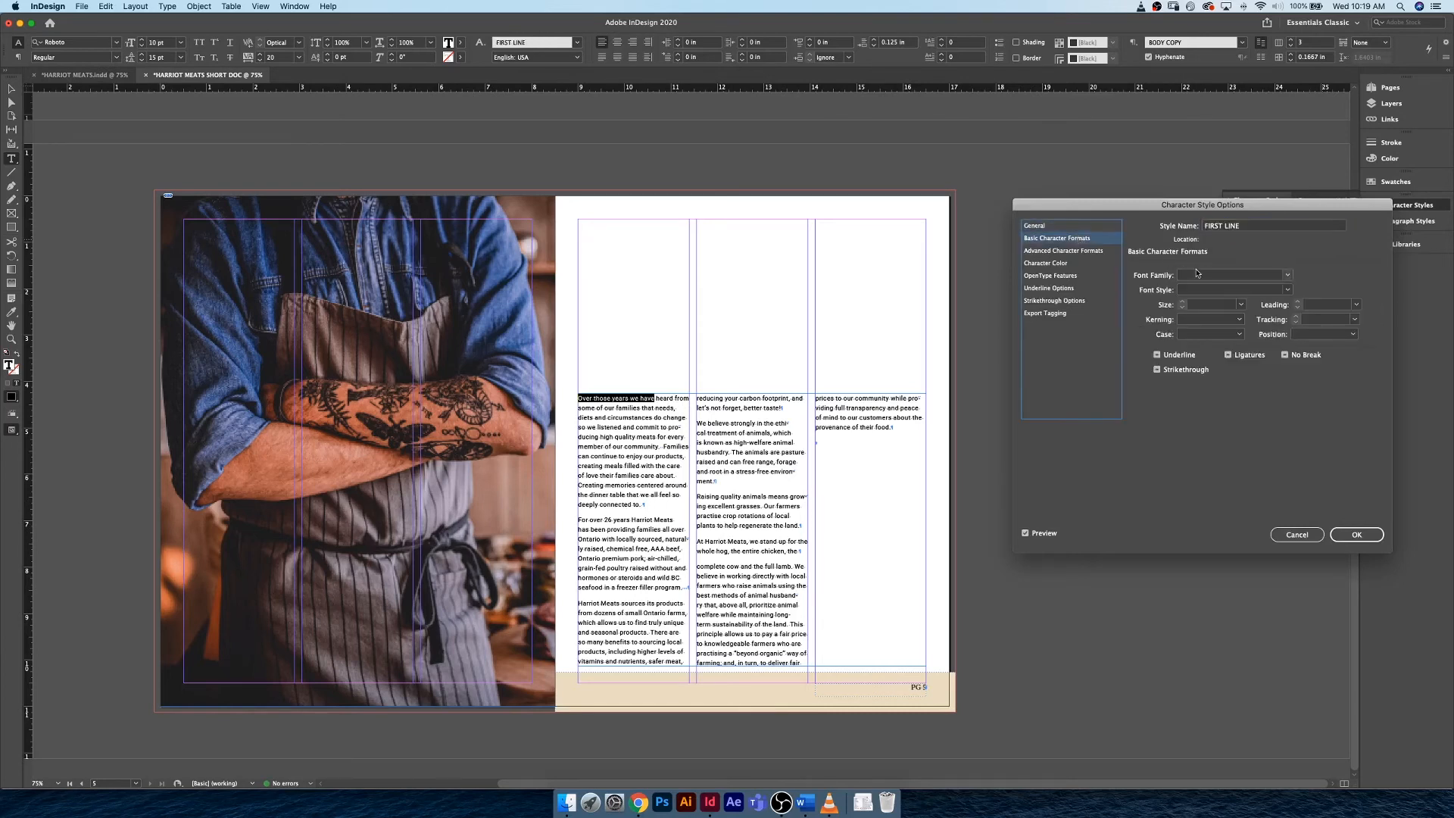
click(1045, 225)
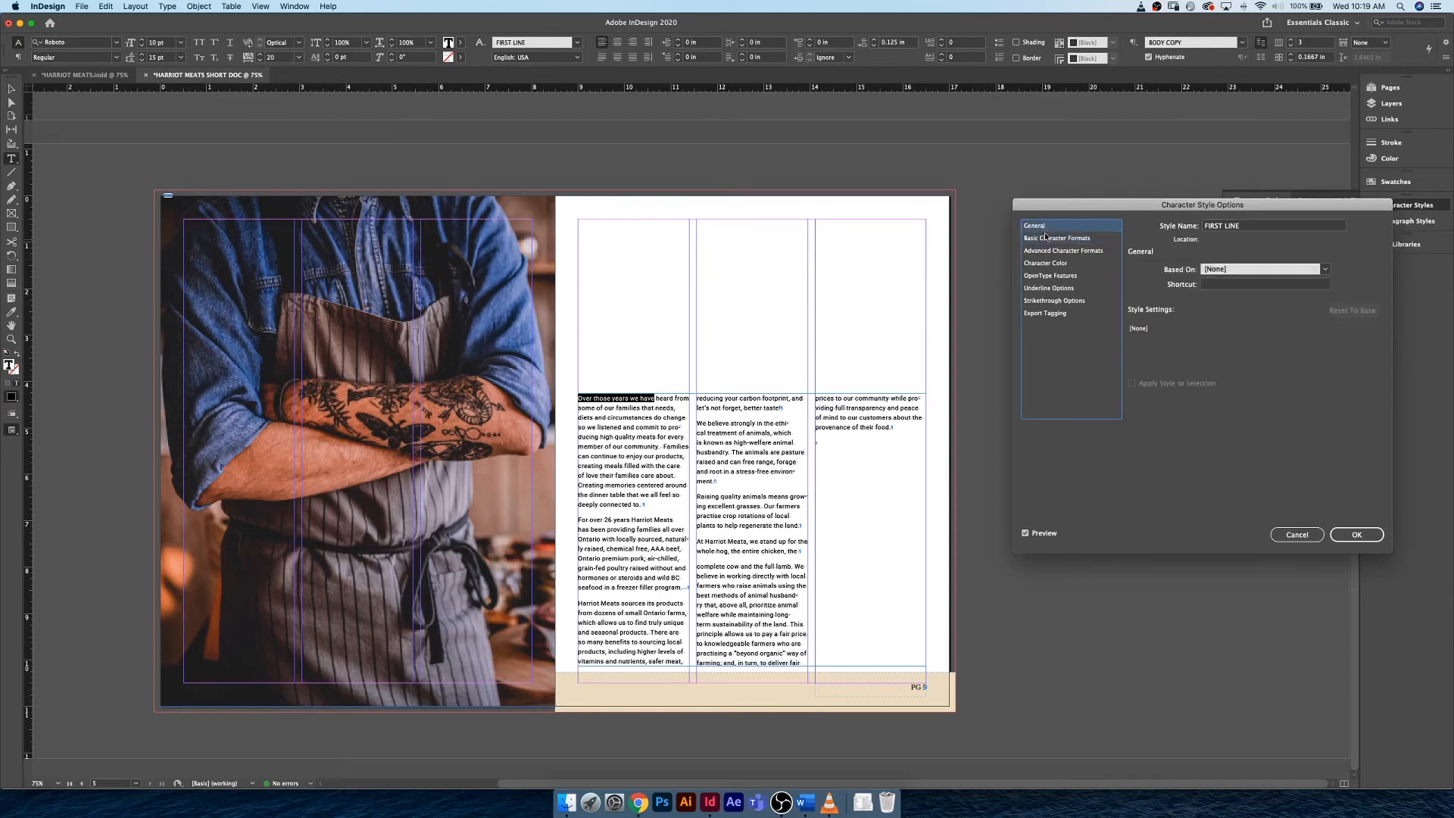
click(1326, 270)
click(1326, 271)
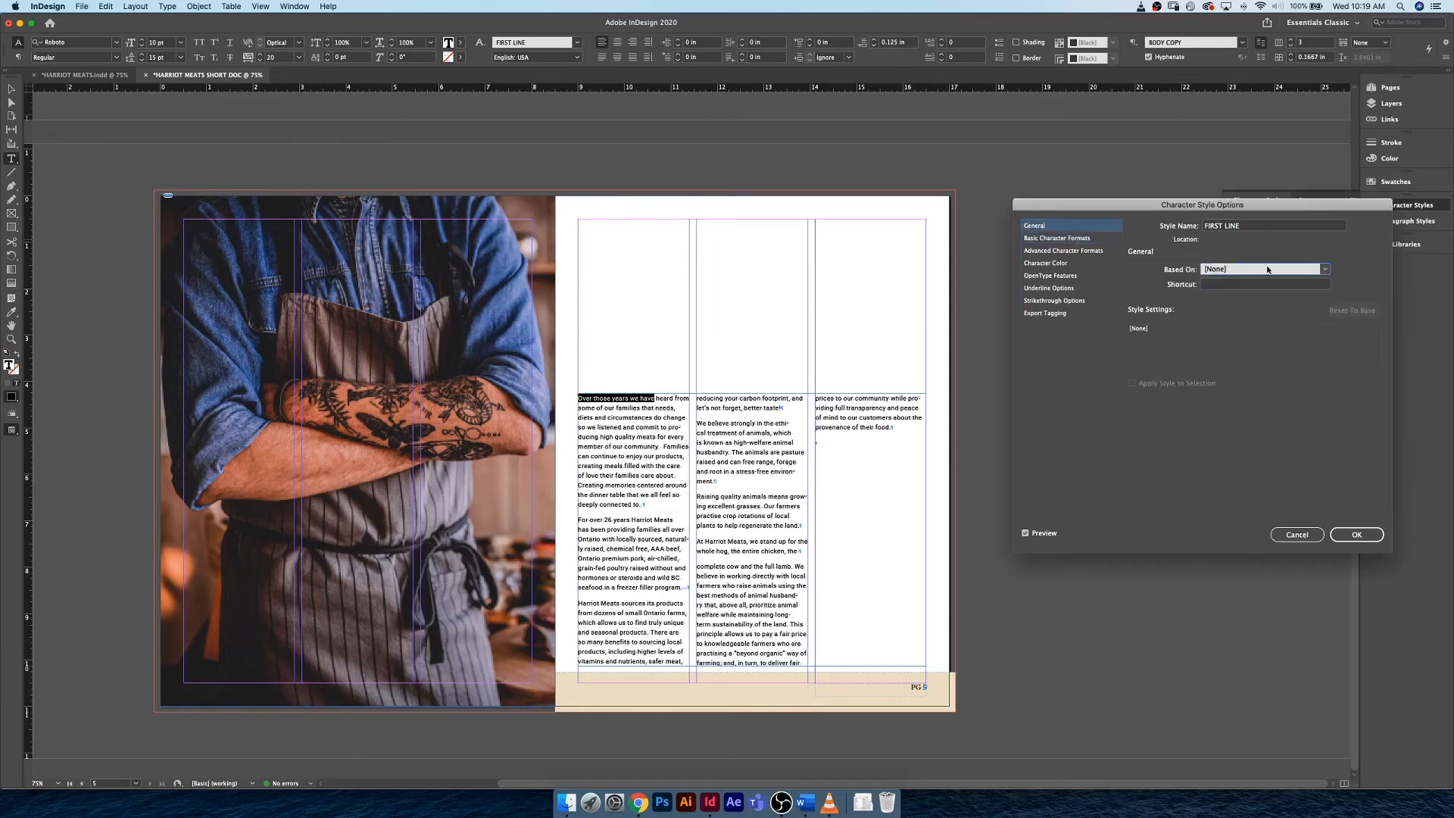
click(1029, 239)
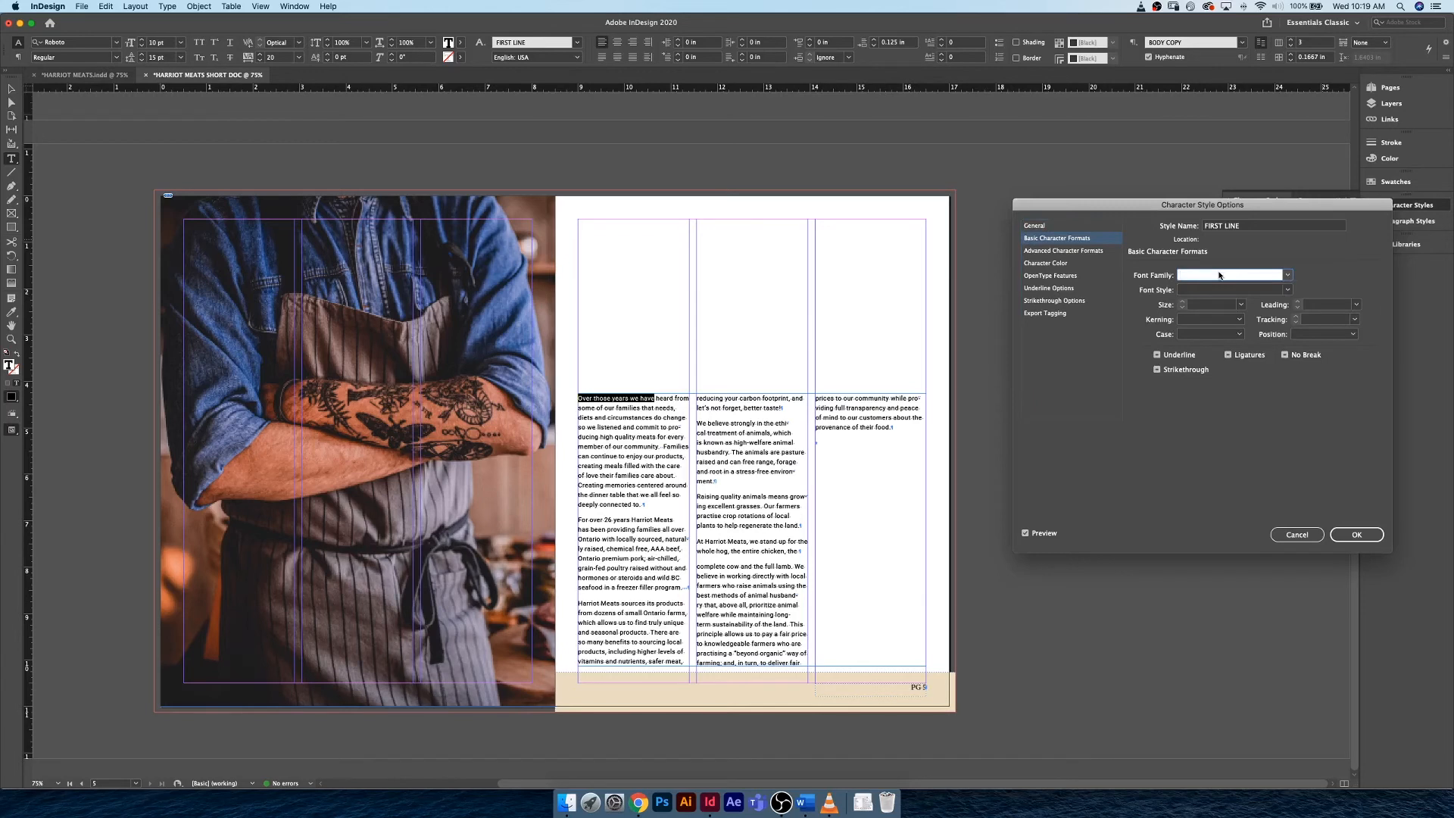
text(Roboto Slab)
click(1287, 275)
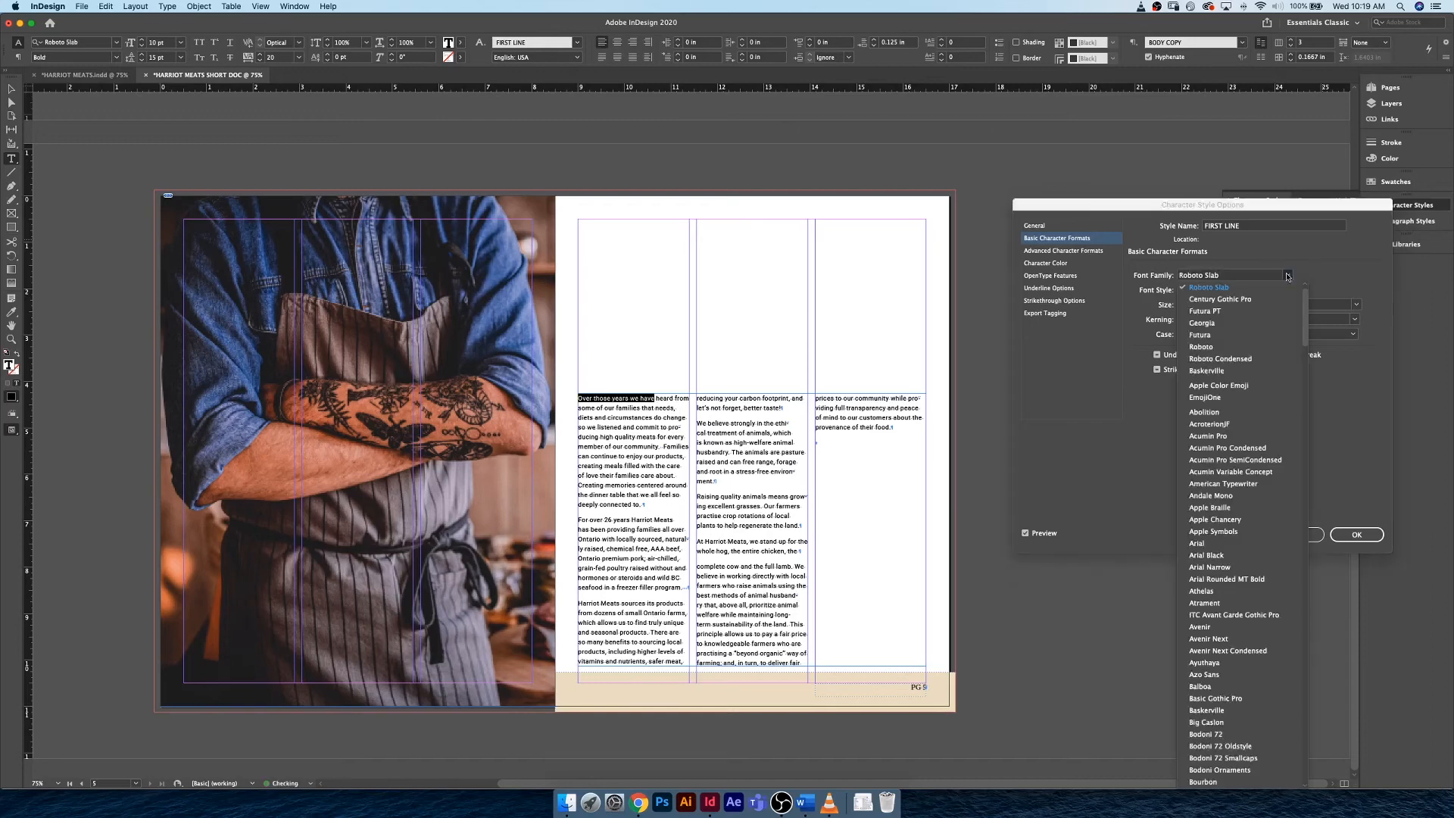
click(1261, 296)
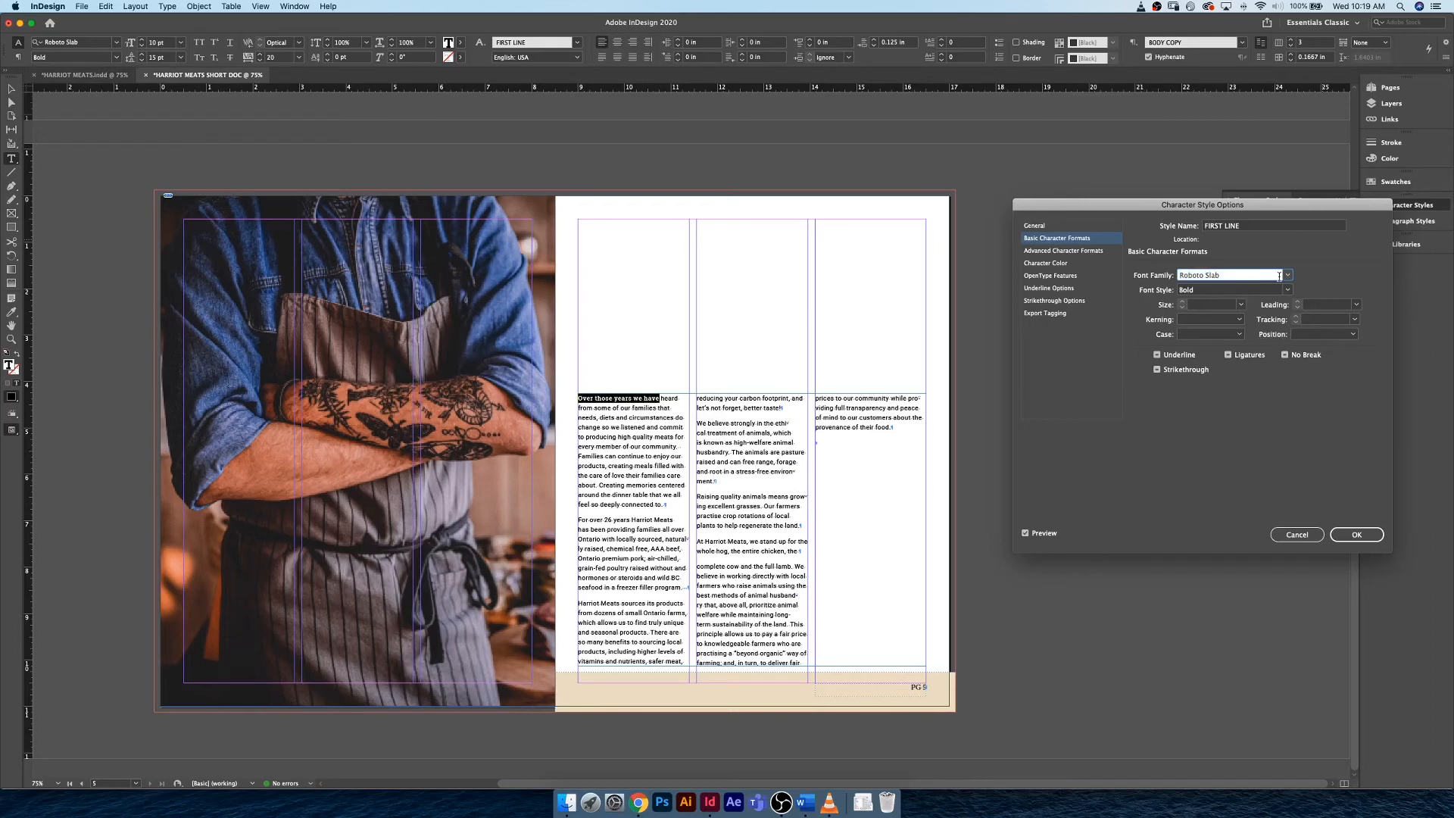
click(1287, 275)
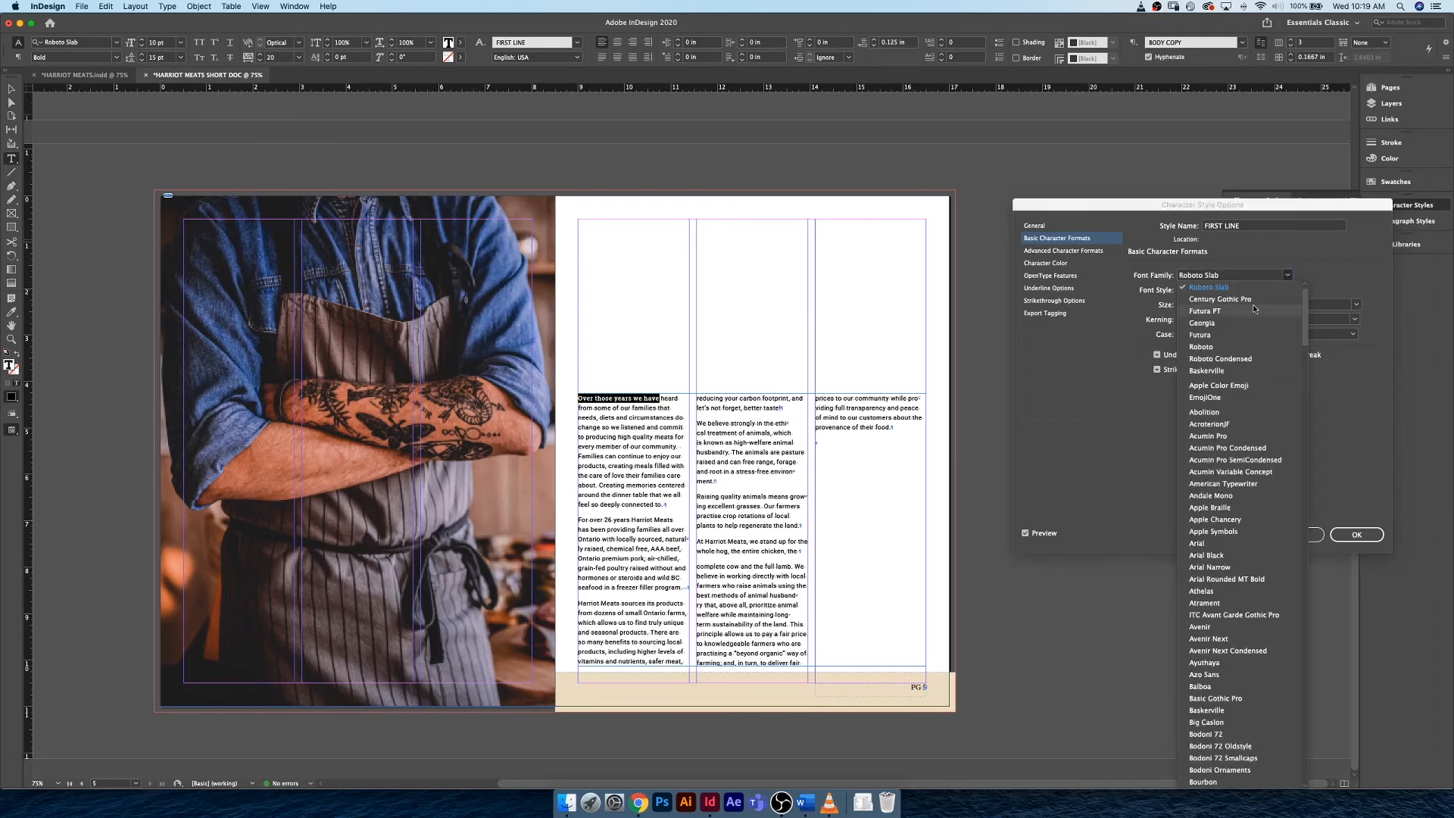
scroll(1252, 307, up, 1)
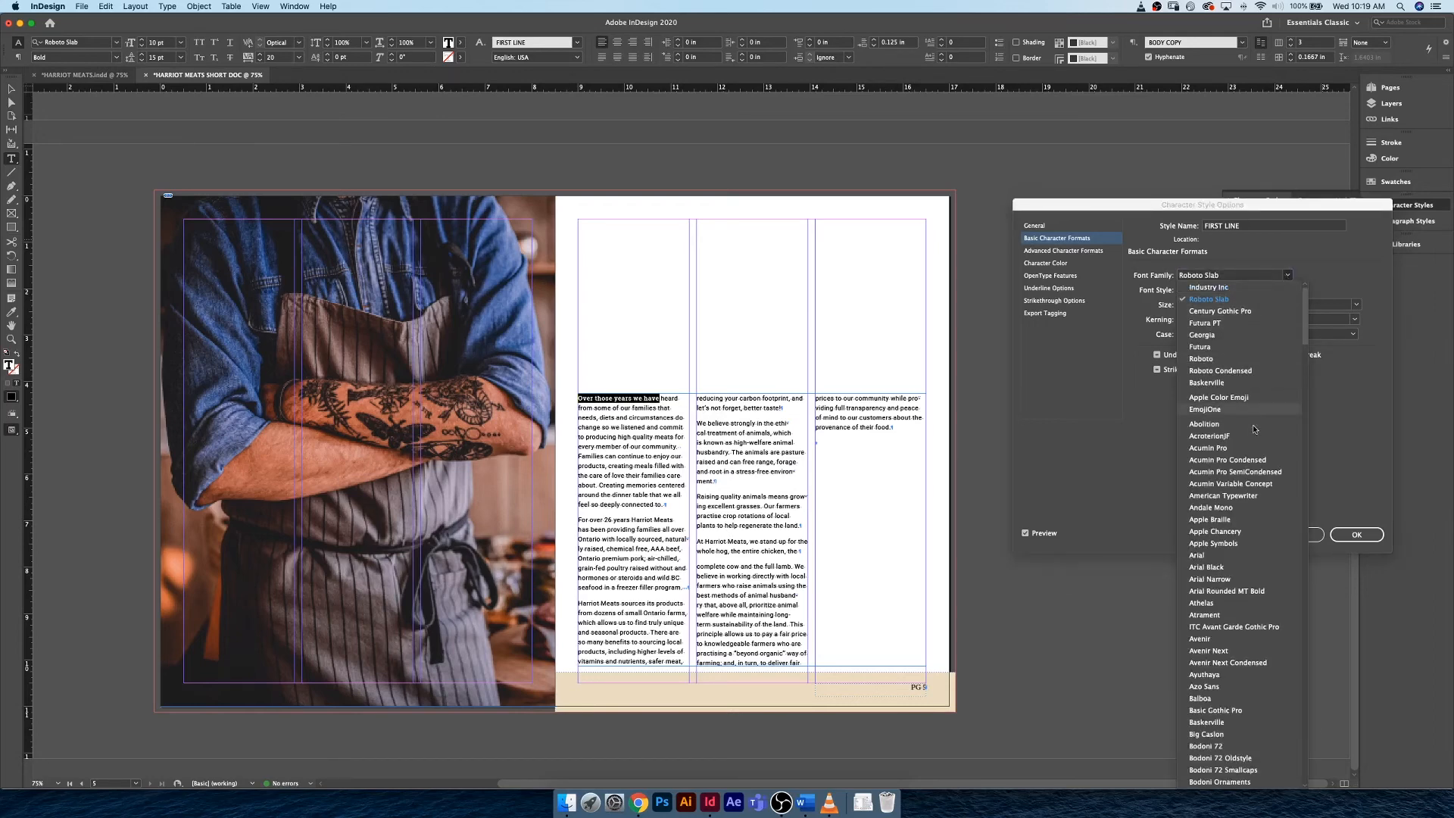
scroll(1297, 578, down, 20)
scroll(1298, 578, down, 20)
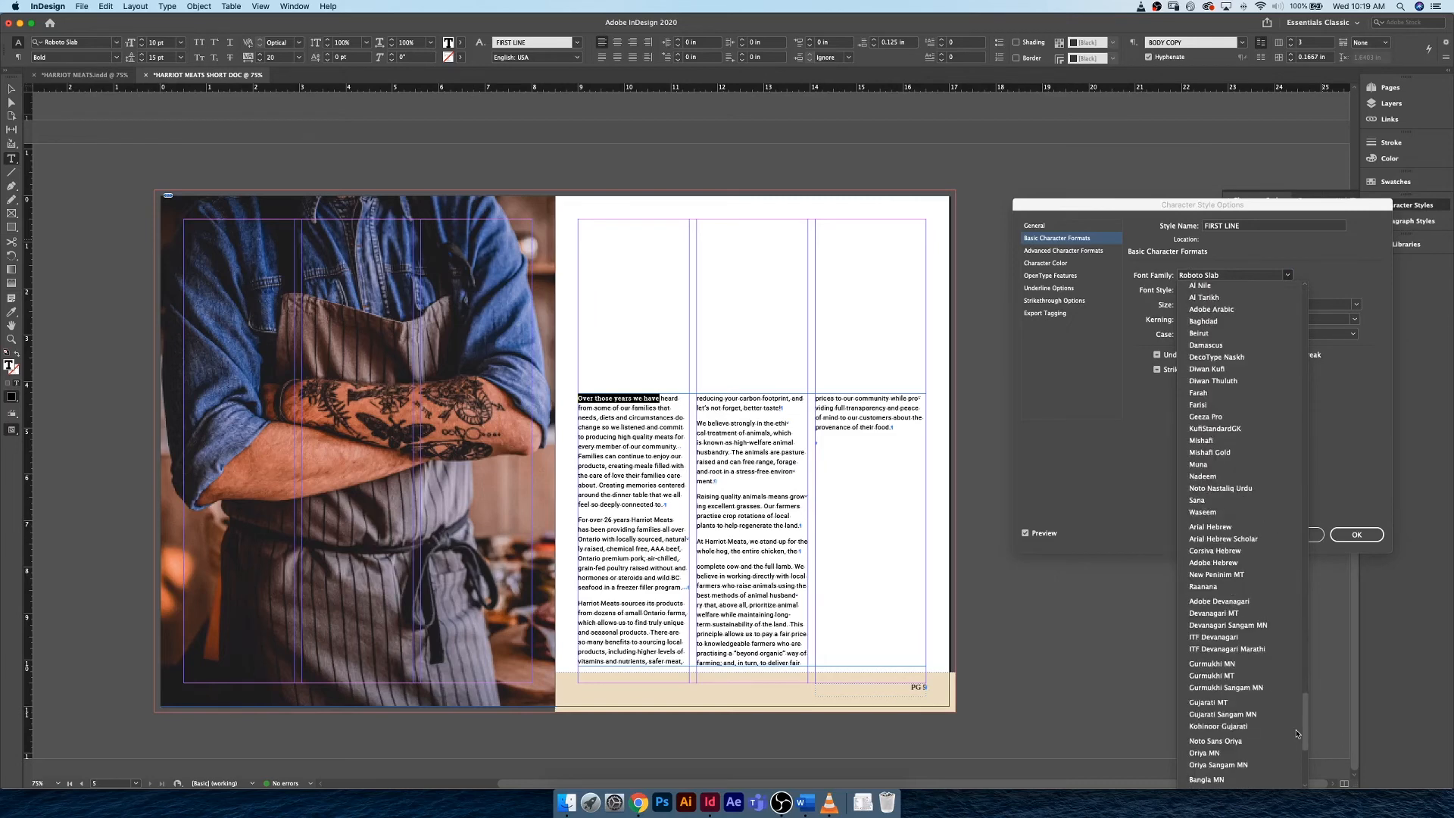
drag(1300, 762, 1304, 672)
click(1337, 450)
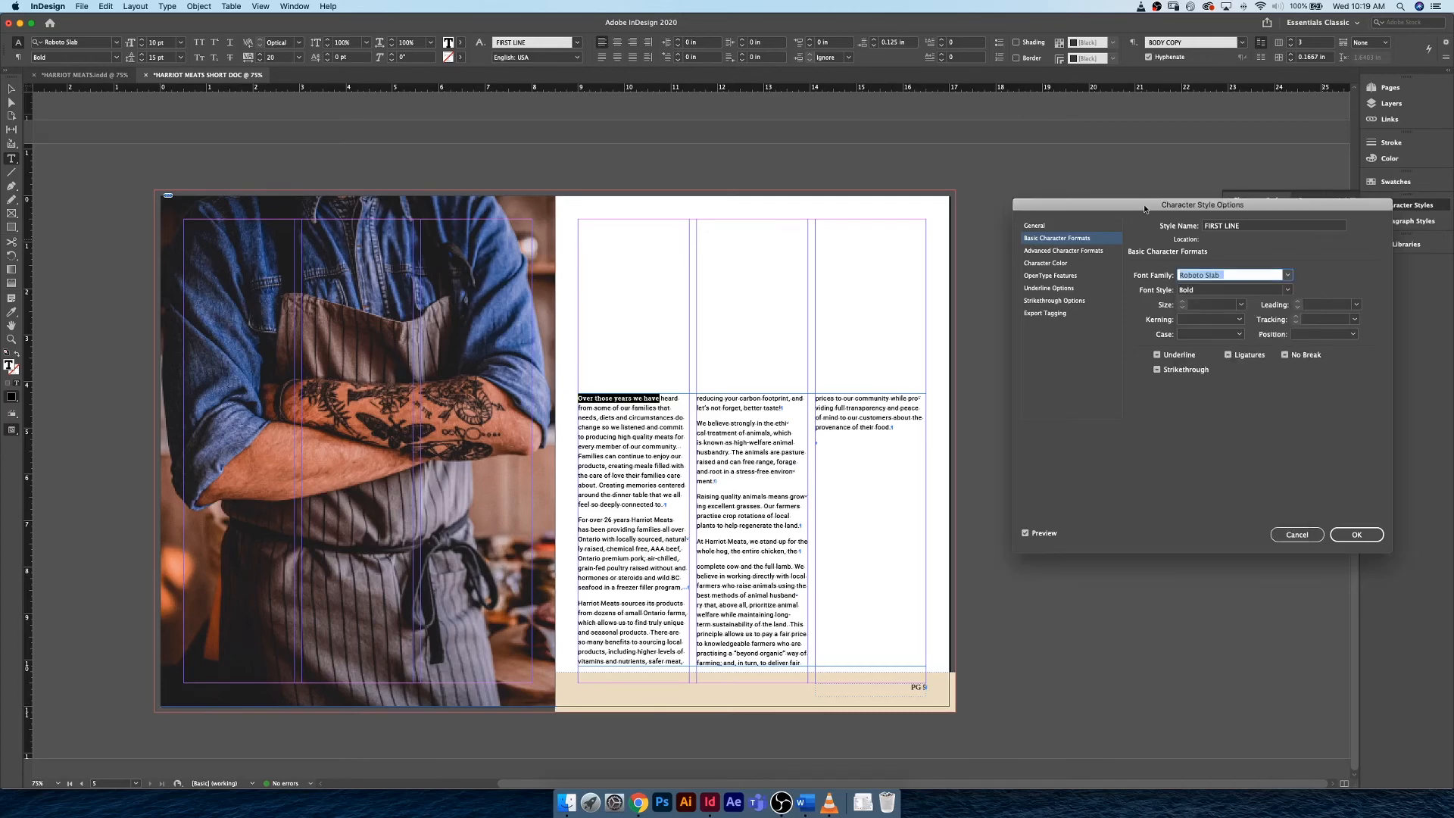
drag(1145, 209, 1078, 163)
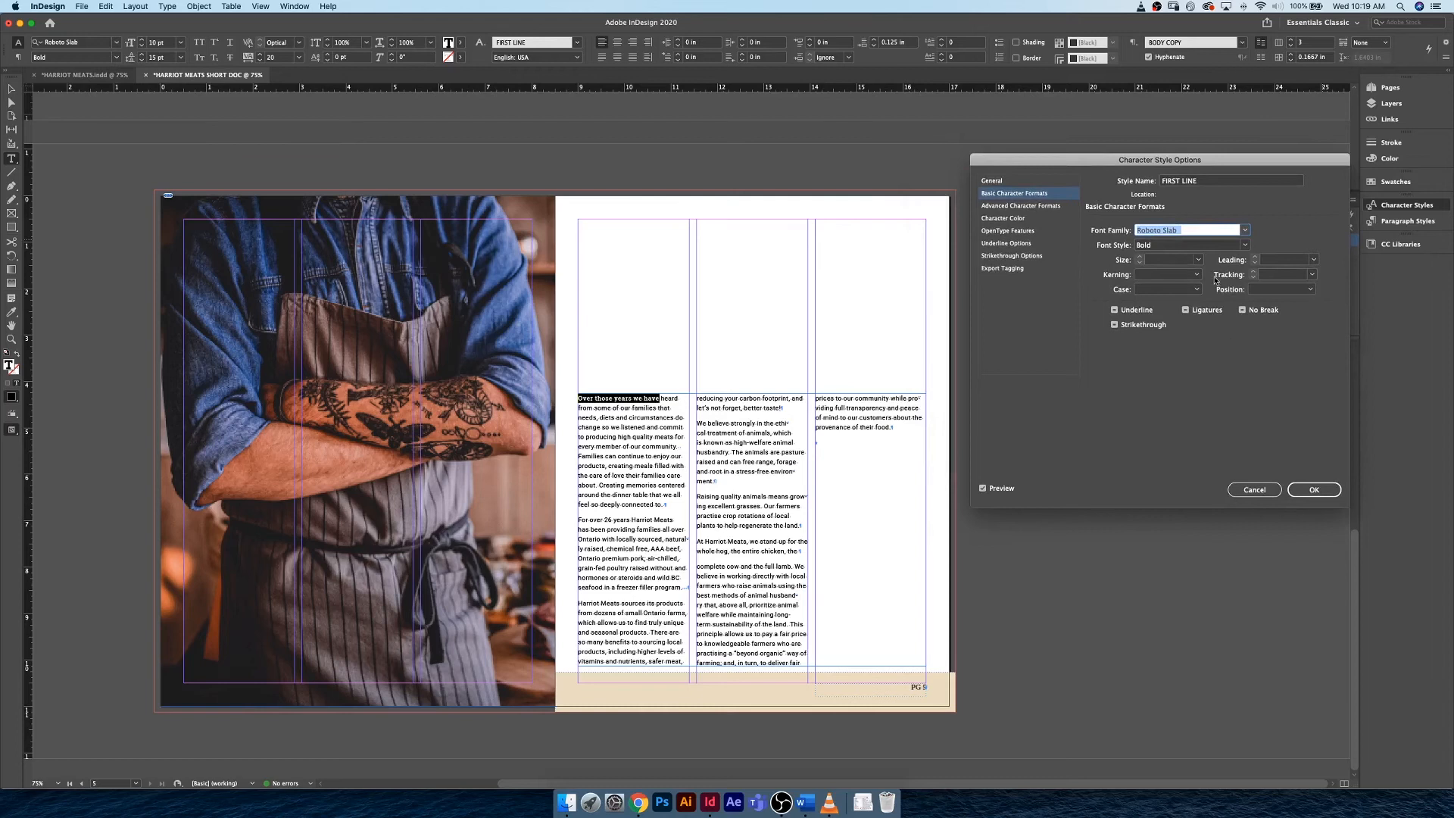
click(1264, 494)
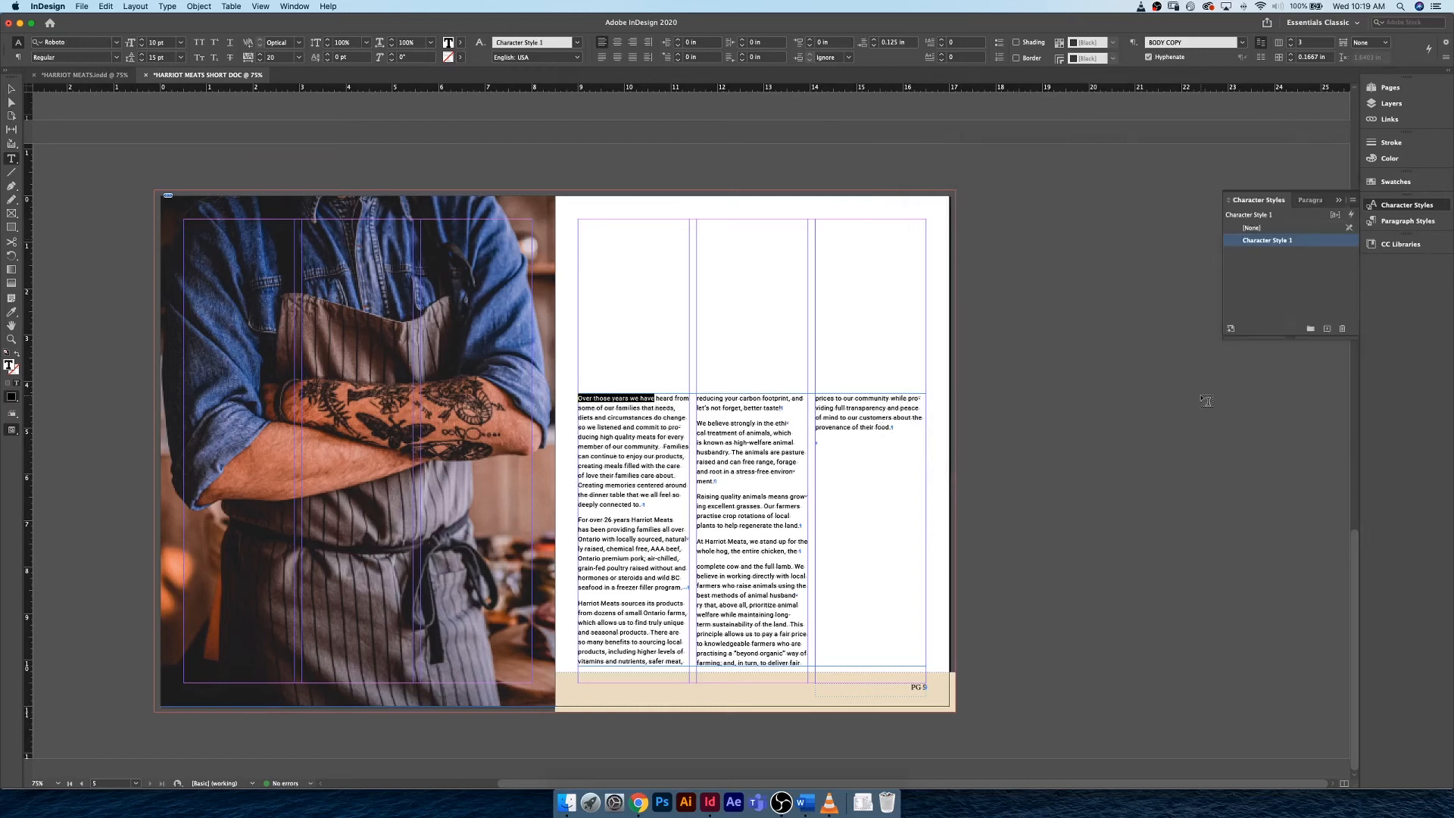
Delete the newly added character style, replacing it with [None] on the selected opening words
click(1343, 328)
click(799, 439)
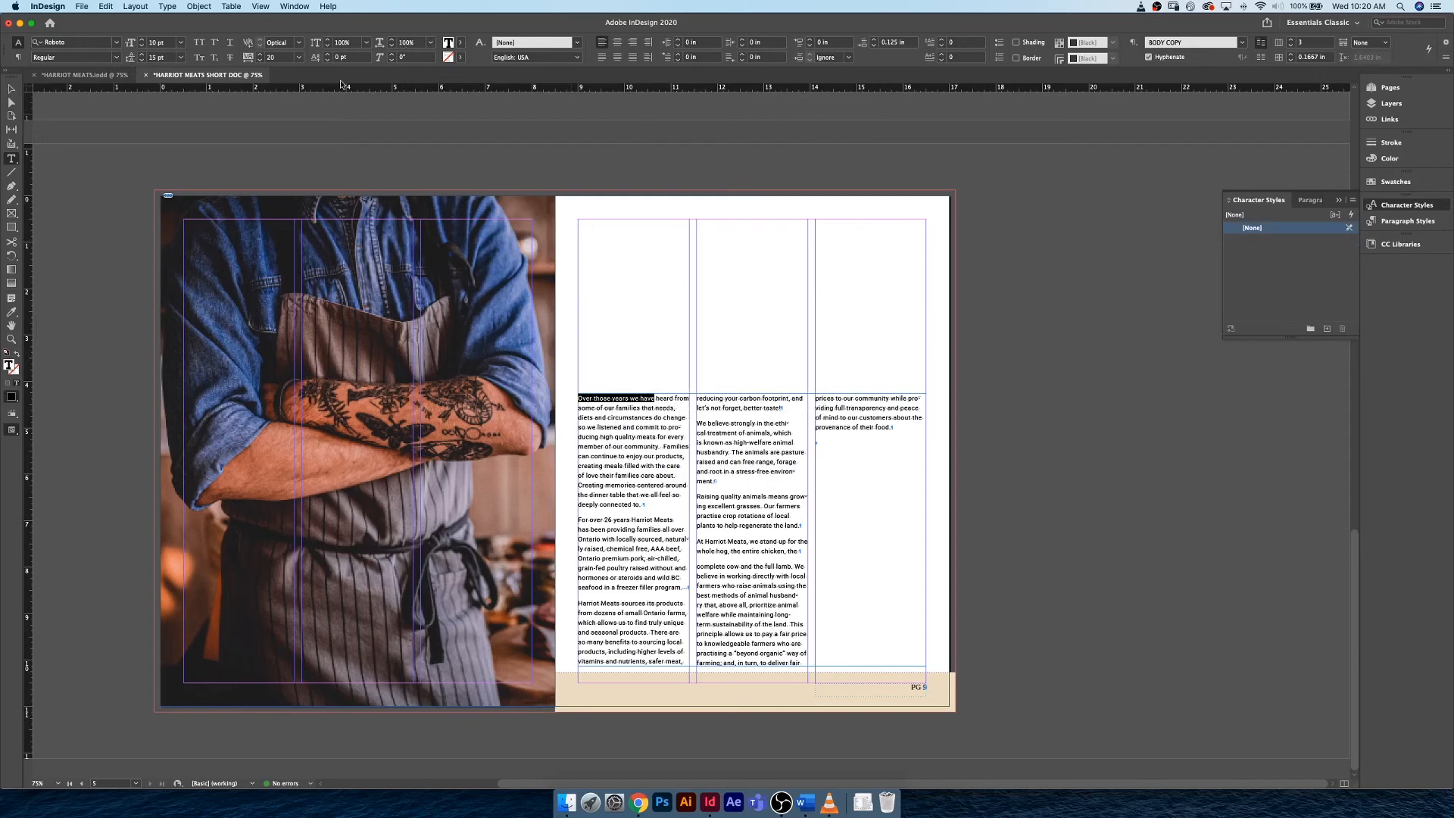
Set the selected opening words "Over those years we have" in all caps and fill them with HM Red
click(198, 44)
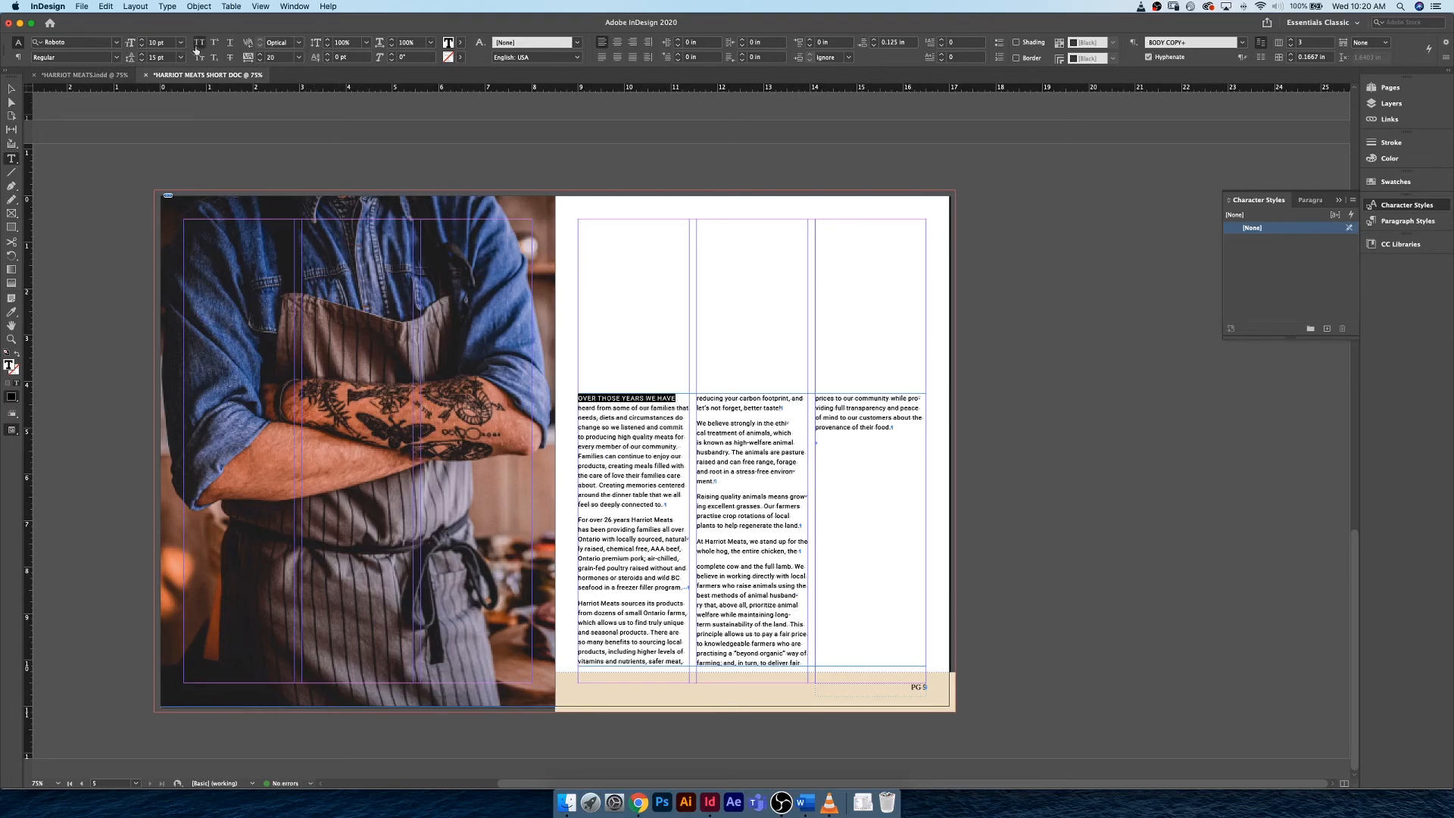
click(461, 45)
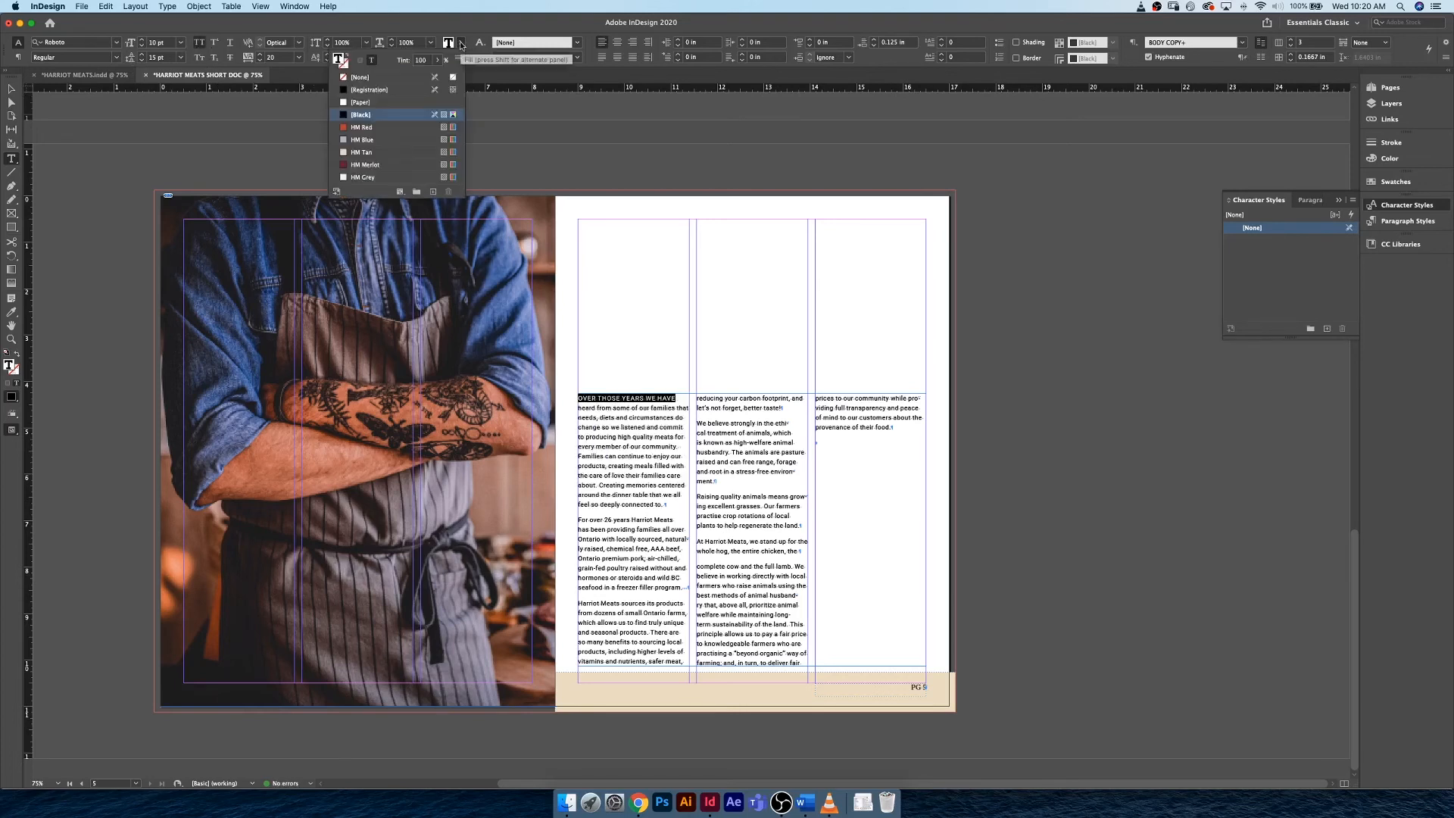
click(379, 127)
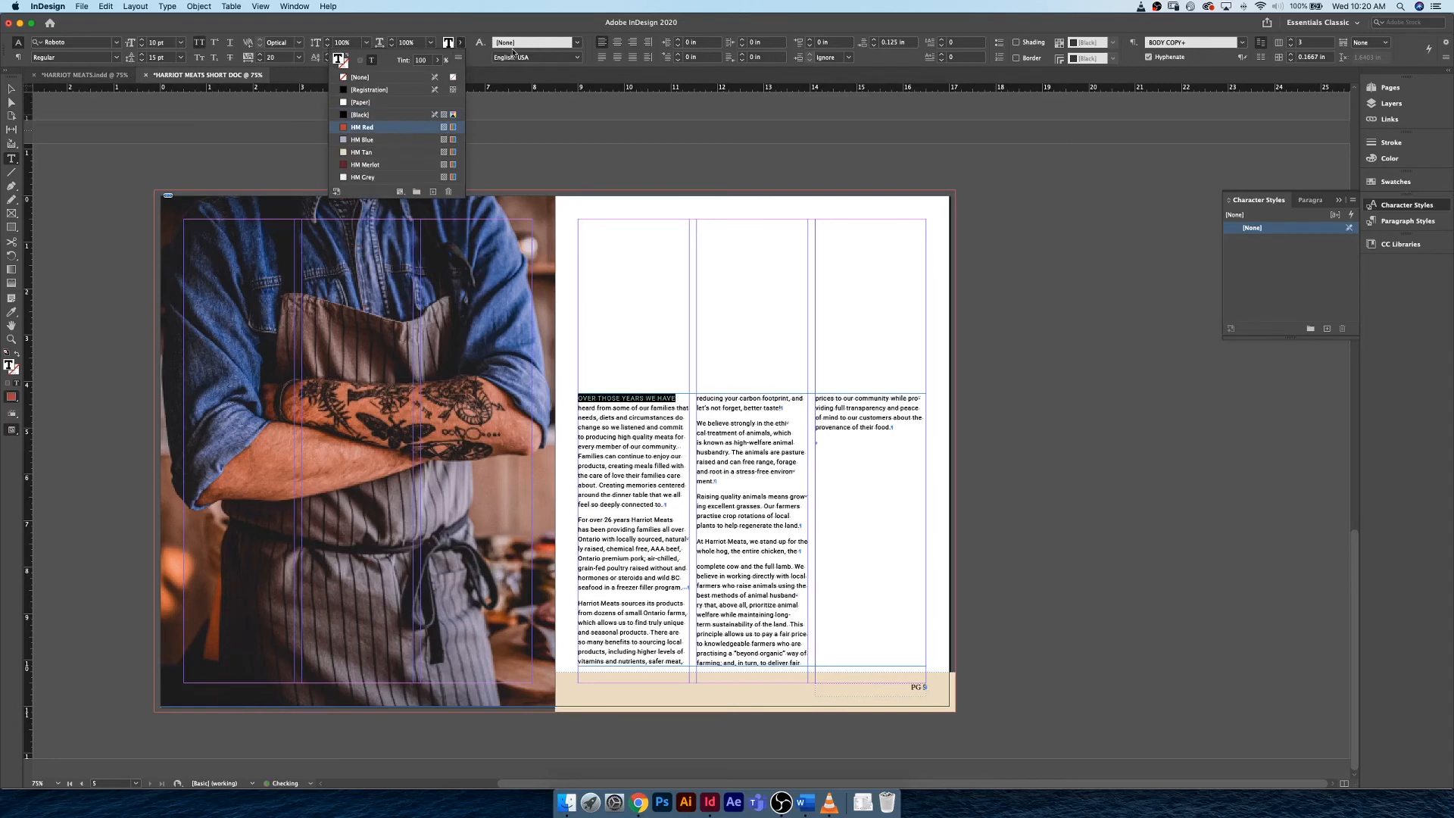
click(461, 45)
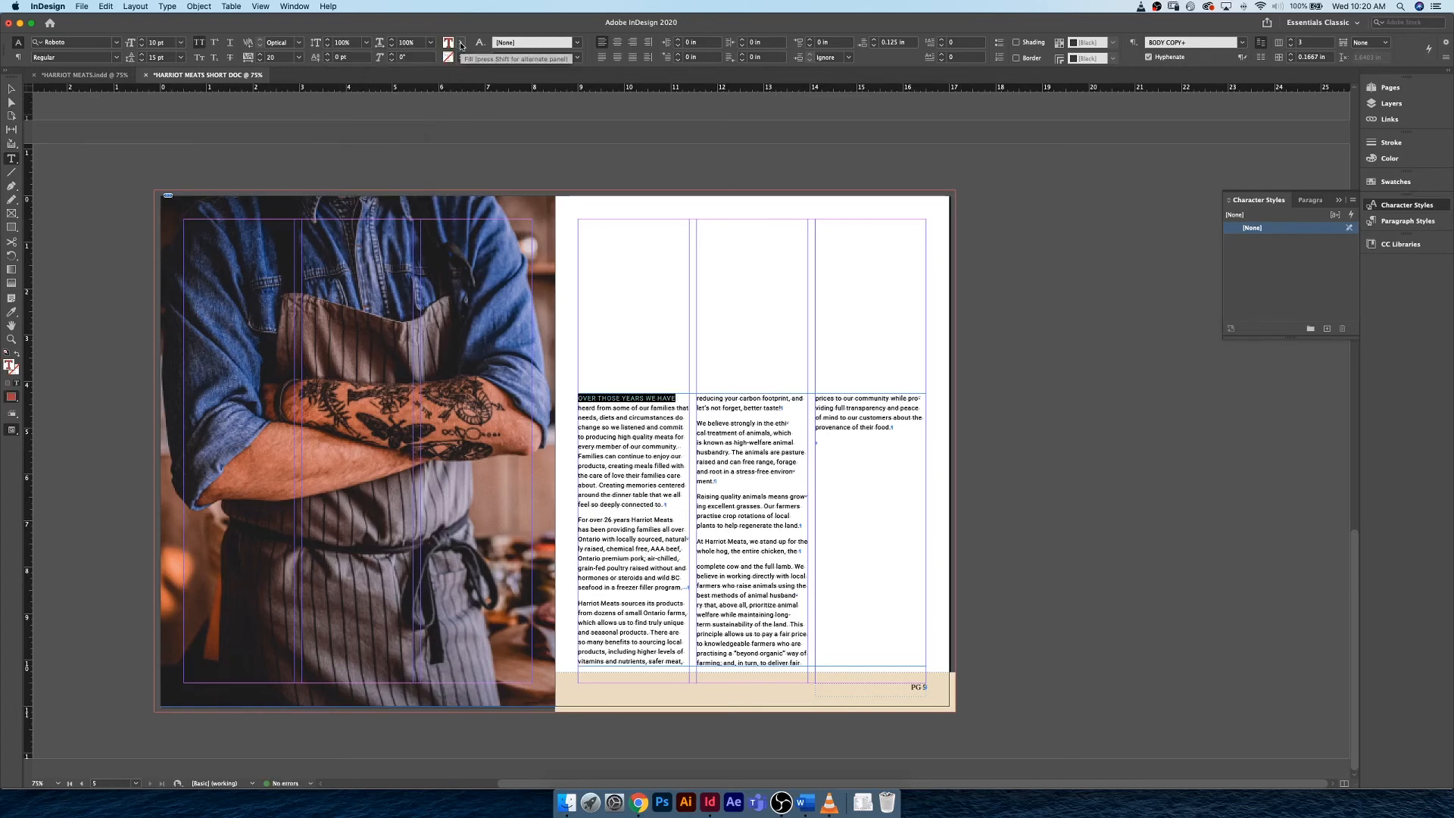
Set the tracking of the red opening words to 60 and their font style to Bold
key(alt+Right)
key(alt+Right)
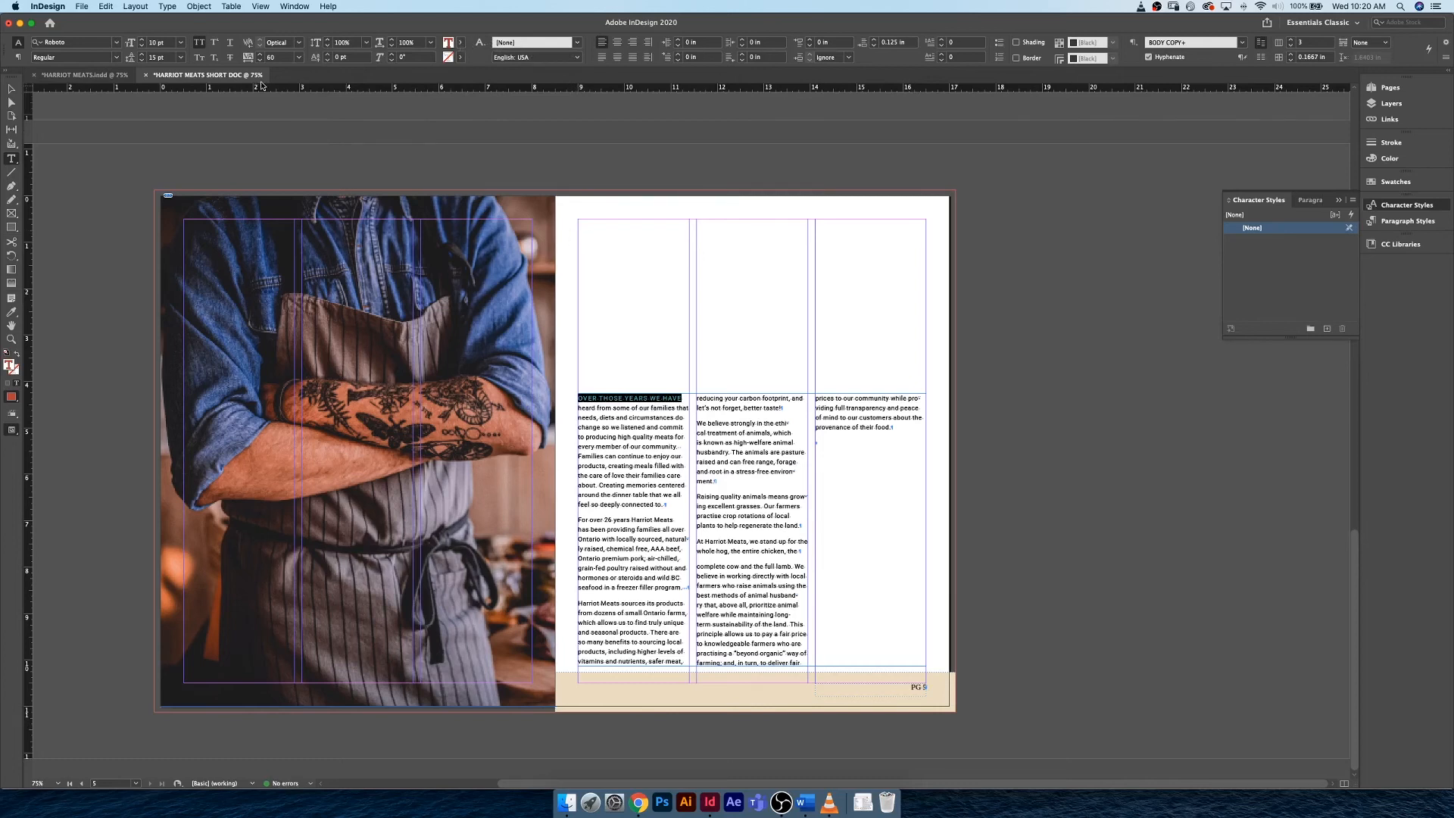
click(116, 59)
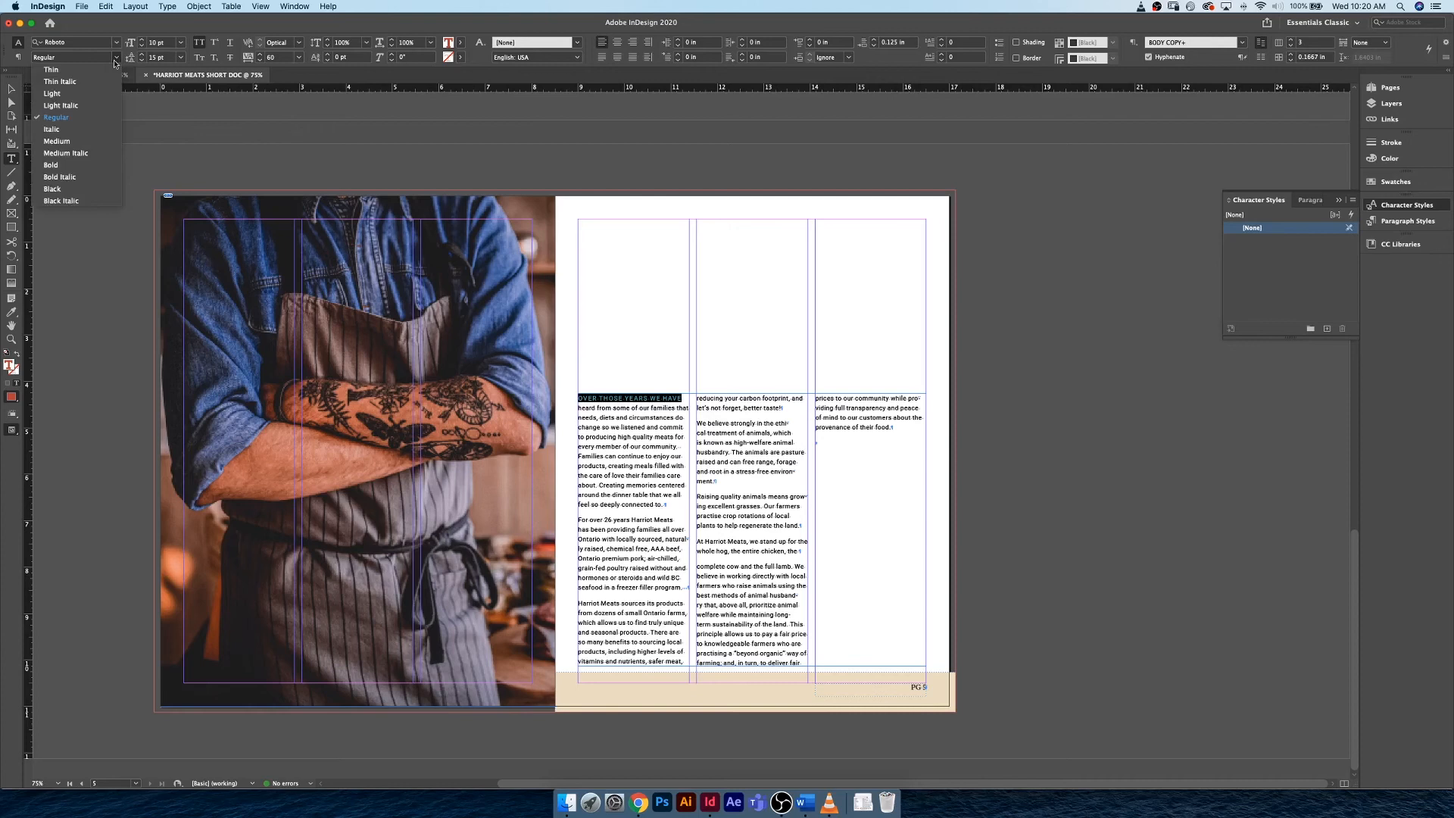
click(90, 165)
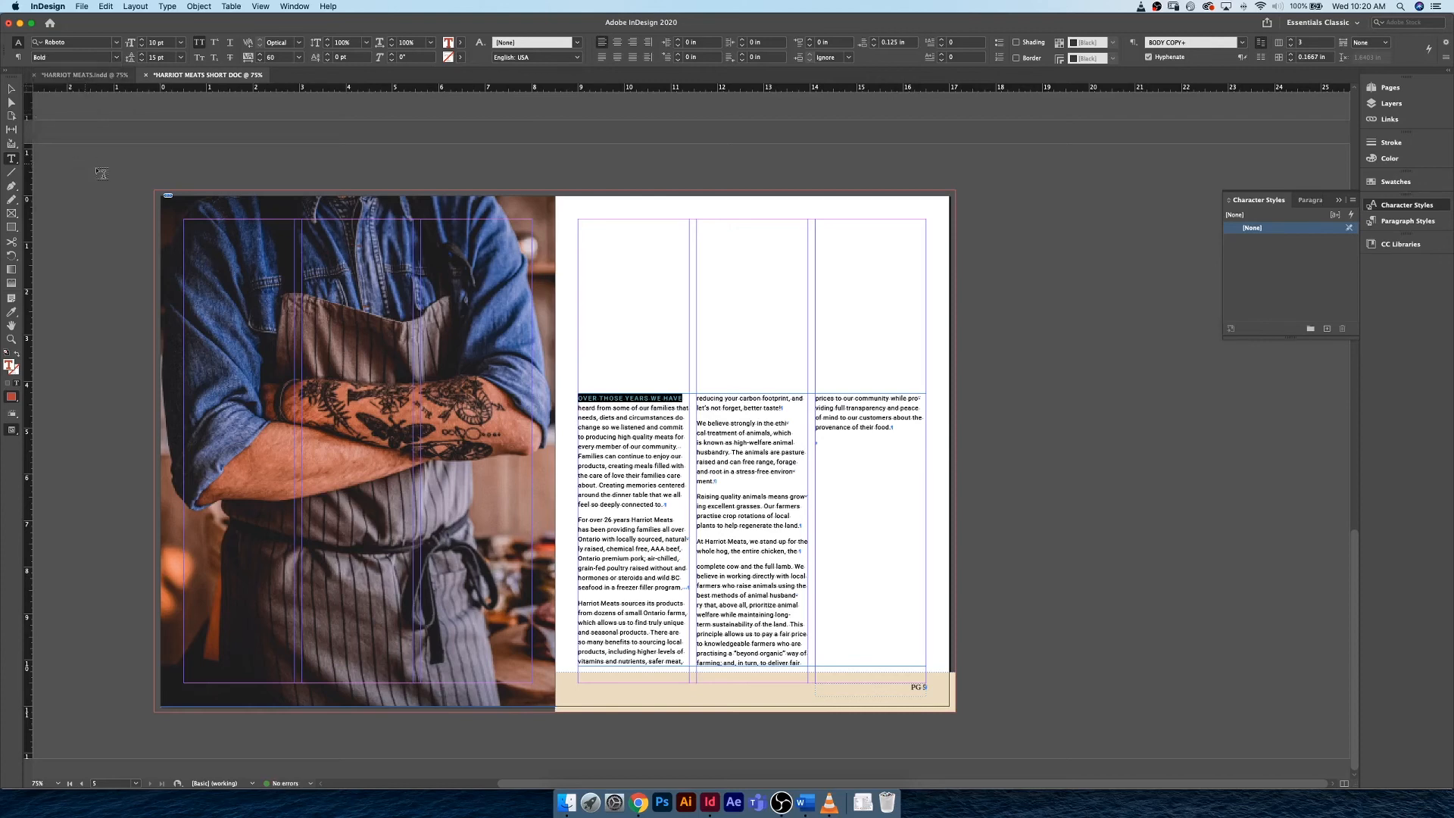
click(662, 406)
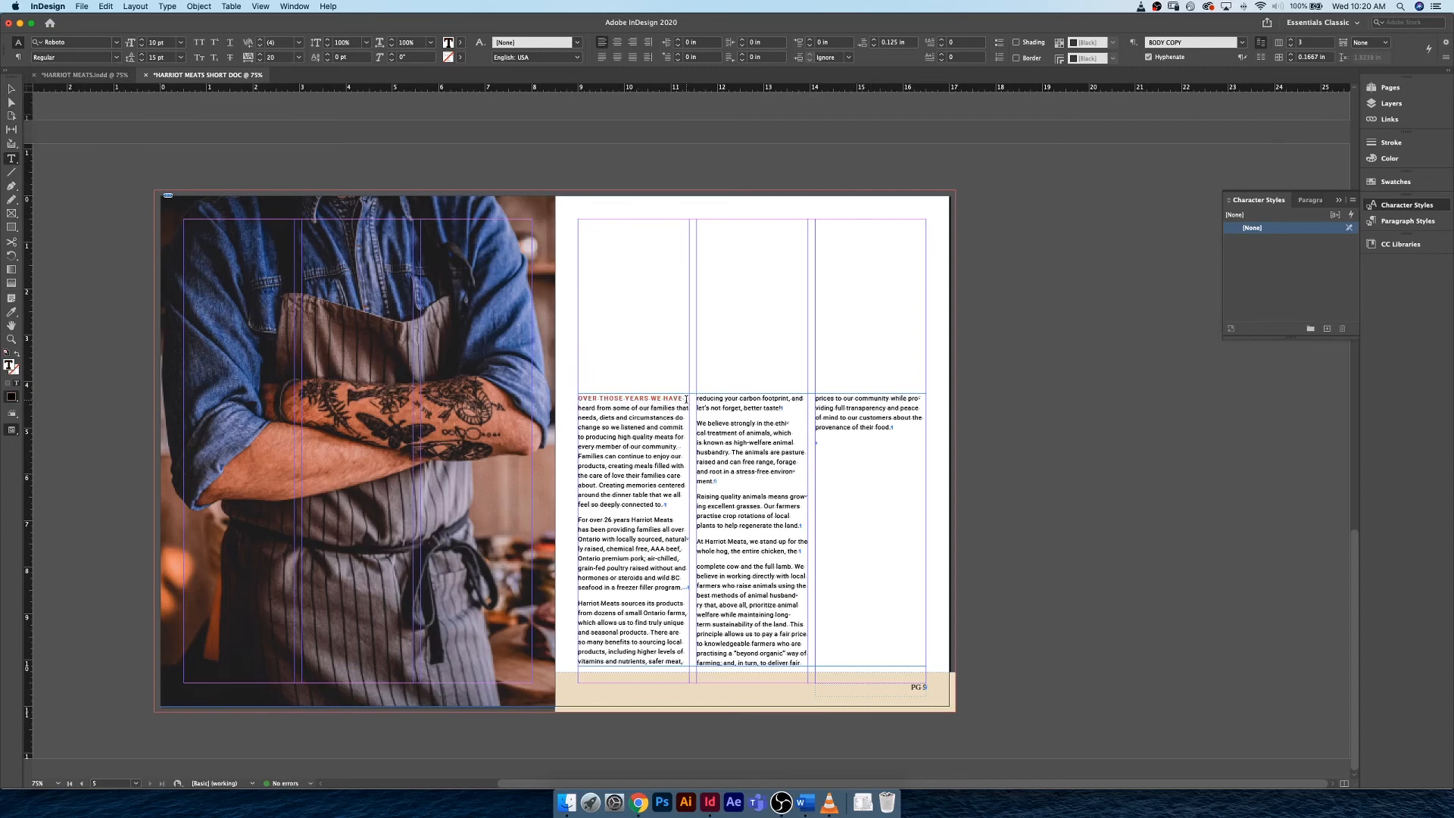
Create a new character style from the formatted opening words "OVER THOSE YEARS WE HAVE"
drag(686, 399, 578, 396)
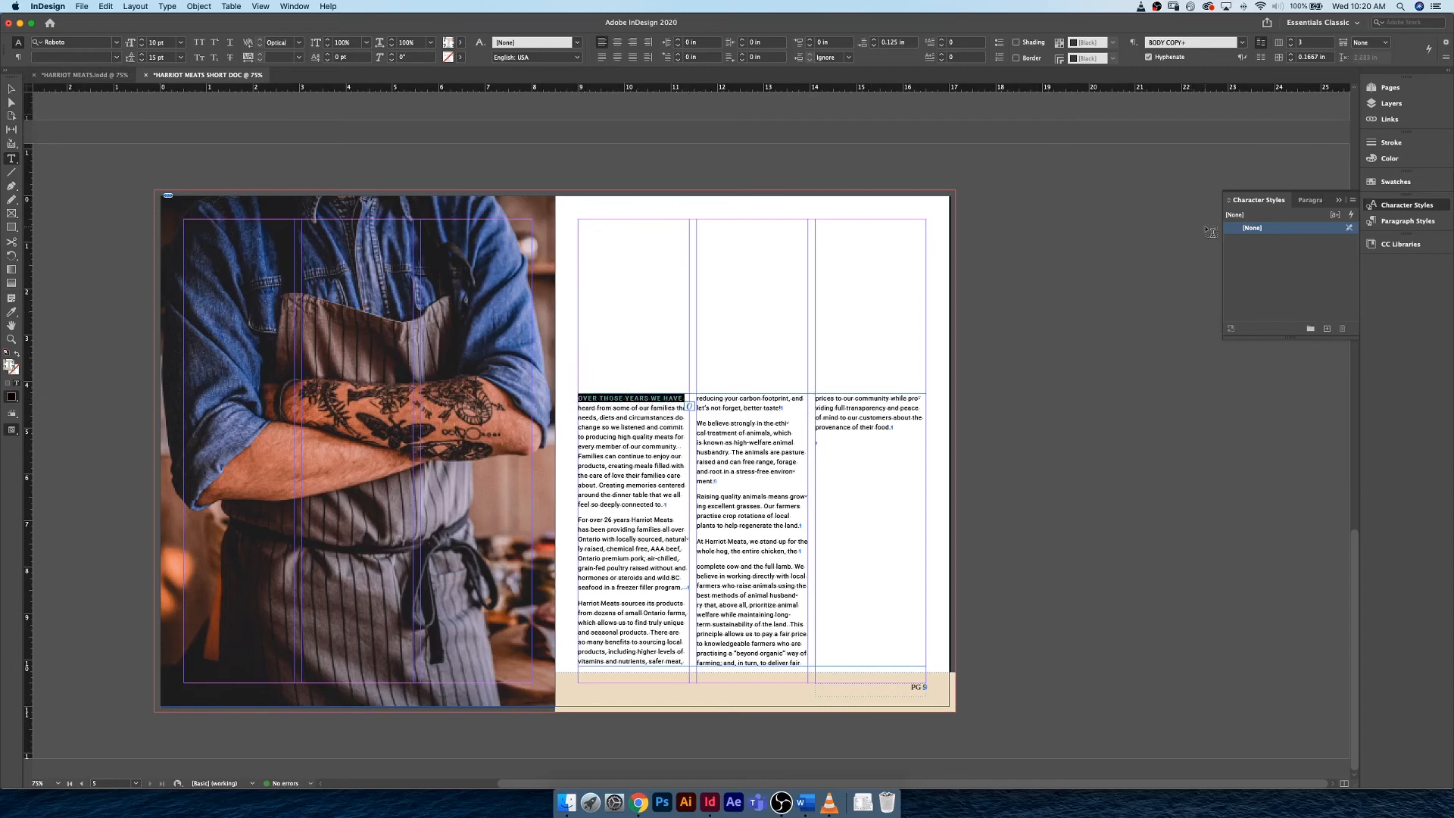
click(1327, 330)
click(1315, 241)
click(1318, 240)
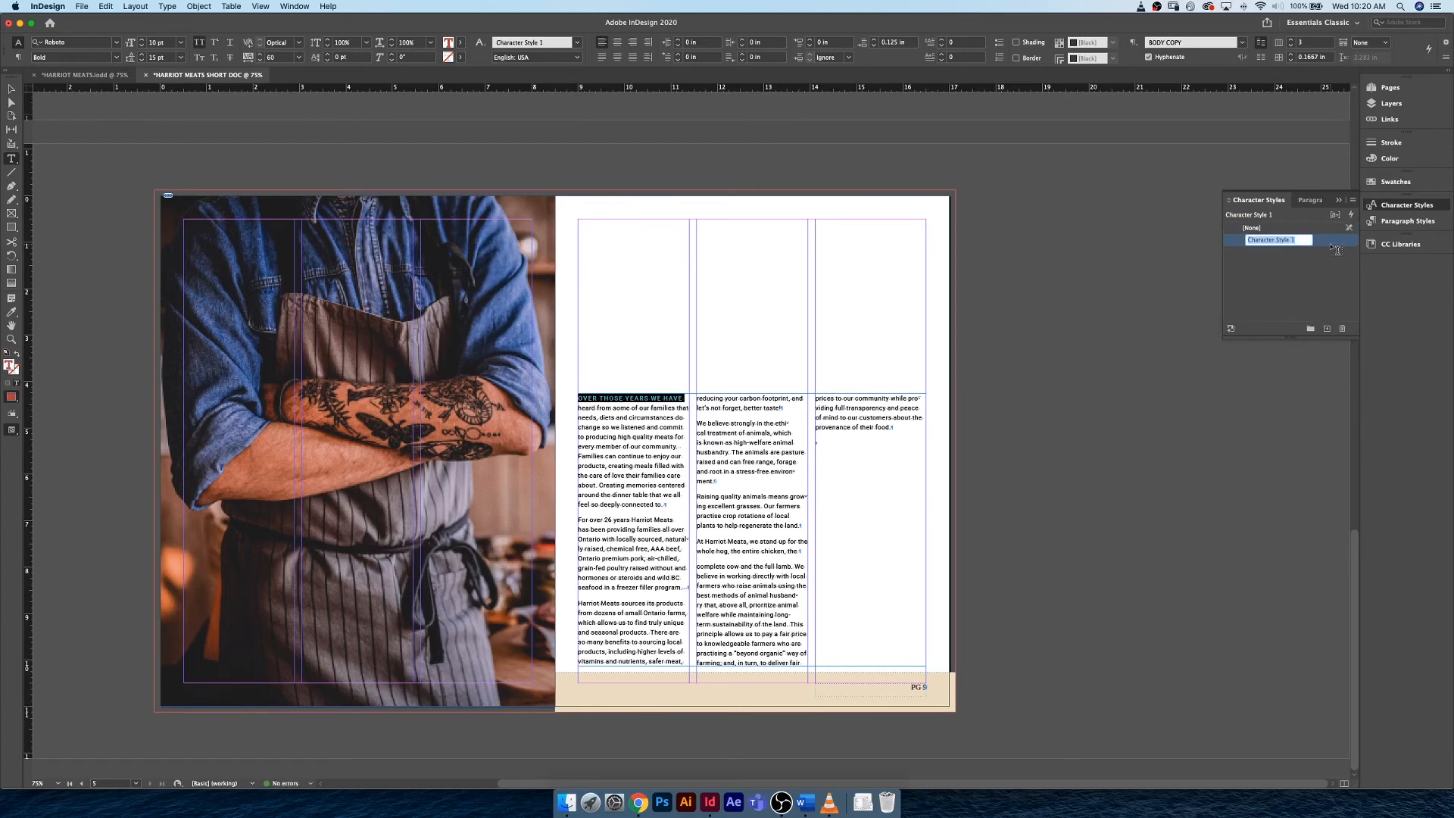
Set the font family in the new character style's basic character formats to Roboto
double_click(1331, 247)
click(1055, 194)
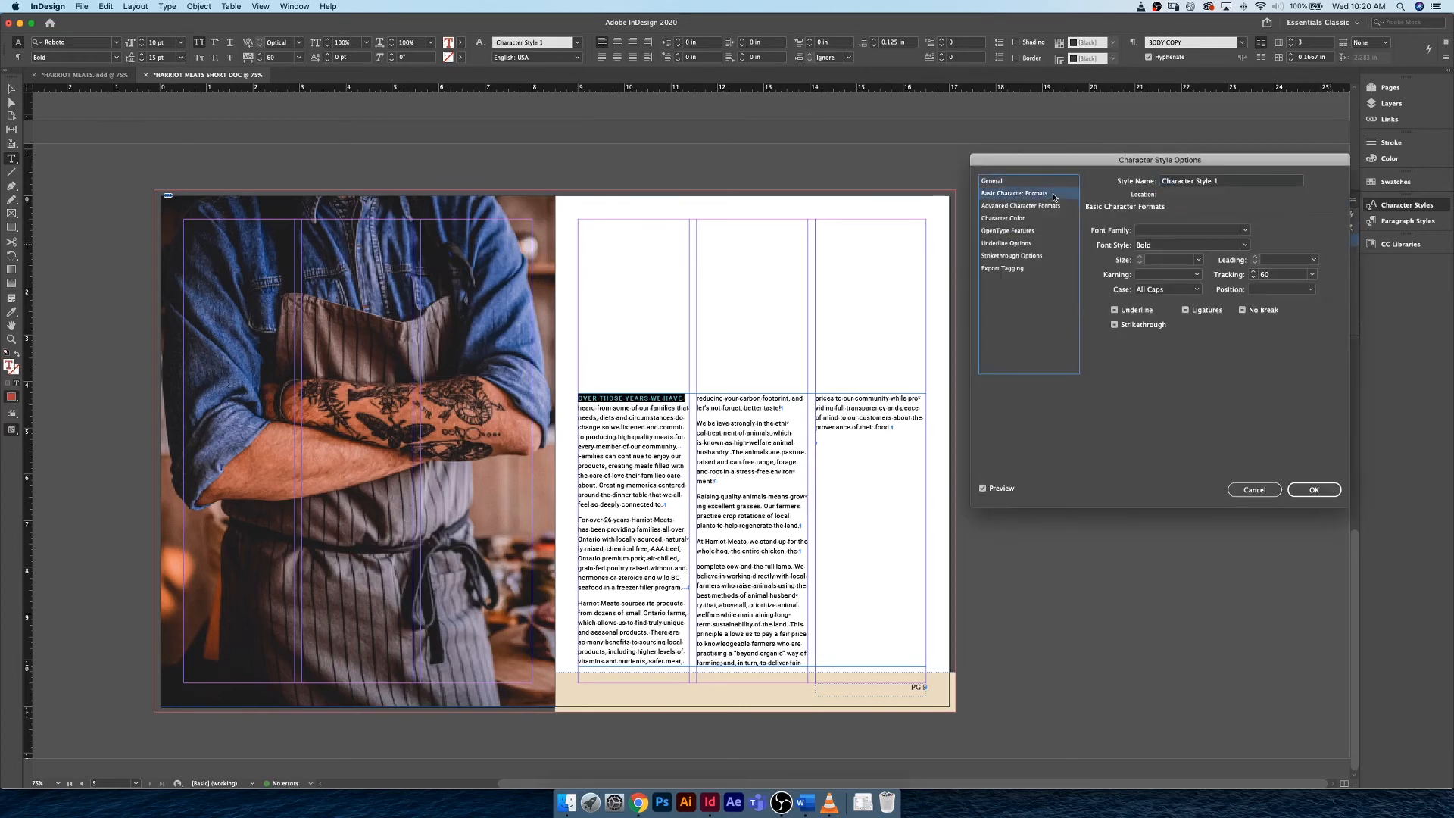
click(1156, 228)
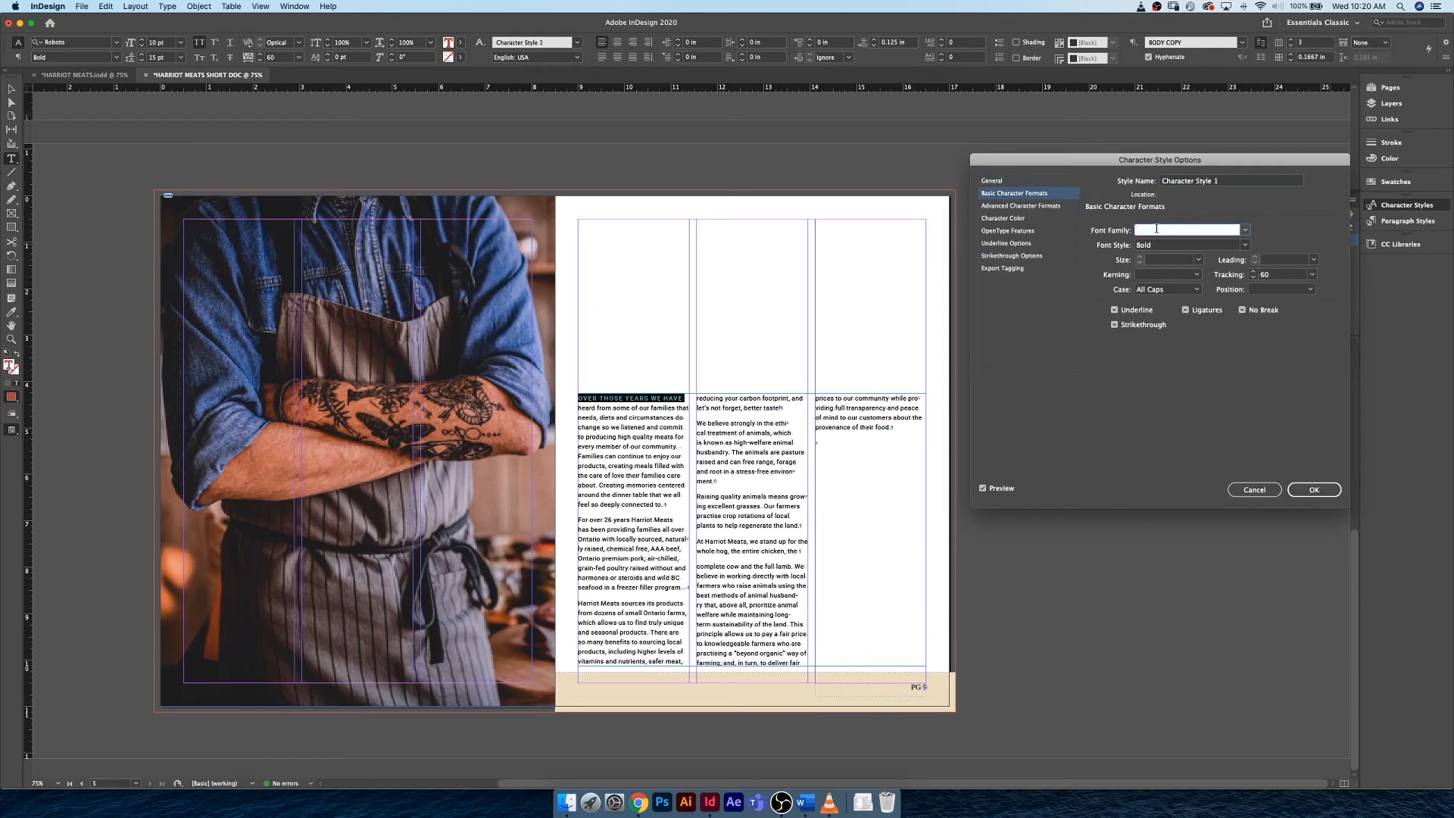
text(Roboto Slab)
click(1163, 260)
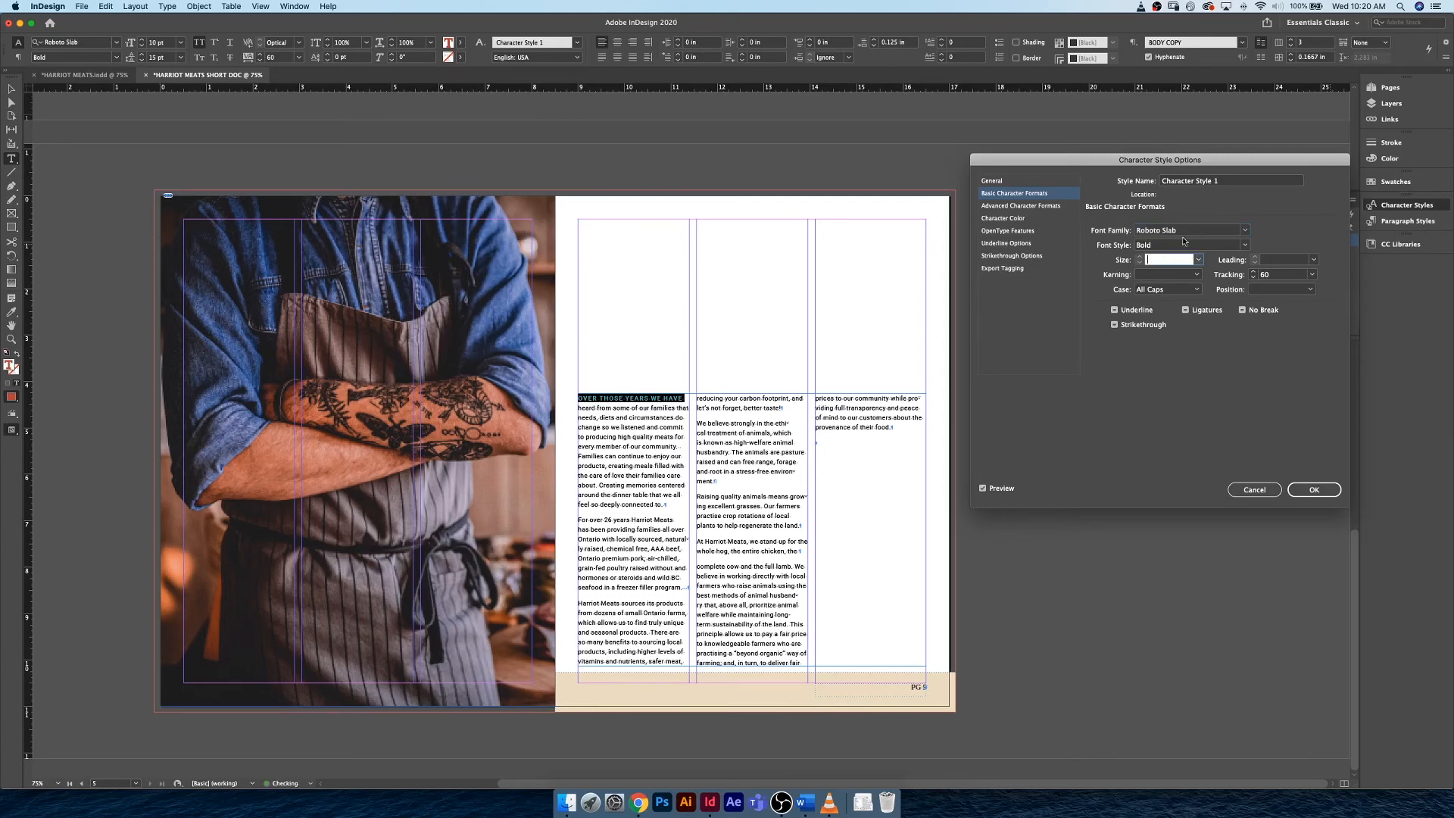
click(1192, 230)
click(1244, 230)
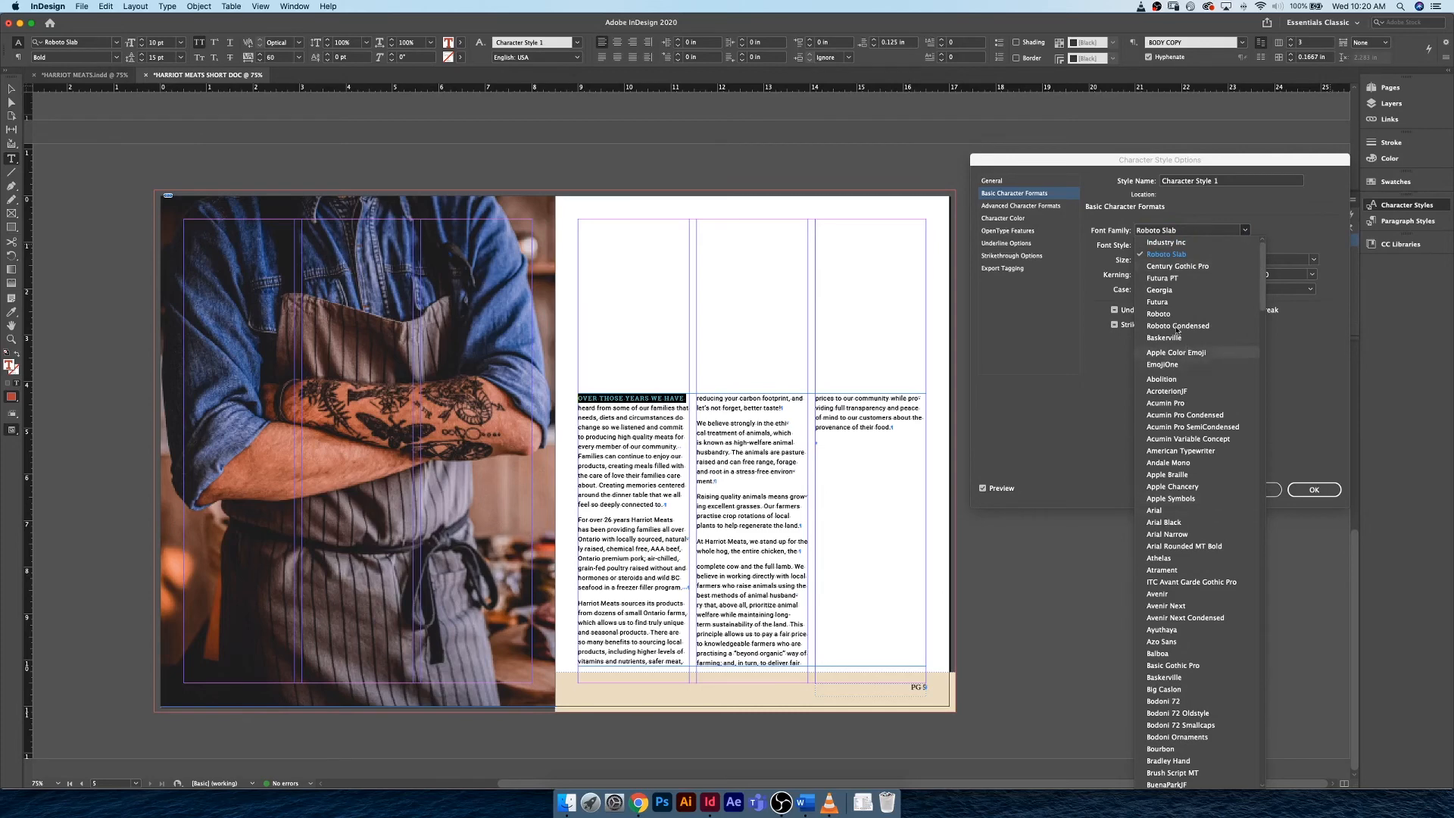
click(1176, 314)
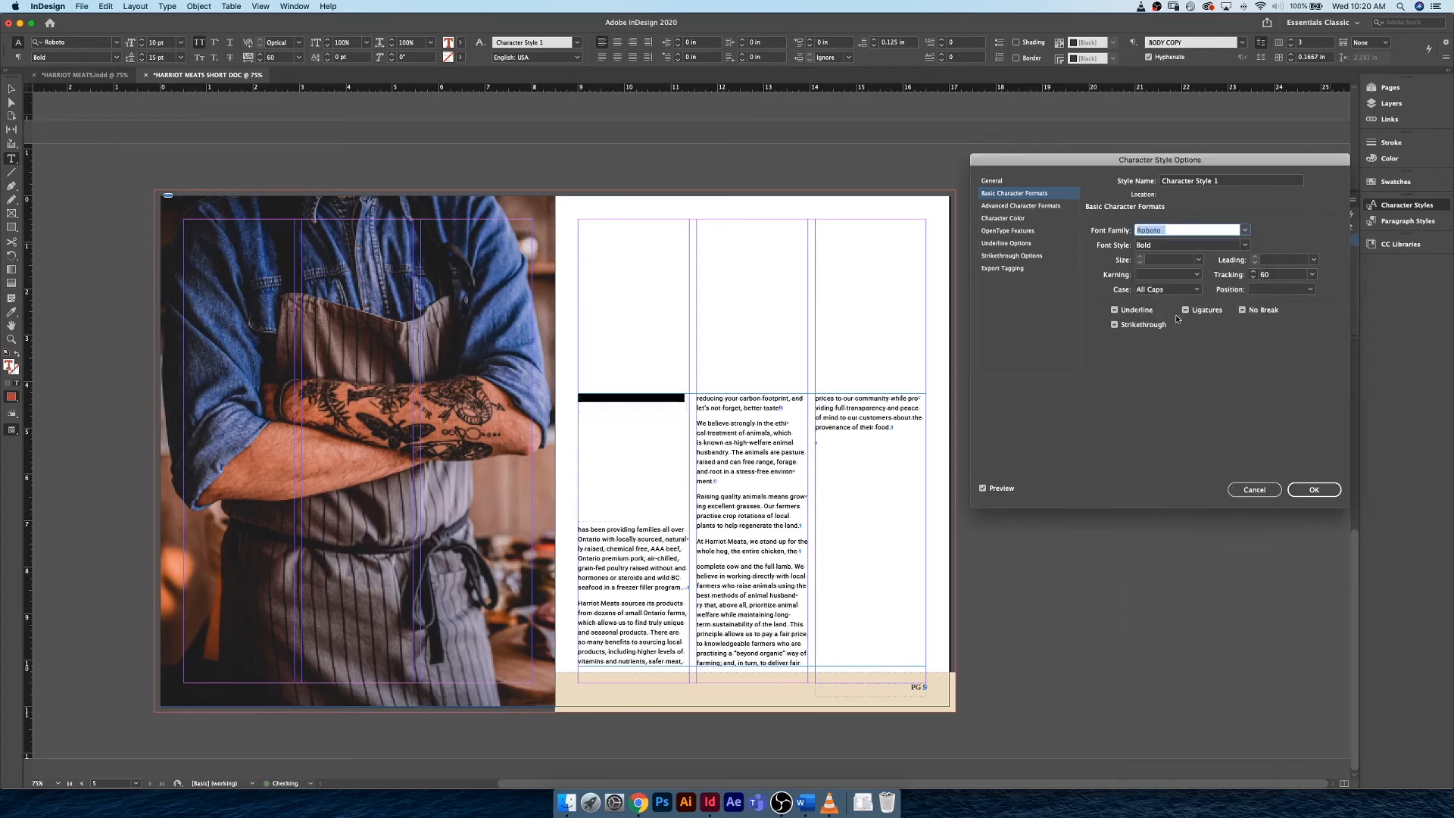
Set the character style's size to 10 pt, leading to 15 pt and kerning to Optical, then check its colour and save the settings
click(1164, 260)
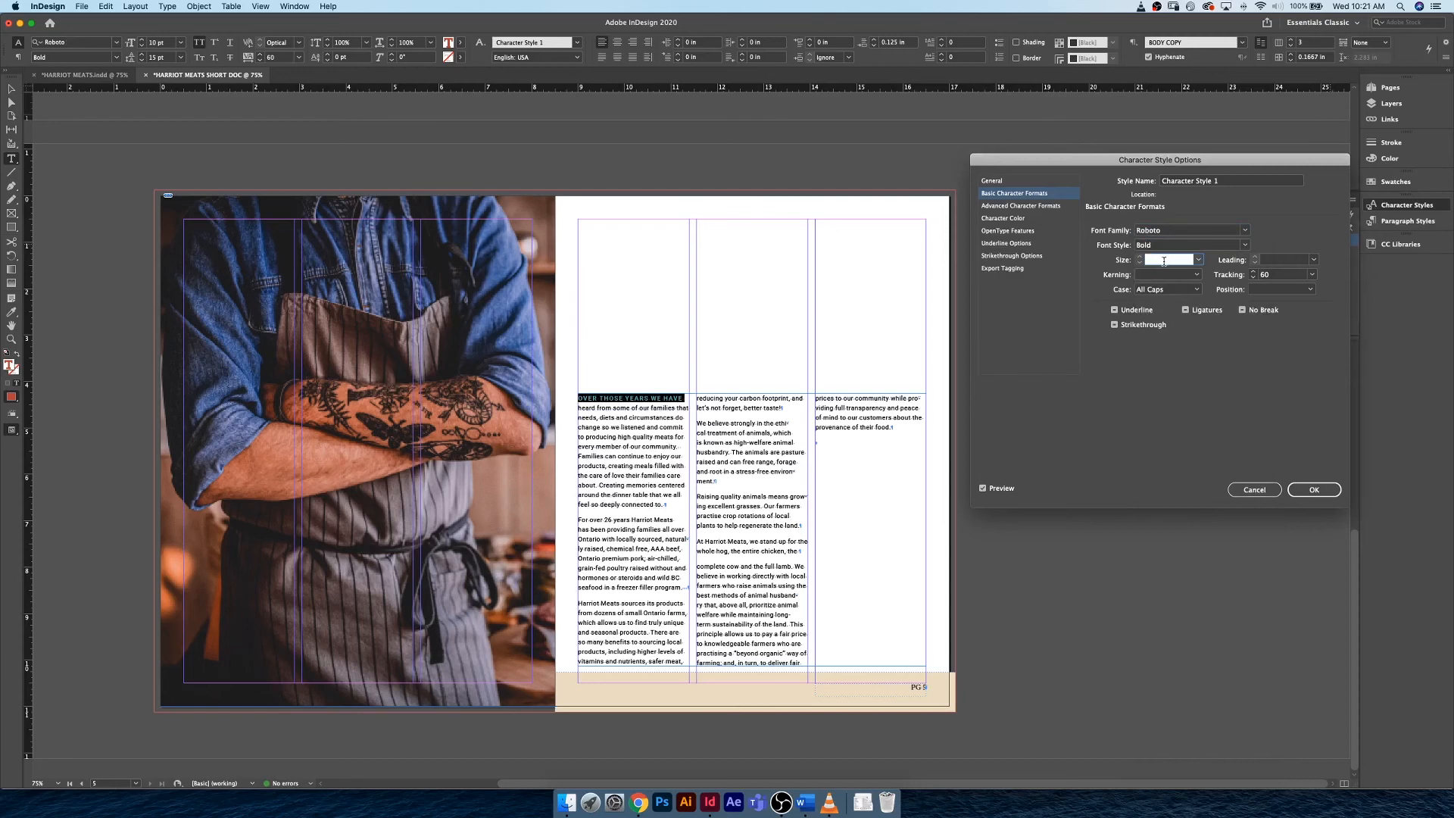
text(10)
click(1262, 260)
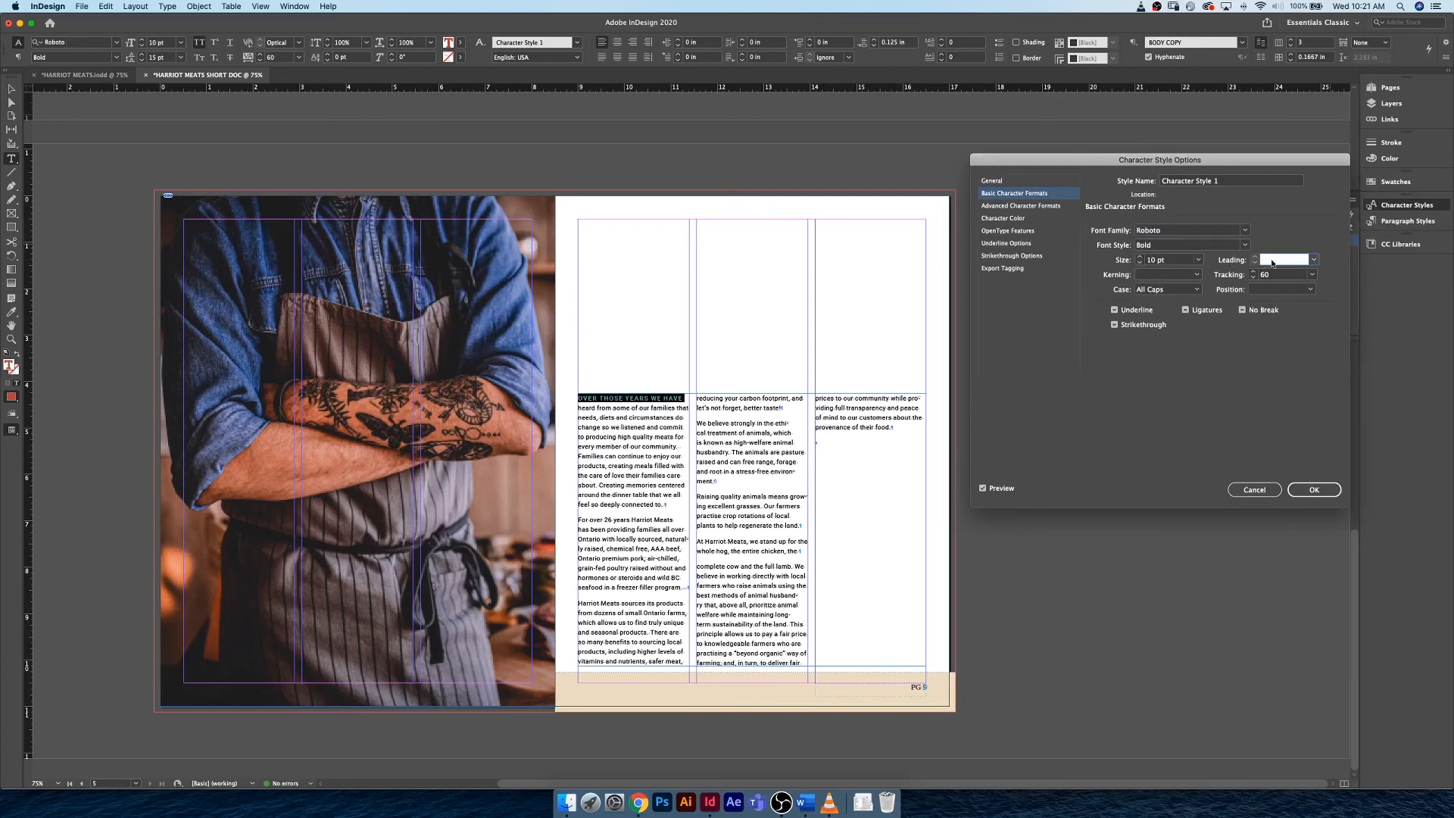
text(15)
click(1196, 275)
click(1171, 288)
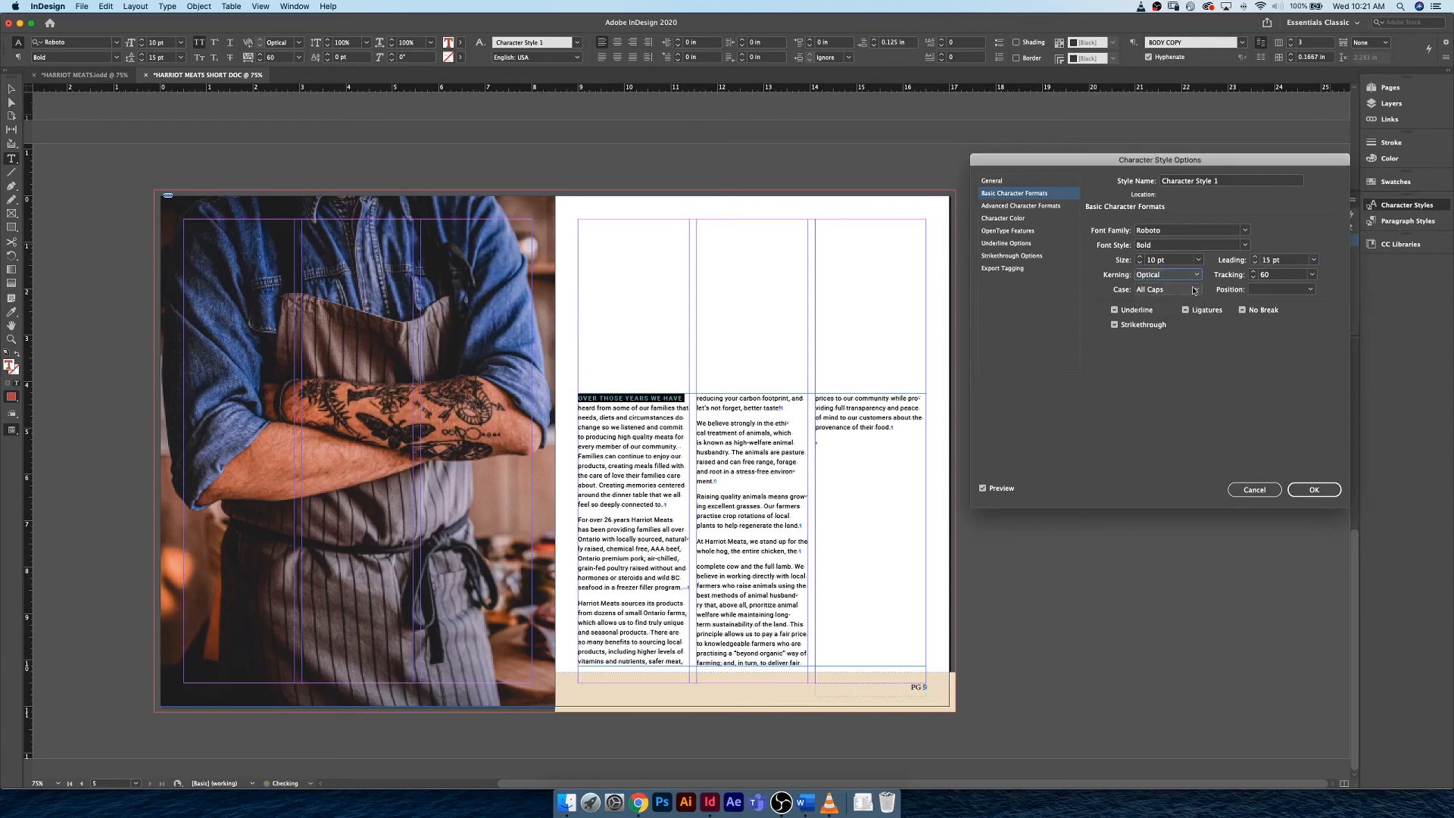
click(1009, 219)
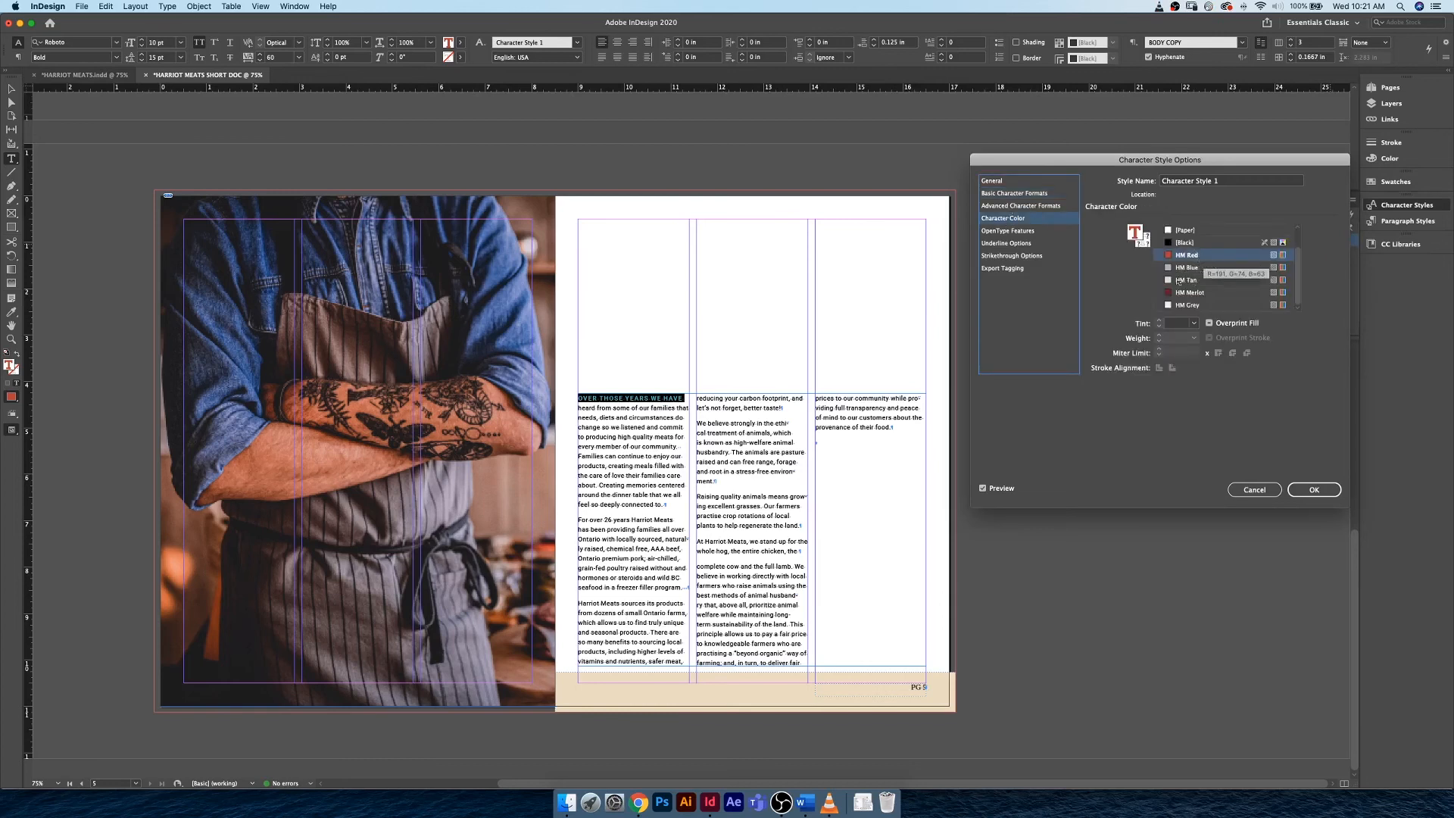
click(1000, 195)
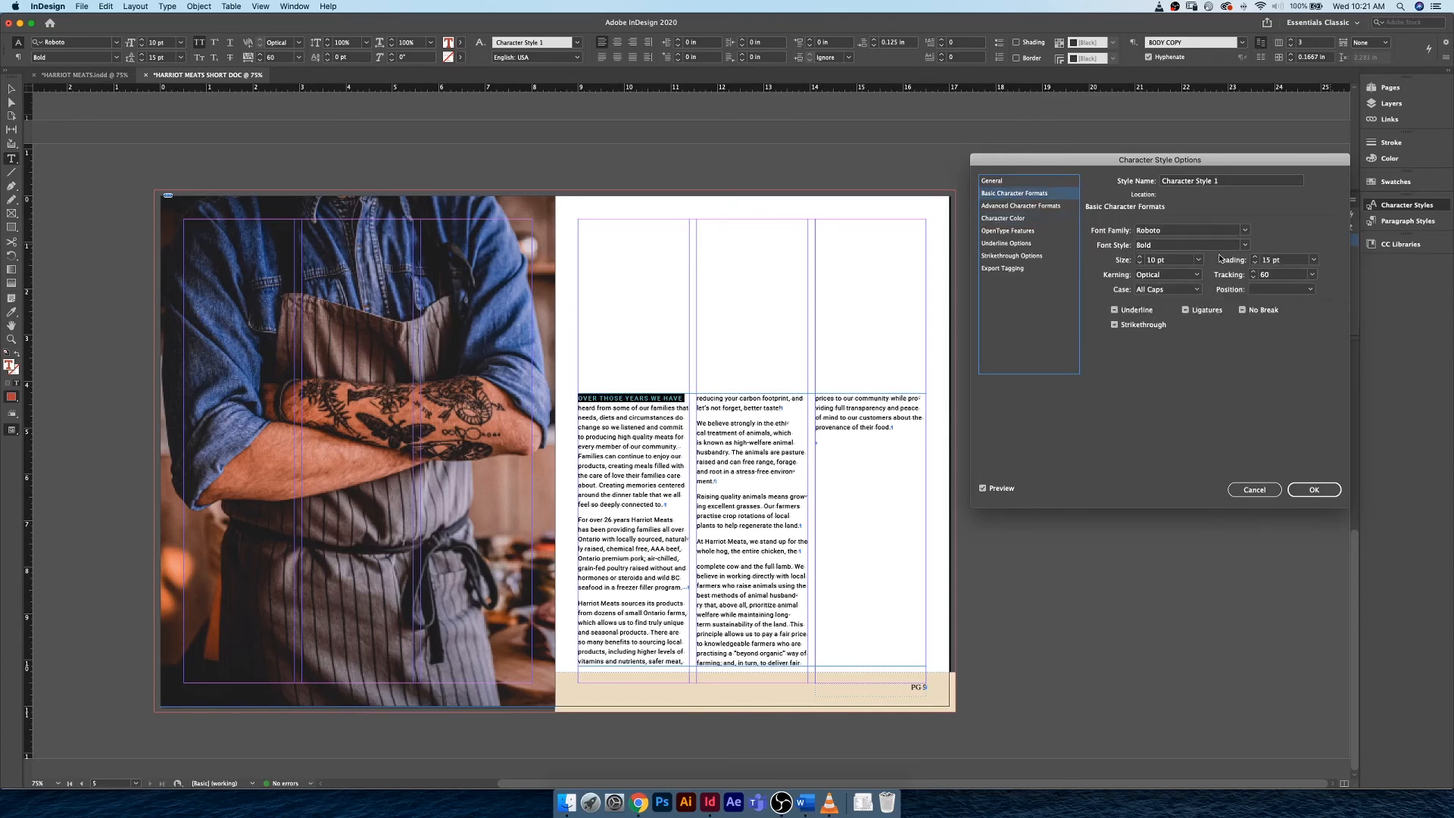
click(1316, 490)
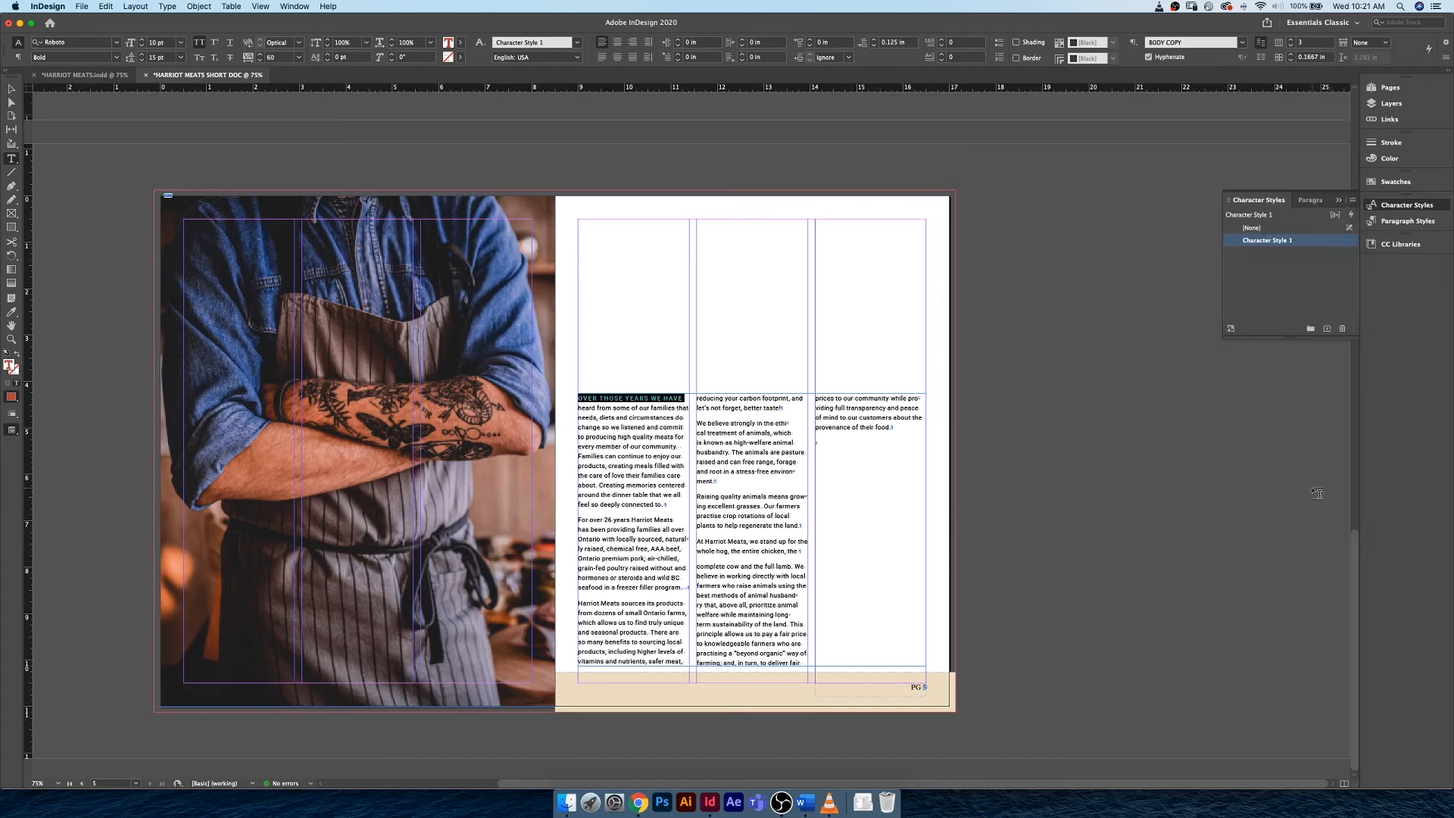
Rename the new character style to FIRST LINE and deselect the opening words of the body copy
double_click(1269, 240)
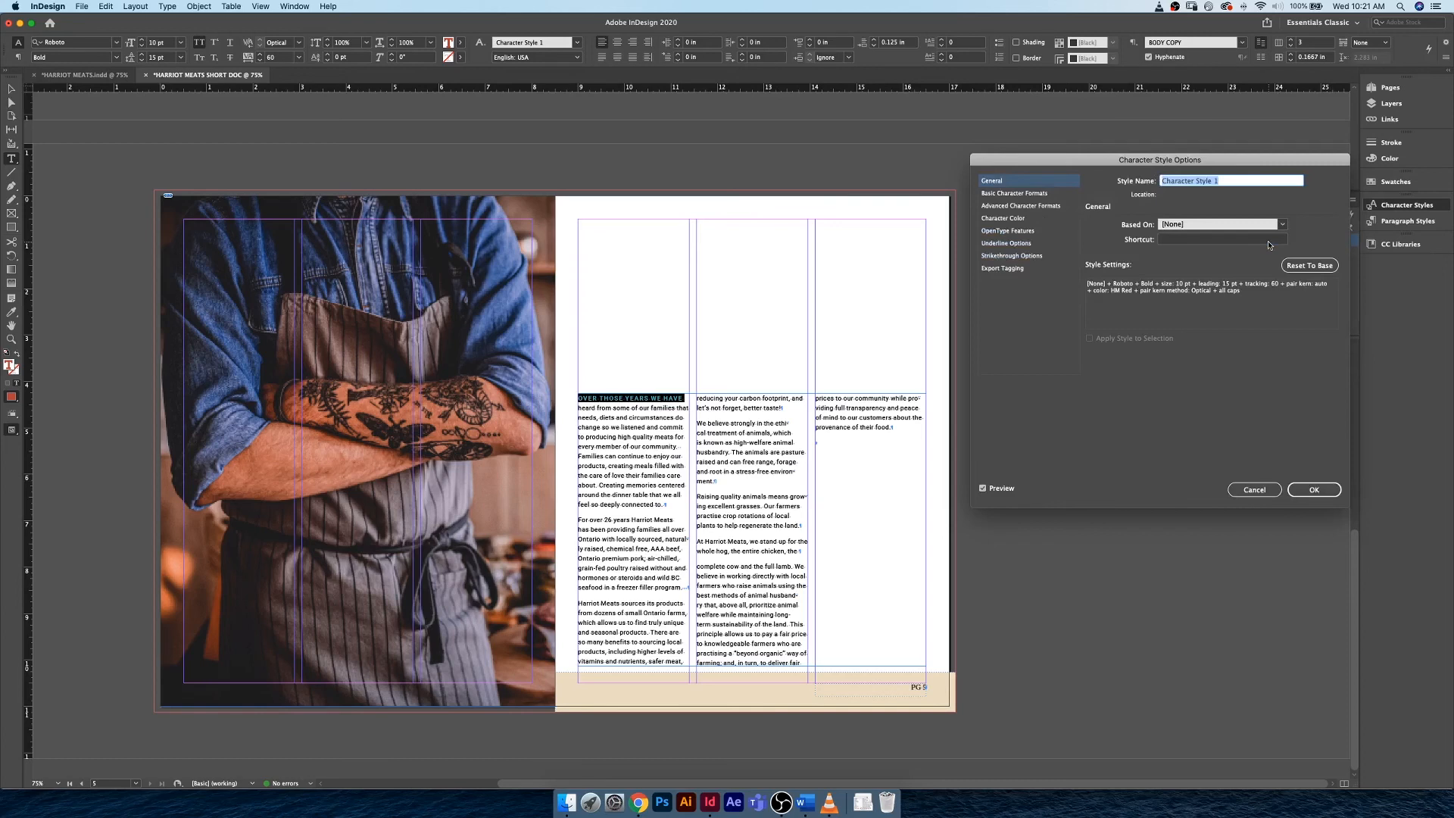
text(FIRST LINE)
key(Return)
click(655, 418)
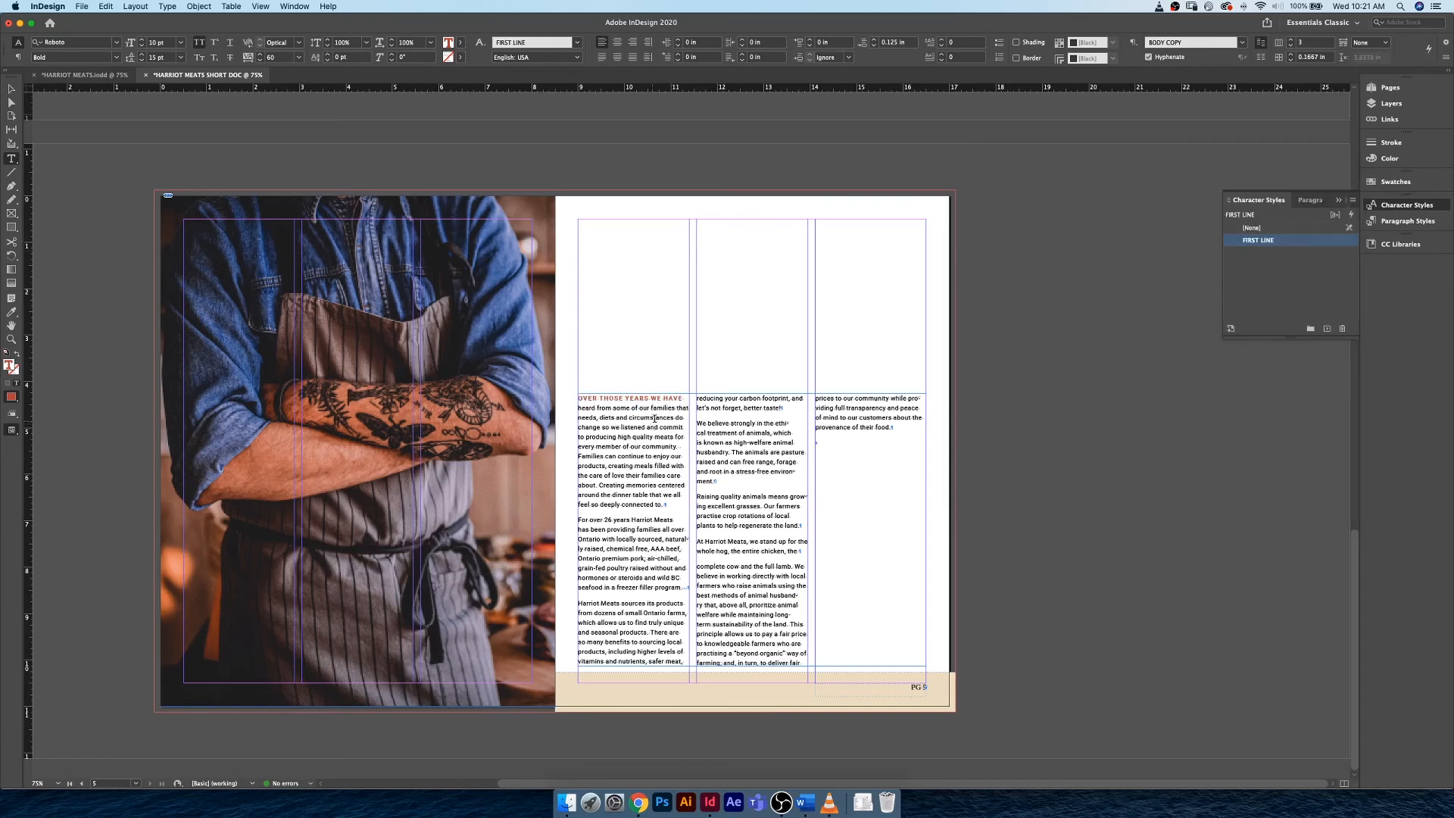
Try the FIRST LINE character style on the page 3 opening sentence "We Don't eat ribs every night", and undo it
scroll(657, 394, up, 15)
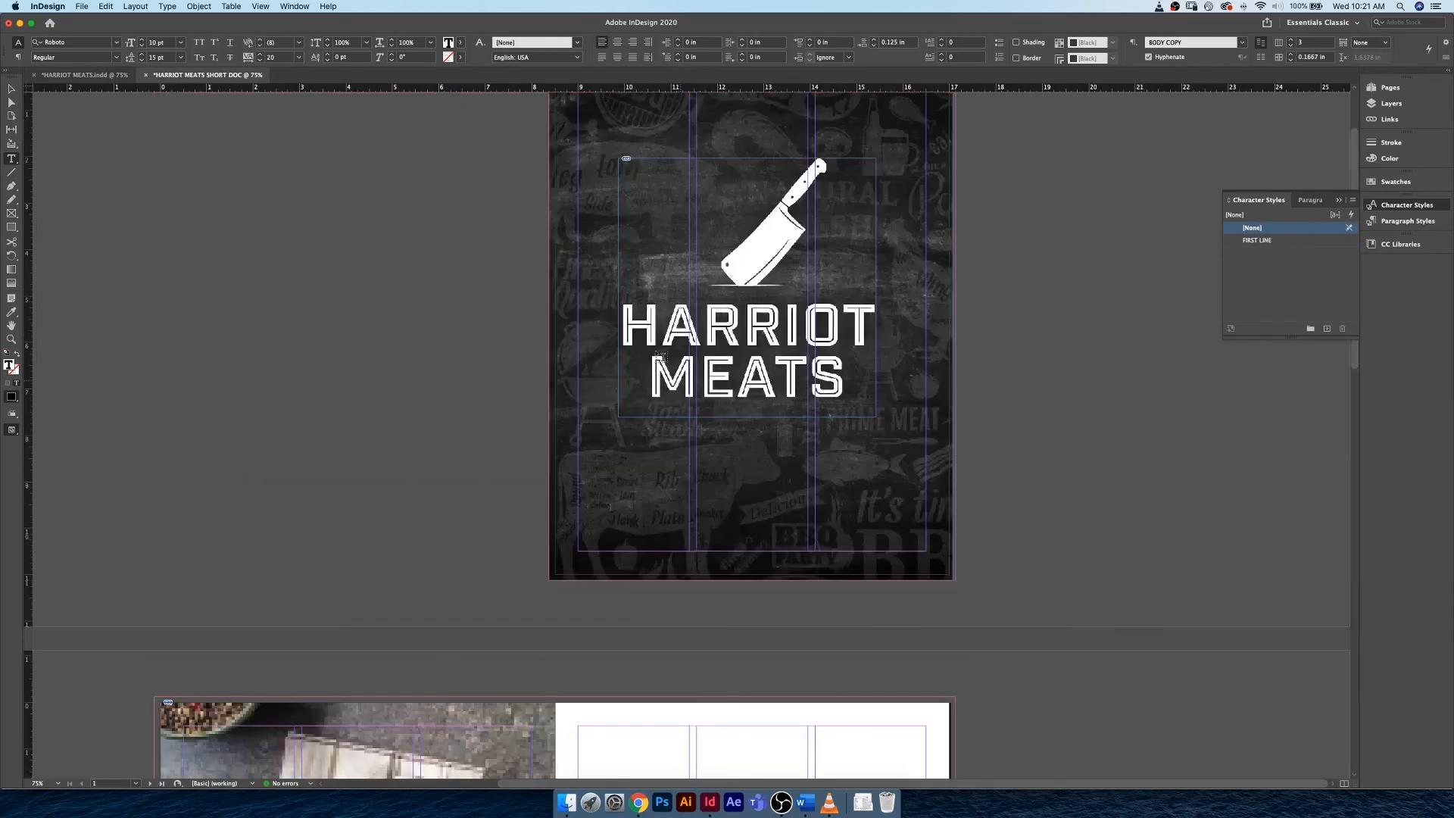
scroll(660, 354, down, 10)
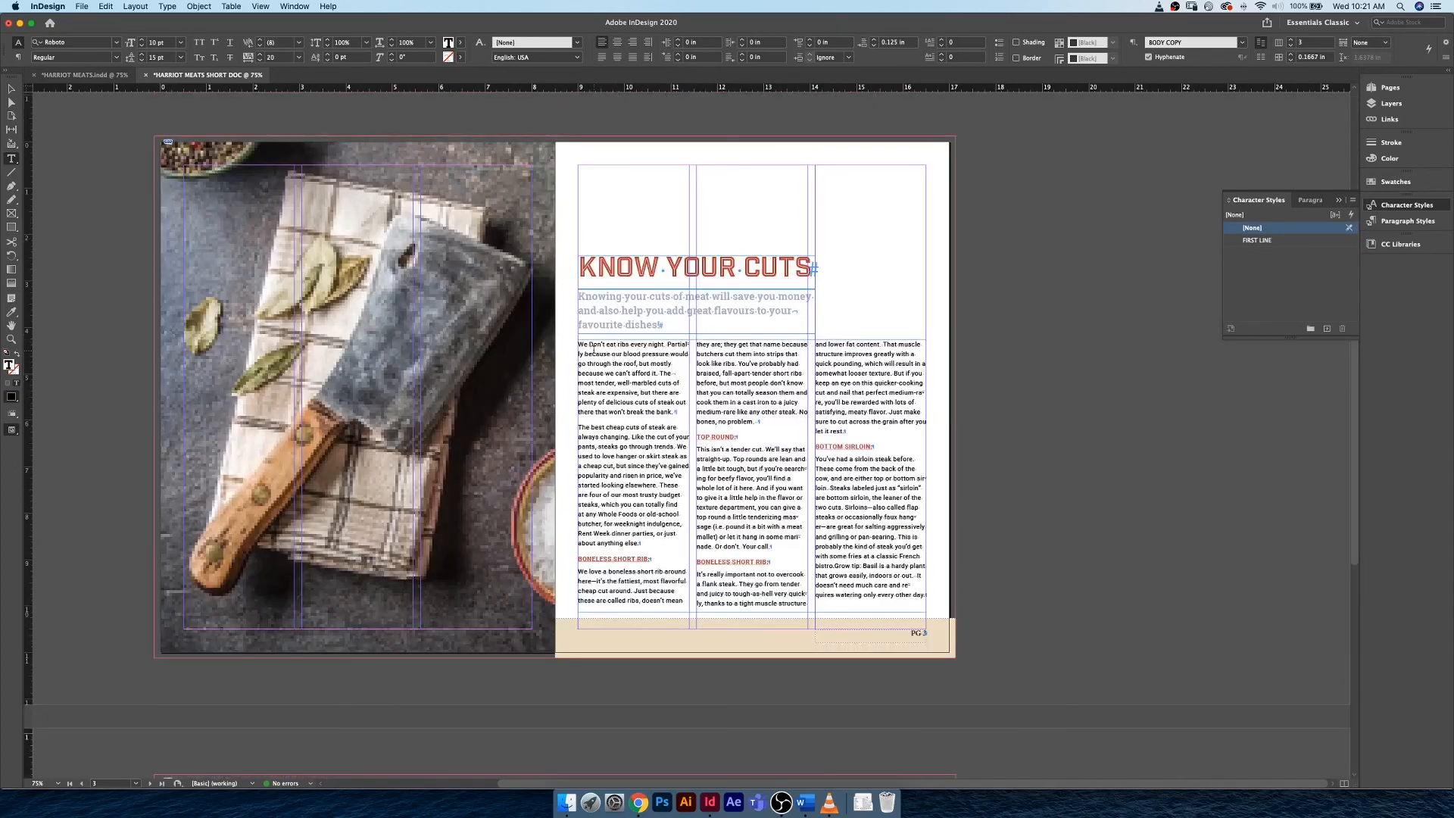
drag(578, 344, 667, 345)
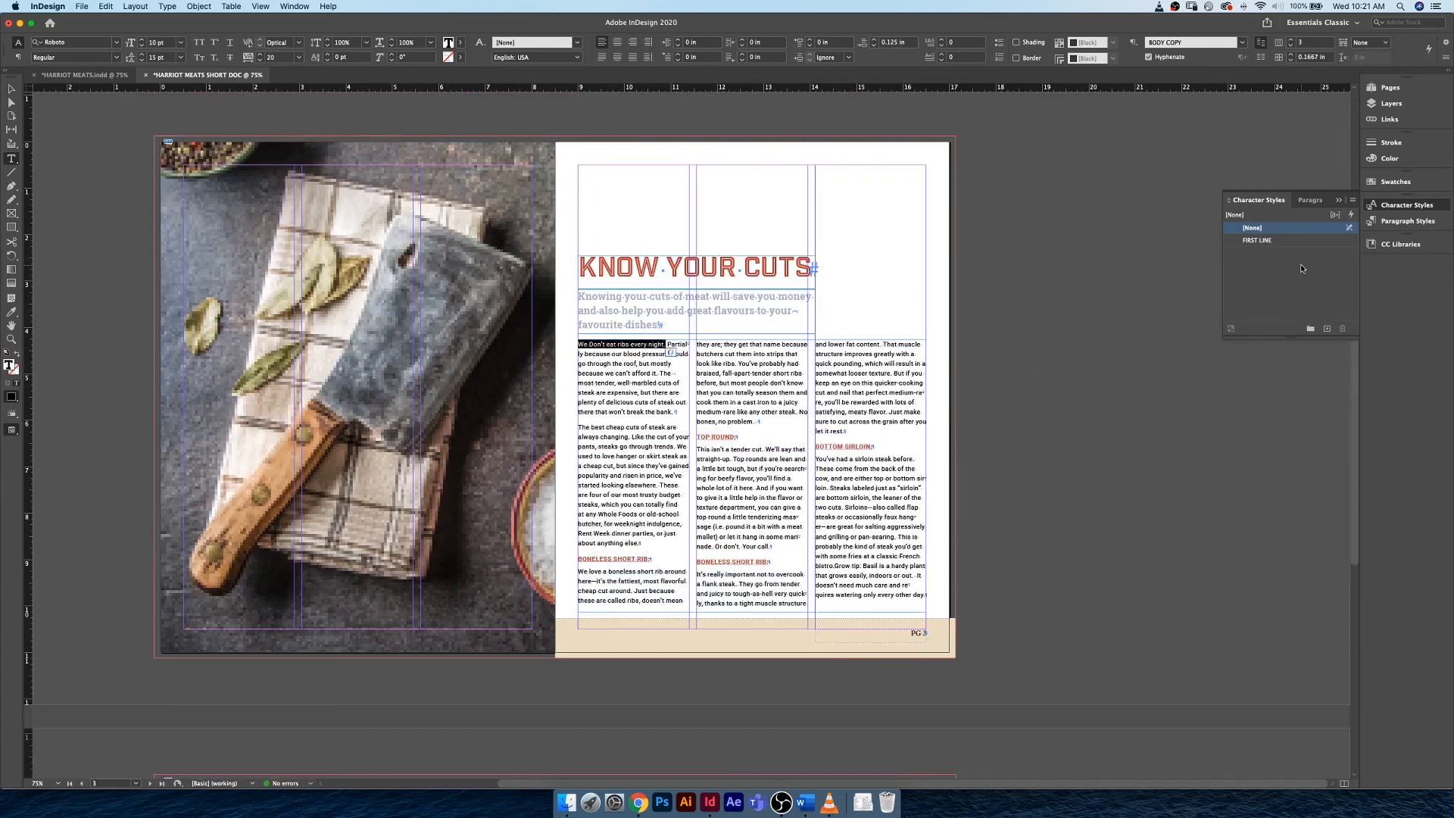
click(1263, 240)
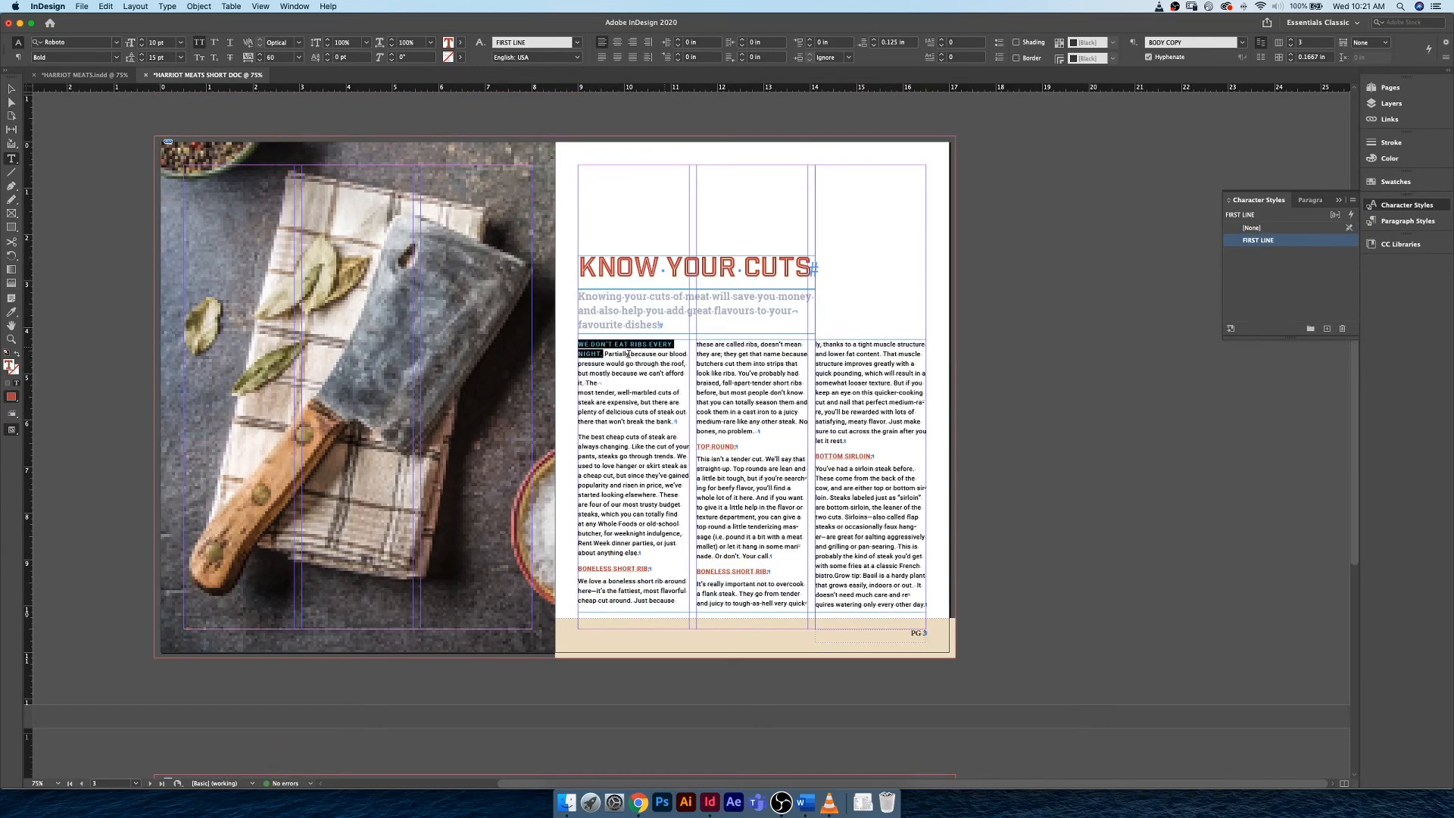
key(cmd+z)
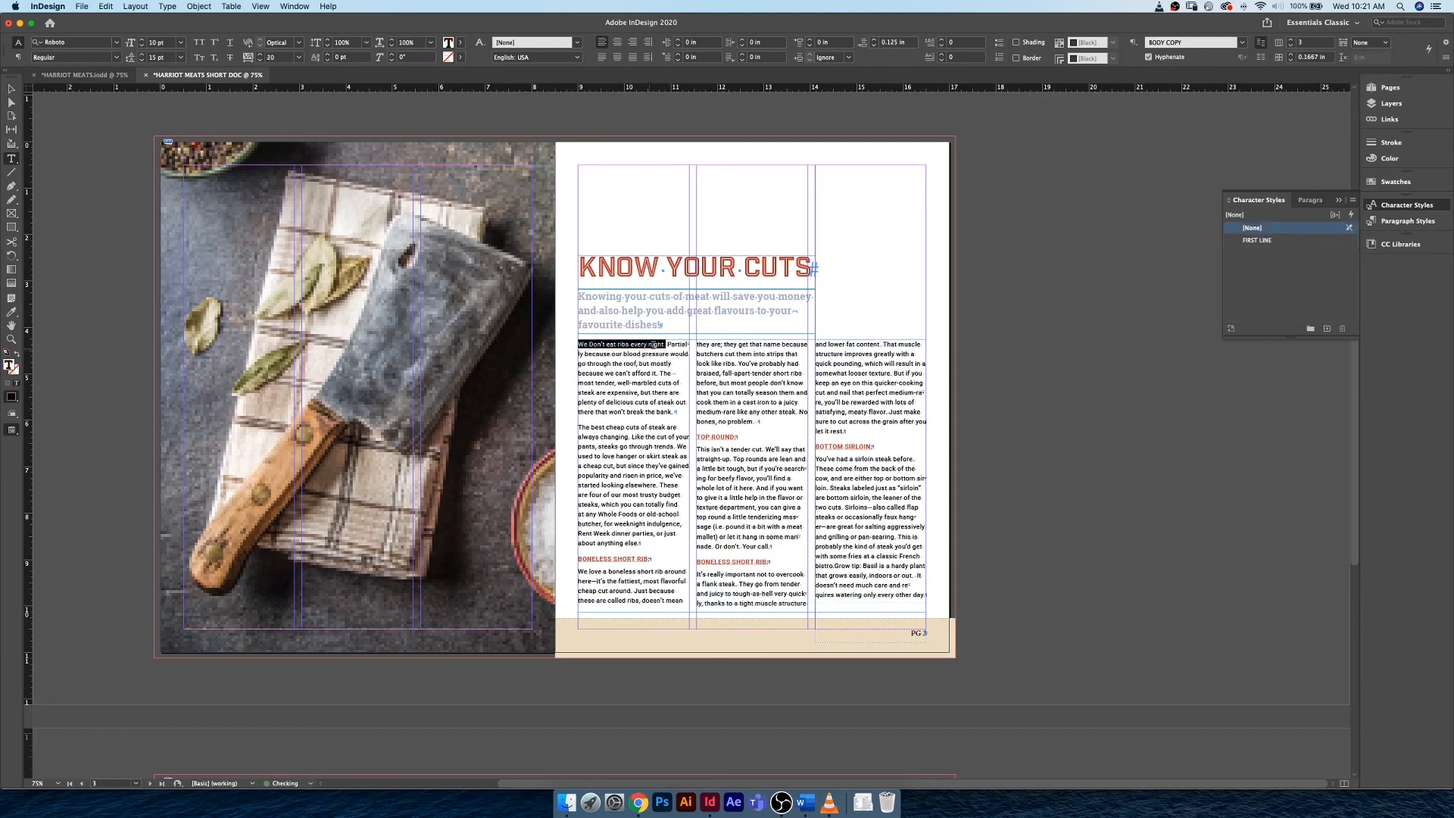
Apply the FIRST LINE character style to only the words "We Don't eat ribs every" at the start of the page 3 body copy
drag(648, 345, 575, 343)
click(1266, 240)
click(689, 378)
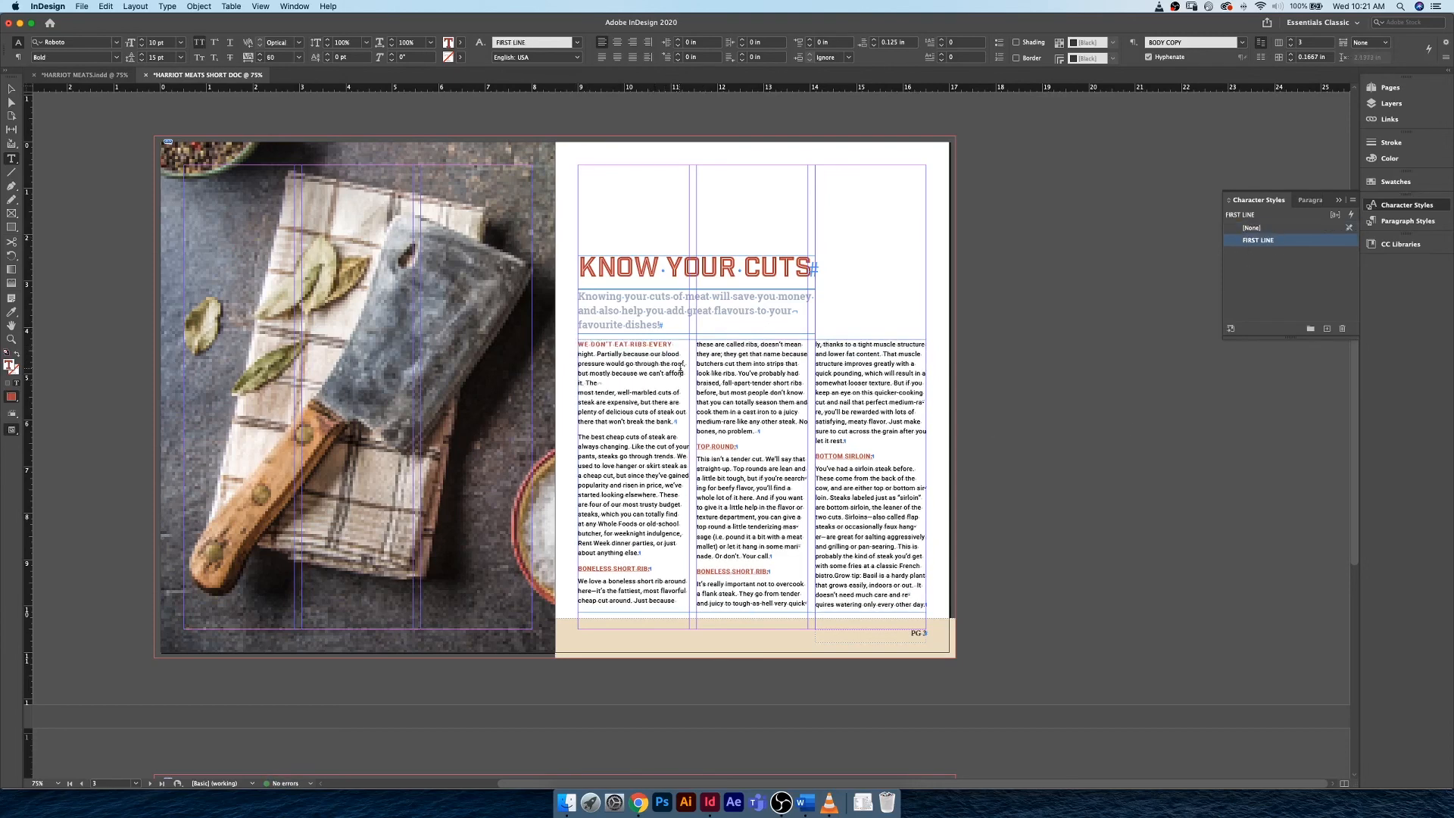
Copy the KNOW YOUR CUTS title and subheading frames from page 3 and paste them in place above the page 5 body copy
click(13, 89)
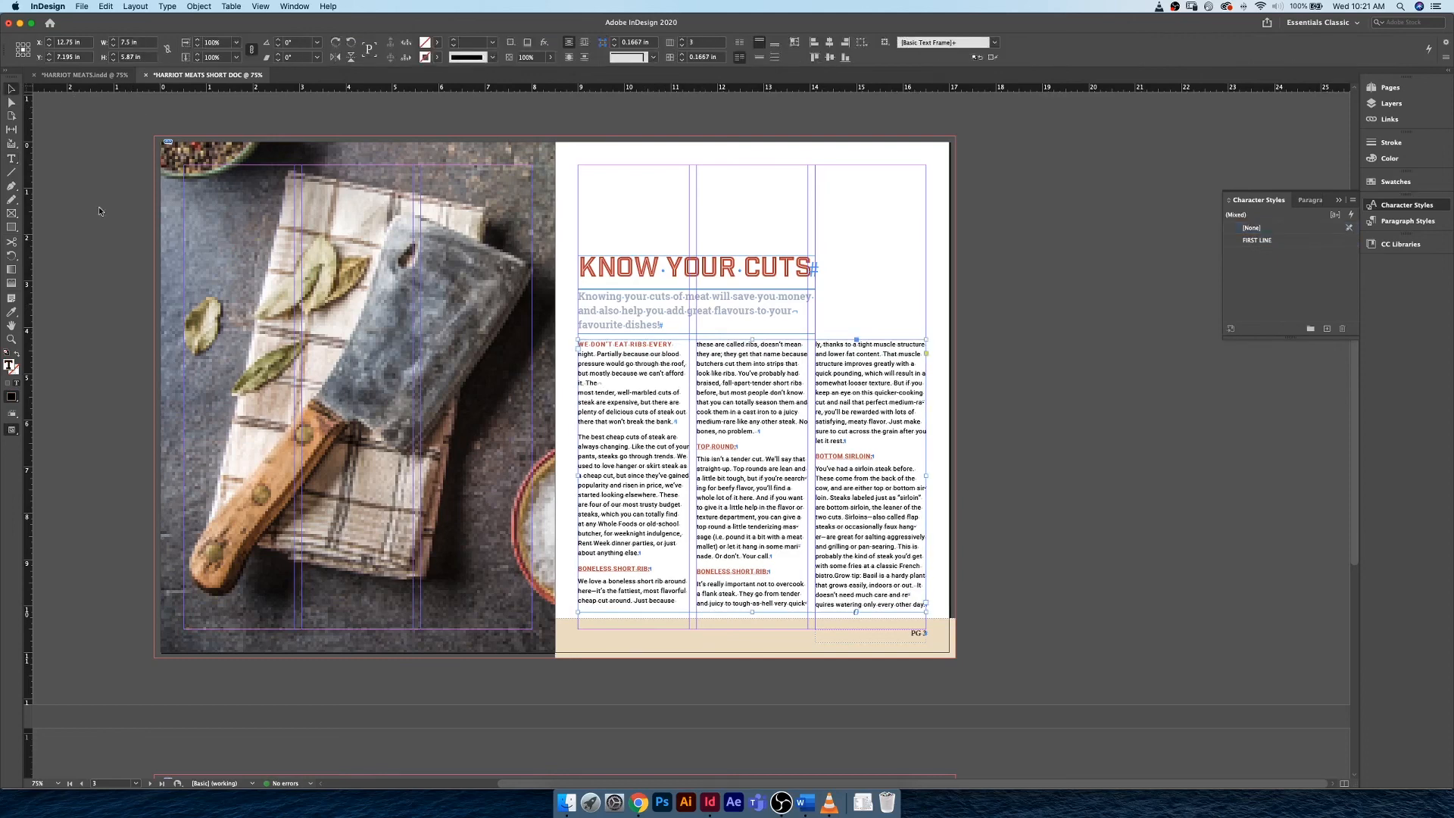
click(912, 298)
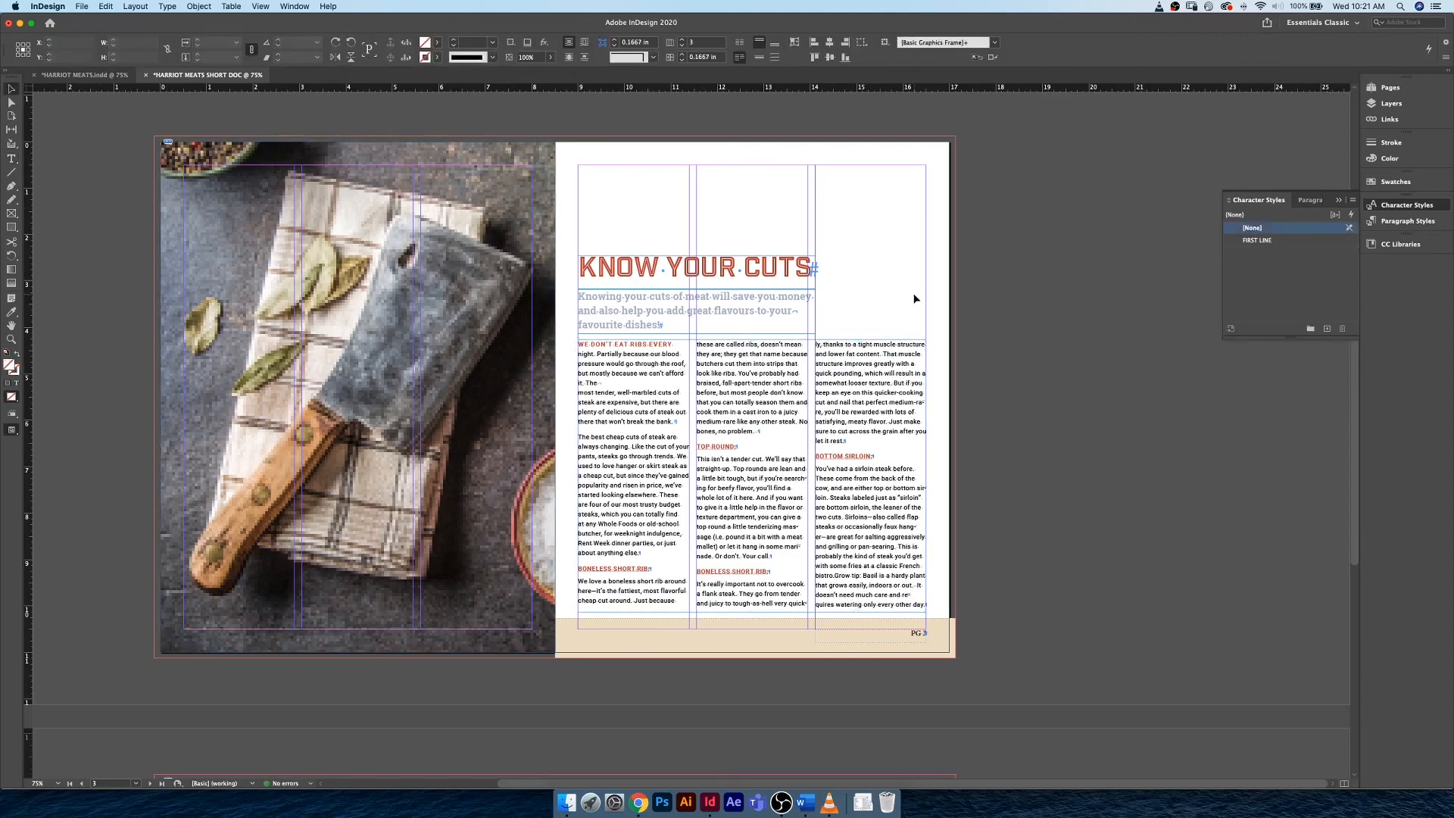
click(771, 305)
click(770, 305)
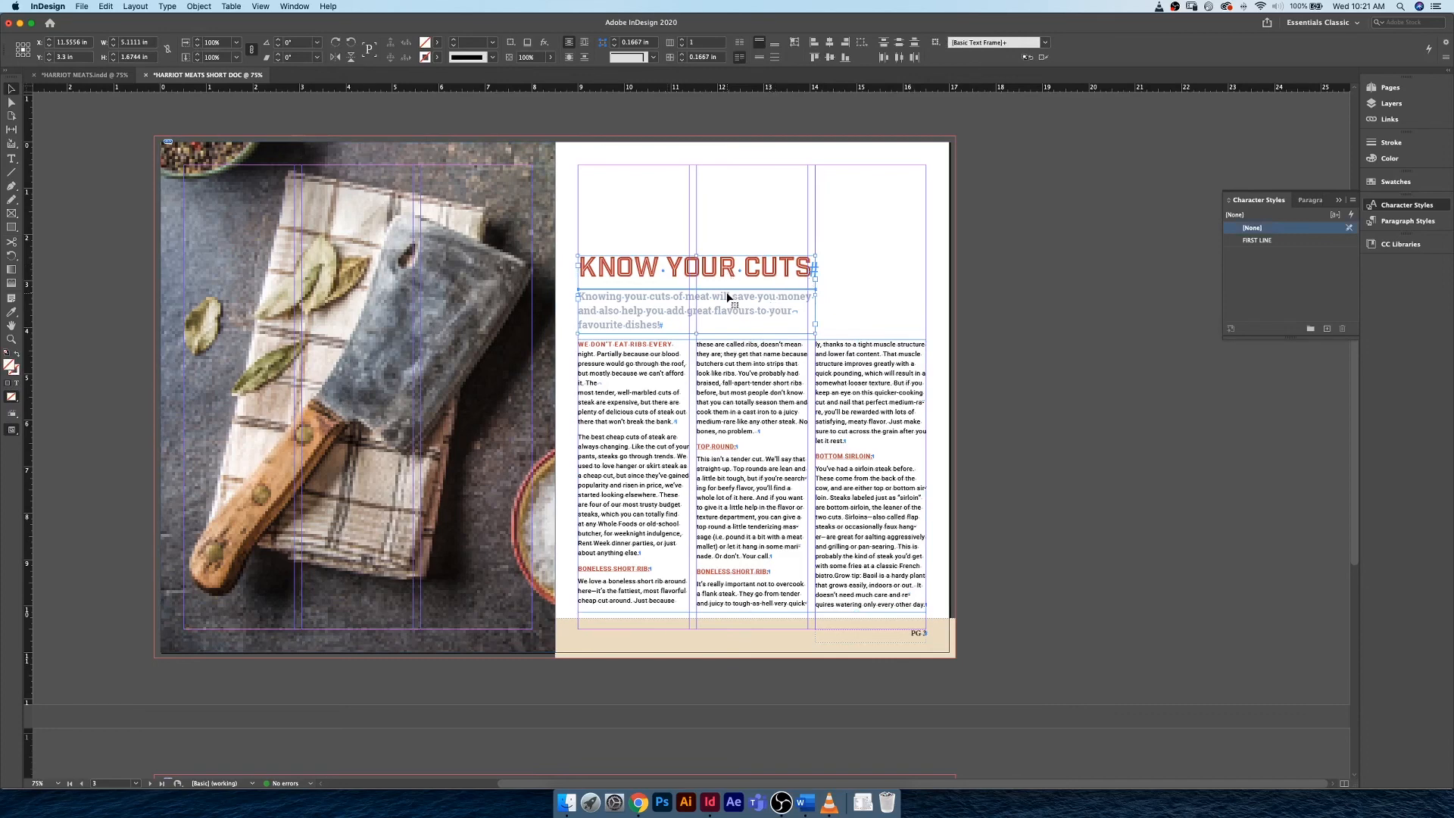
scroll(730, 306, down, 1)
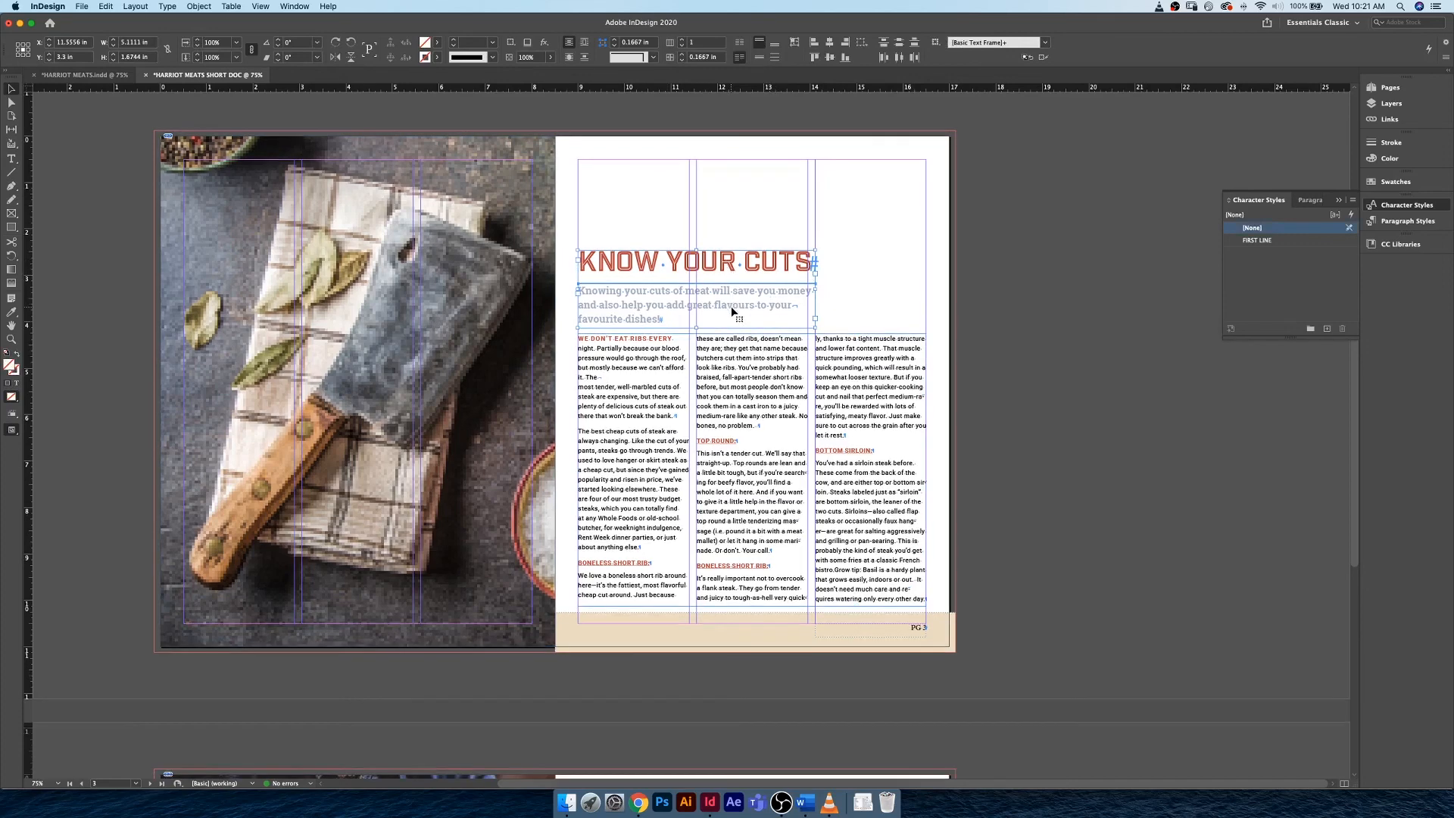
scroll(730, 306, down, 10)
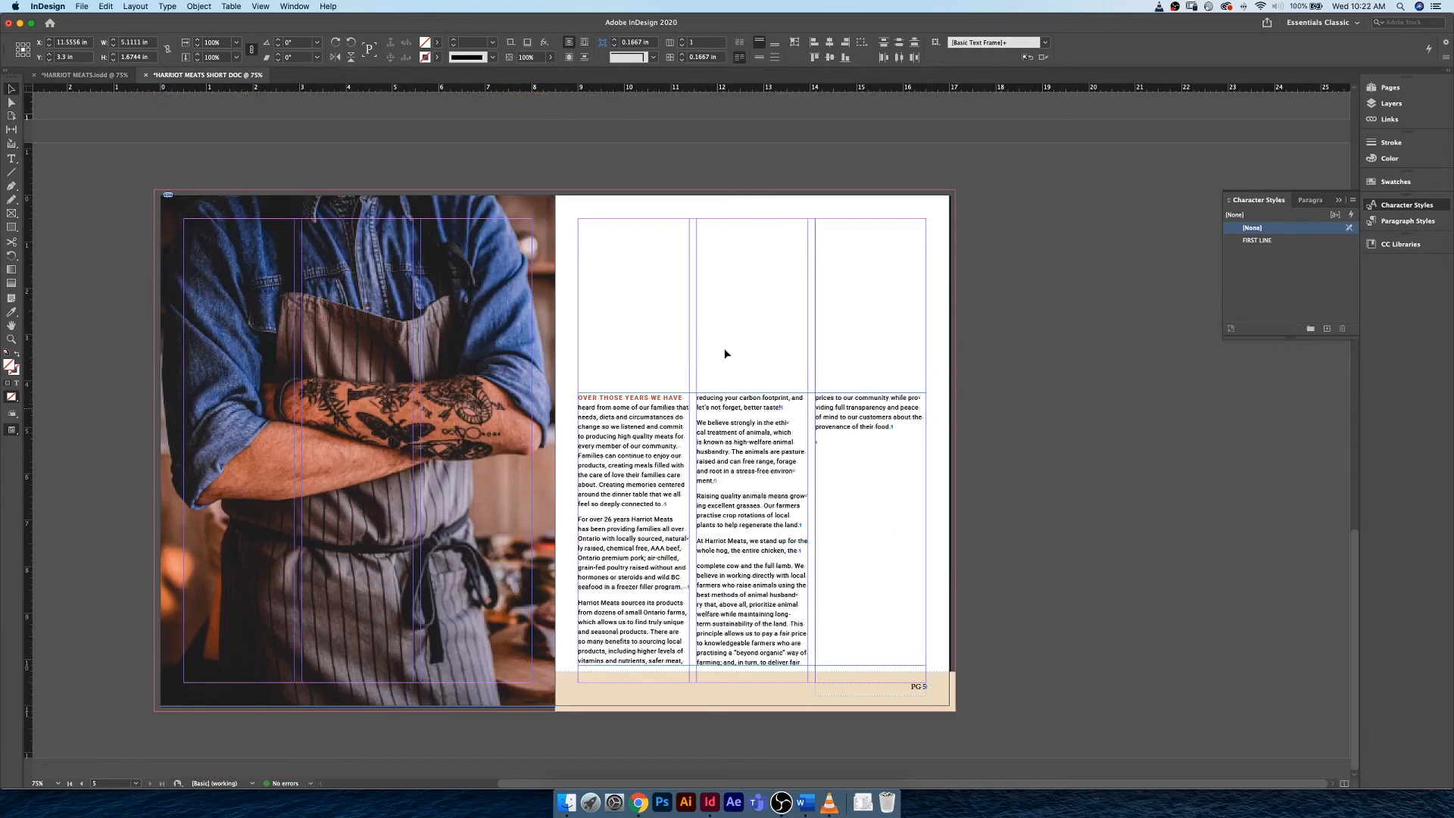
click(724, 353)
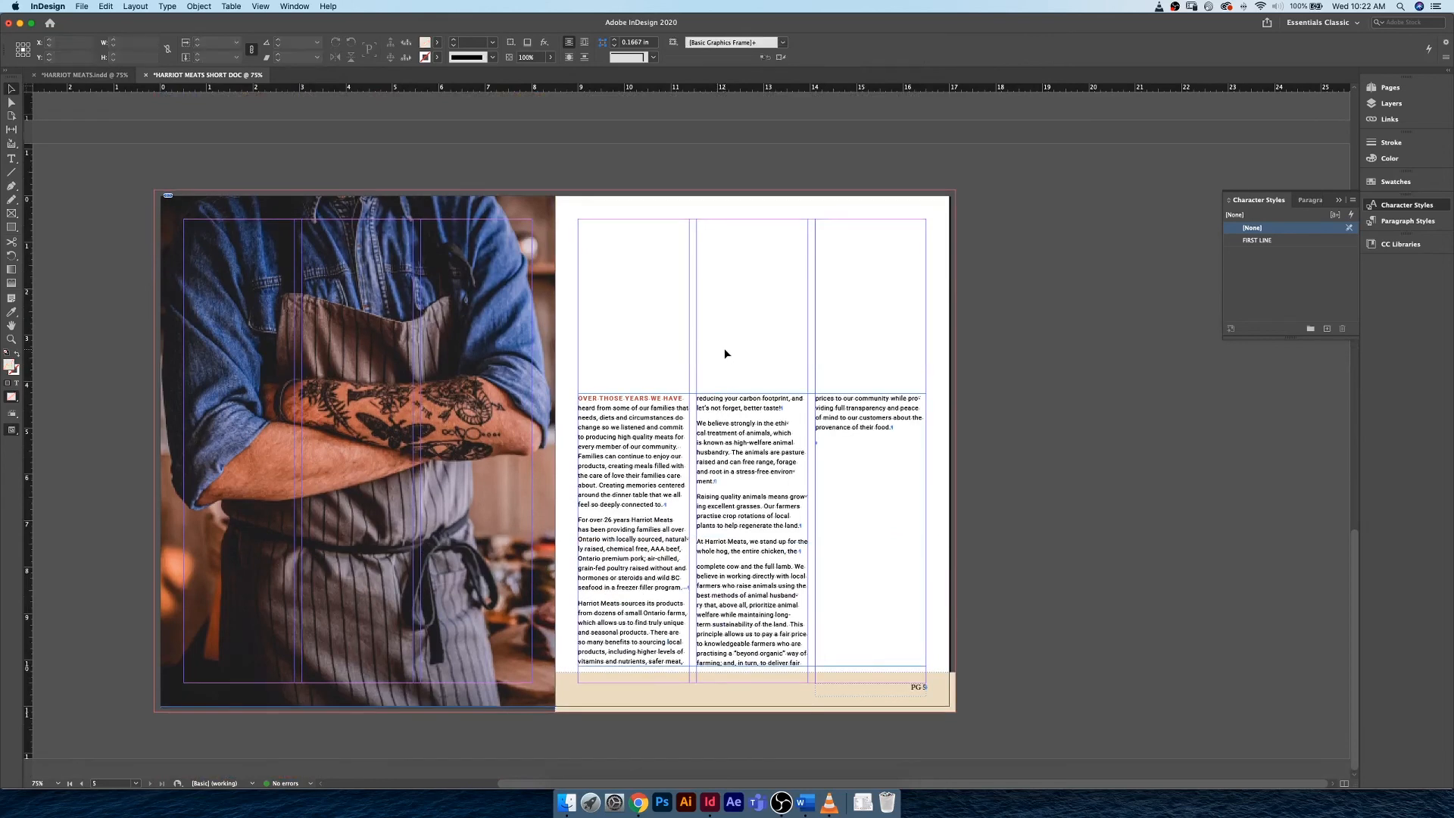
key(super+v)
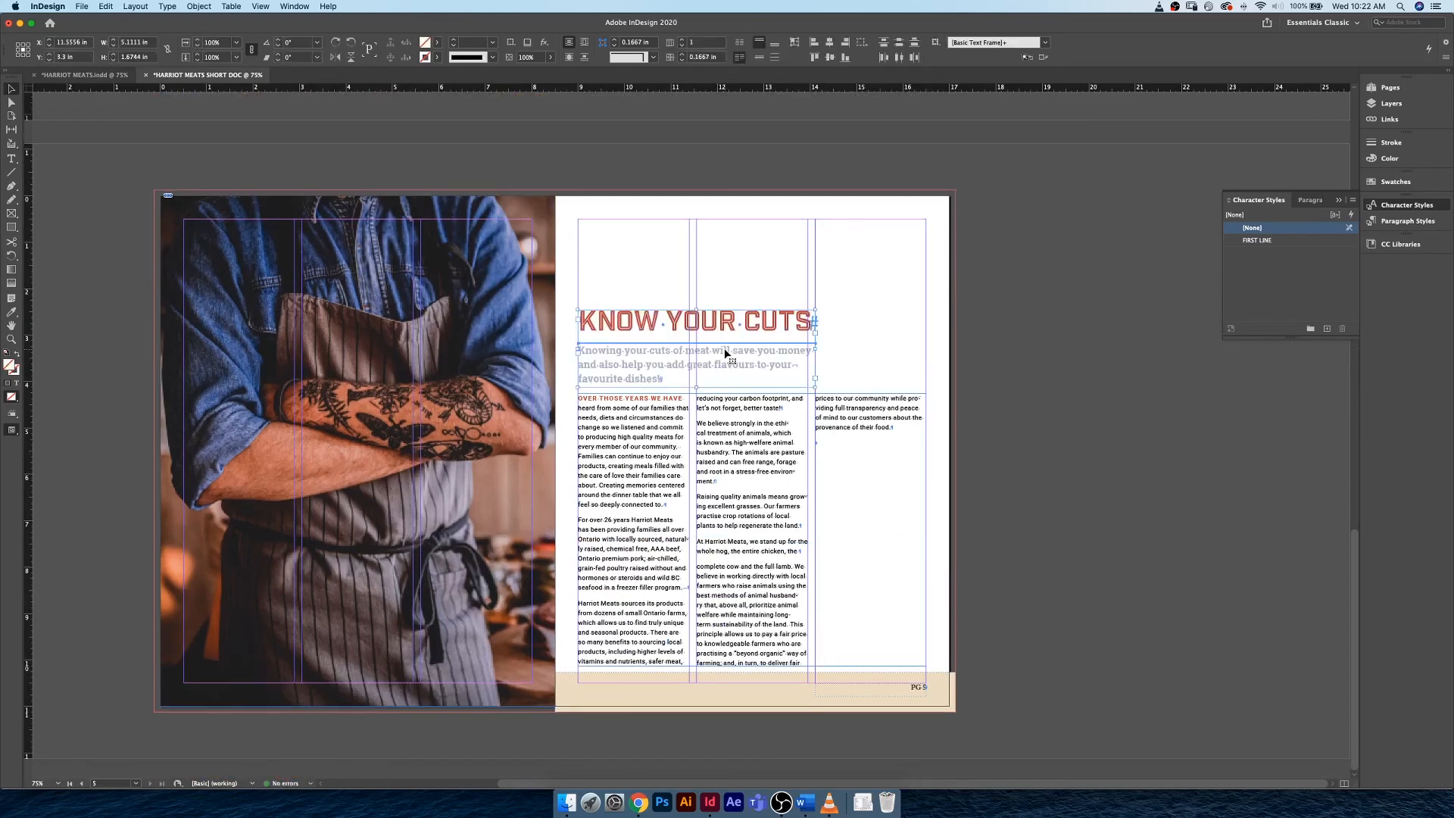
Copy the heading "A Cut Above" from the Harriot Meats Body Copy document in Word and replace the page 5 title in InDesign with it
click(805, 802)
scroll(229, 416, up, 3)
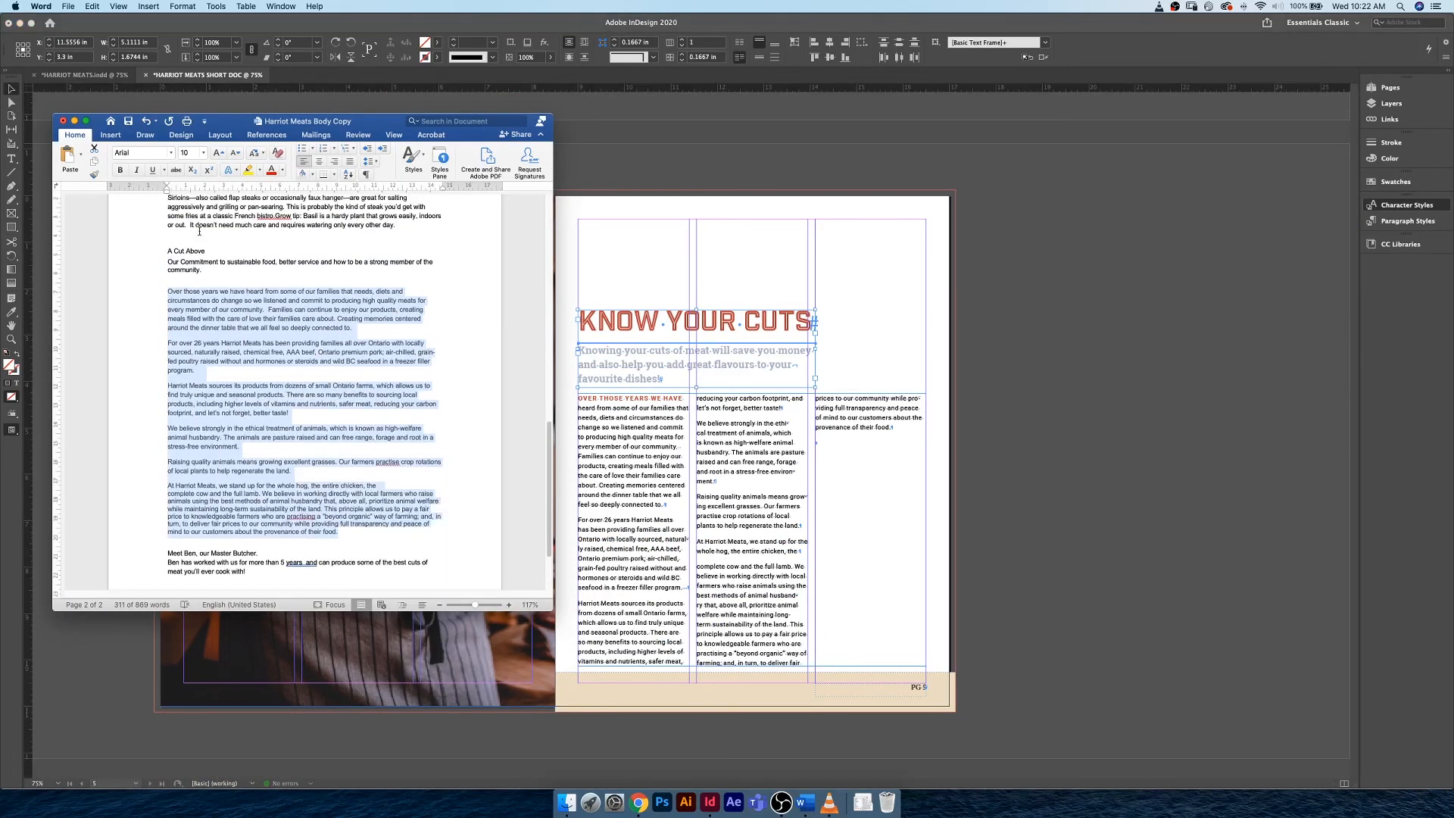
drag(206, 250, 170, 250)
key(super+c)
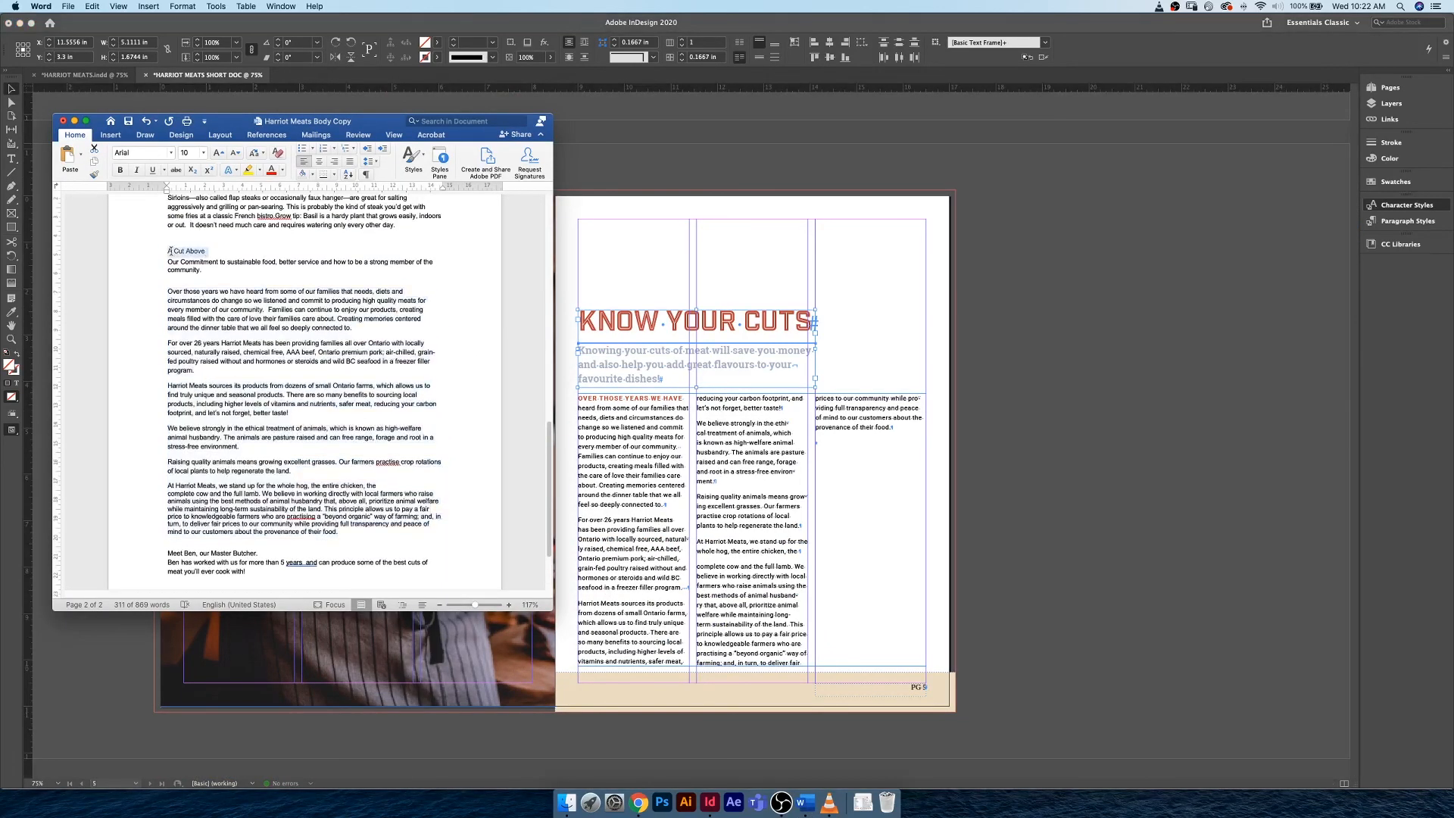
click(740, 323)
double_click(741, 323)
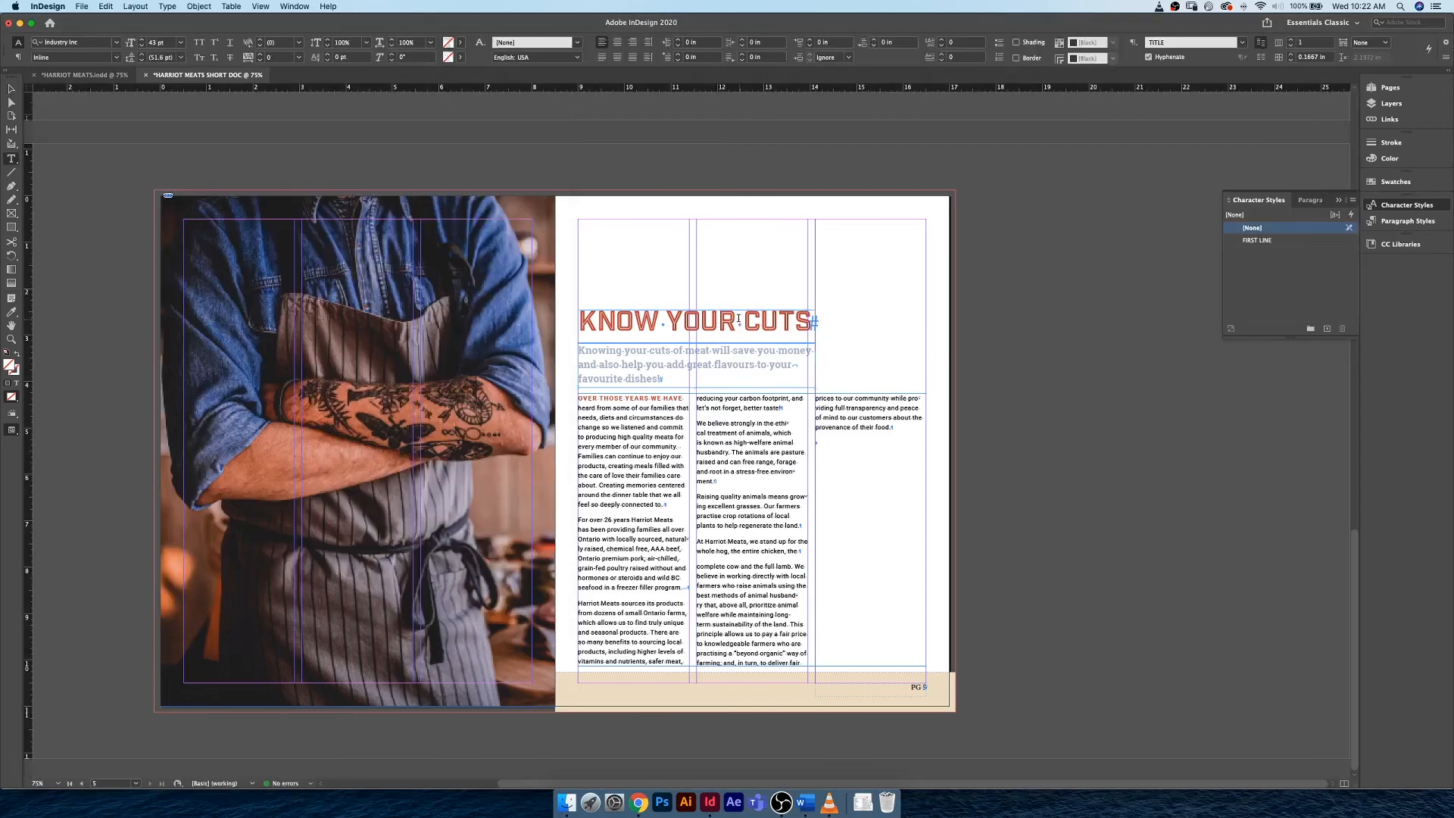
key(super+a)
key(super+v)
Replace the page 5 subheading with Word's line "Our Commitment to sustainable food, better service and how to be a strong member of the community."
key(super+Tab)
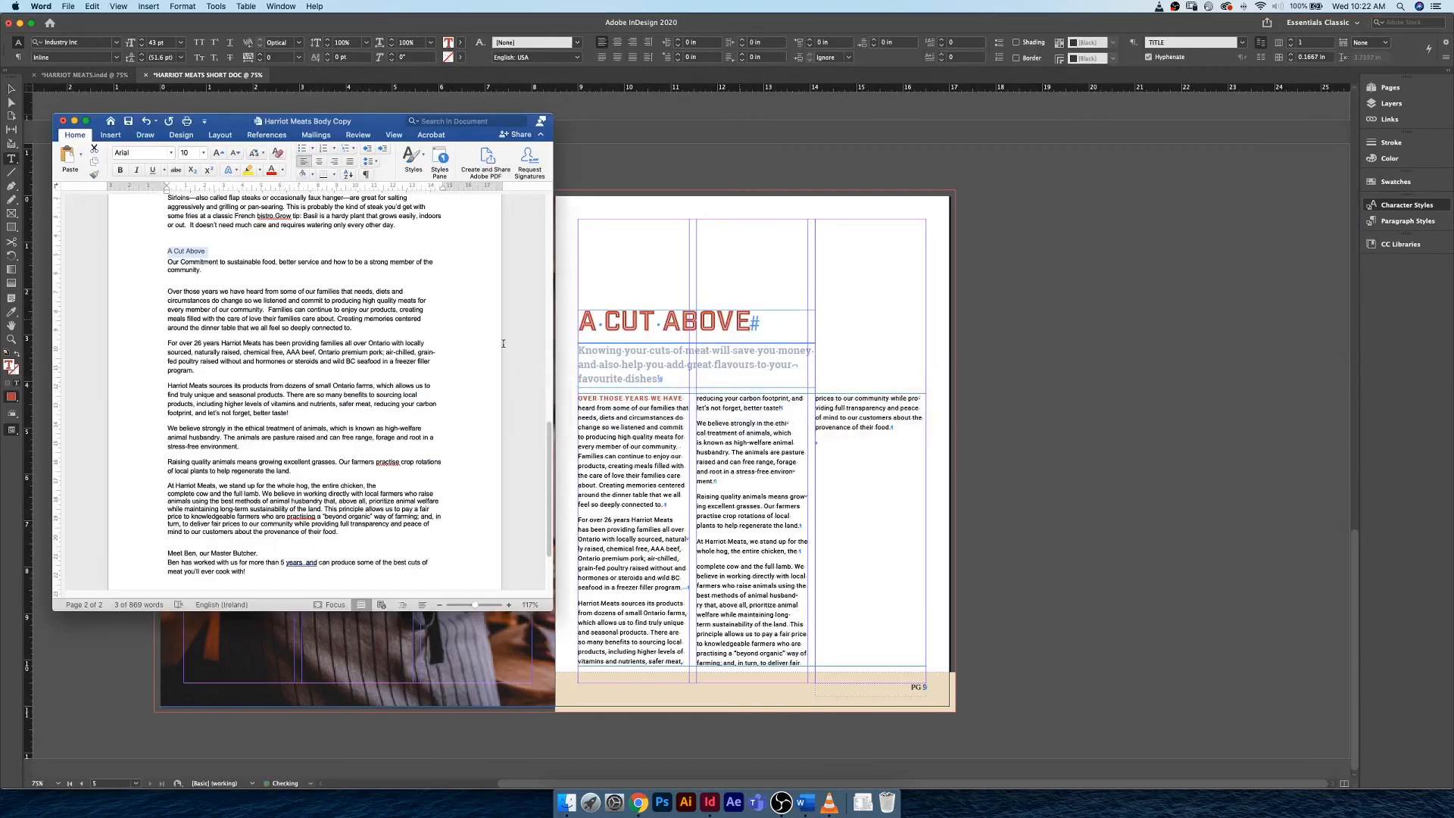
click(203, 274)
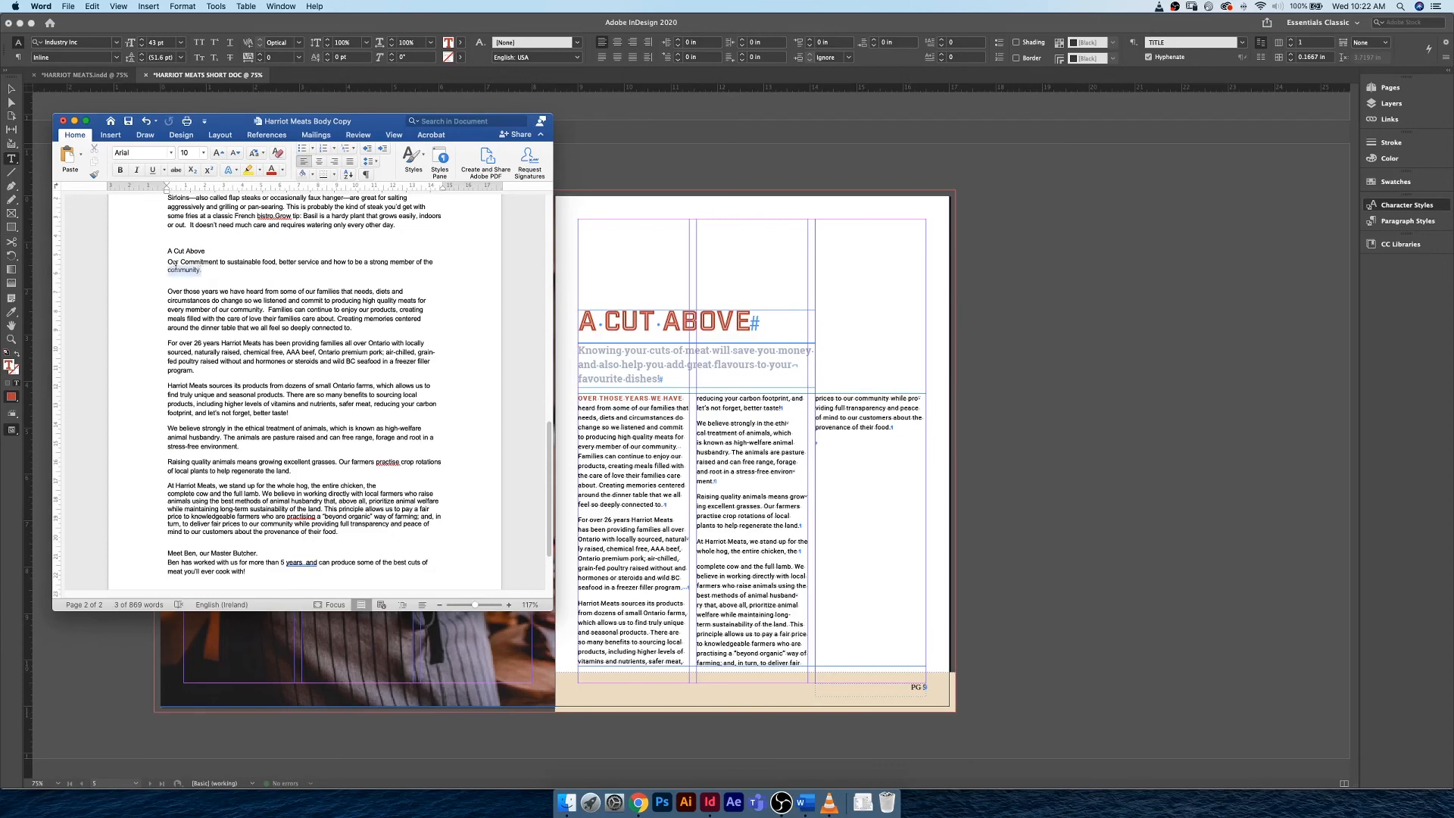
triple_click(171, 263)
click(634, 354)
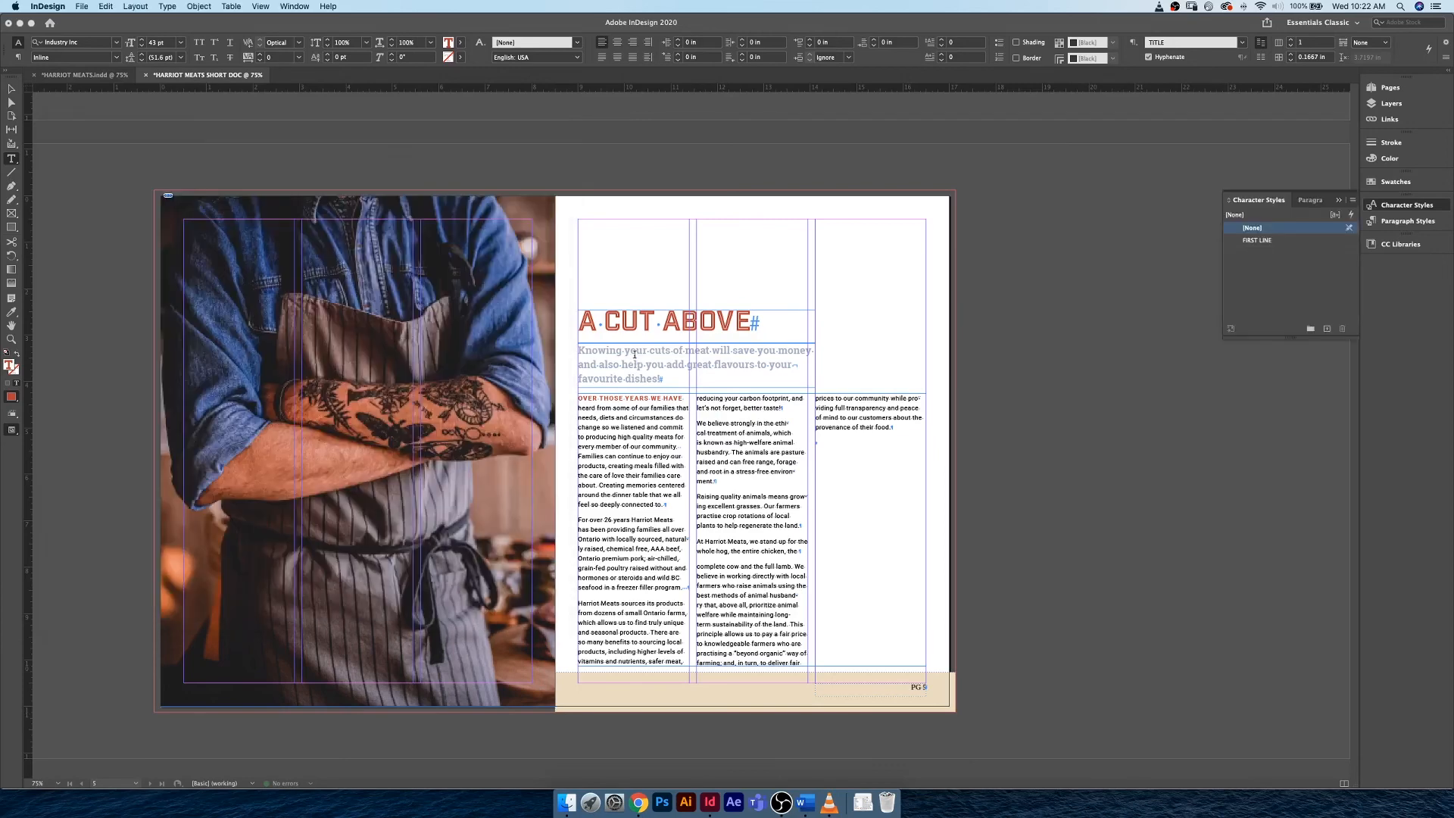
click(594, 353)
key(super+a)
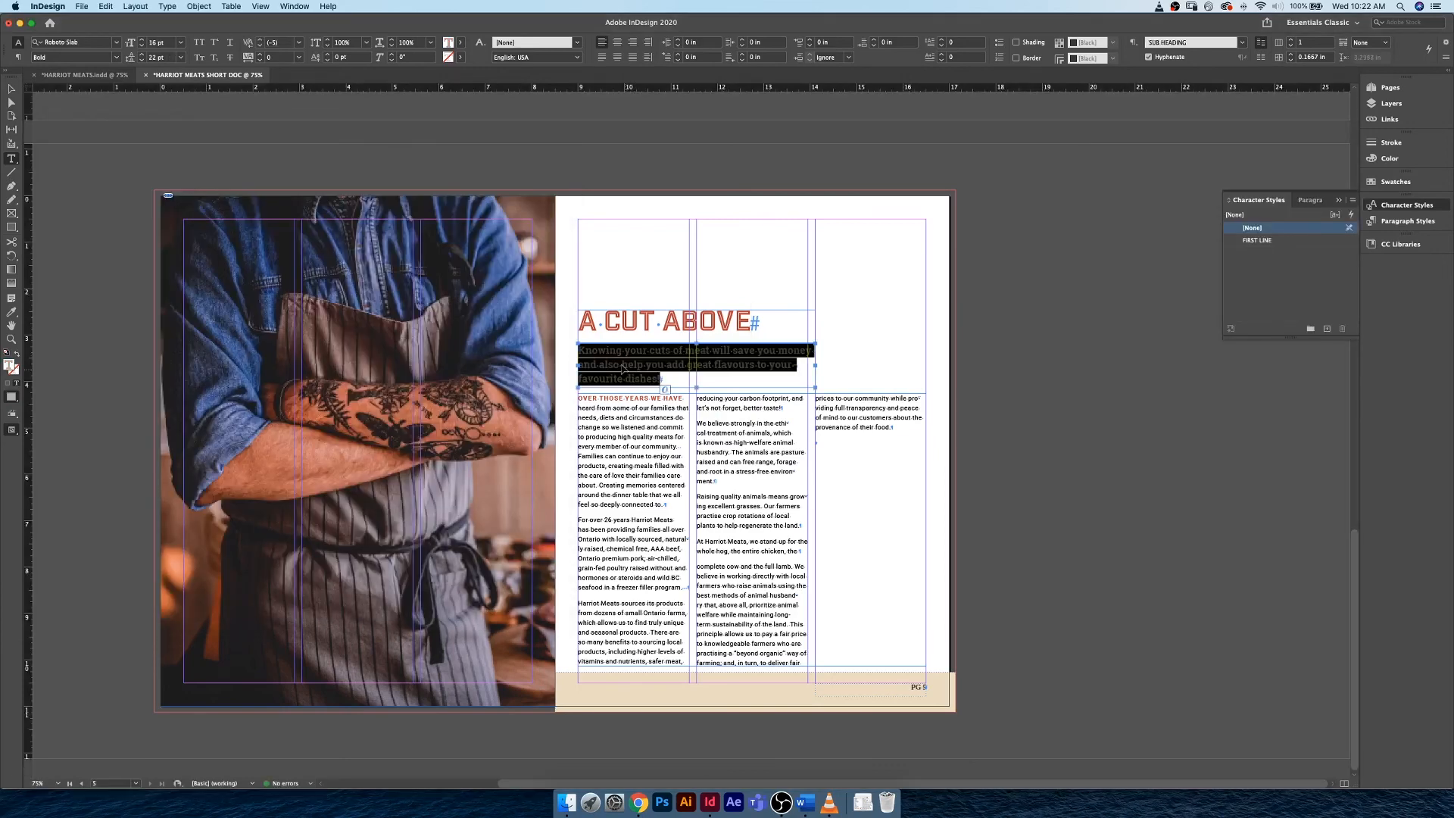
text(Our Commitment to sustainable food, better service and how to be a strong member of the community.)
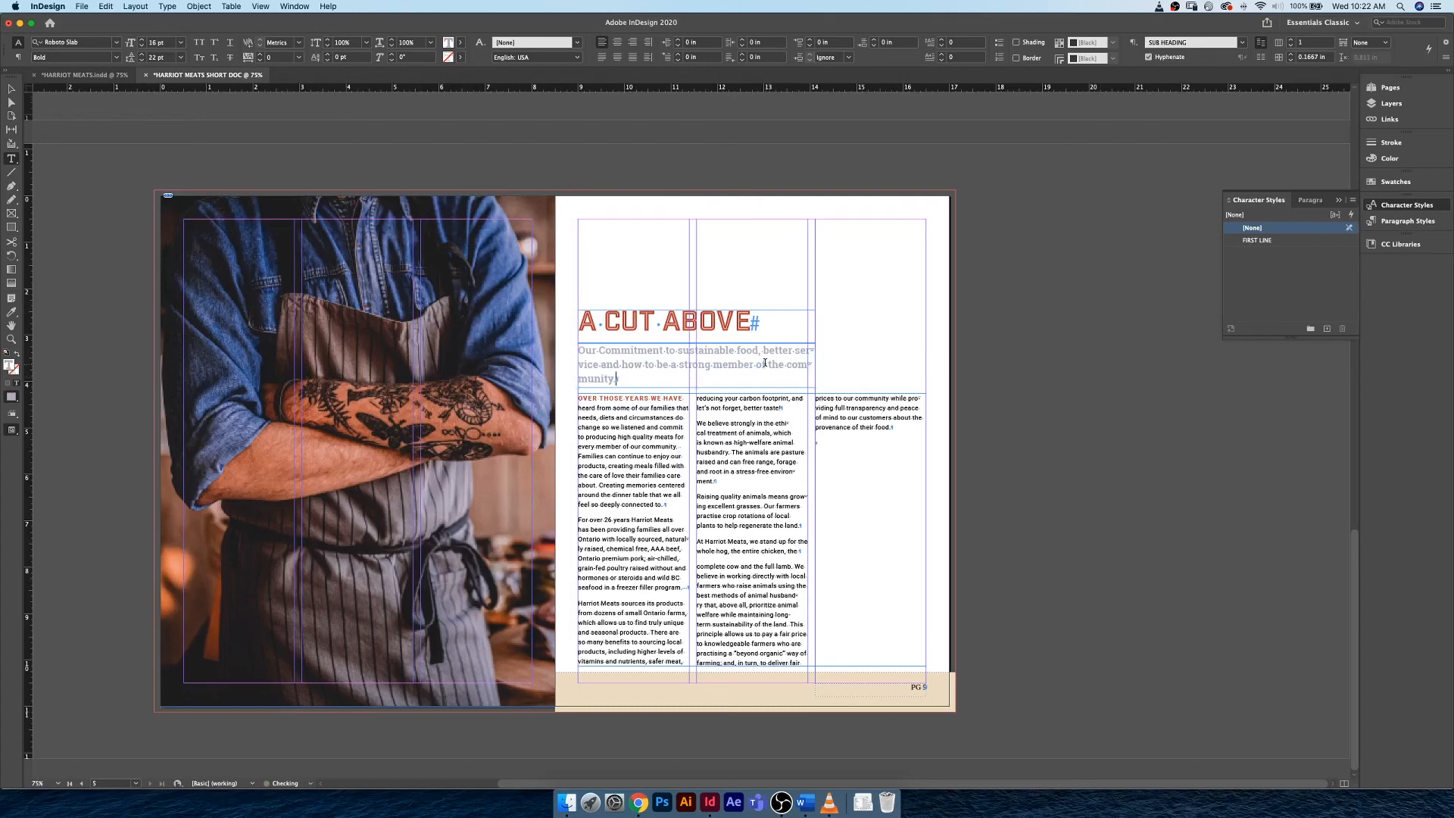
Insert forced line breaks in the page 5 subheading before "service" and before "the community" to remove the hyphenation and balance the lines
click(795, 351)
key(super+equal)
key(super+equal)
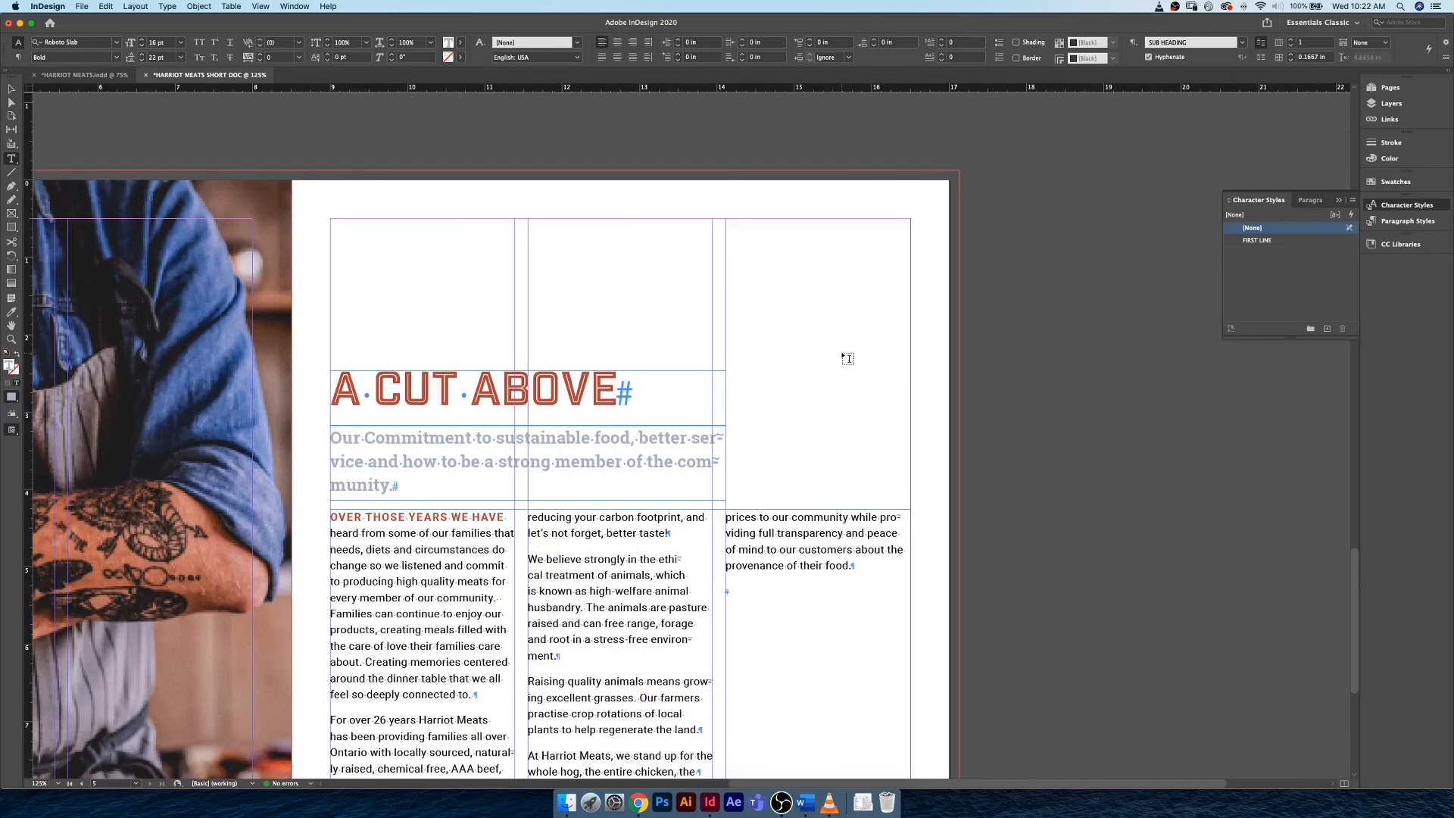
key(shift+Return)
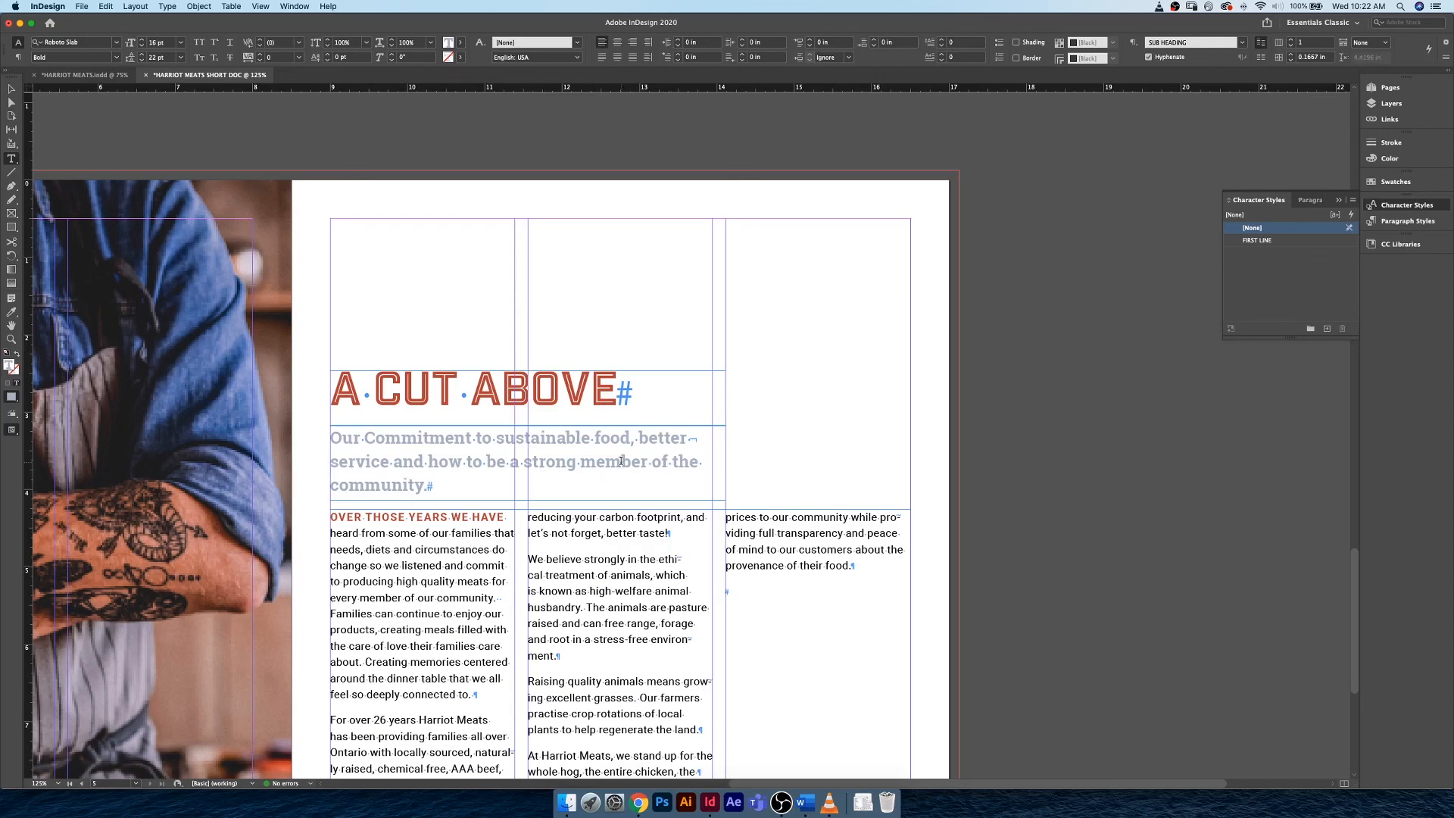
key(shift+Return)
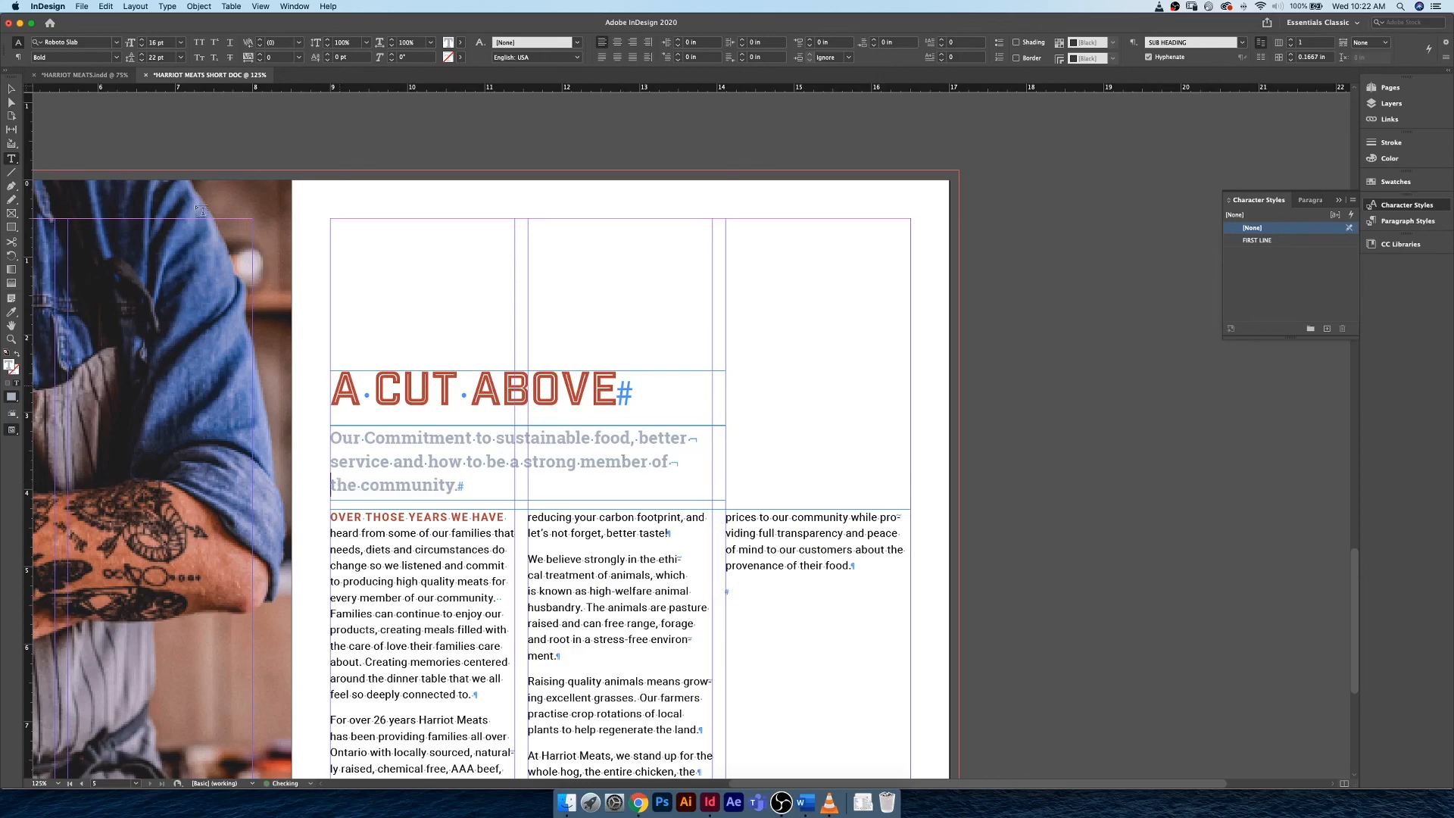
Lower the top edge of the three-column body text frame on page 5, making the frame about 5.03 in high
click(11, 88)
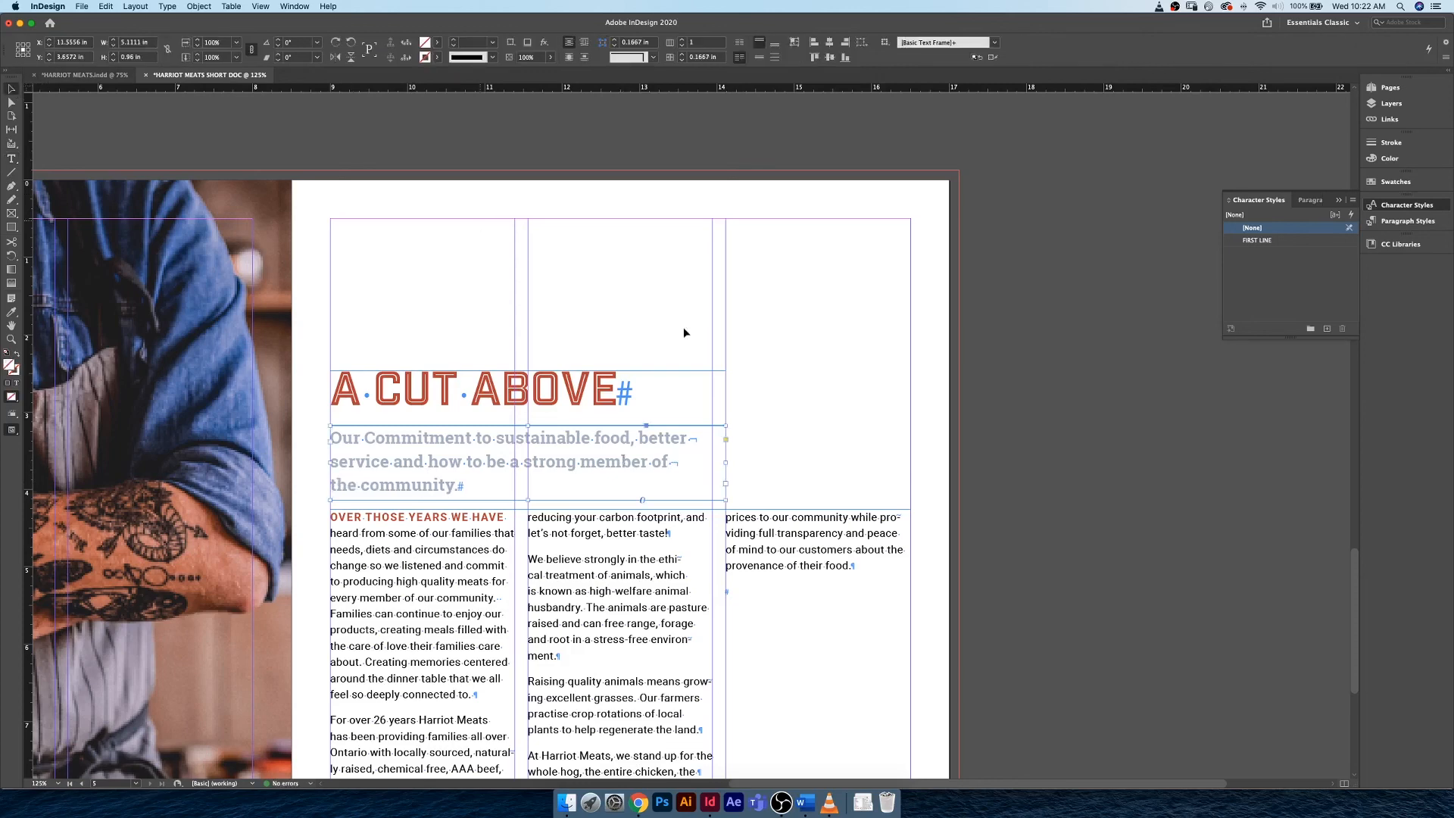
scroll(777, 334, down, 1)
scroll(777, 333, down, 5)
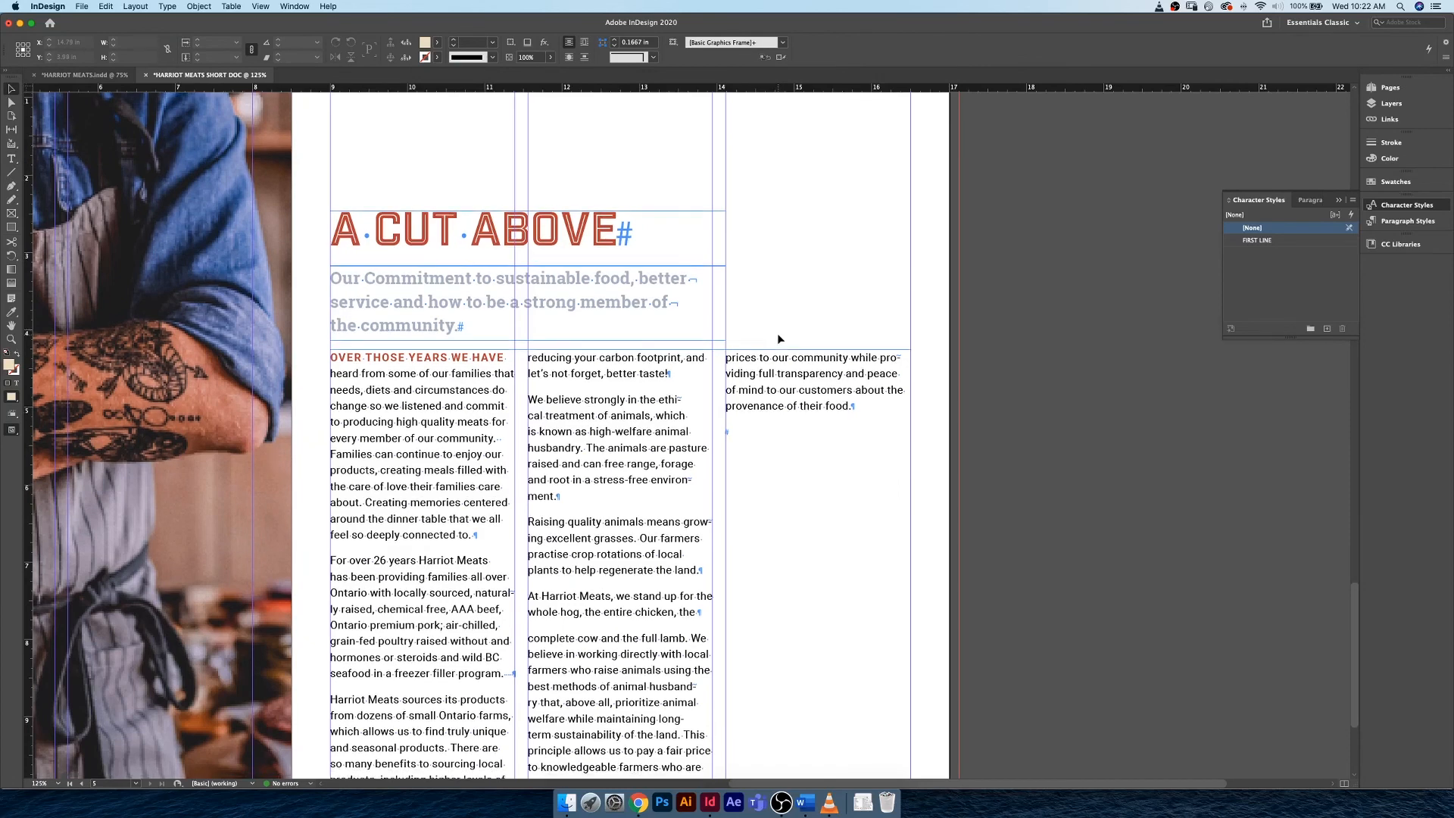
click(778, 312)
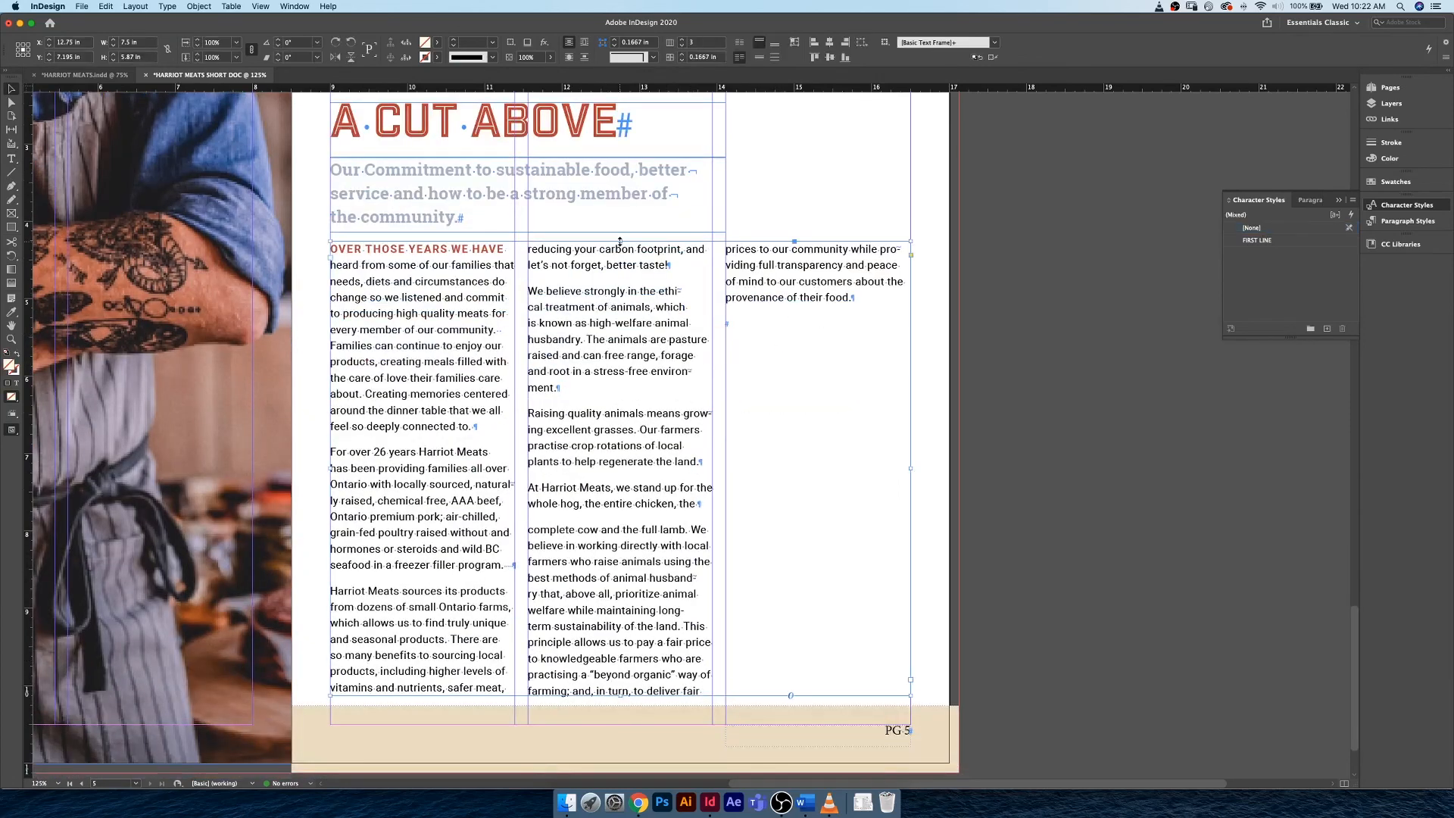
drag(619, 241, 625, 311)
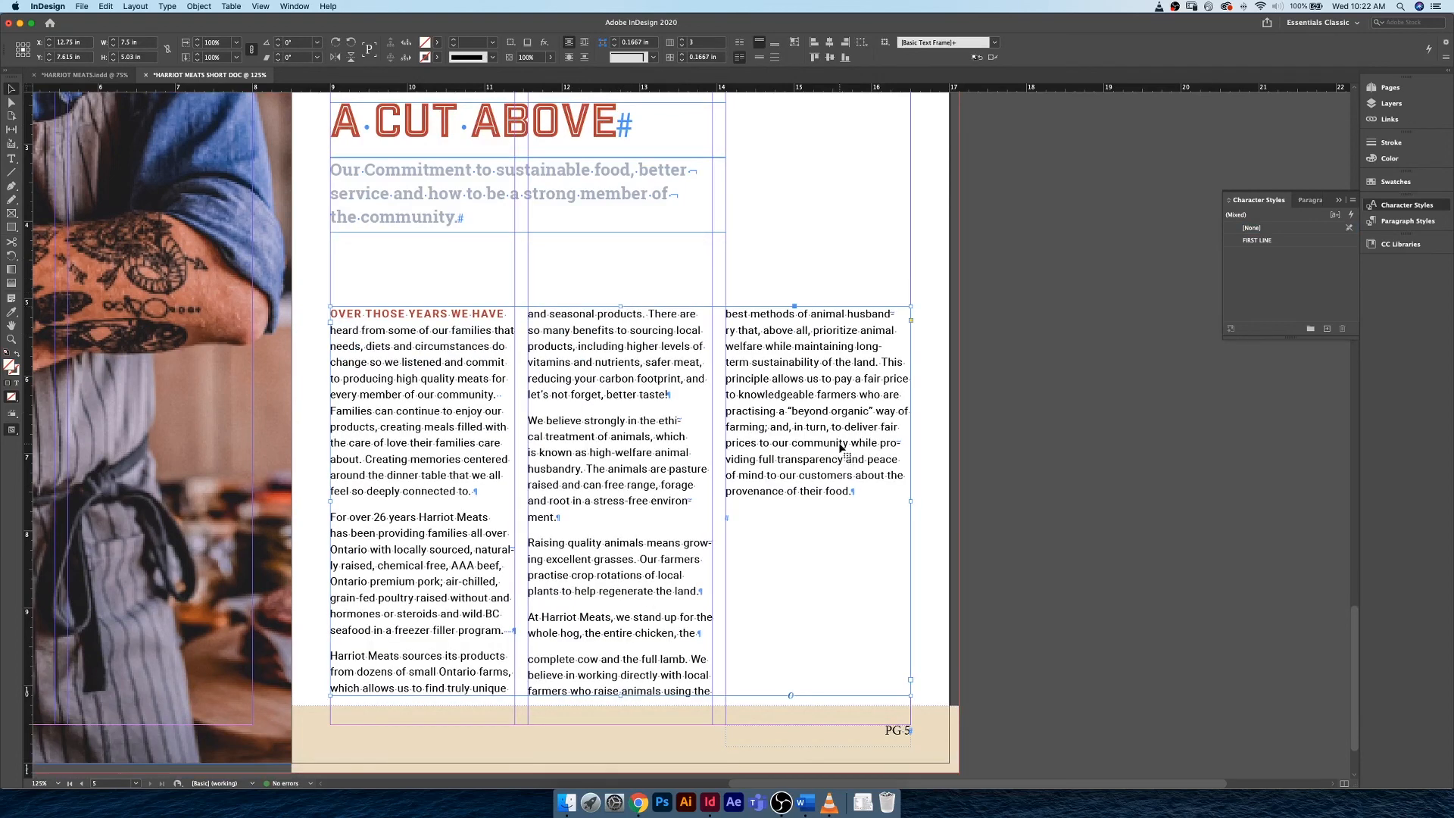
Move the A CUT ABOVE title and its subheading together down to a Y position of about 4.04 in, just above the body copy
click(540, 149)
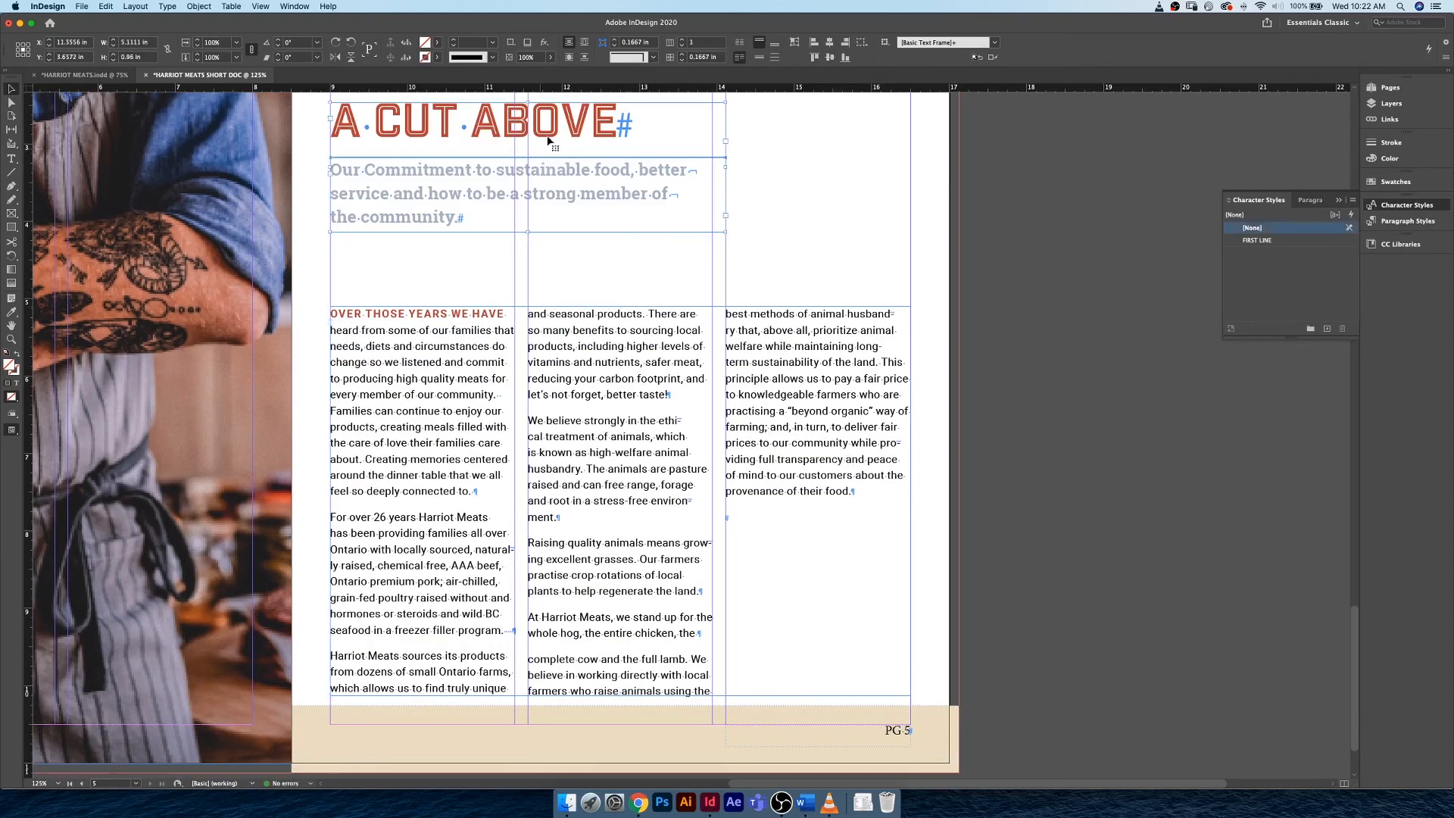
drag(548, 144, 548, 198)
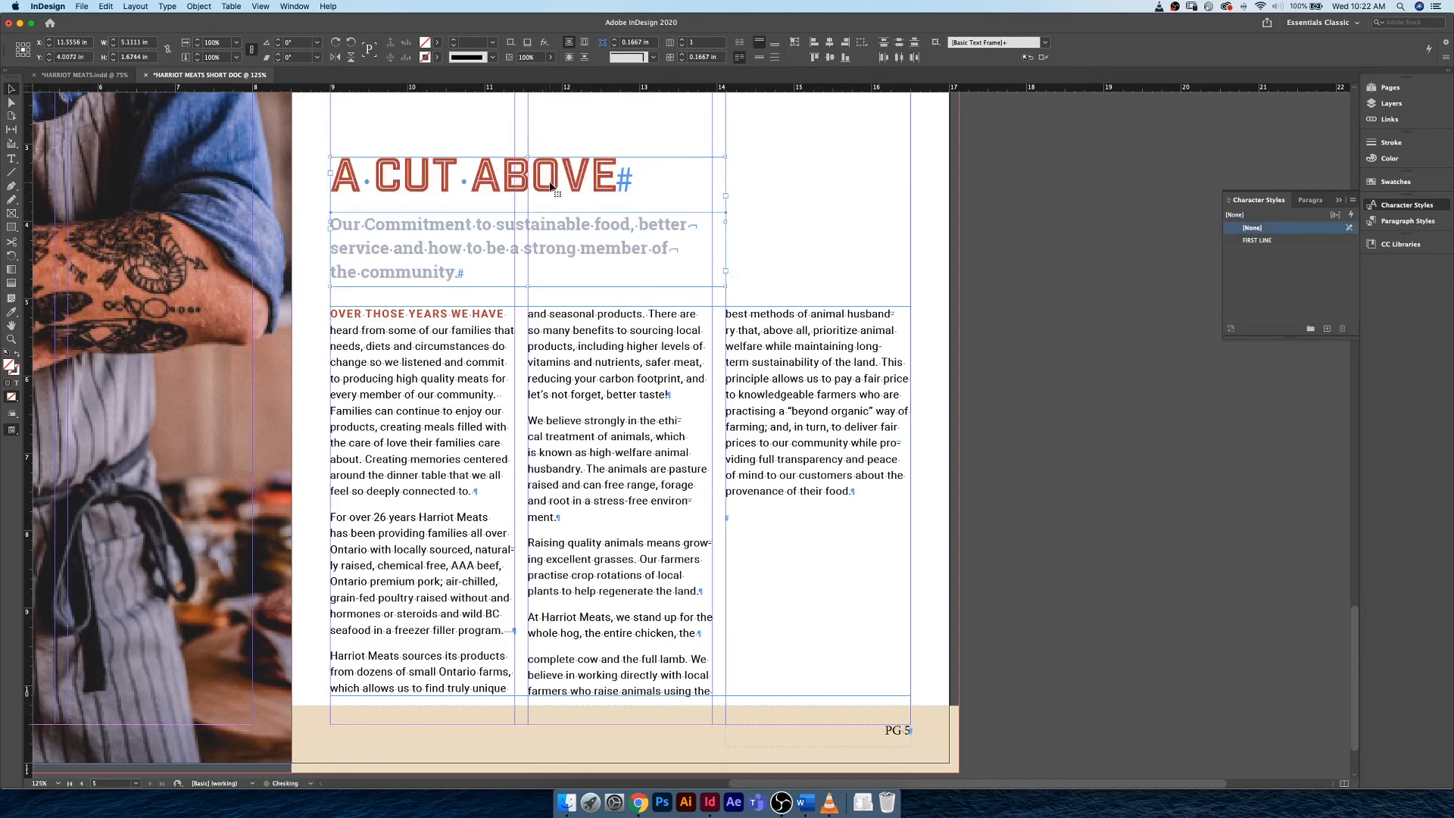
click(868, 202)
key(super+minus)
key(super+minus)
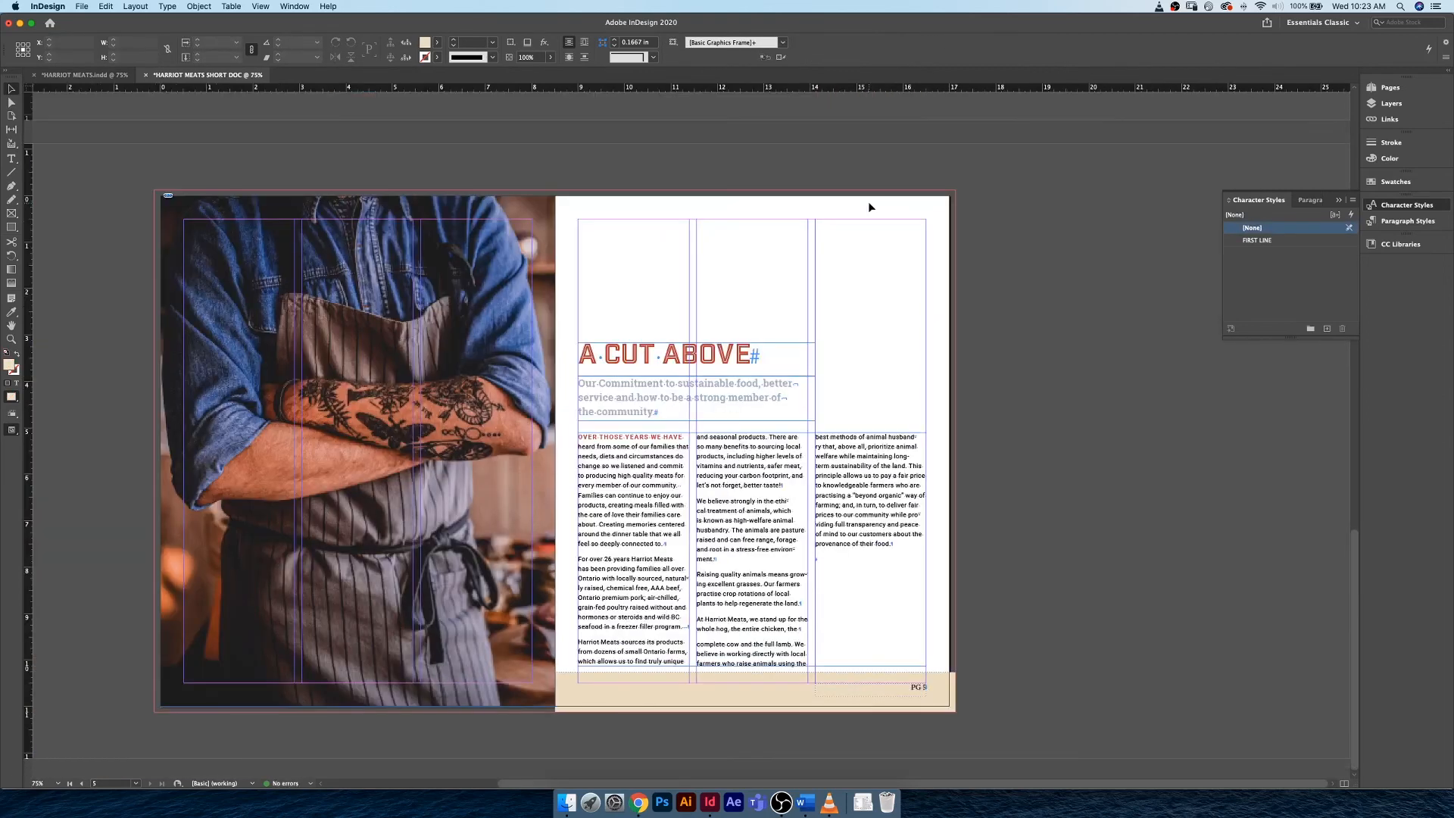